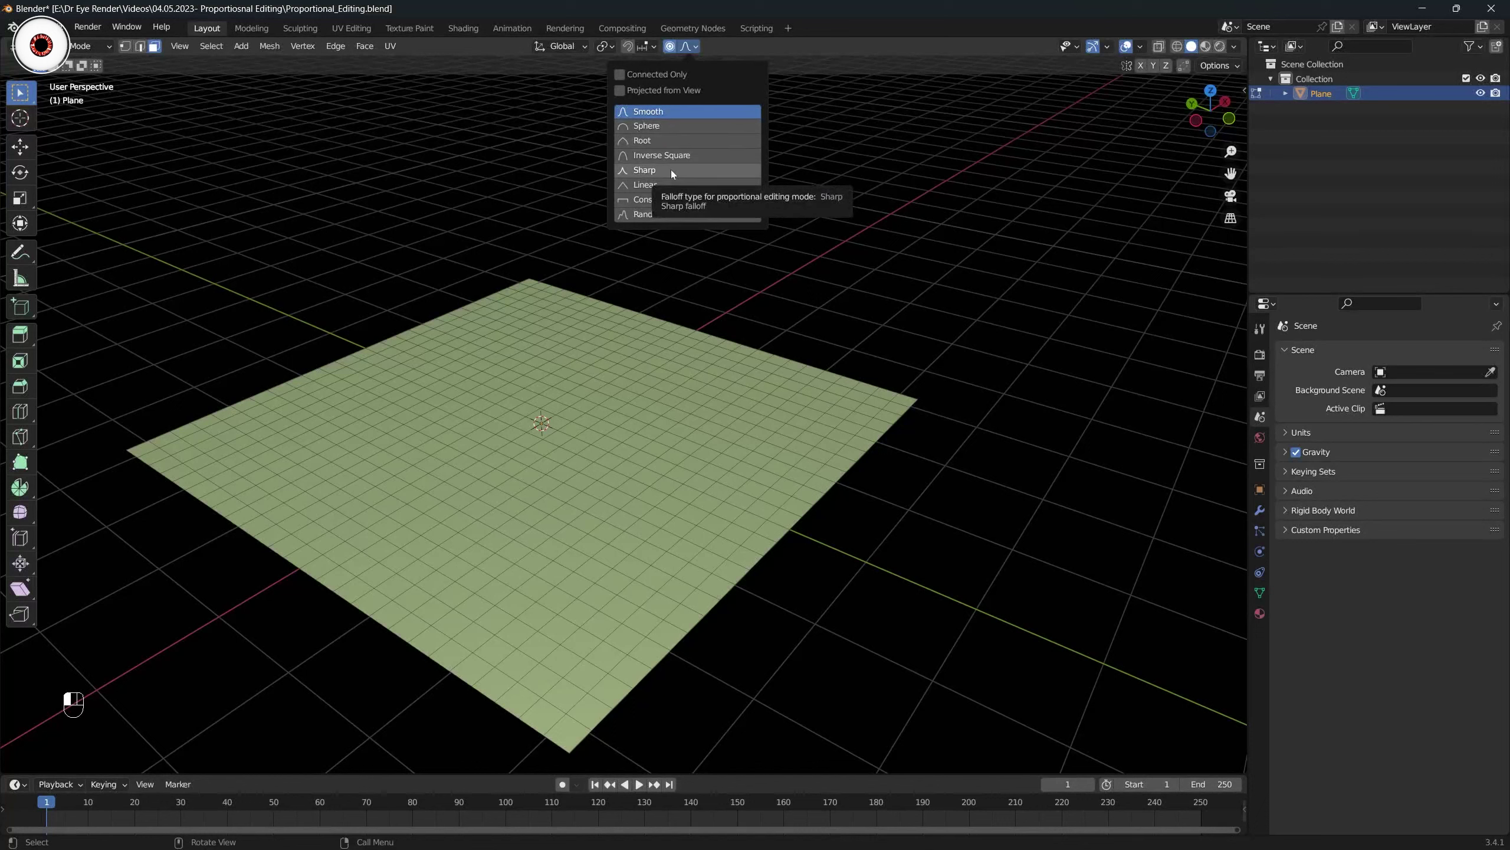
Switch to vertex selection, select a vertex near the plane's far corner, and activate the Move tool.
click(685, 47)
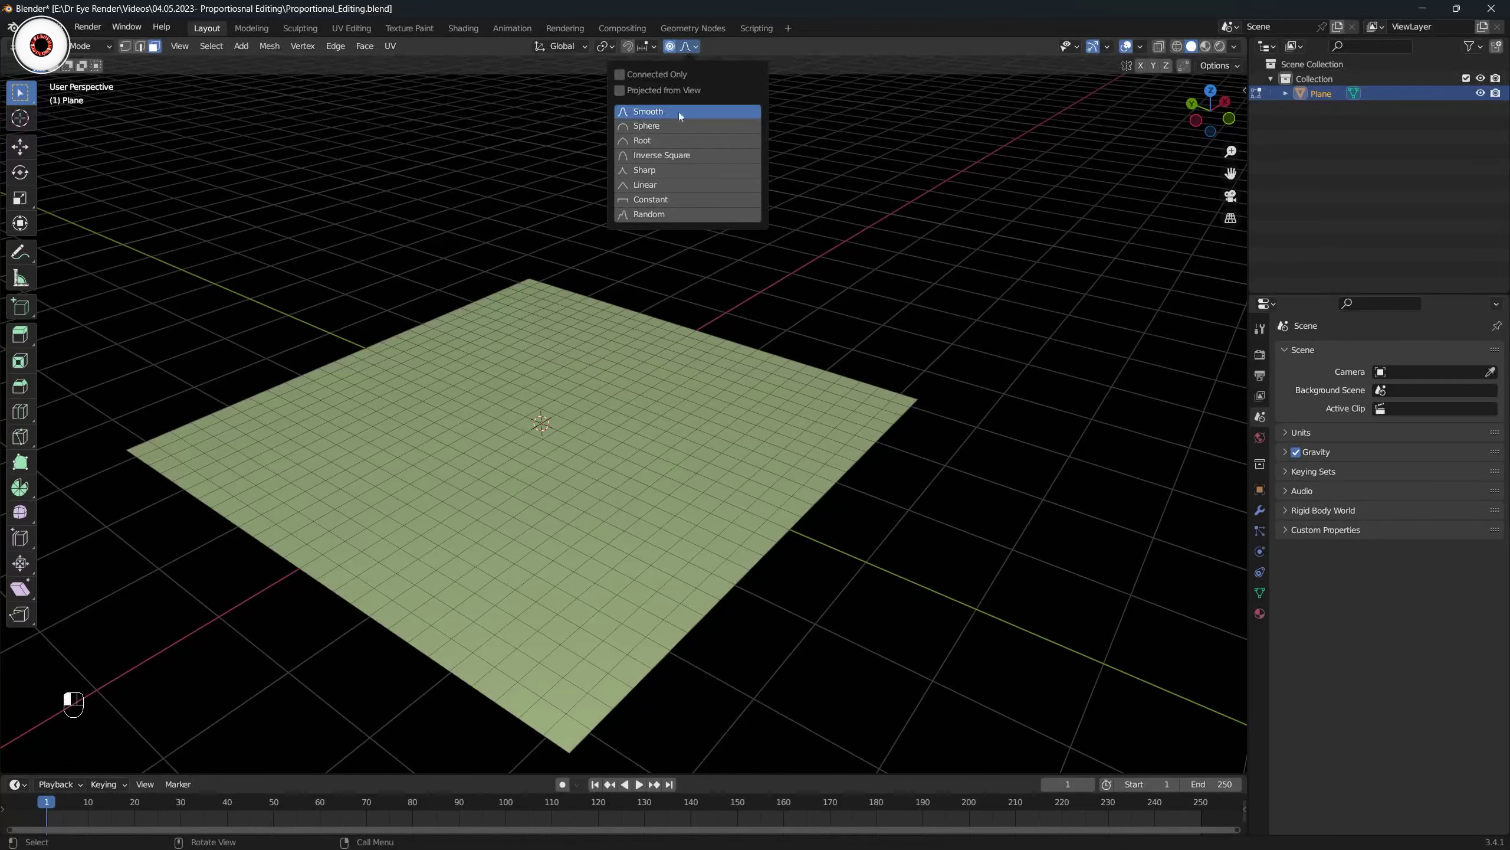
scroll(452, 322, up, 3)
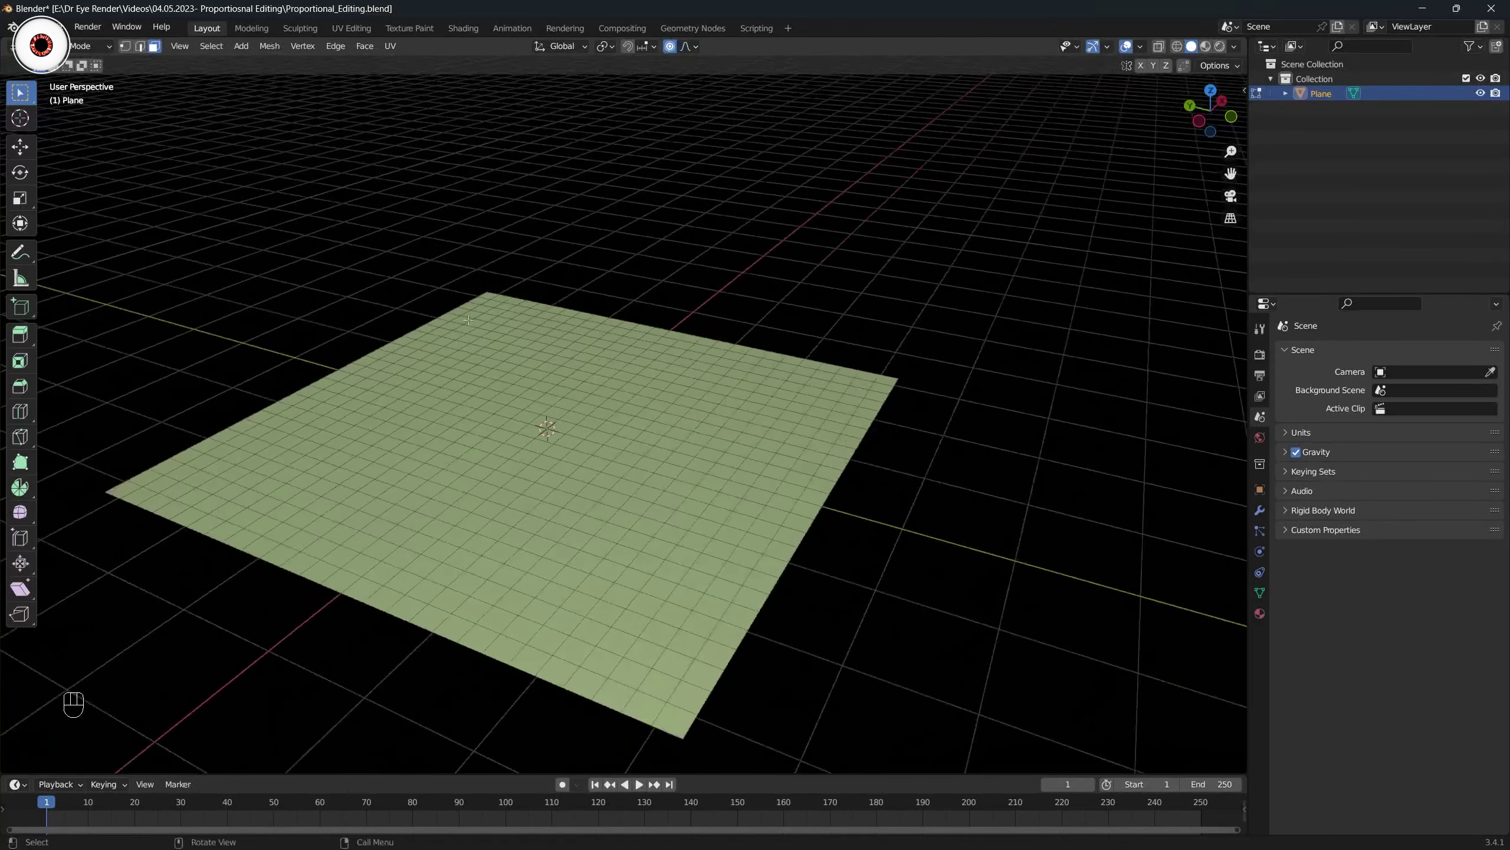
key(1)
scroll(171, 153, down, 2)
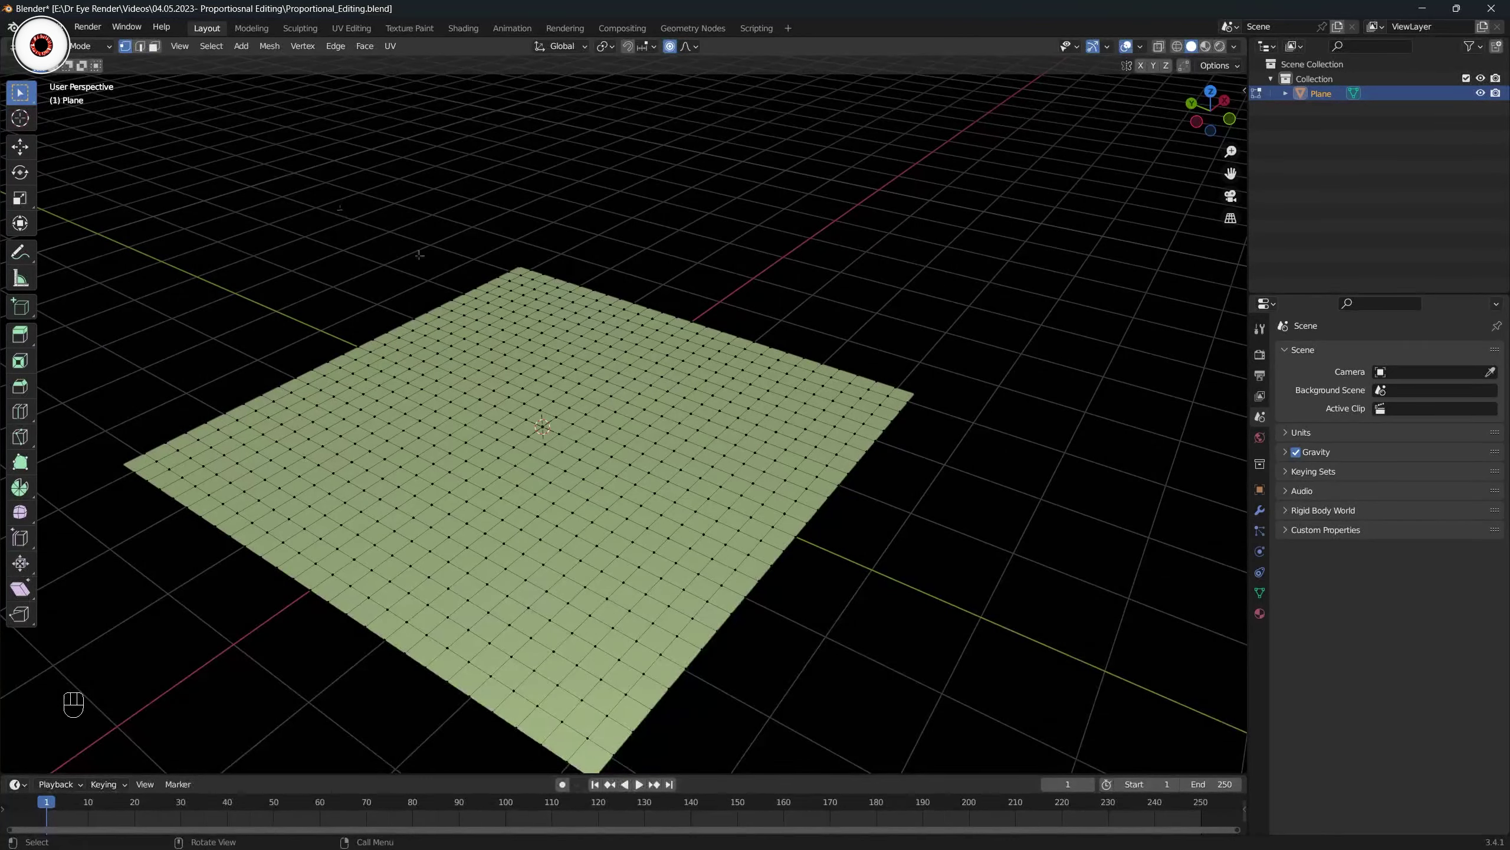
scroll(776, 394, down, 2)
mouse_move(776, 394)
shift+middle_down()
mouse_move(669, 381)
mouse_move(755, 384)
shift+middle_up()
scroll(669, 380, up, 2)
scroll(755, 385, up, 3)
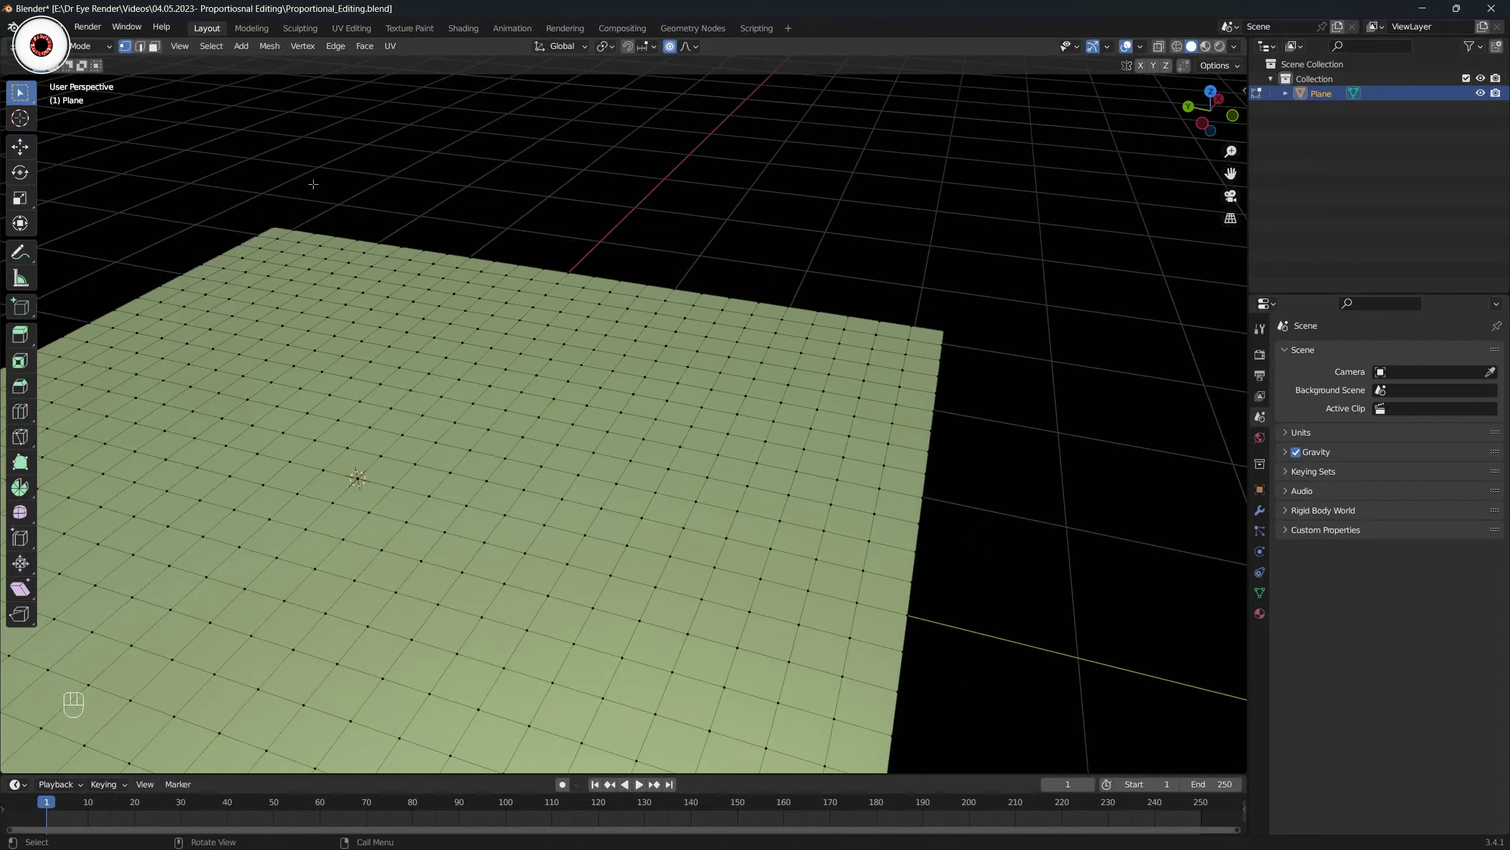
middle_drag(768, 386, 768, 386)
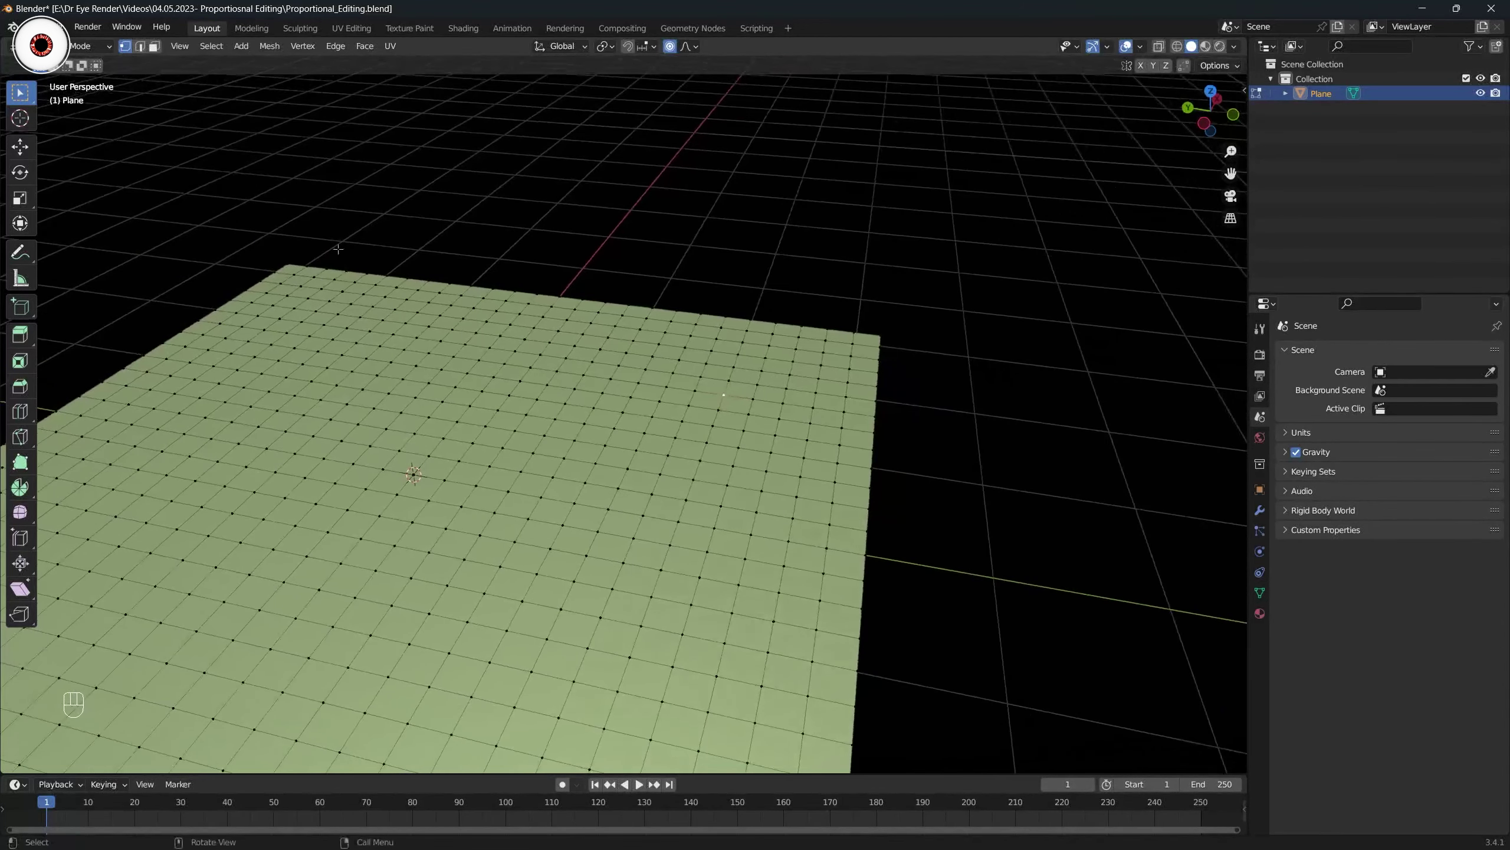
click(27, 153)
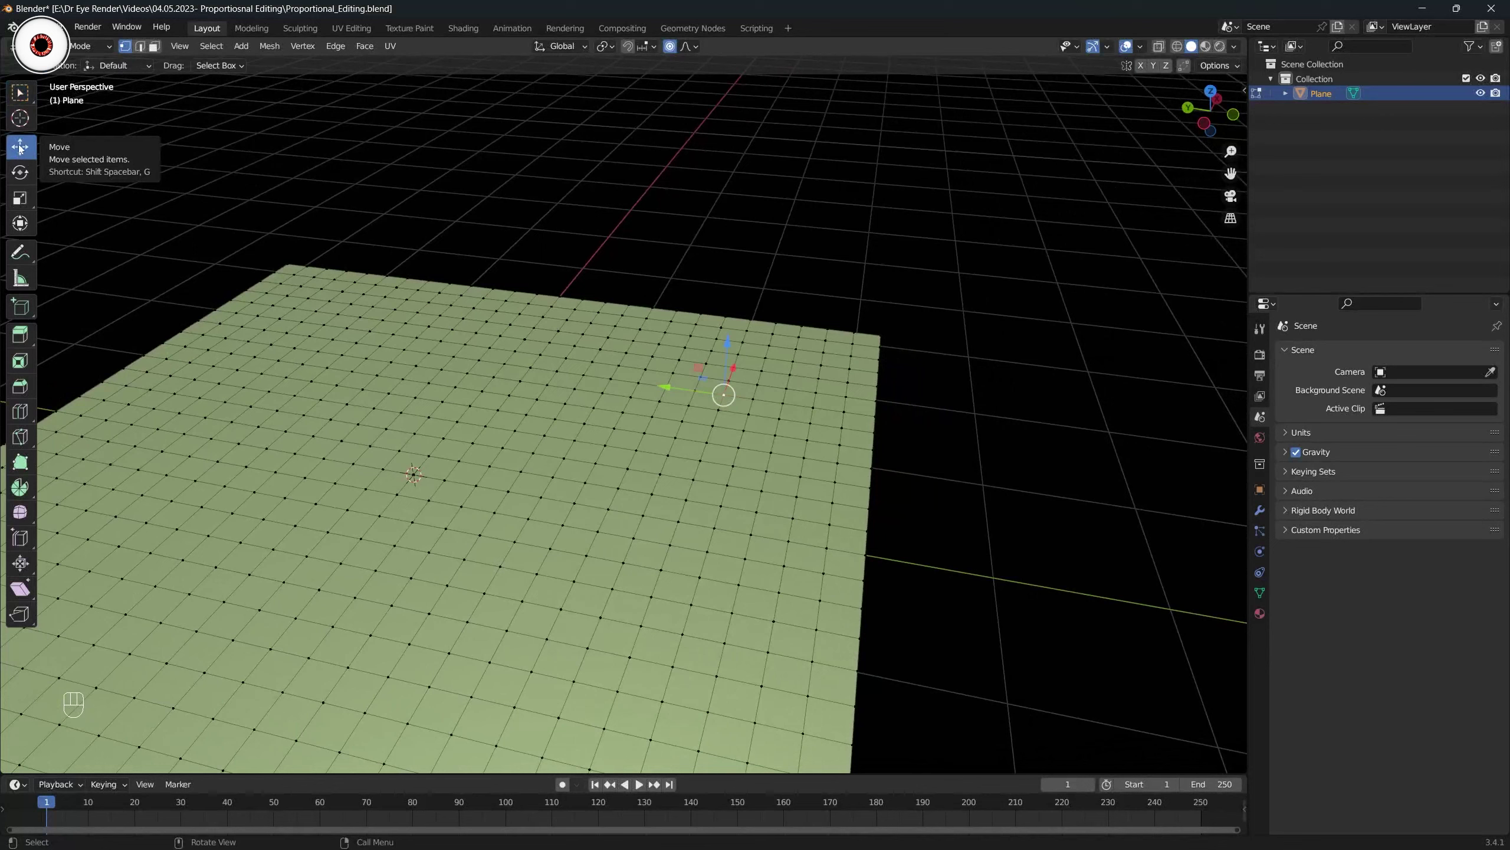
Try raising the selected vertex along Z by about 0.8 m with Smooth proportional falloff, undoing each attempt.
drag(729, 343, 725, 268)
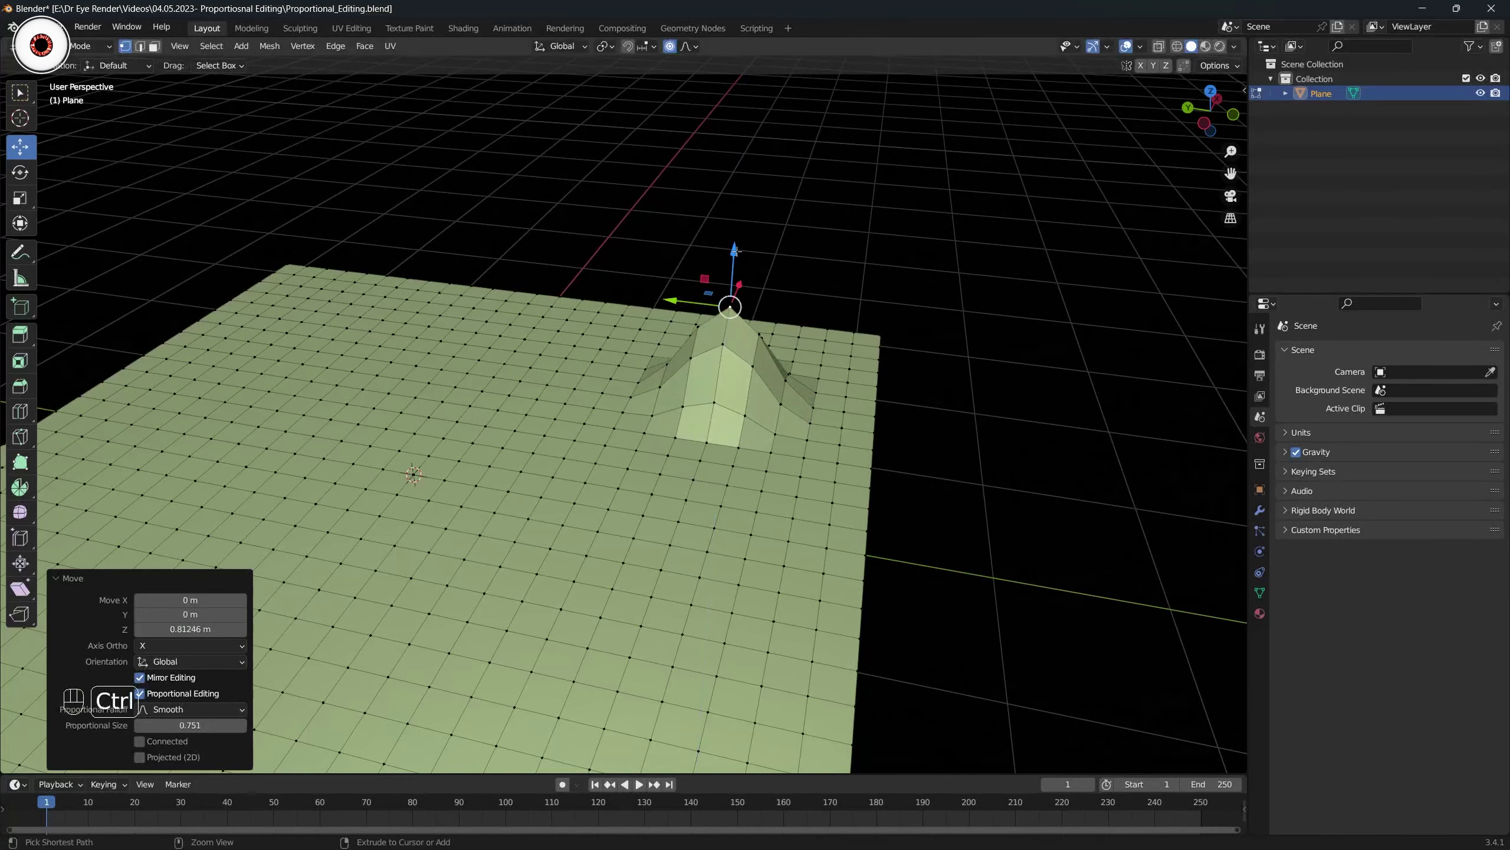
key(ctrl+z)
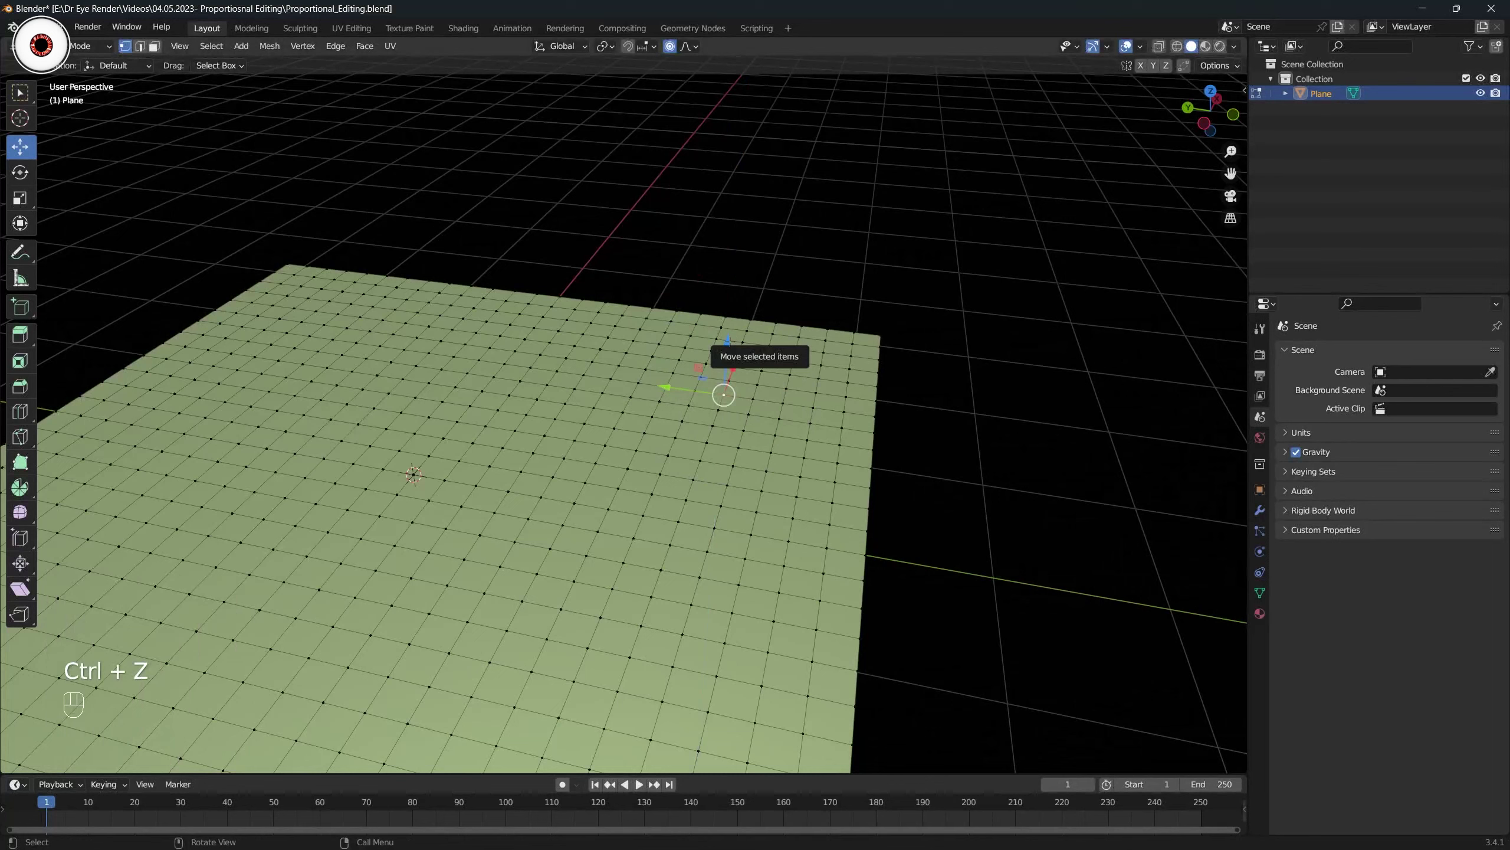
key(g)
key(z)
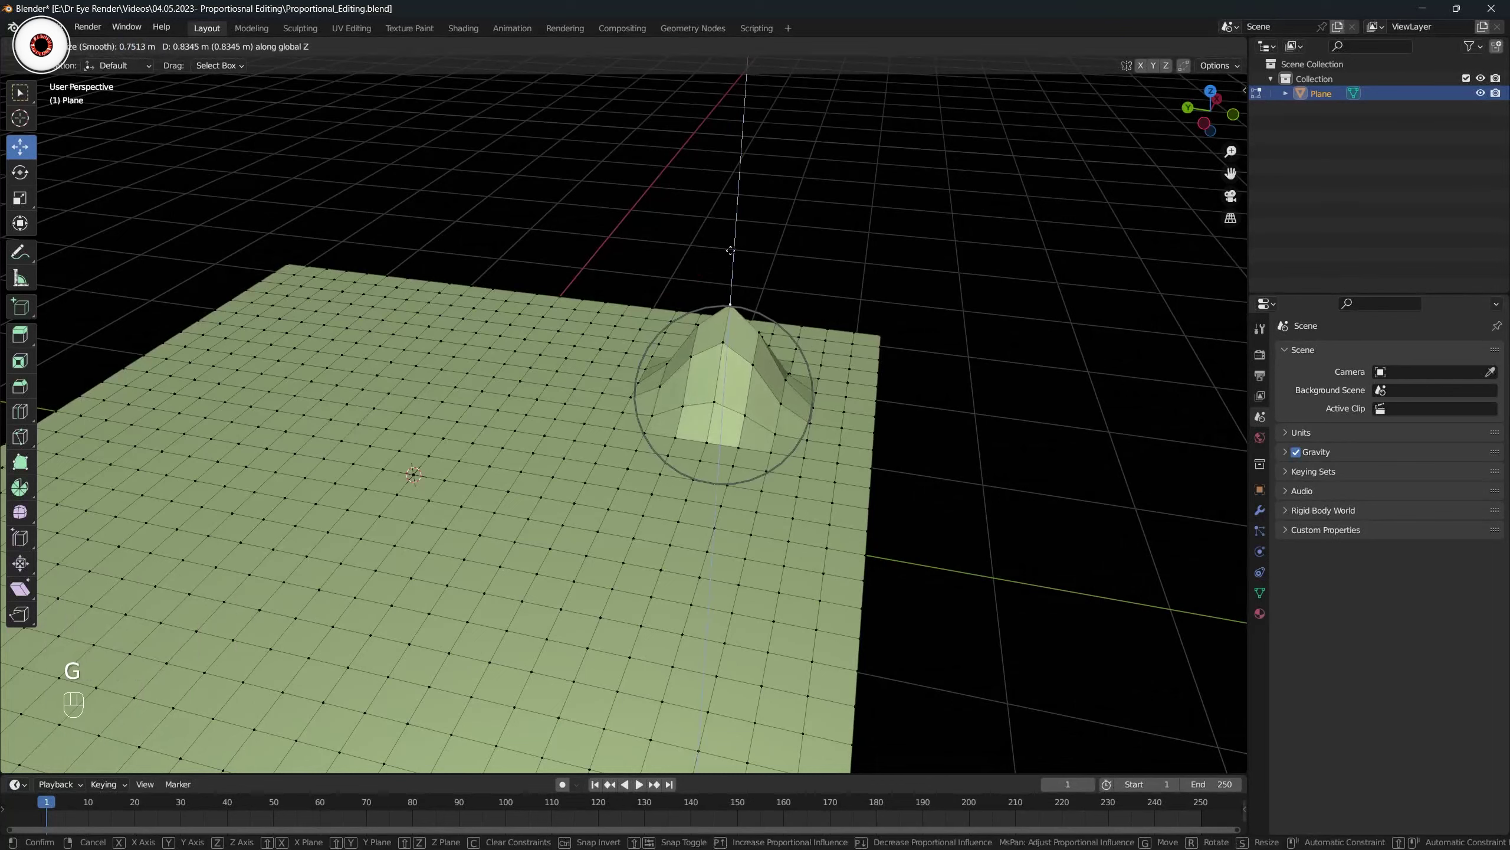
click(731, 250)
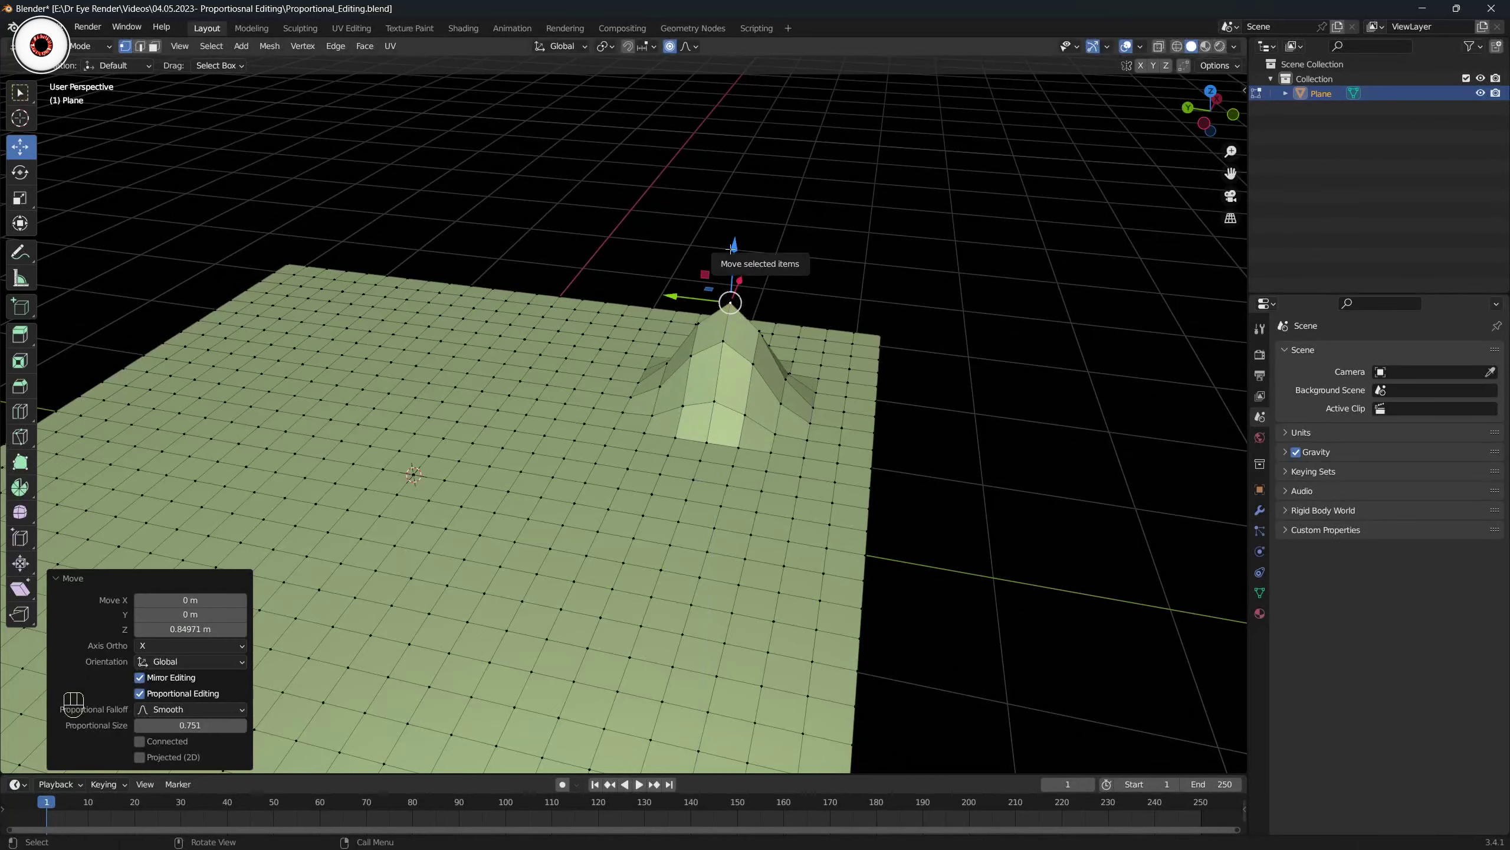
key(ctrl+z)
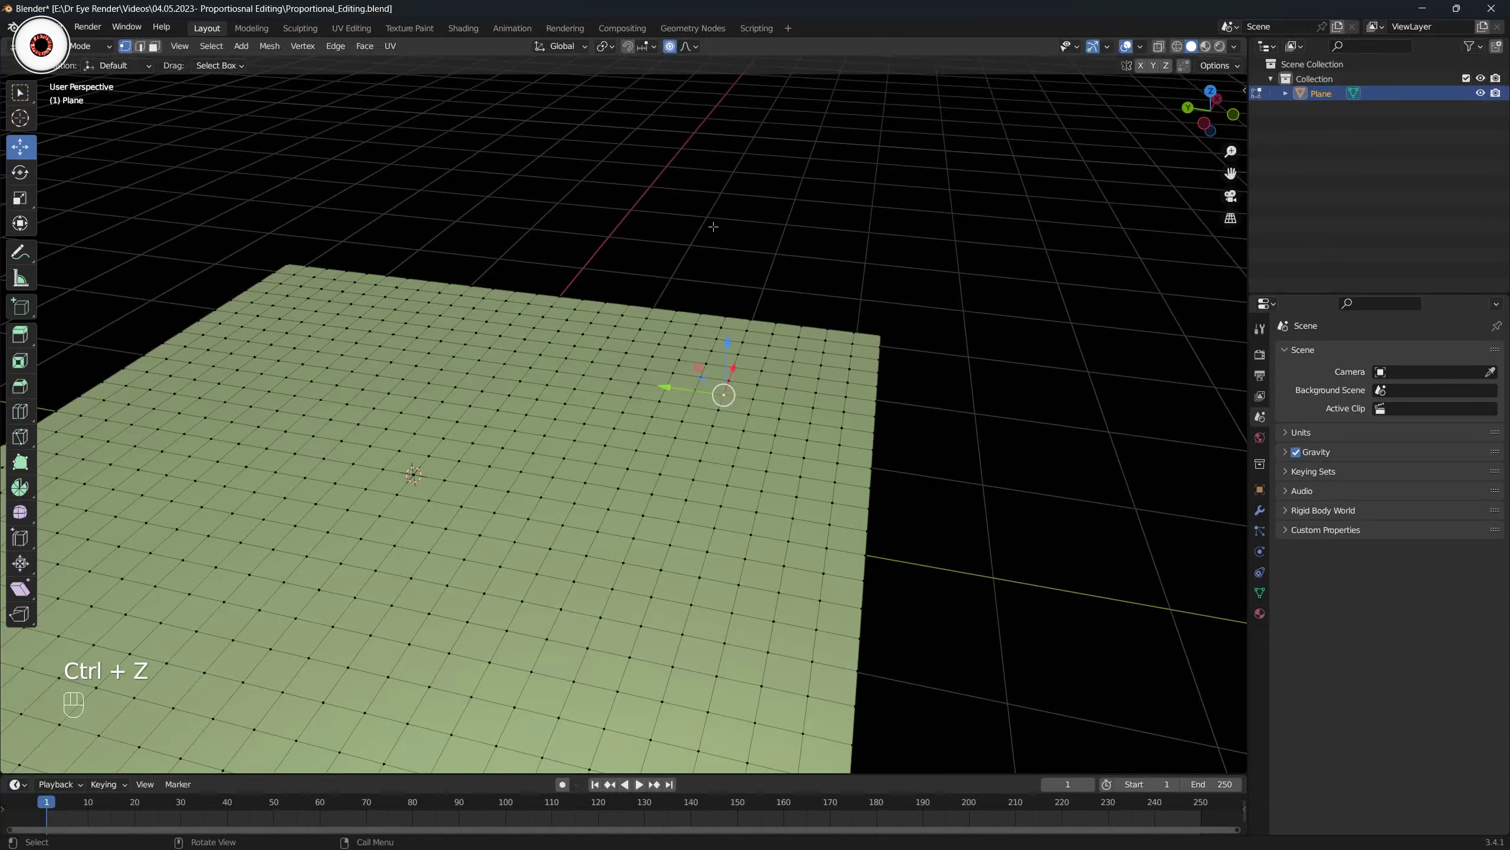
Examine the proportional editing influence circle around the selected vertex and the available falloff types.
scroll(767, 262, down, 5)
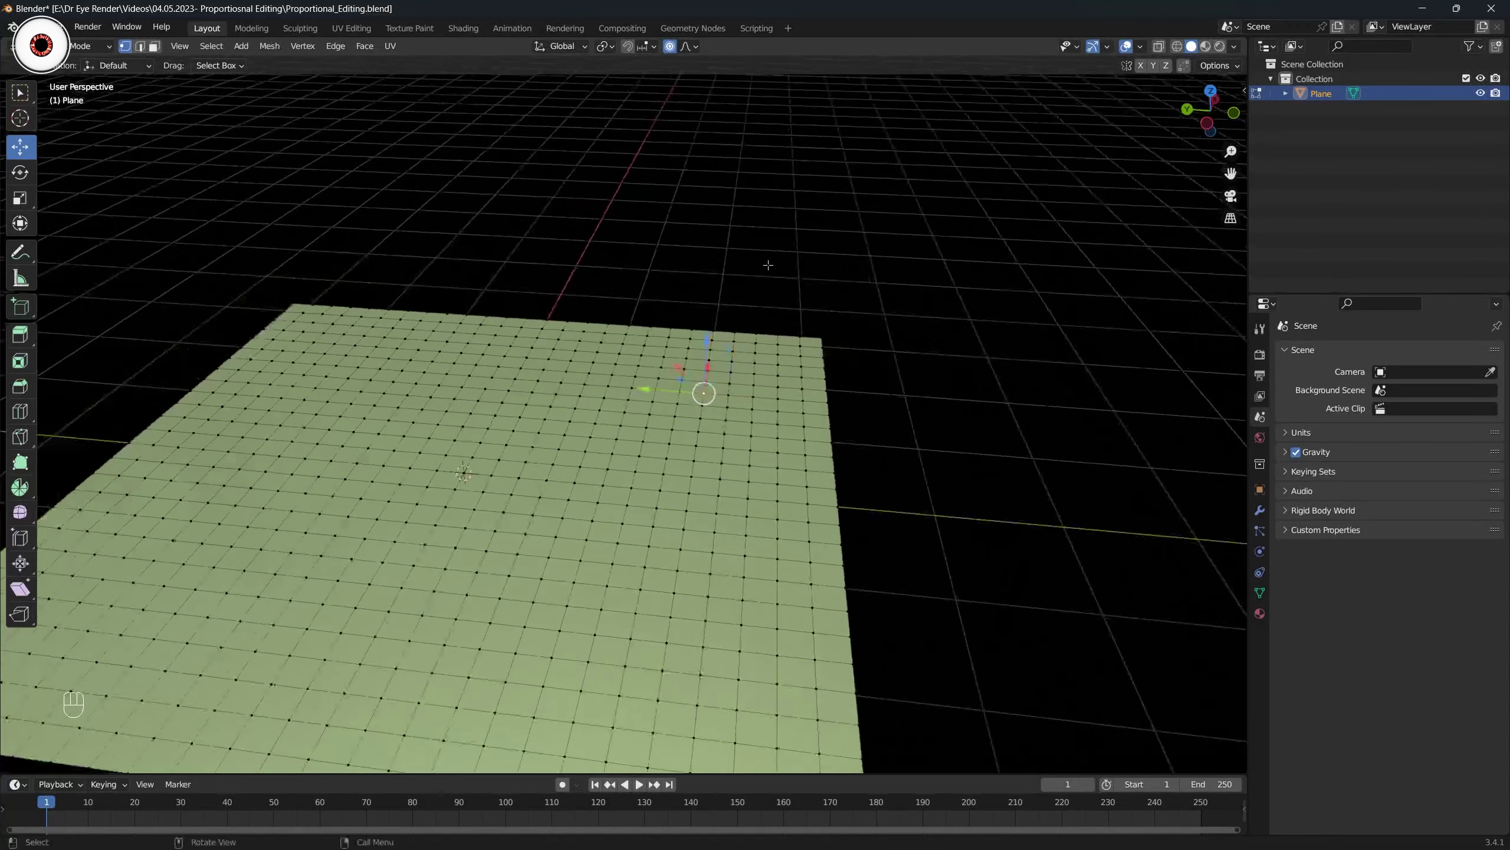
scroll(669, 375, up, 4)
scroll(670, 375, up, 1)
key(g)
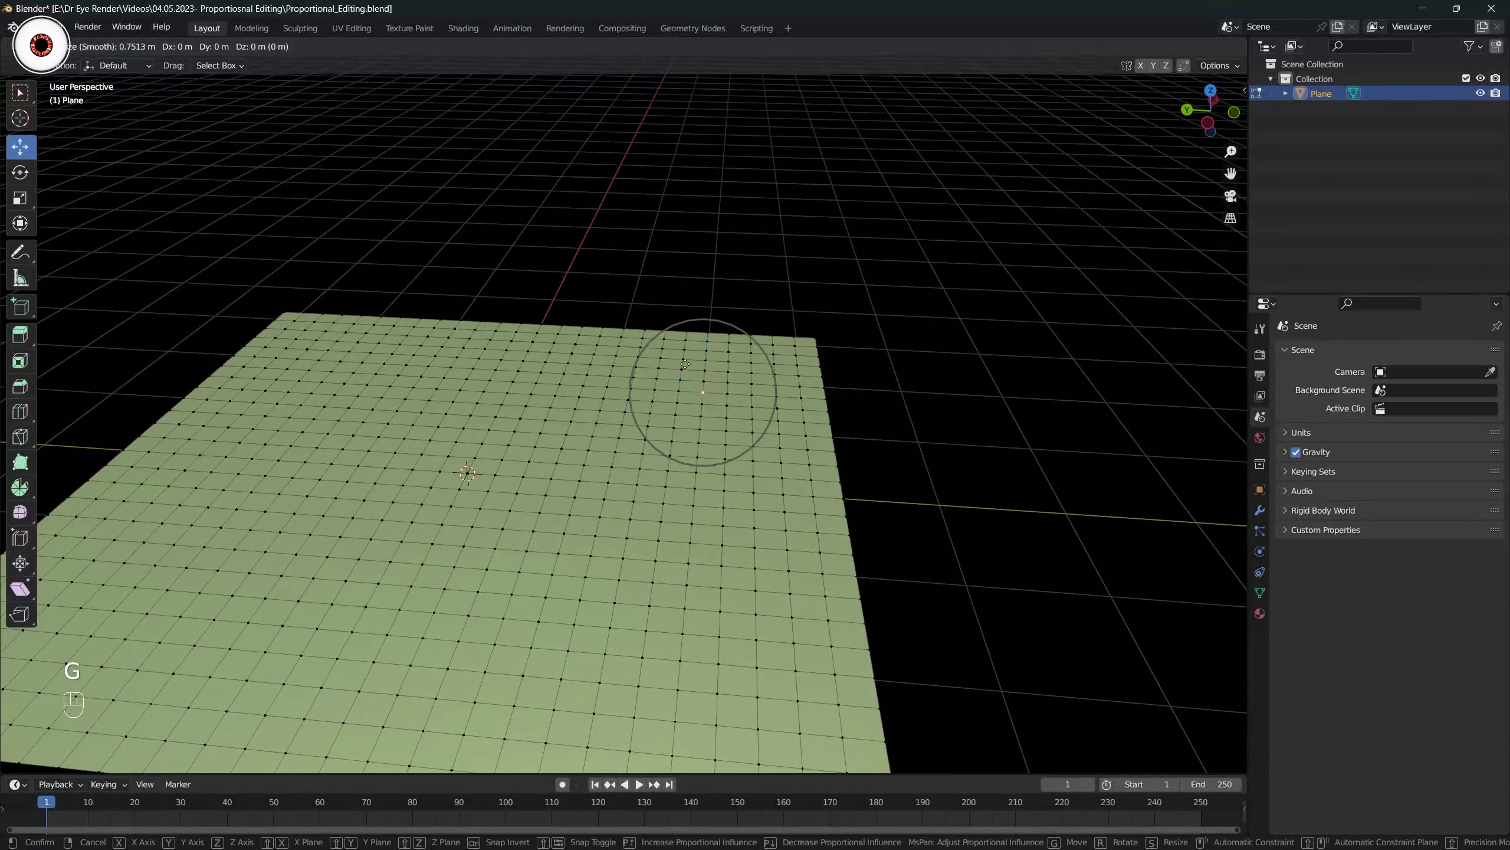
click(685, 364)
click(690, 46)
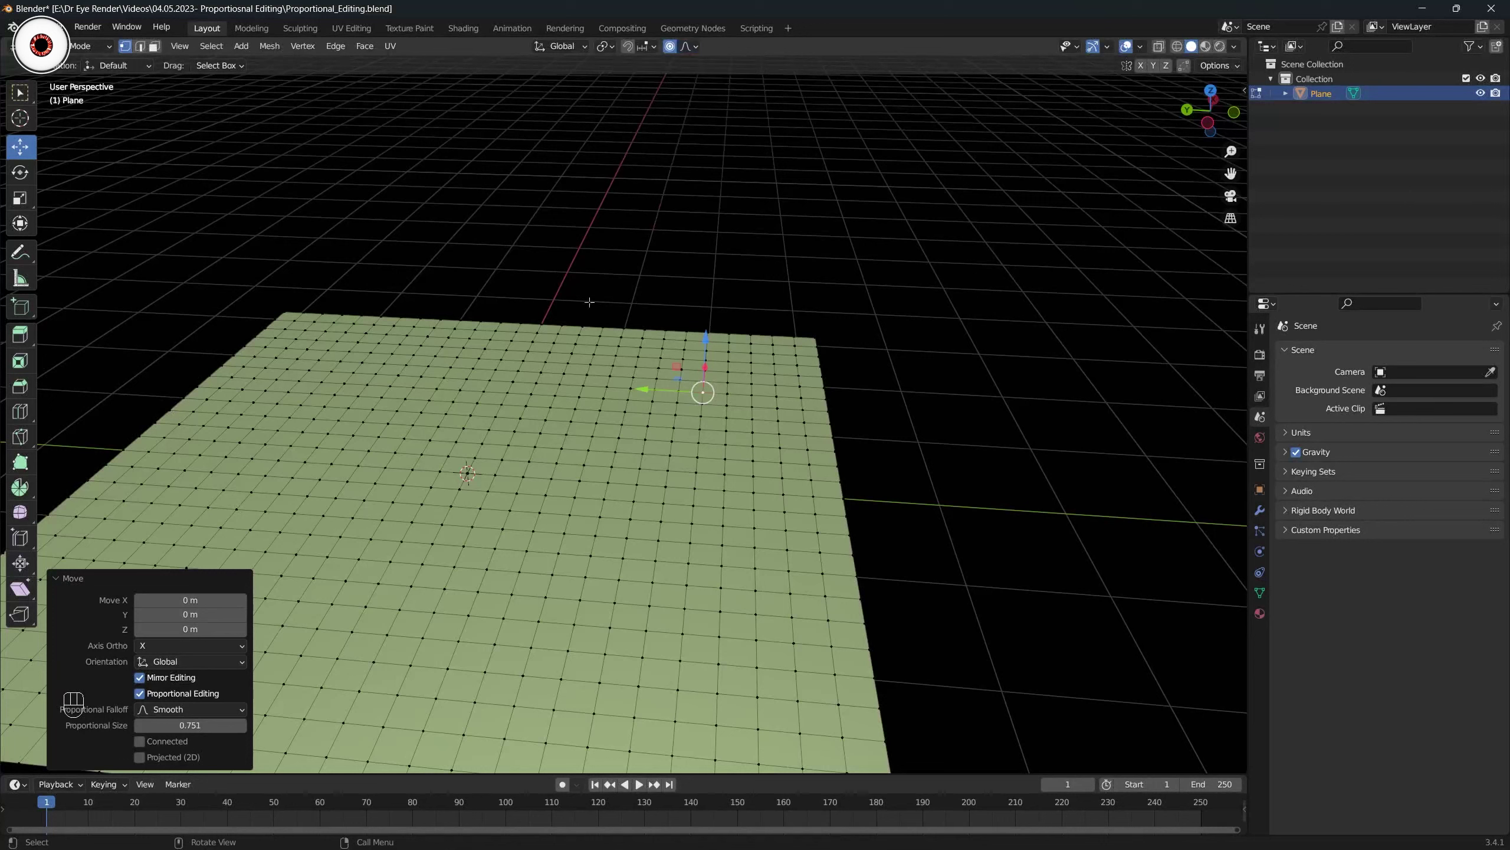
click(689, 47)
key(g)
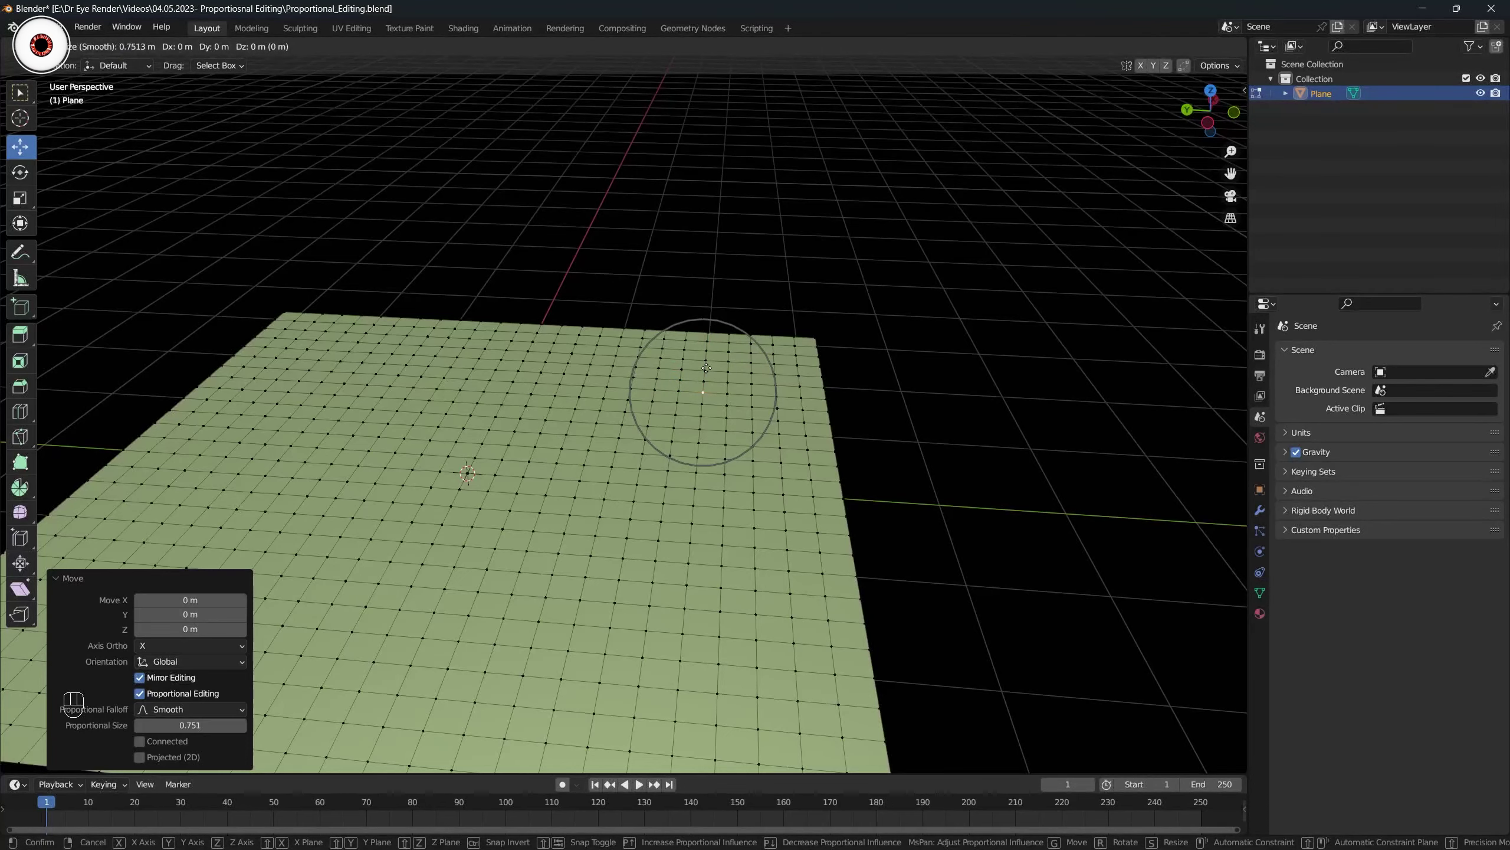
click(707, 367)
middle_drag(707, 375, 718, 388)
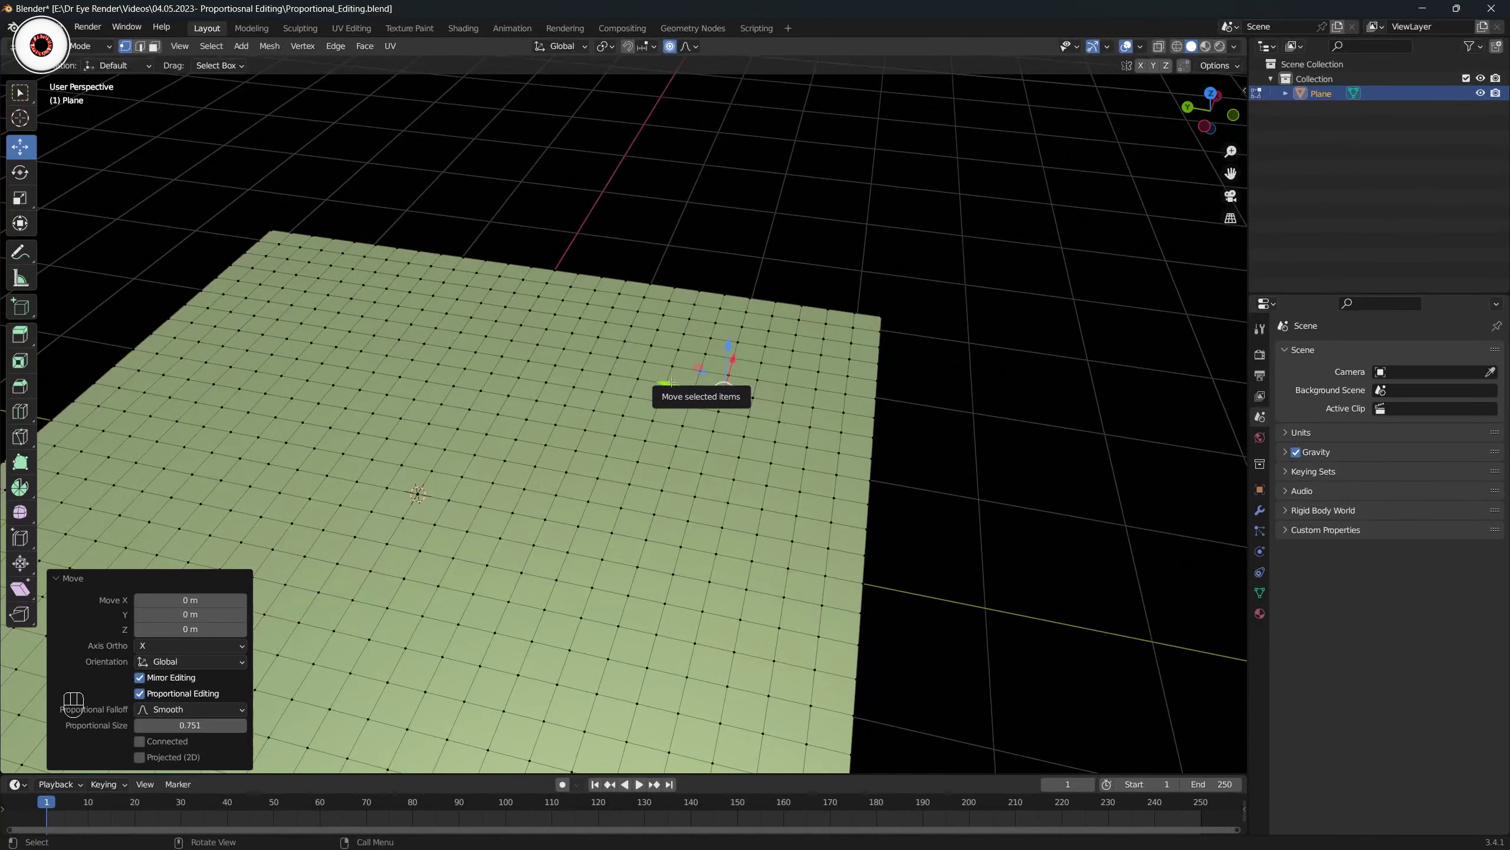
click(691, 50)
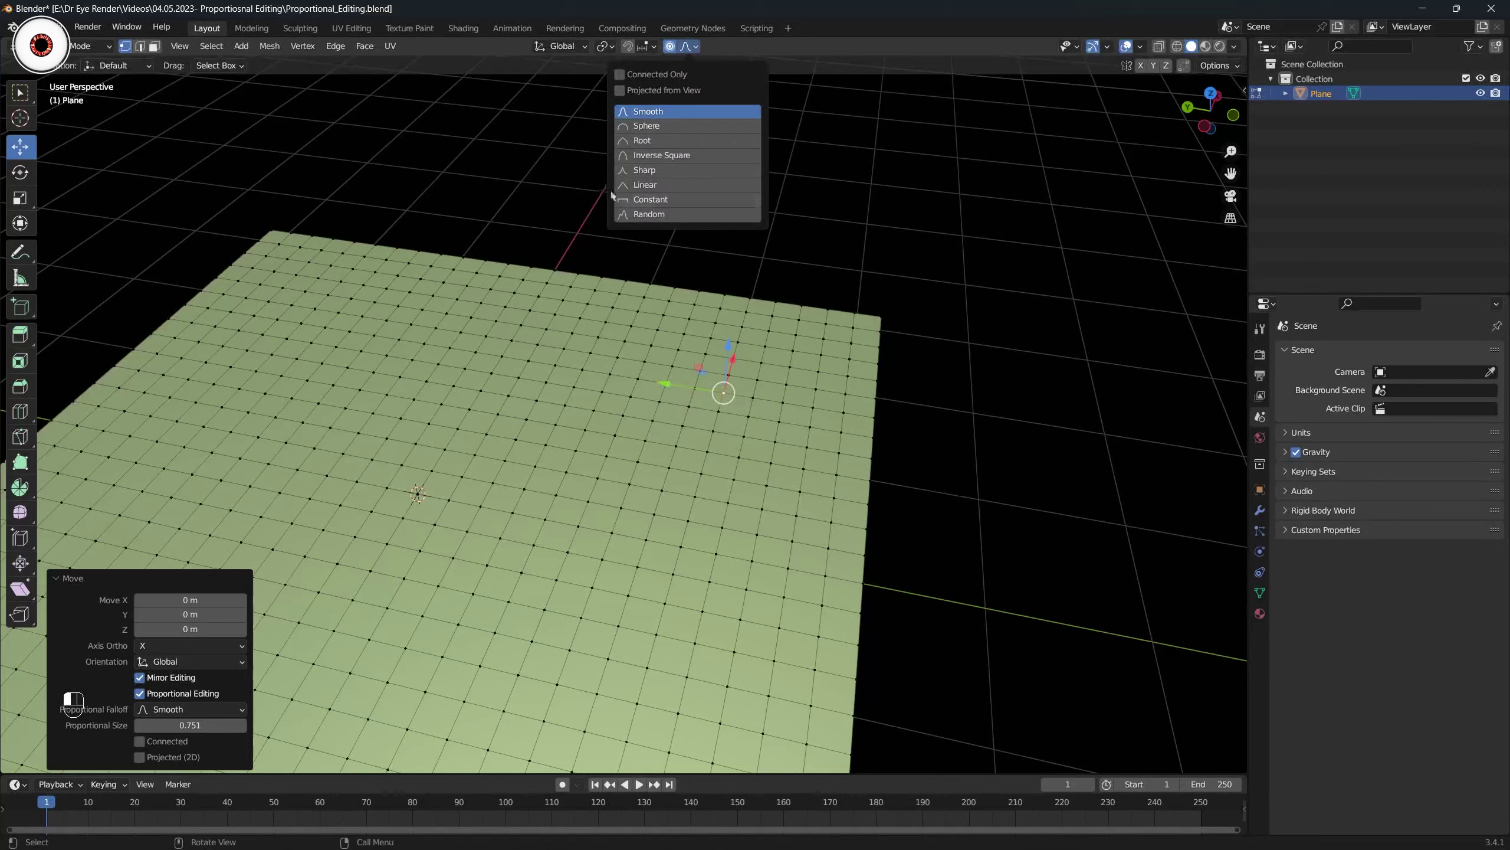
middle_drag(731, 256, 785, 288)
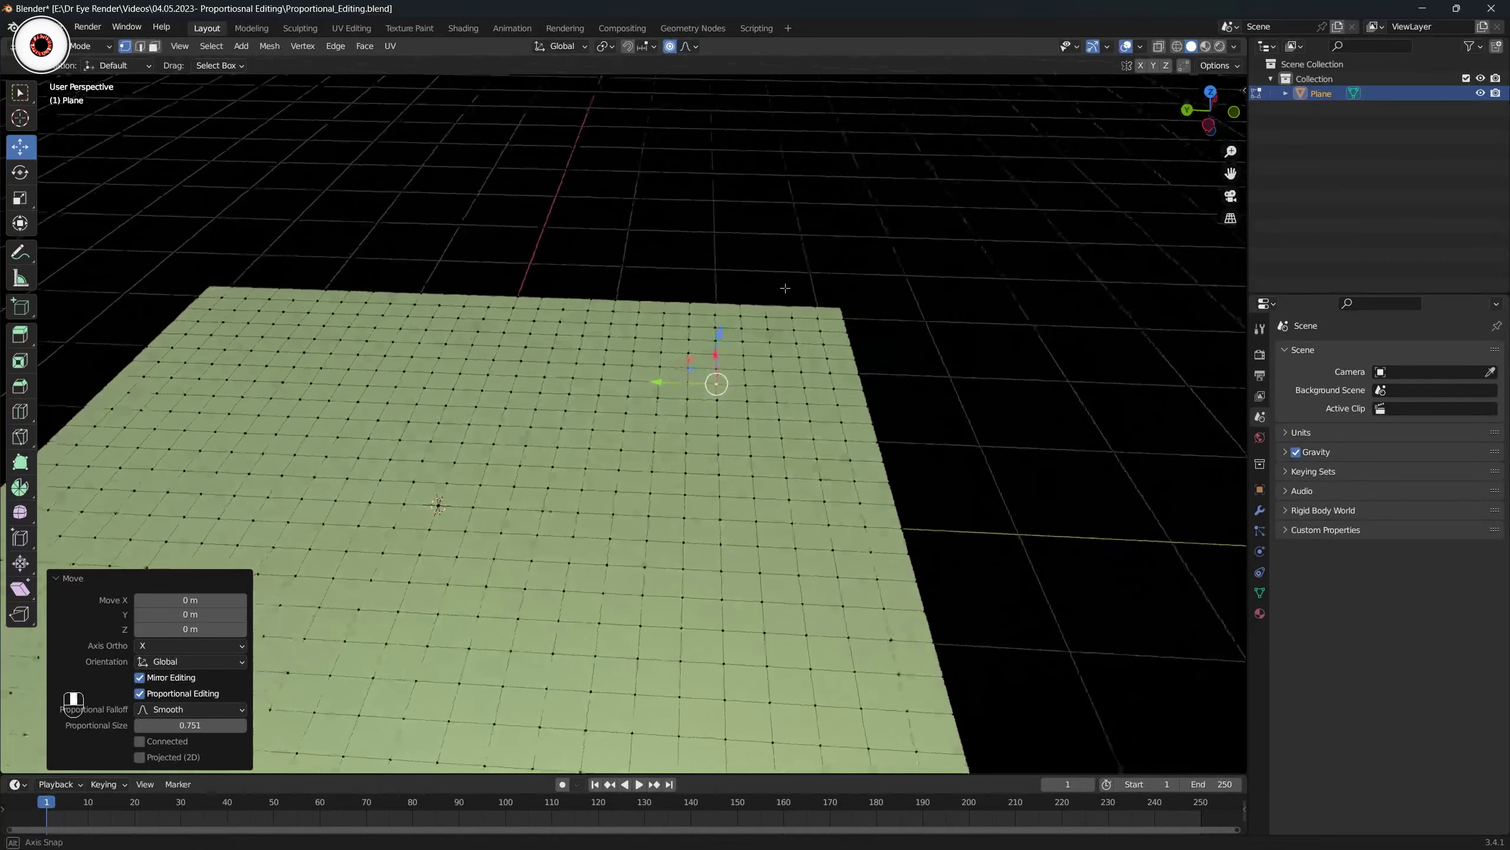
Set the proportional editing size to 1 m around the selected vertex without displacing it.
key(g)
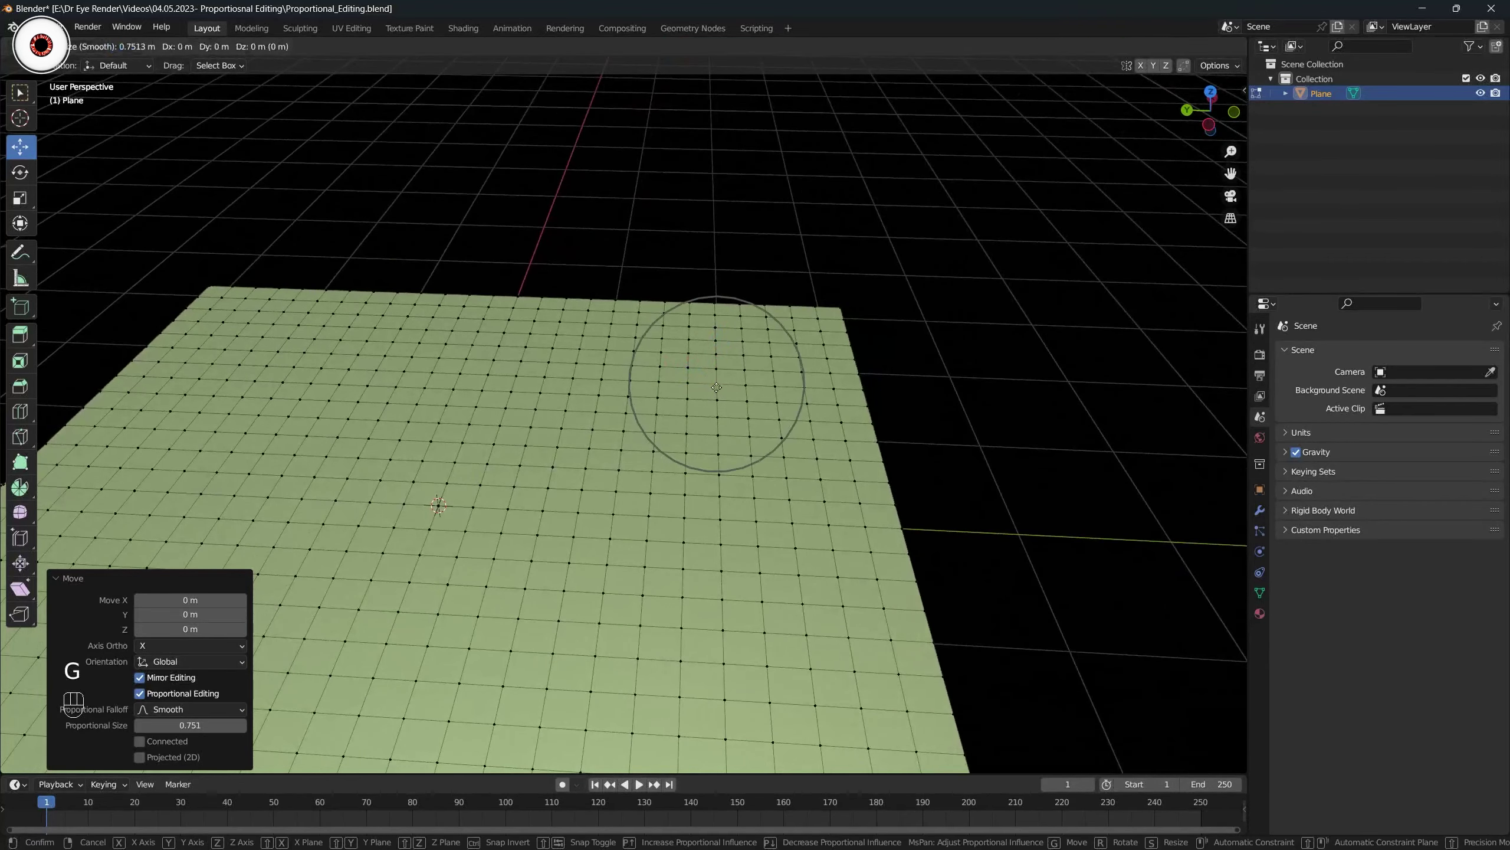
key(g)
scroll(722, 390, down, 8)
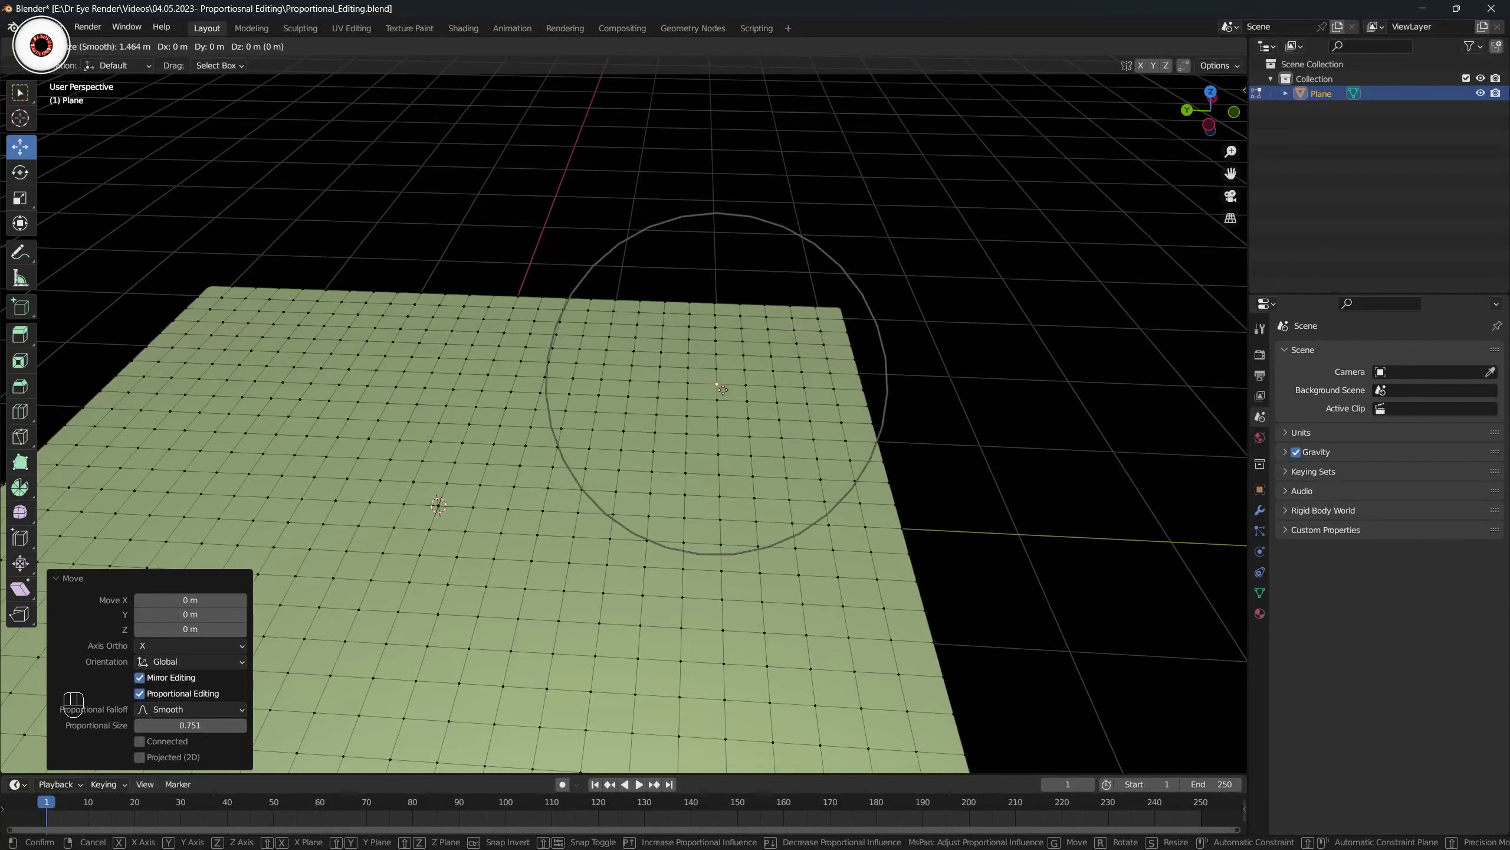
scroll(722, 389, up, 5)
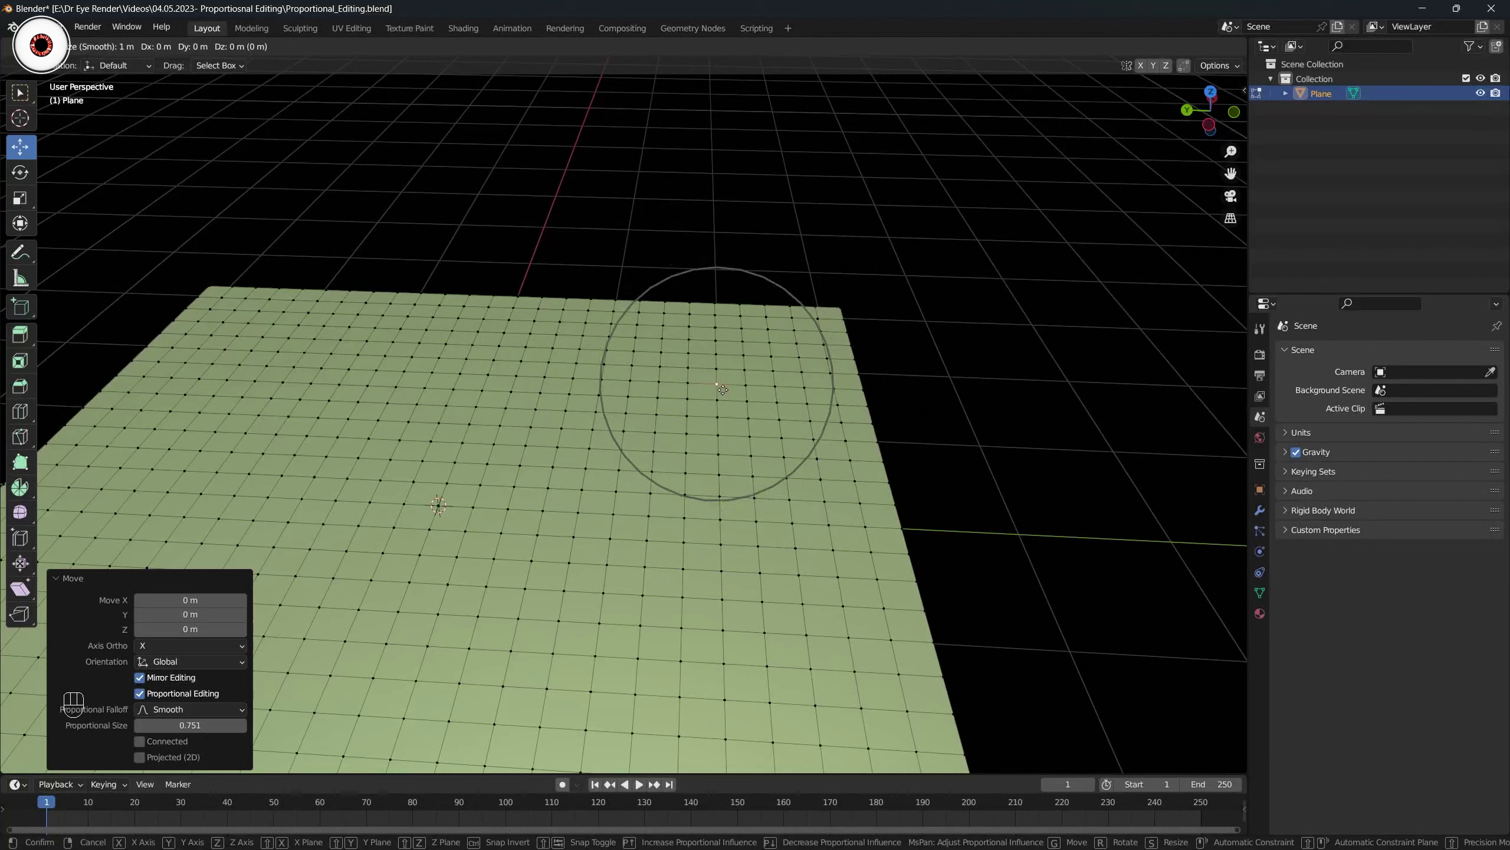
click(723, 390)
click(689, 46)
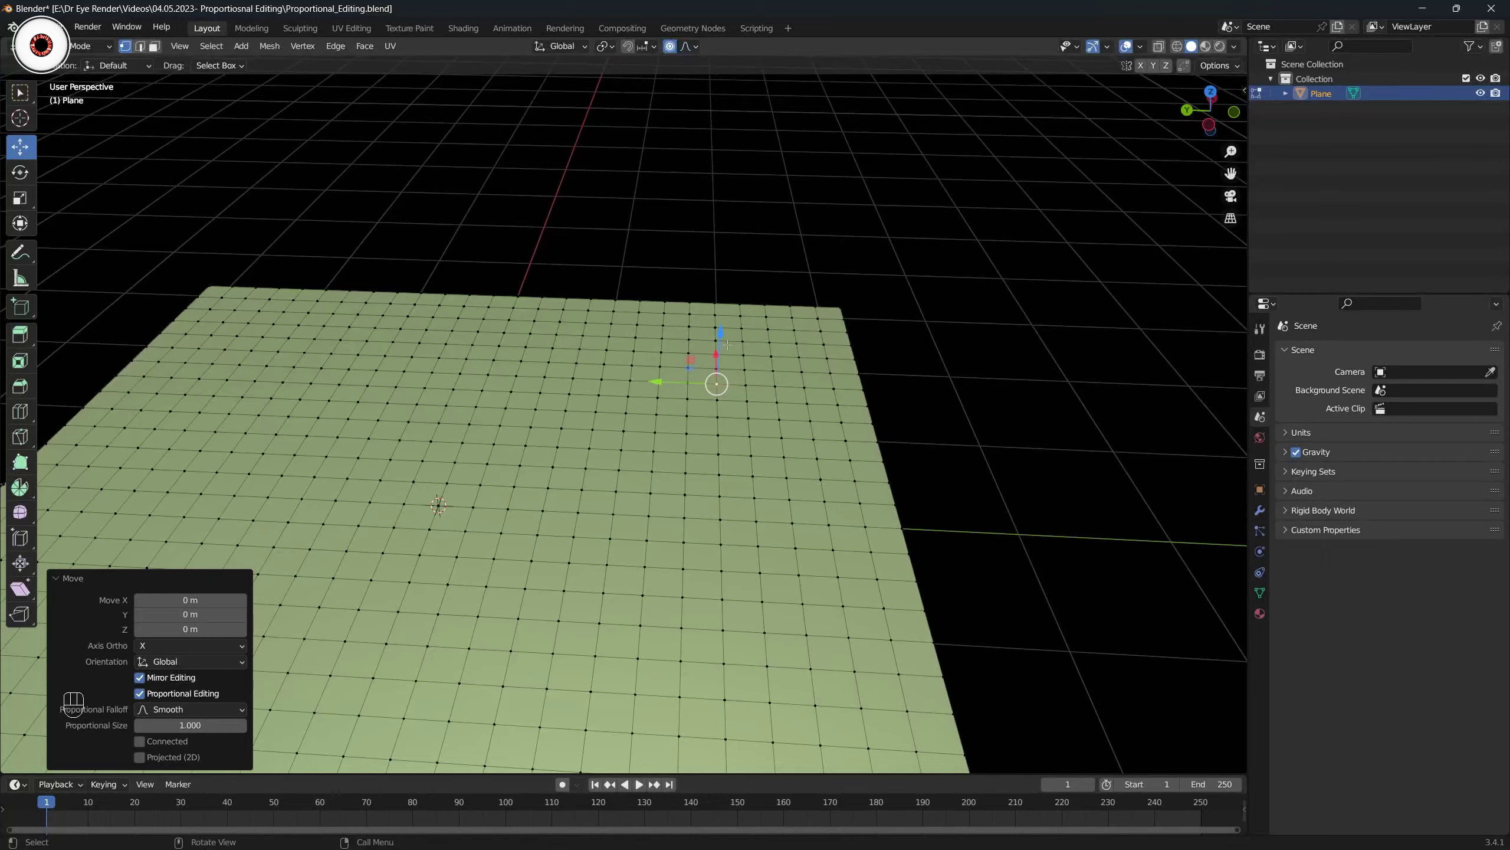
Raise the selected vertex along Z with Smooth falloff to form a rounded hill, and deselect everything.
scroll(727, 345, down, 2)
middle_drag(727, 345, 752, 342)
scroll(752, 342, up, 4)
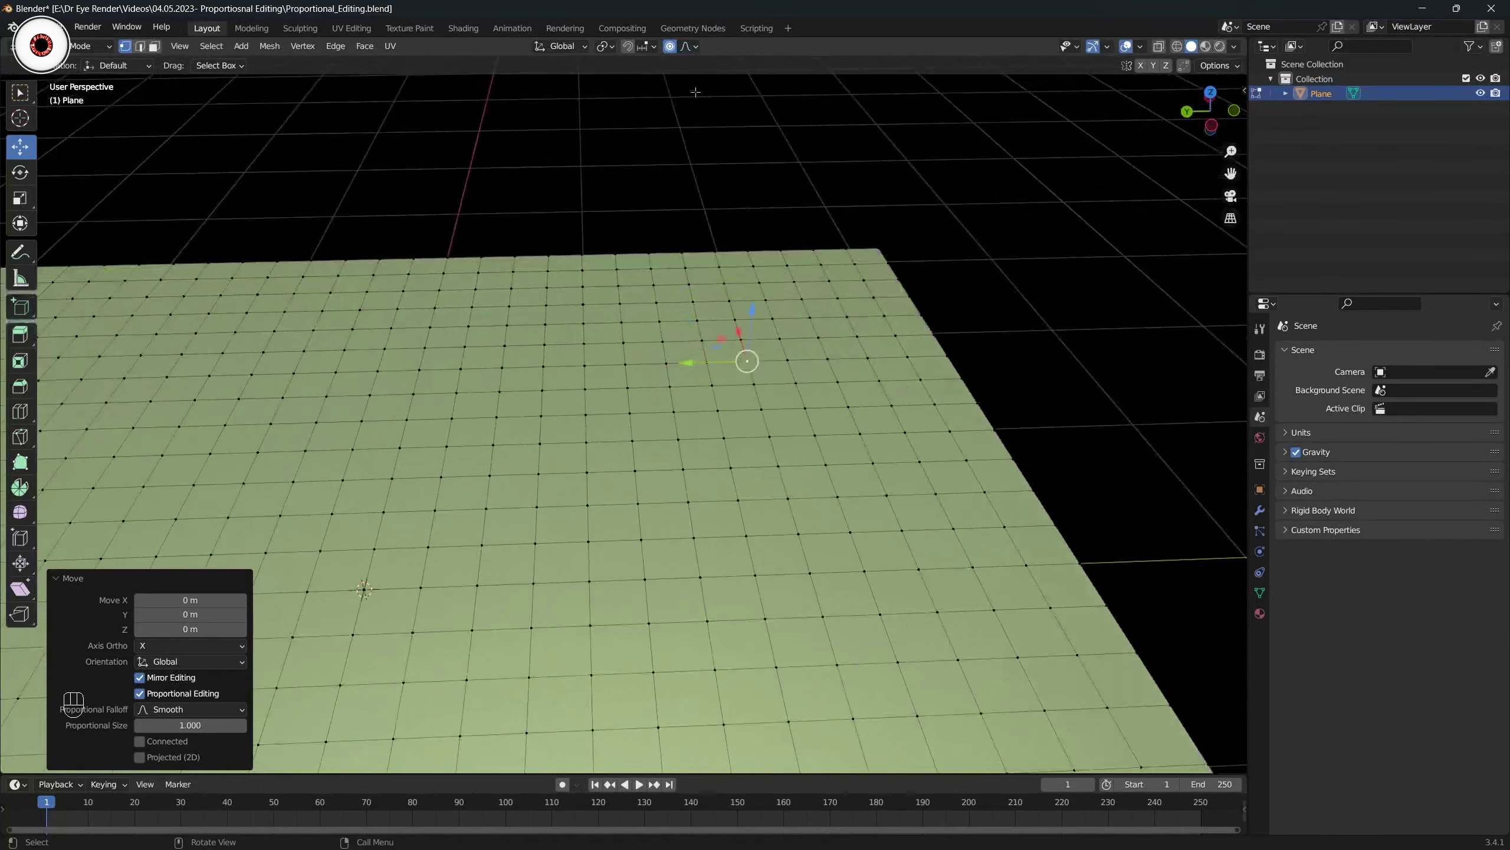
click(690, 47)
scroll(783, 395, up, 1)
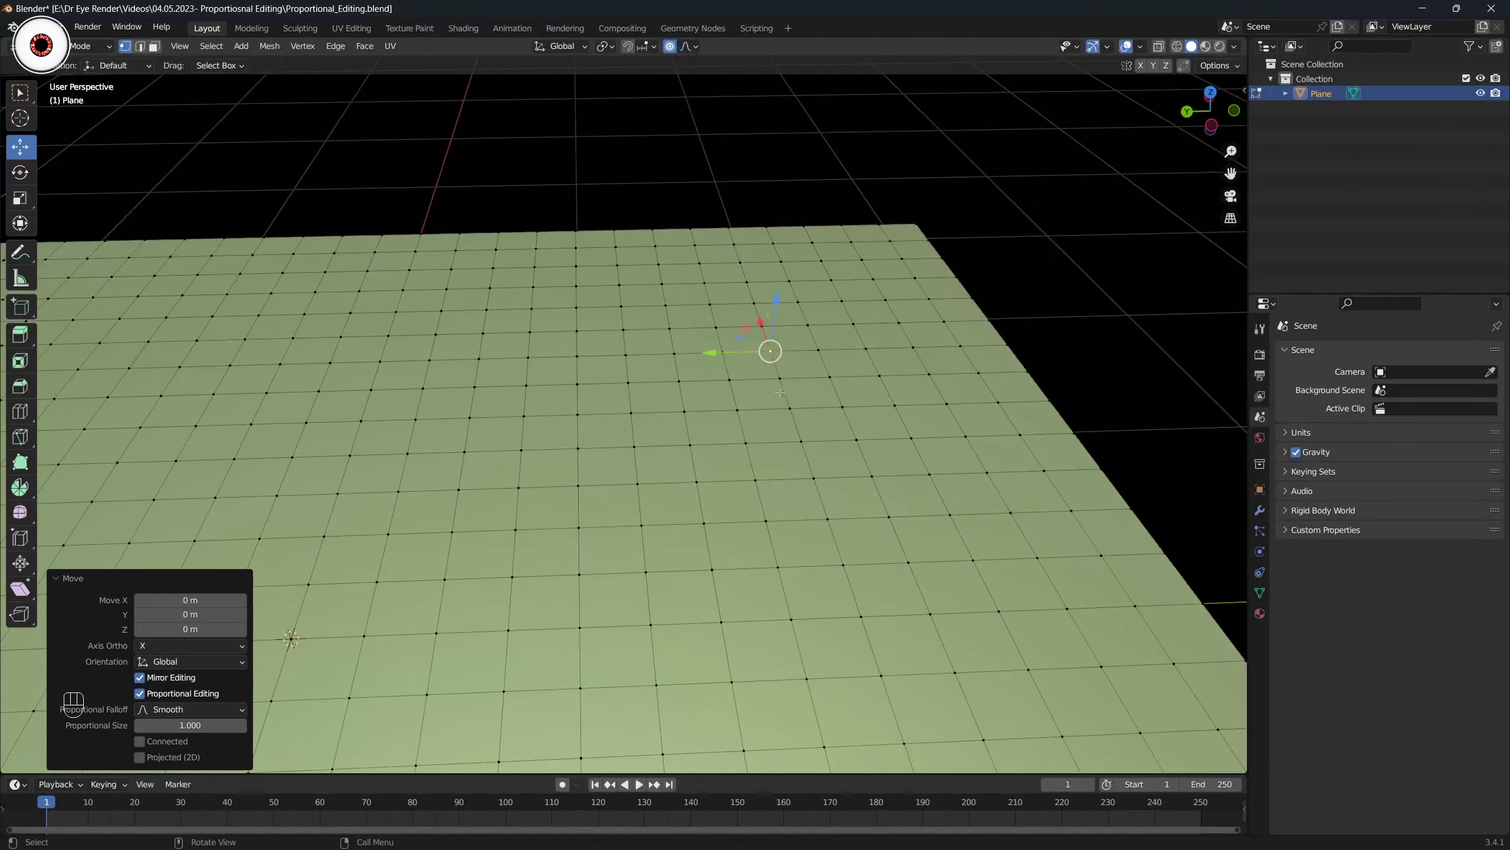
scroll(783, 395, down, 3)
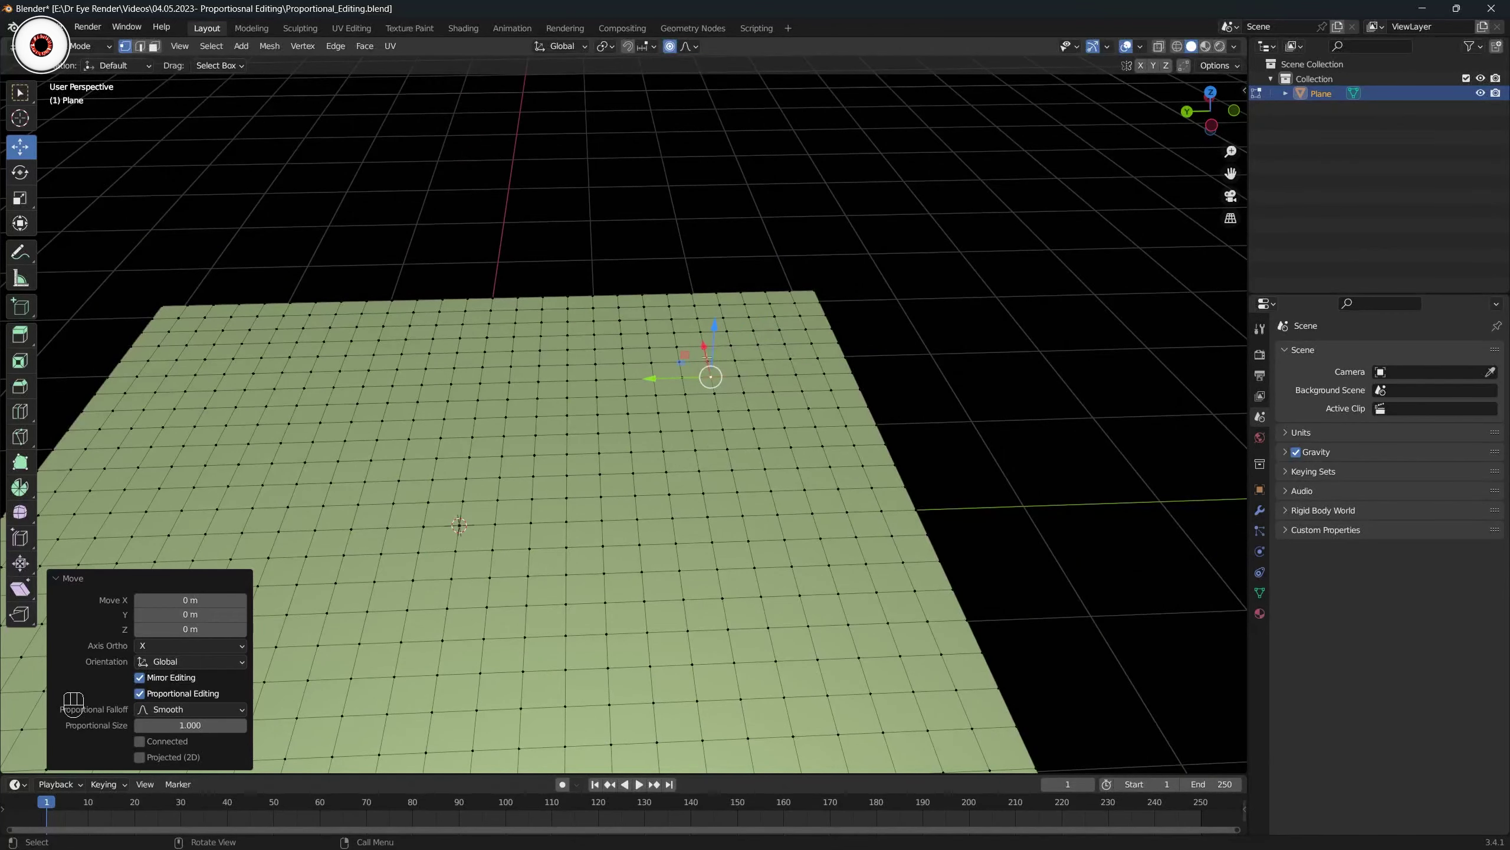
drag(715, 338, 716, 339)
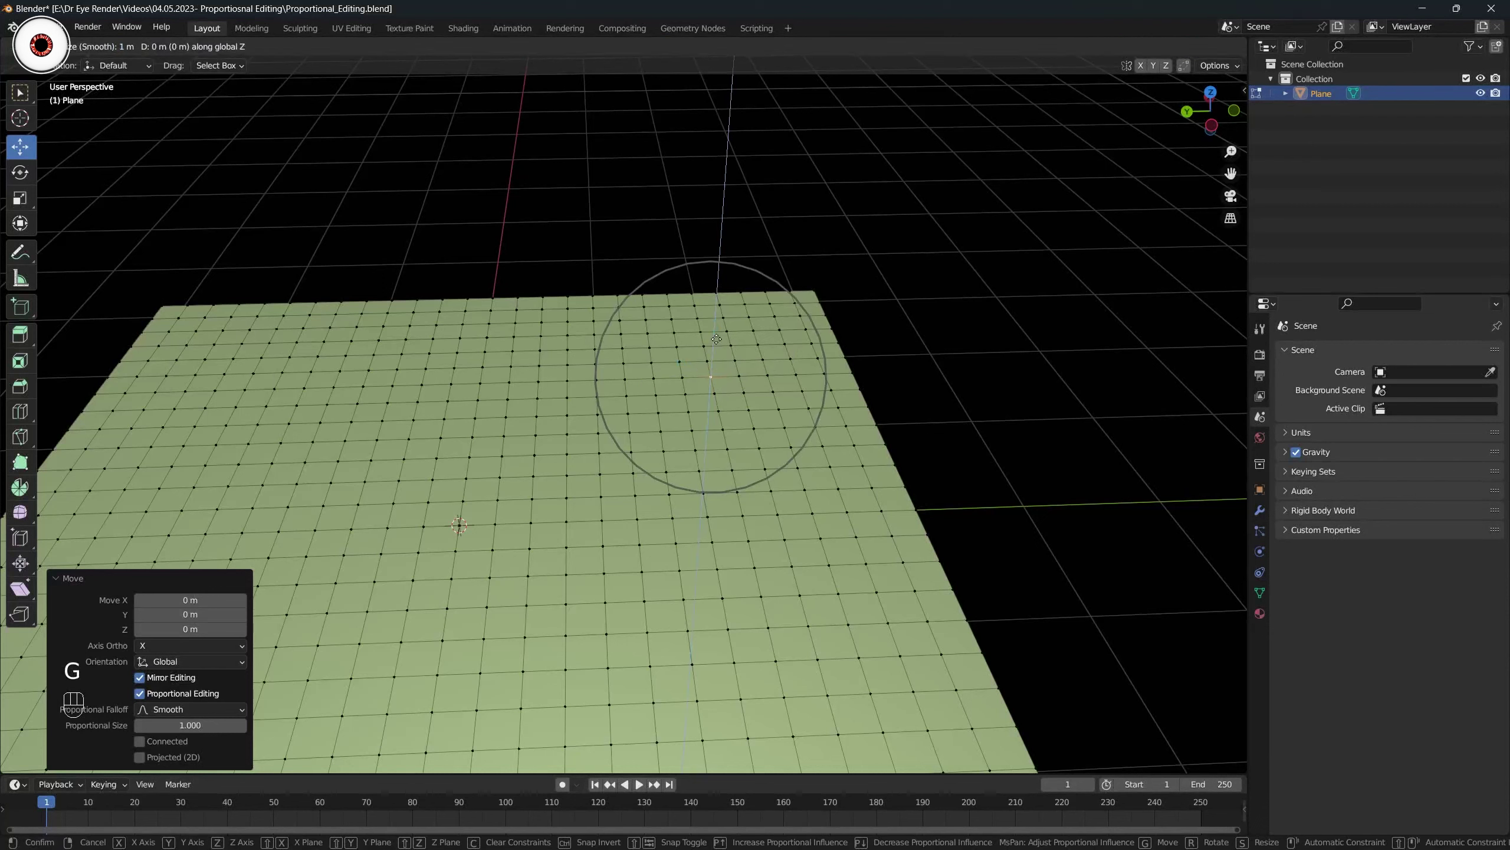
click(716, 339)
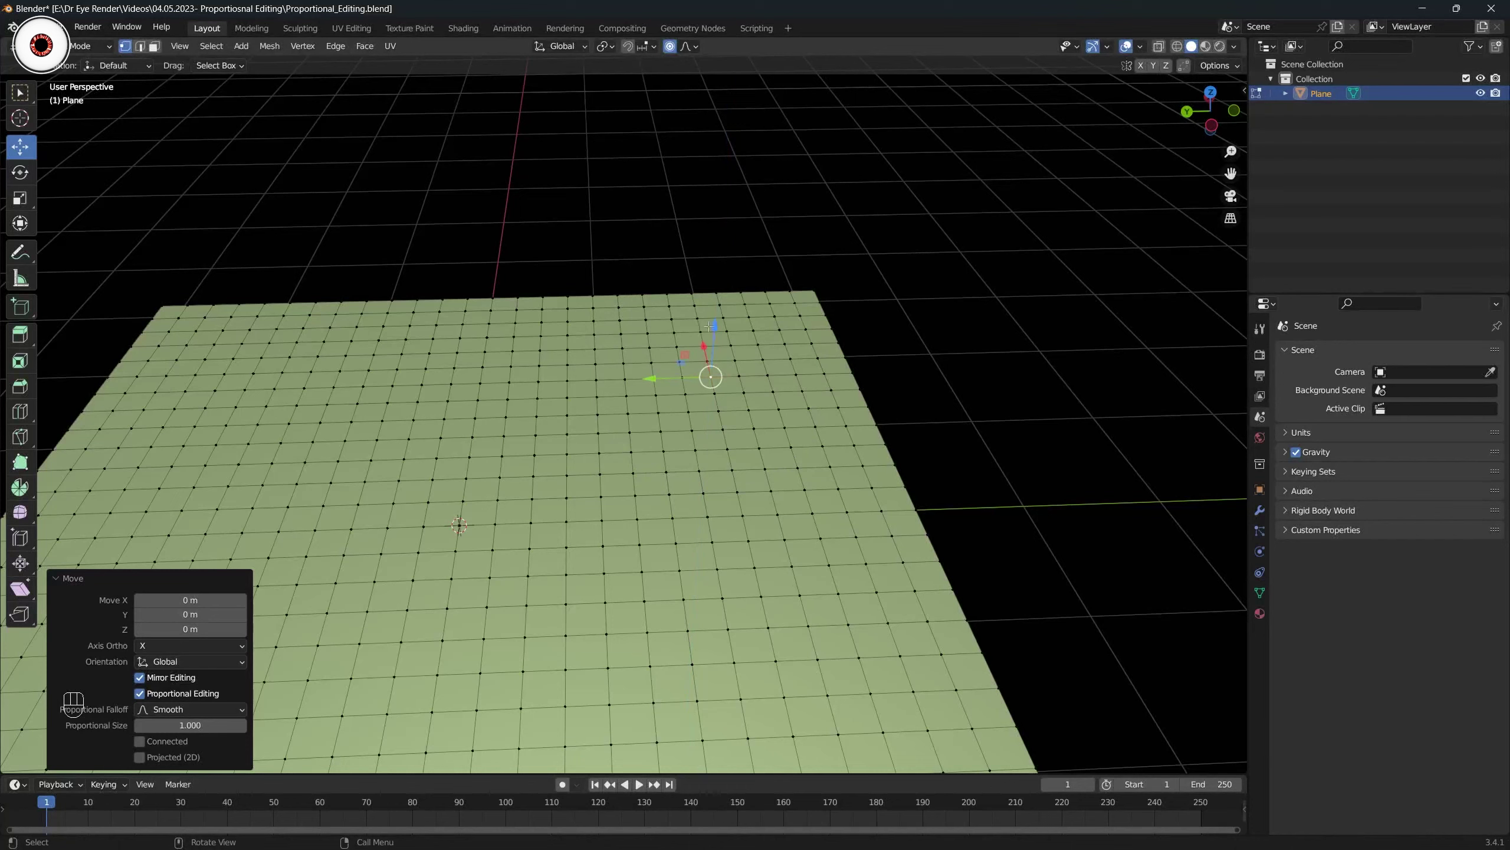
drag(715, 326, 731, 201)
key(alt+a)
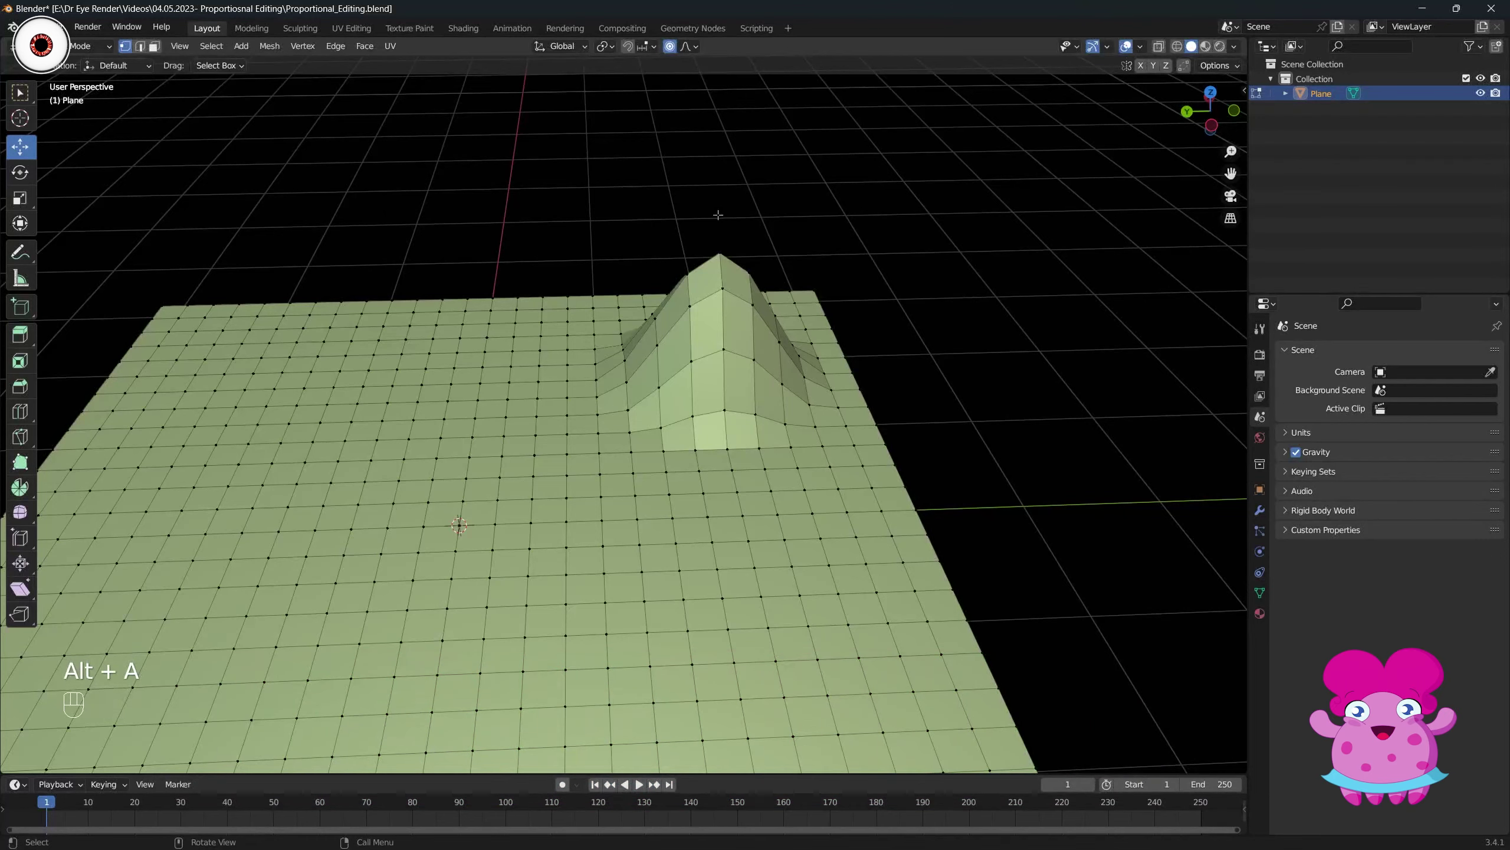
Change the proportional editing falloff type to Sharp.
scroll(694, 178, down, 2)
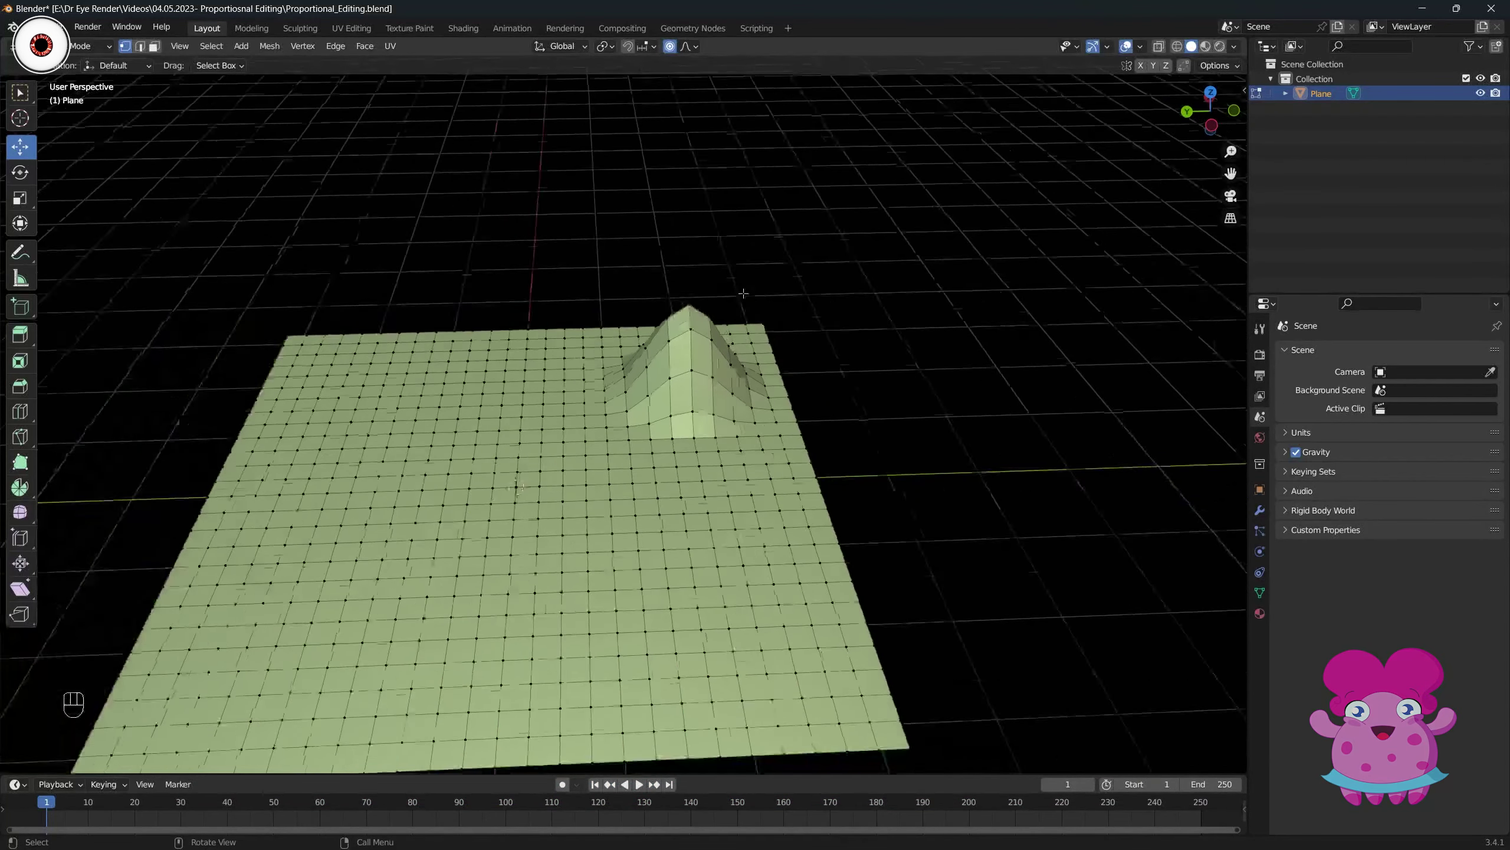
middle_drag(695, 250, 760, 277)
scroll(756, 283, up, 2)
click(696, 47)
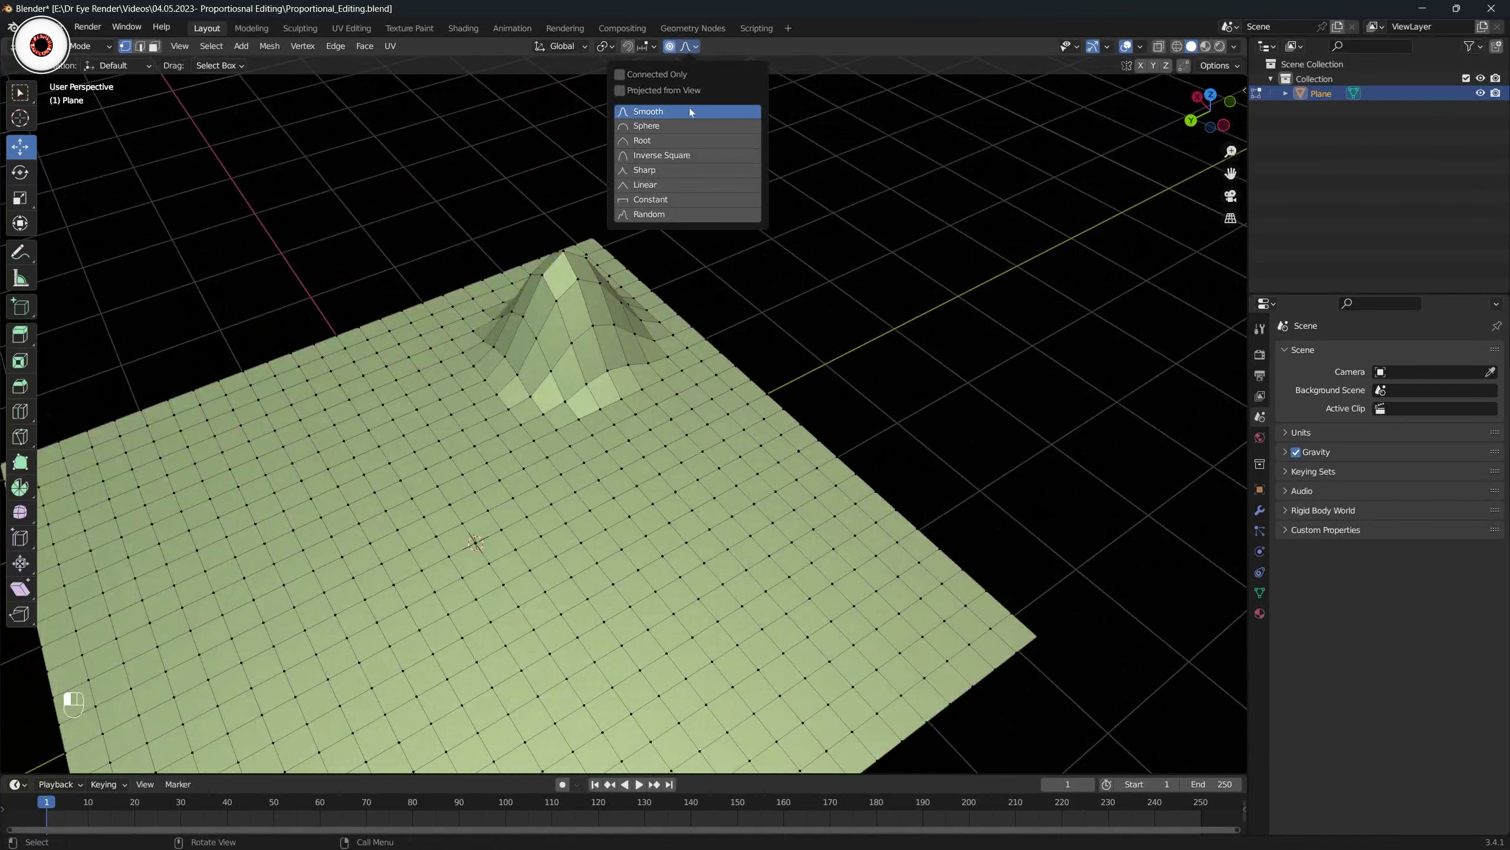
click(661, 170)
middle_drag(684, 267, 630, 274)
click(695, 47)
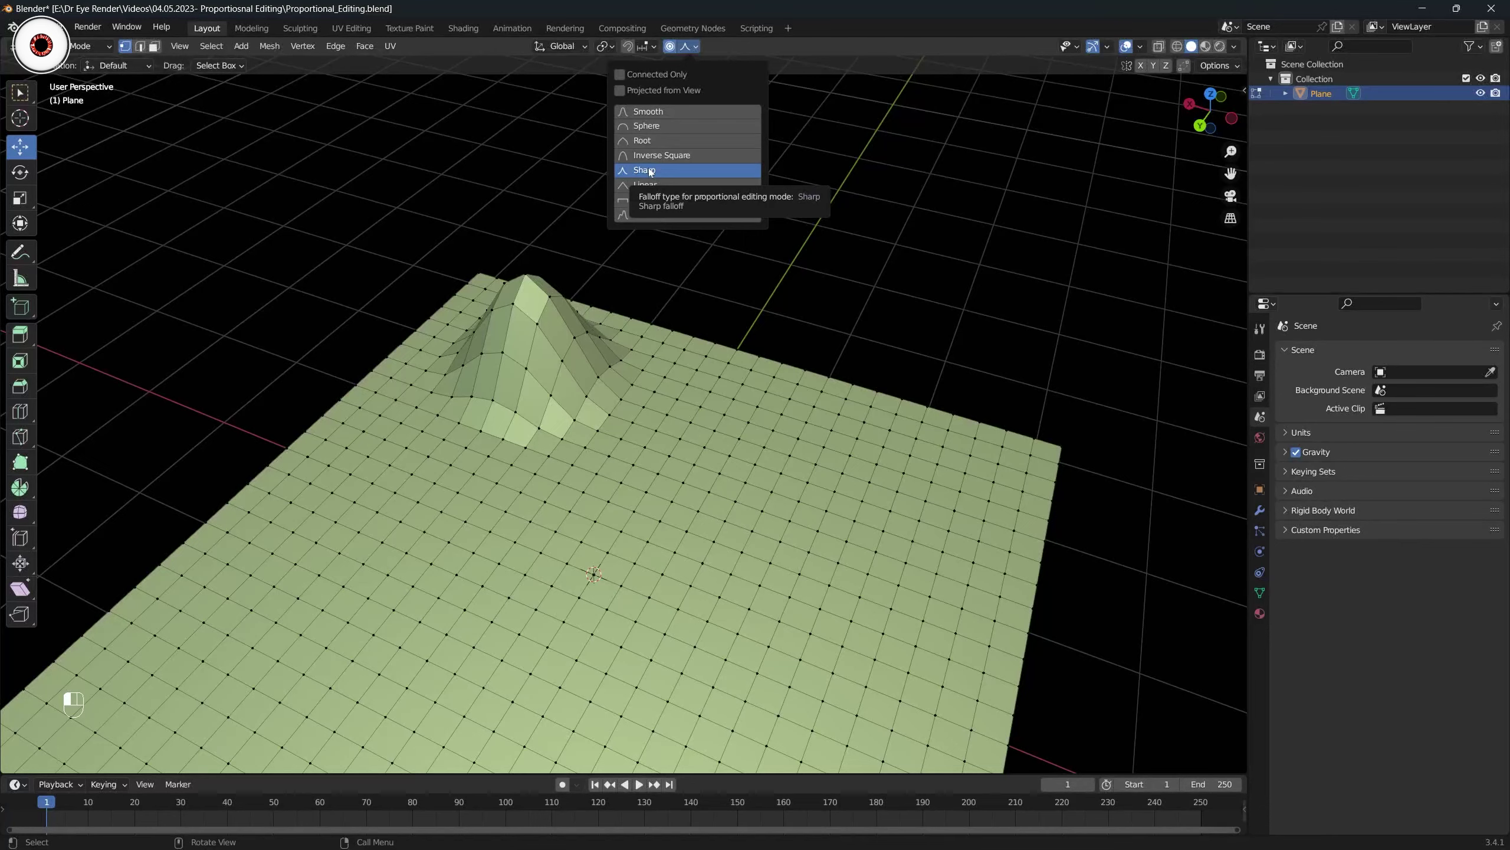
Raise a vertex beside the rounded hill about 1.25 m along Z with Sharp falloff, and deselect everything.
middle_drag(683, 297, 774, 405)
key(alt+a)
click(733, 395)
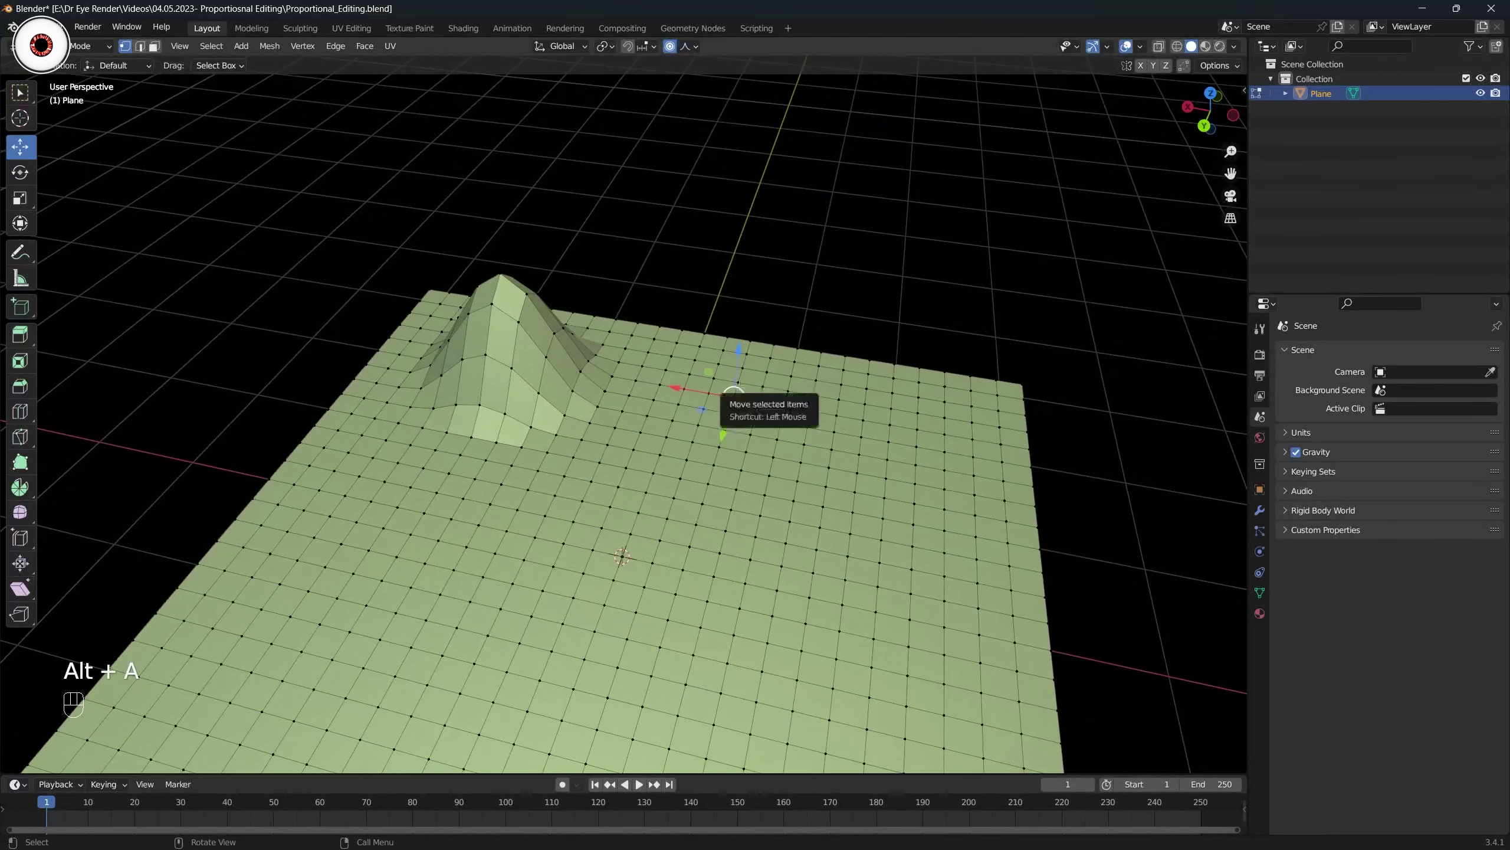
drag(733, 351, 740, 238)
middle_drag(740, 240, 700, 225)
click(687, 47)
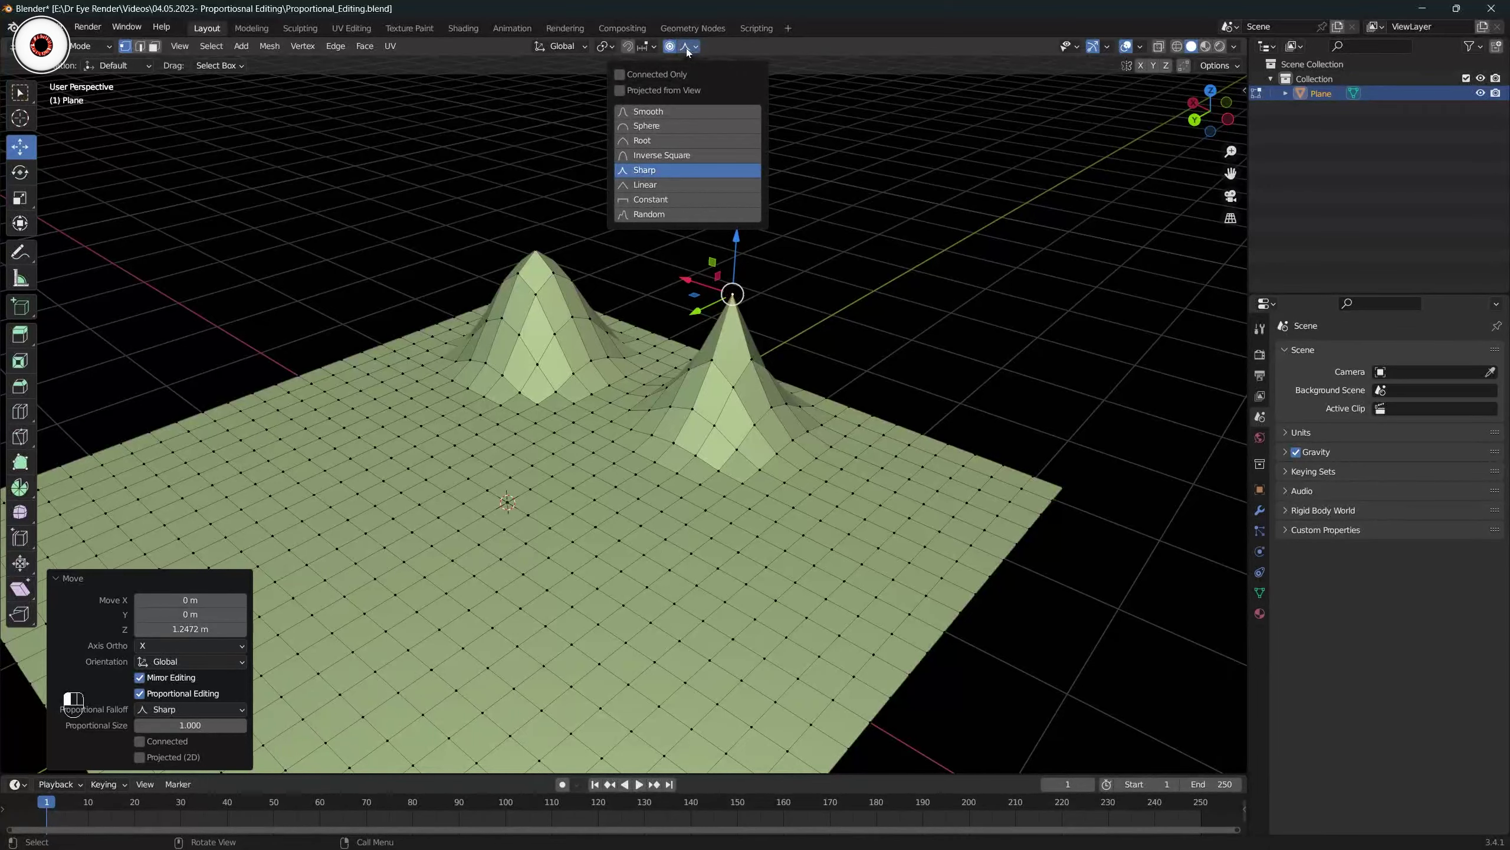
middle_drag(773, 280, 859, 350)
shift+middle_drag(859, 350, 615, 293)
key(alt+a)
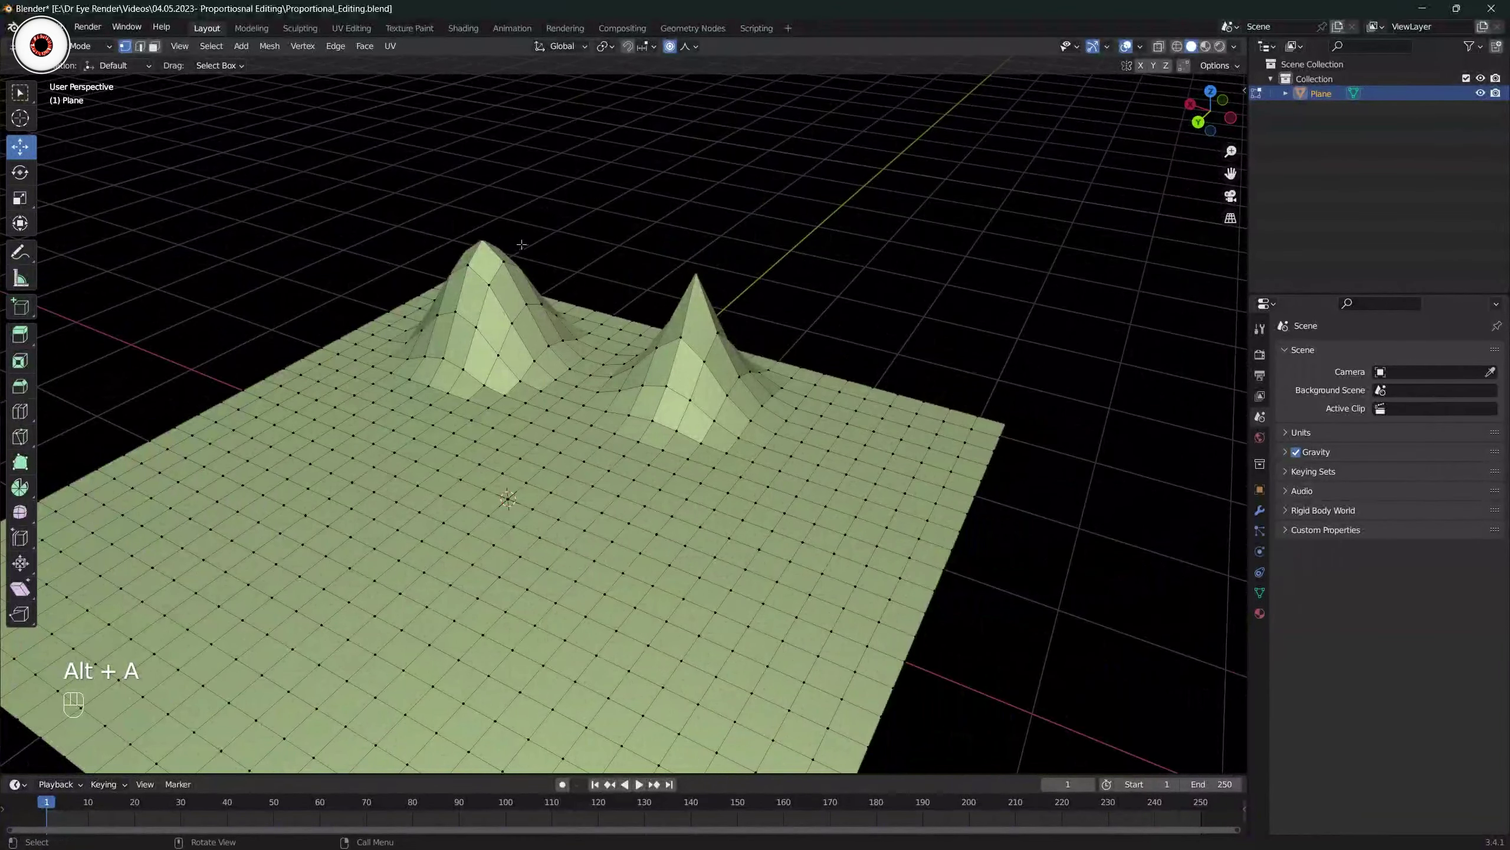
Change the proportional editing falloff type to Sphere and clear the vertex selection.
middle_drag(522, 244, 535, 226)
click(690, 46)
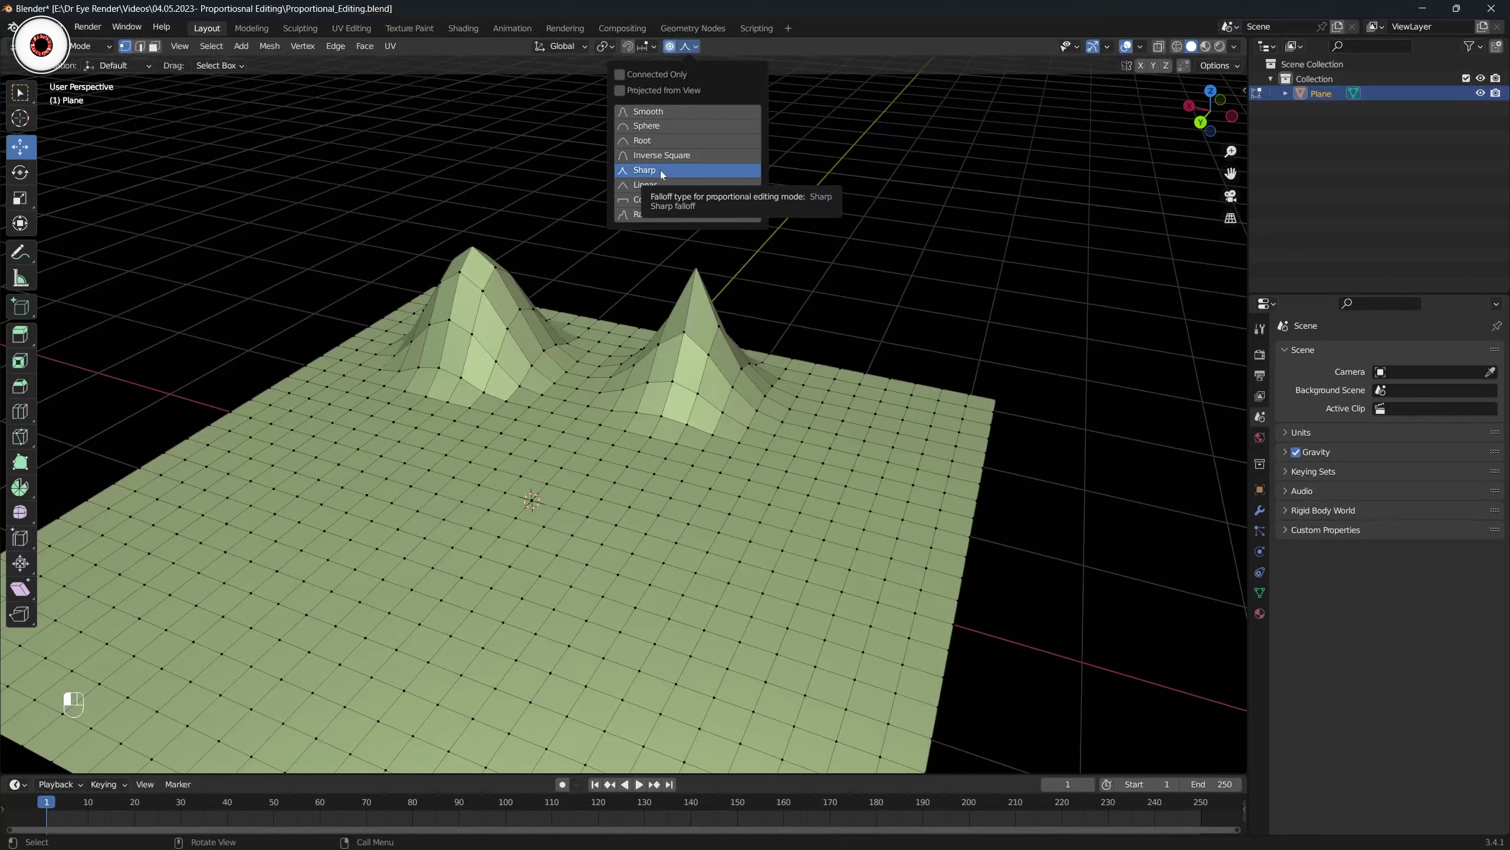
click(661, 125)
middle_drag(789, 219, 541, 377)
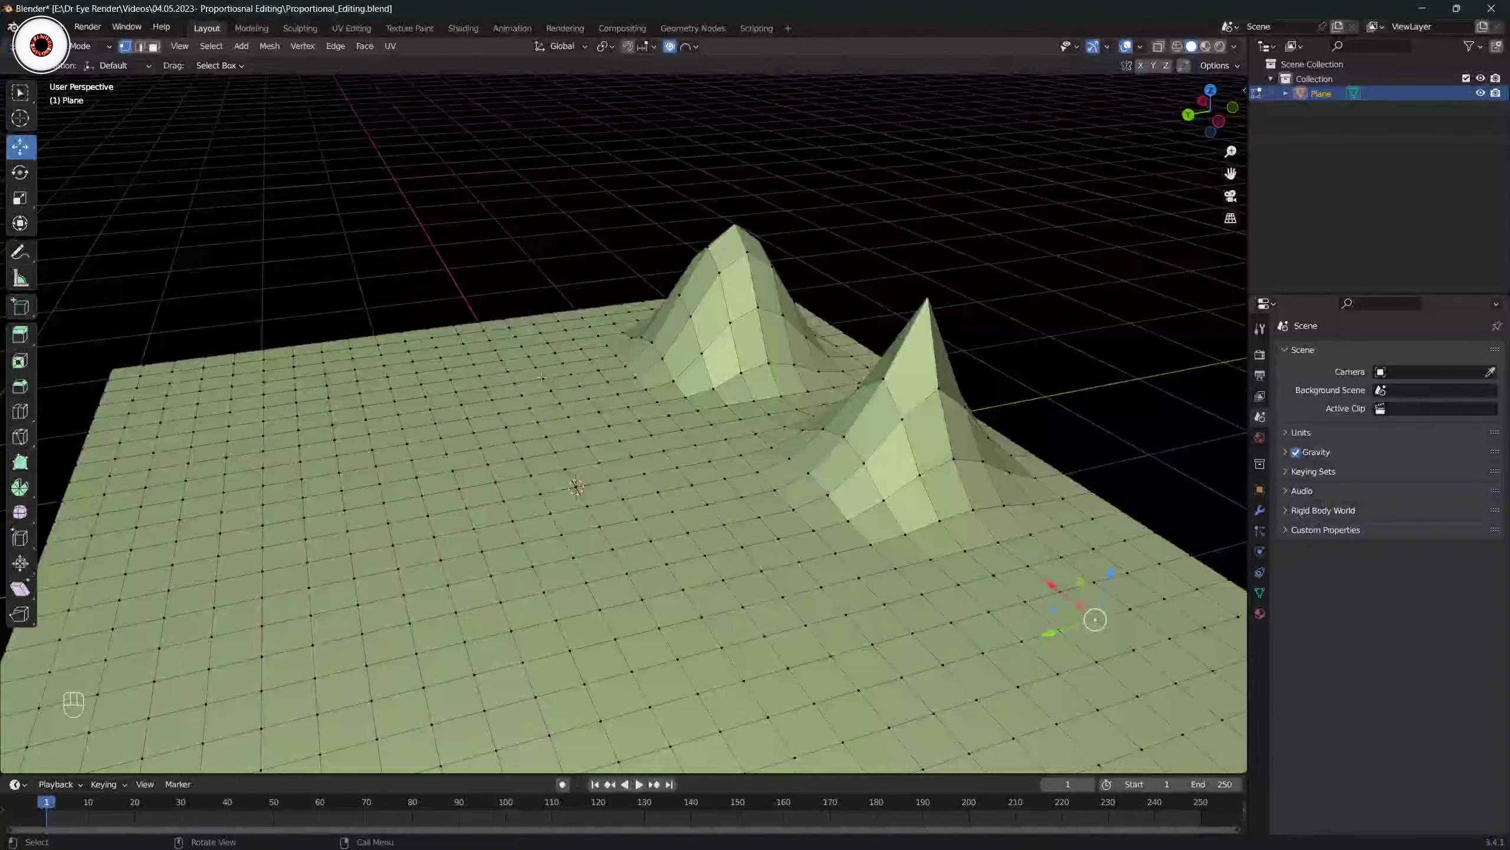
scroll(542, 377, down, 4)
key(alt+a)
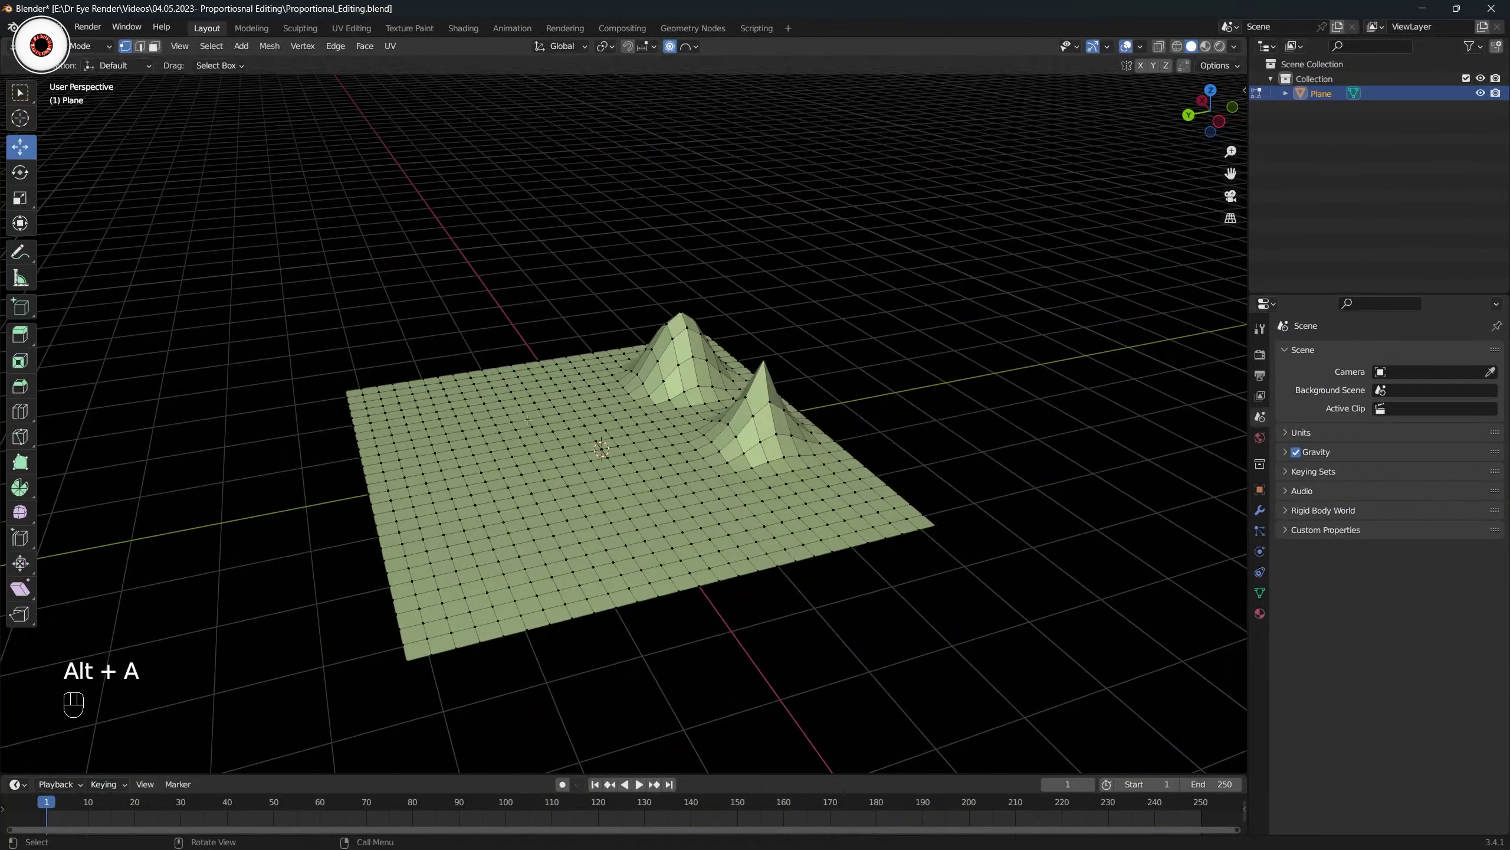
Set the viewport shading colour to Material, comparing Studio lighting before returning to MatCap.
click(1235, 47)
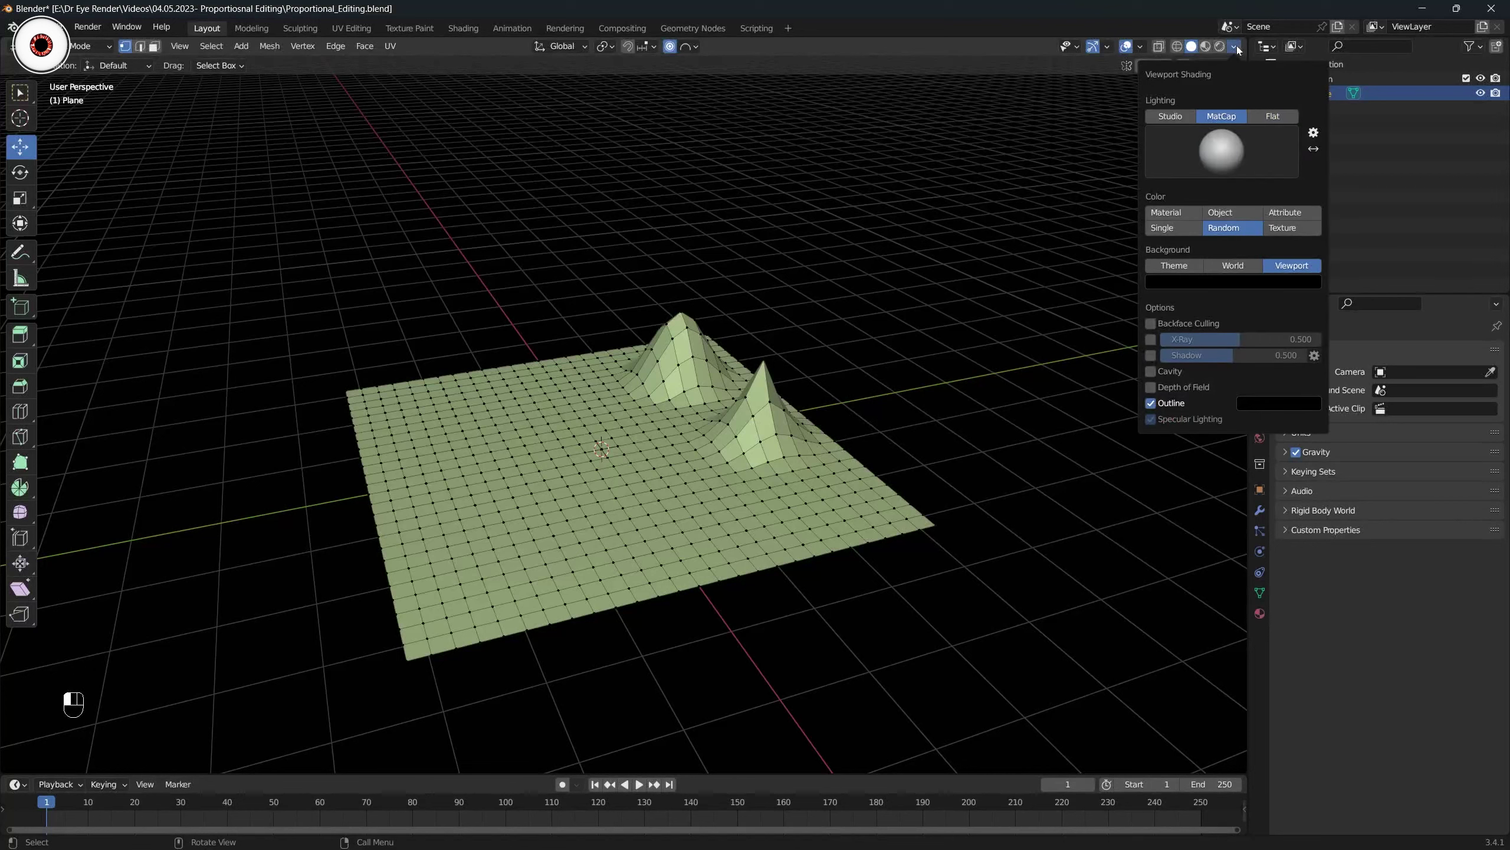
click(1175, 217)
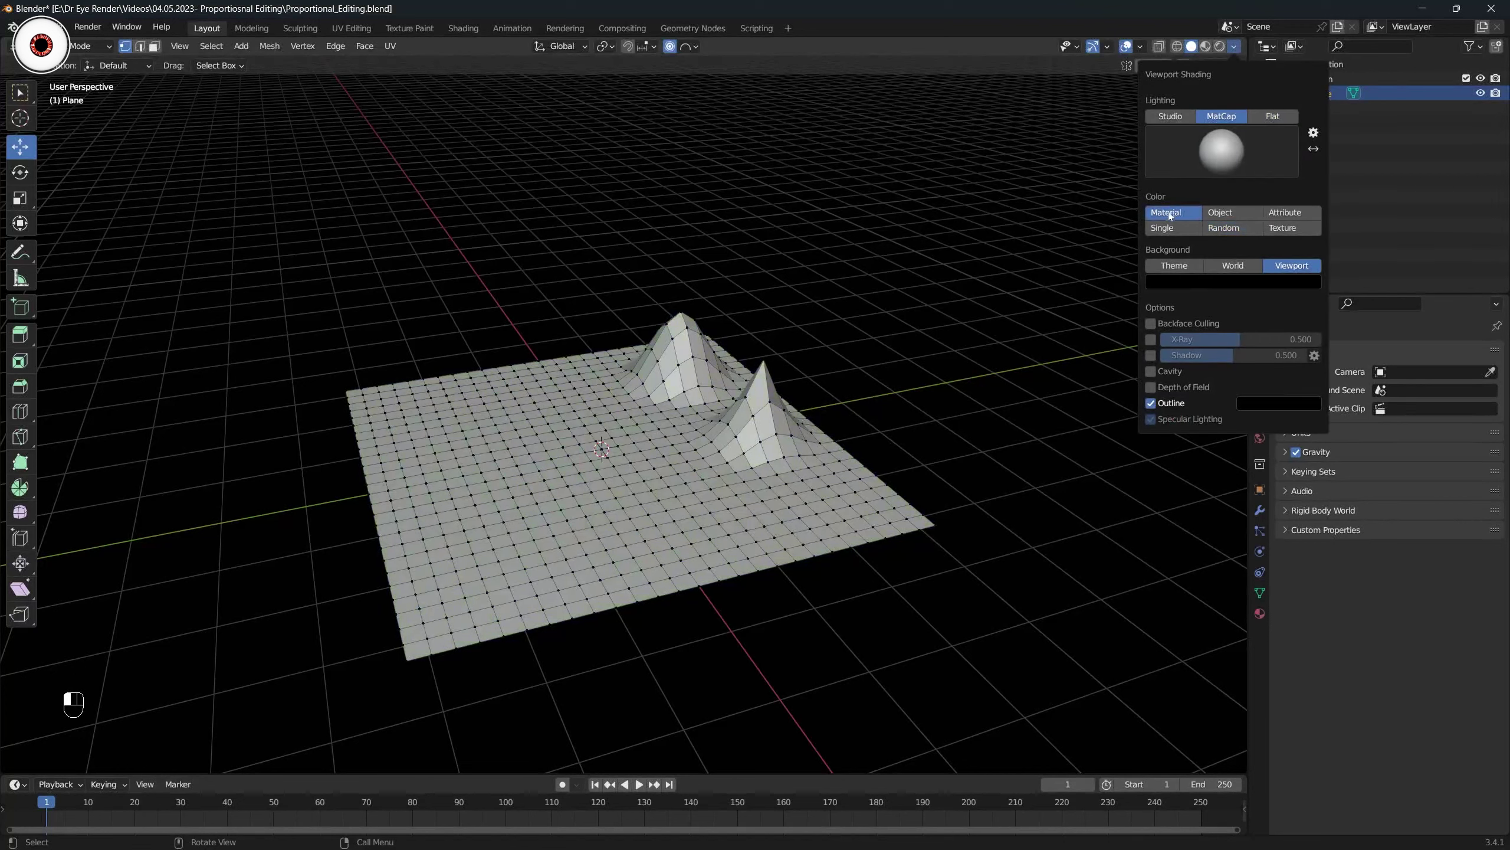
click(1169, 120)
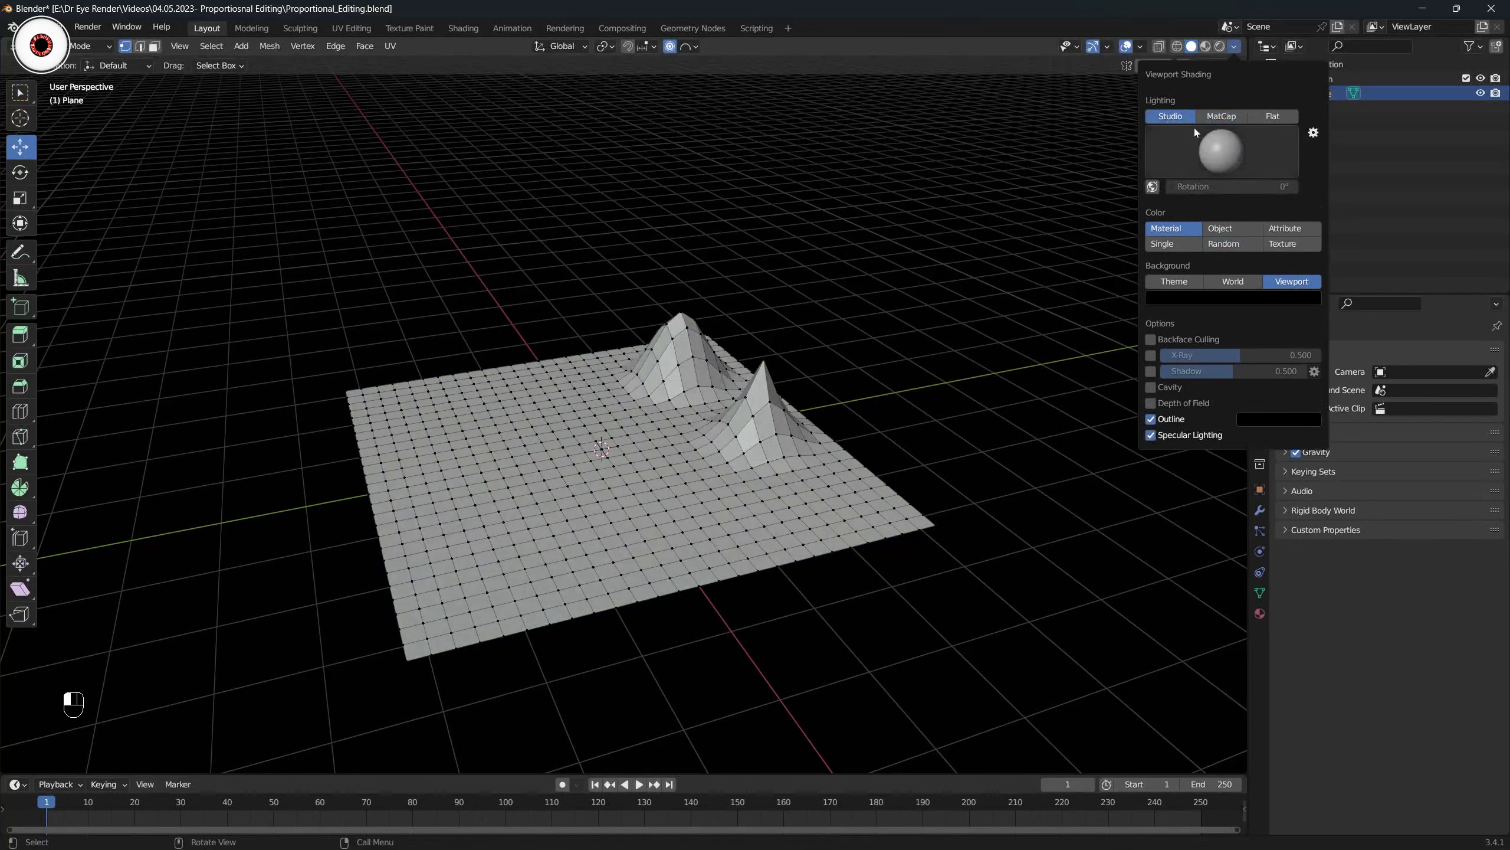
click(1219, 118)
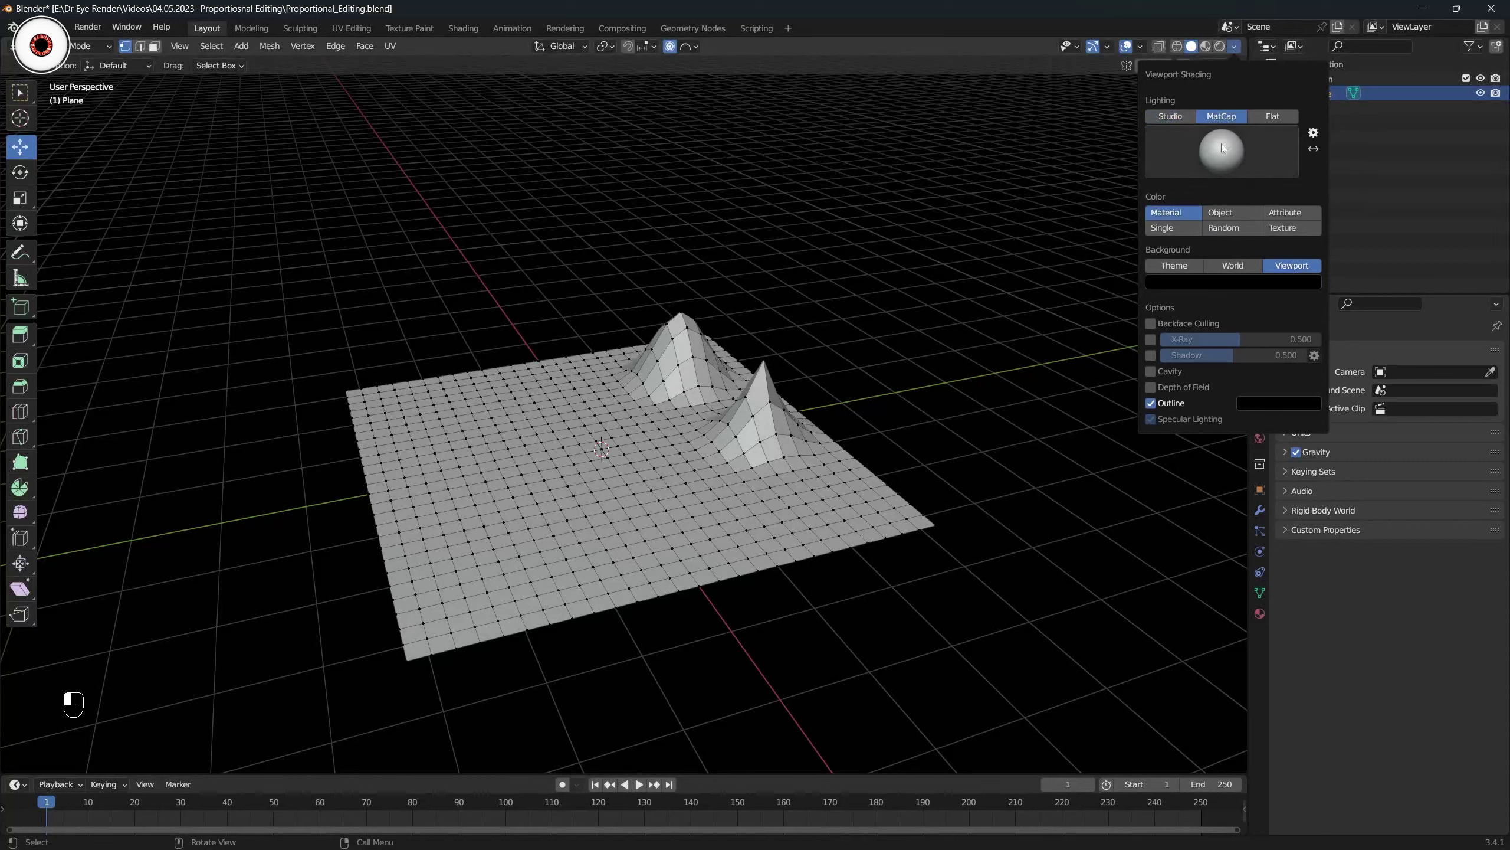
Try several MatCap materials for the viewport and apply the pale grey-white one with a soft highlight.
click(1221, 145)
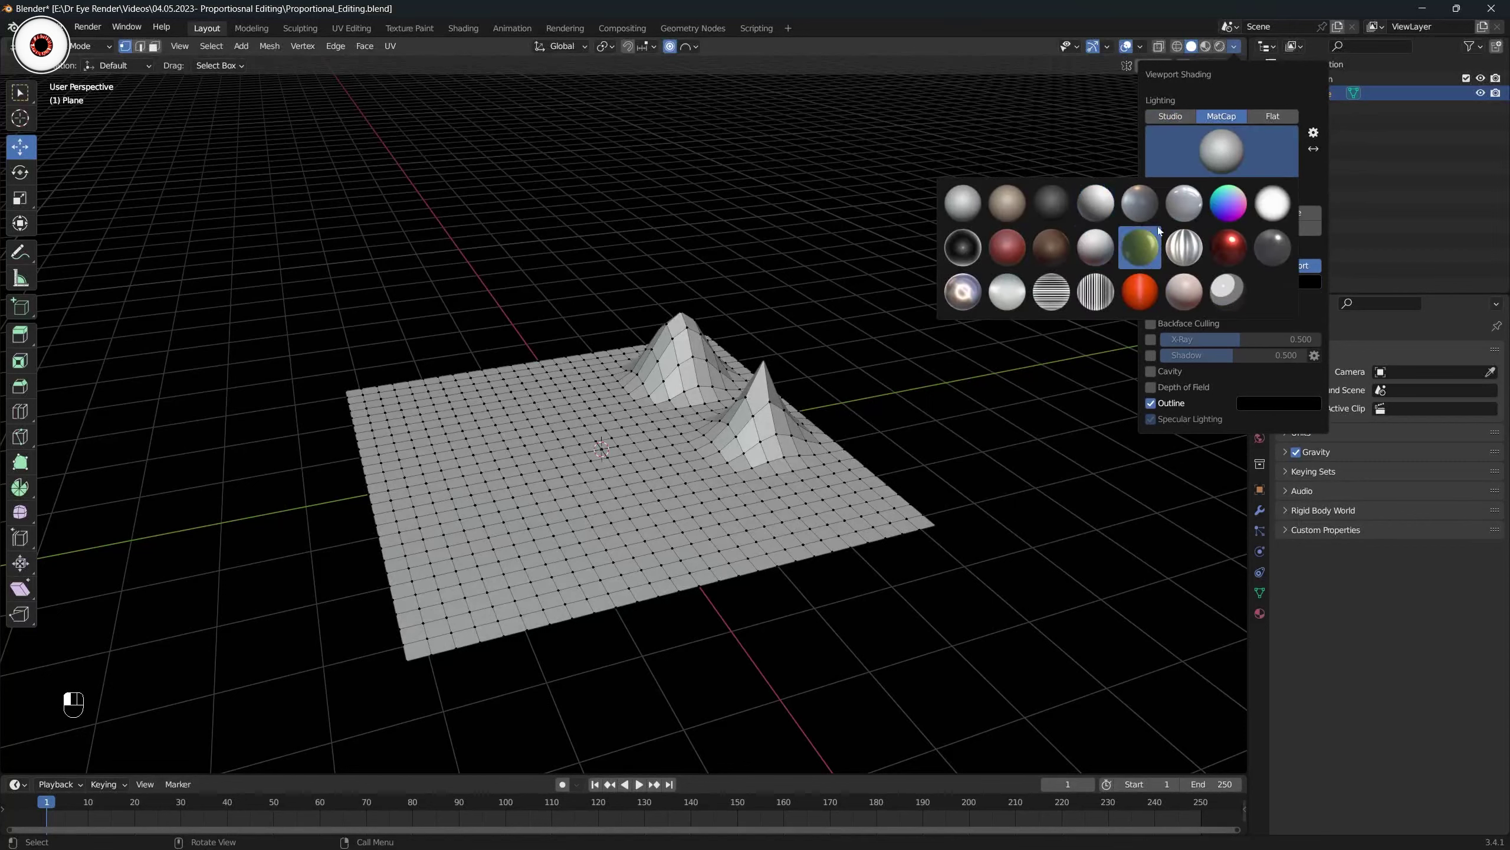
click(1214, 151)
click(1007, 202)
click(1221, 148)
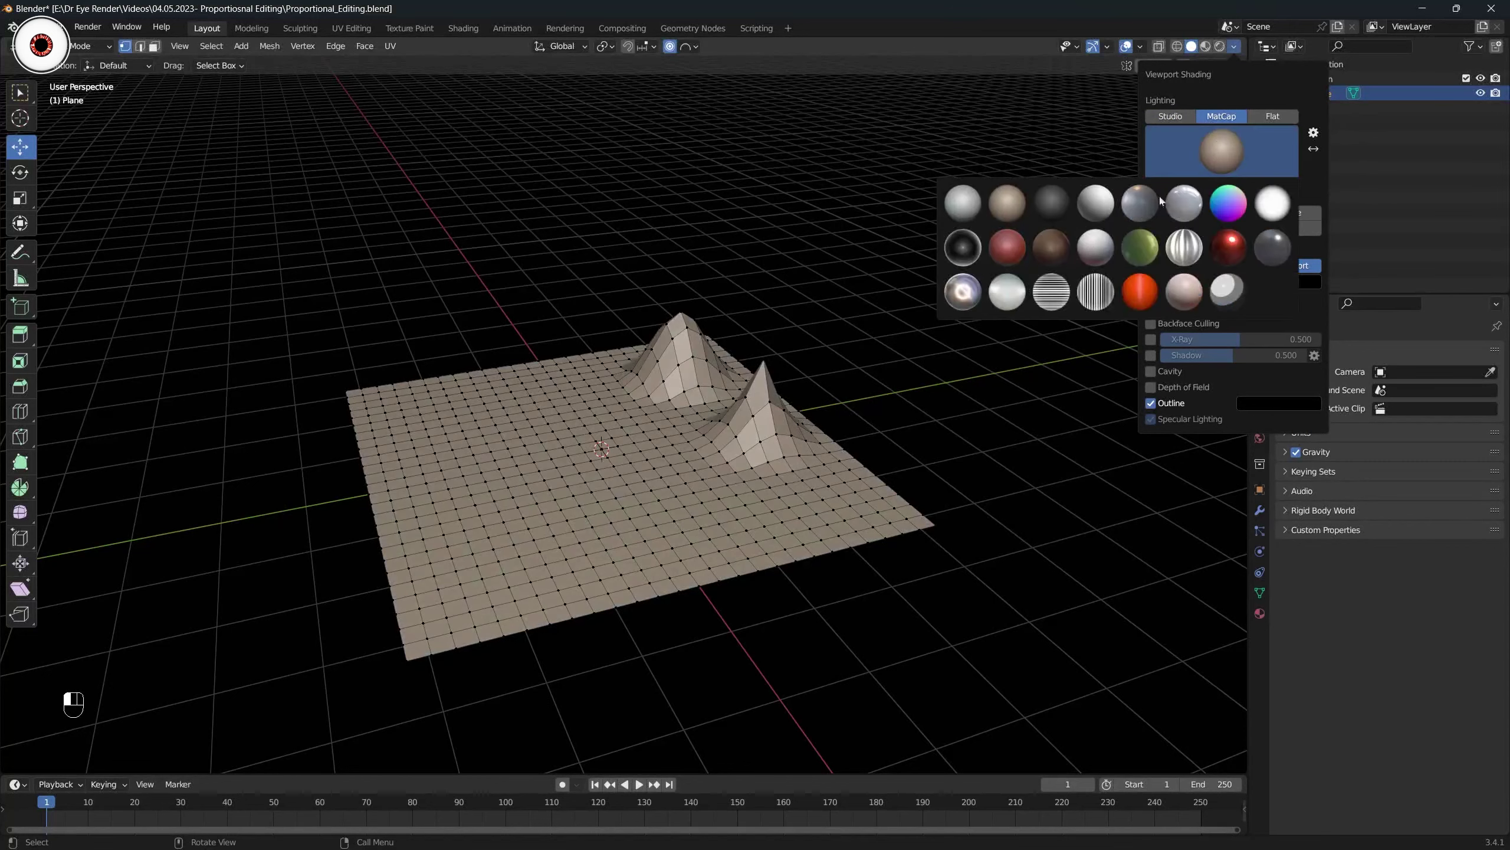
click(1096, 246)
click(1222, 149)
click(1010, 290)
click(1234, 149)
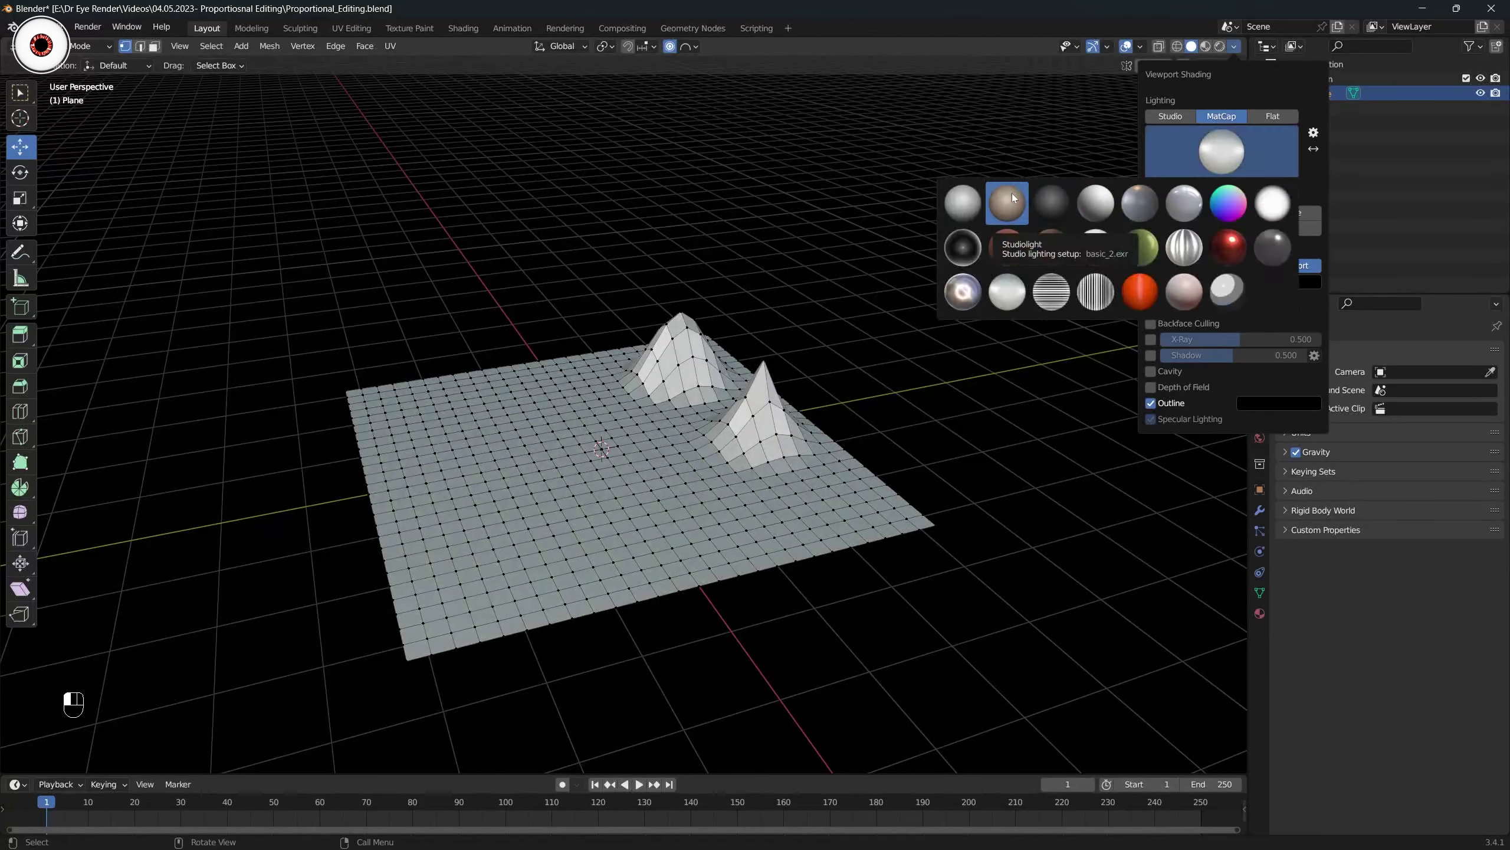
click(1230, 142)
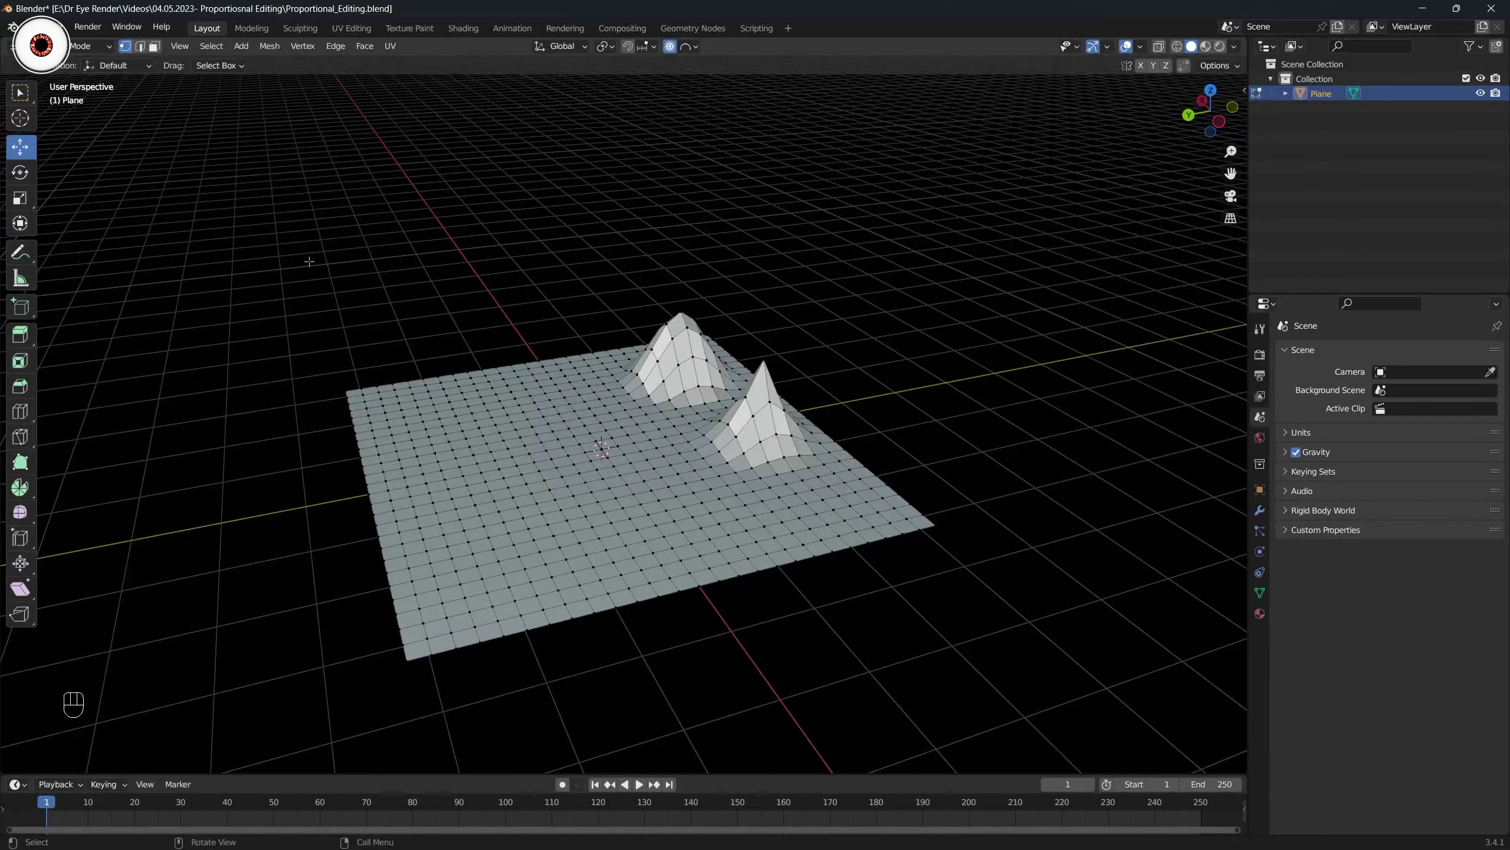
Select all of the plane's vertices and clear the selection again to check how the highlighting shows.
key(a)
key(alt+a)
drag(246, 234, 1040, 708)
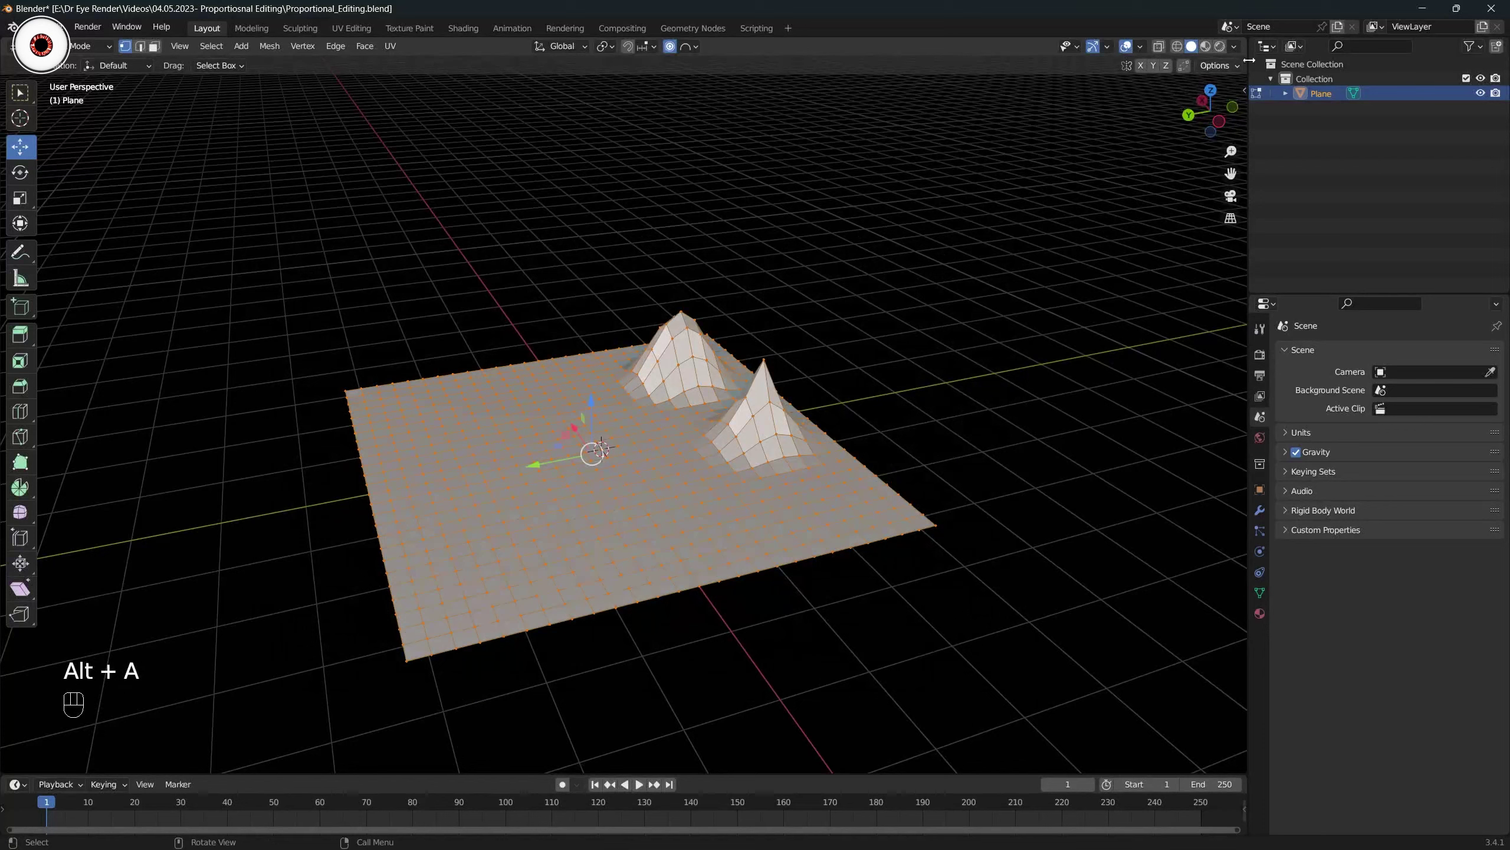
key(alt+a)
drag(281, 285, 1018, 669)
key(alt+a)
Compare the Random viewport colour with Material and return to Material.
click(1234, 47)
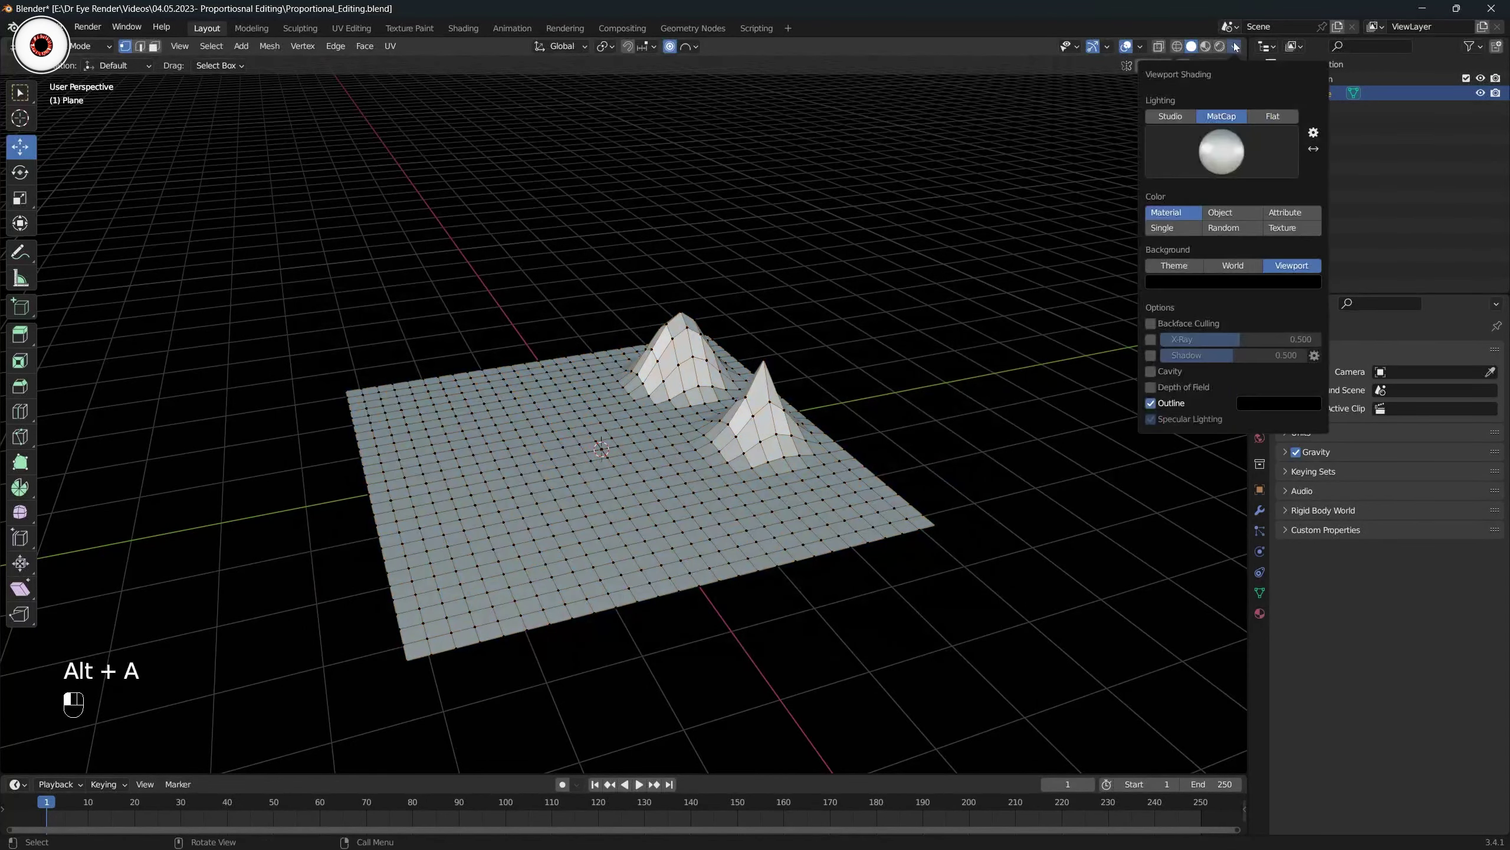
click(1227, 228)
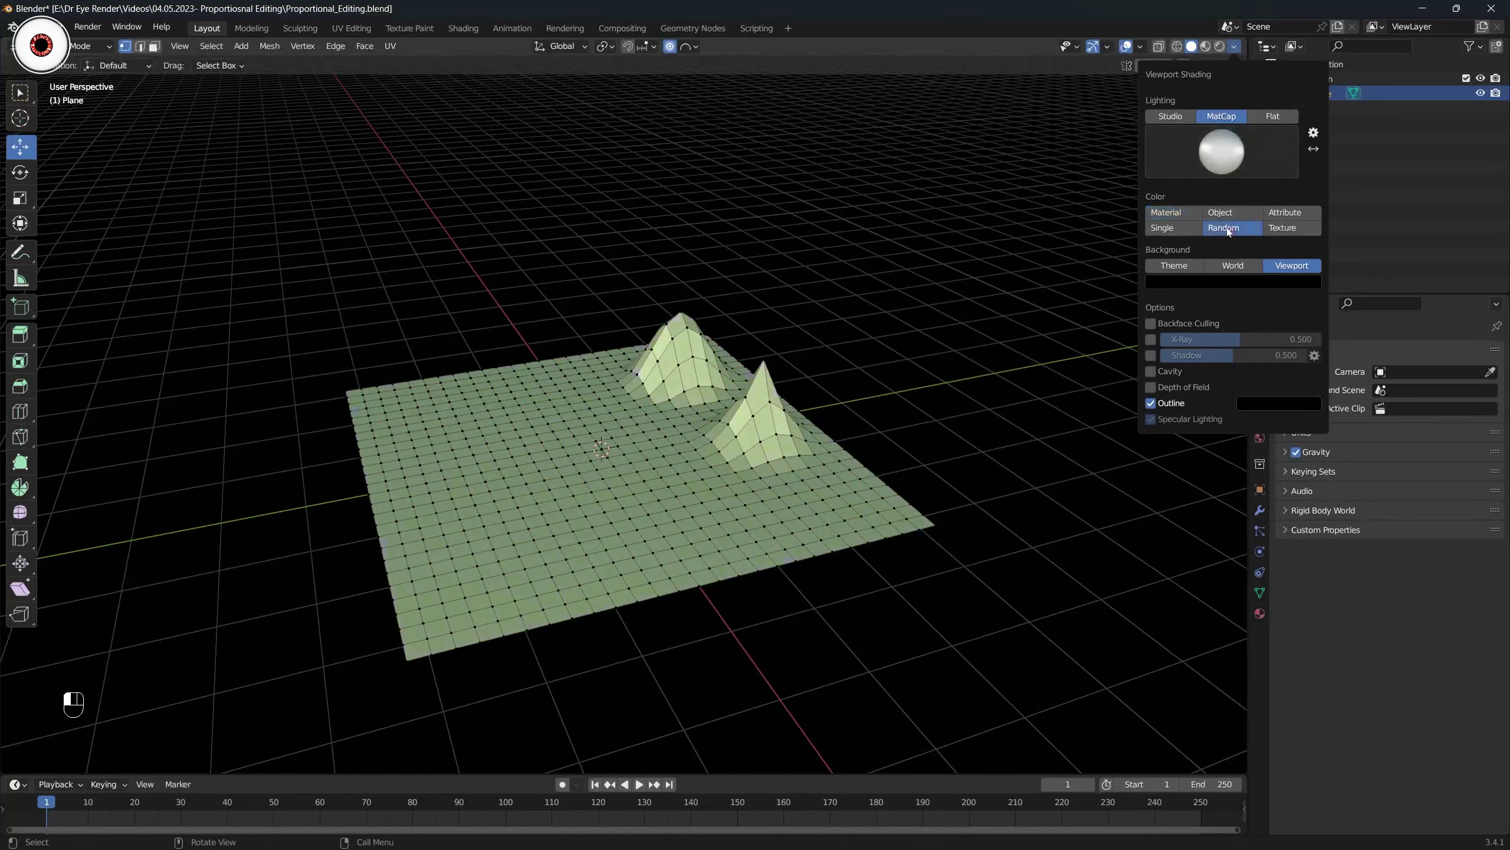
click(1175, 214)
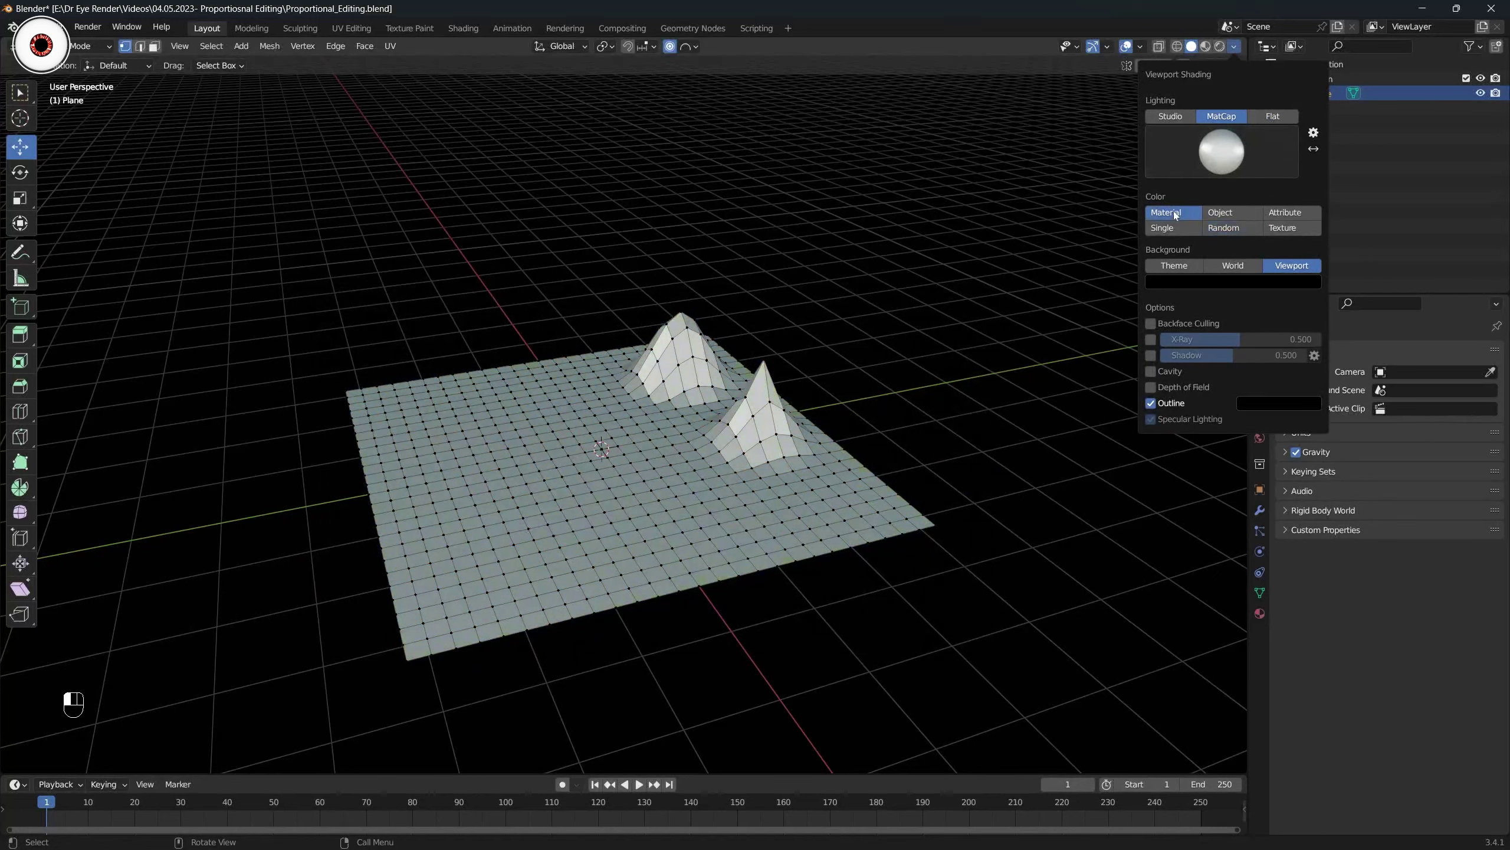
Select a vertex on the flat area beside the rounded hill and save the file.
middle_drag(832, 233, 761, 234)
scroll(817, 238, up, 2)
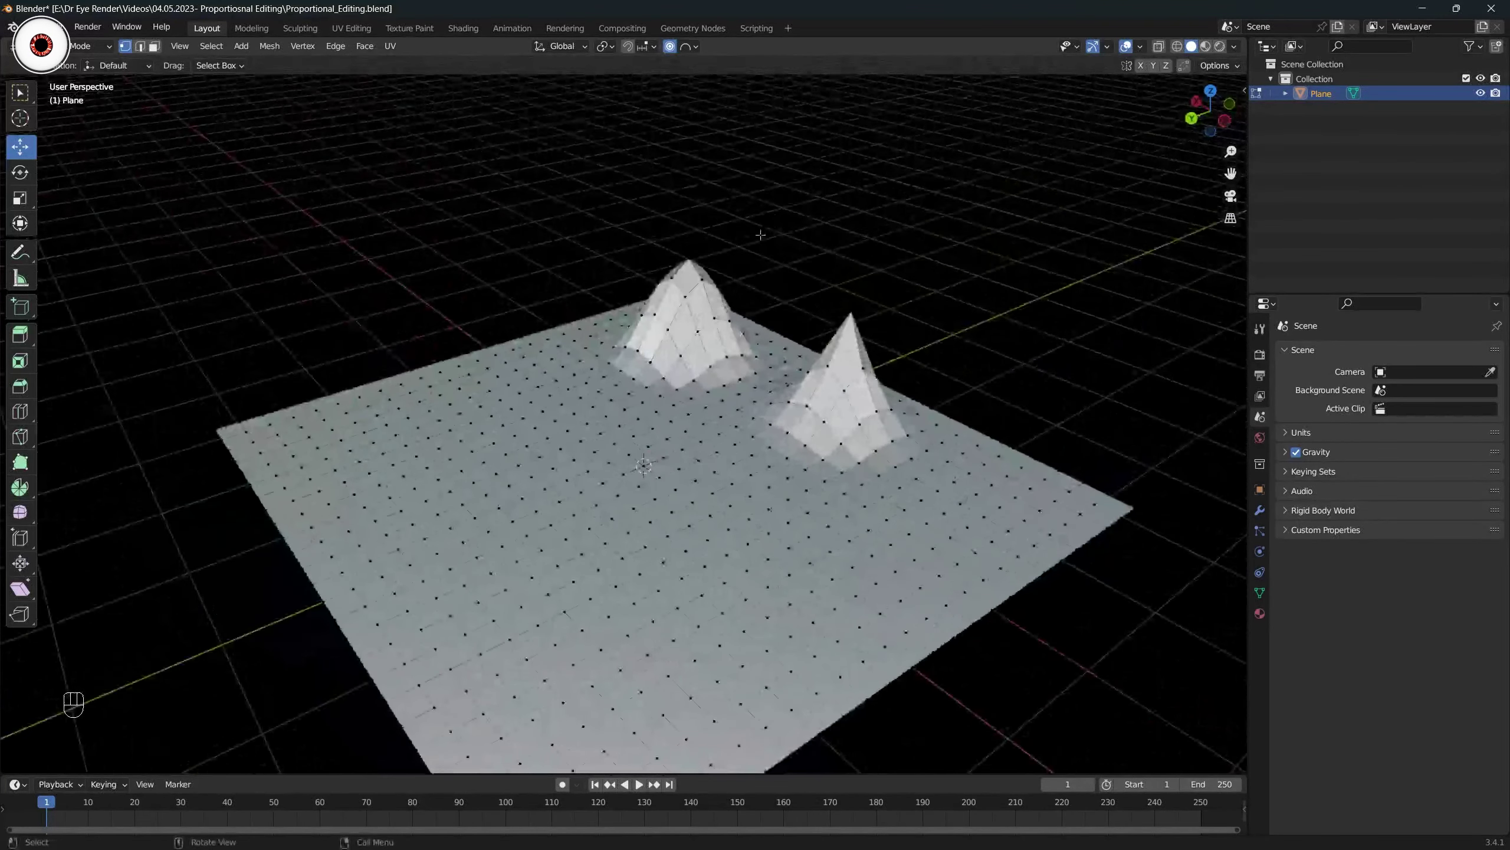
click(544, 375)
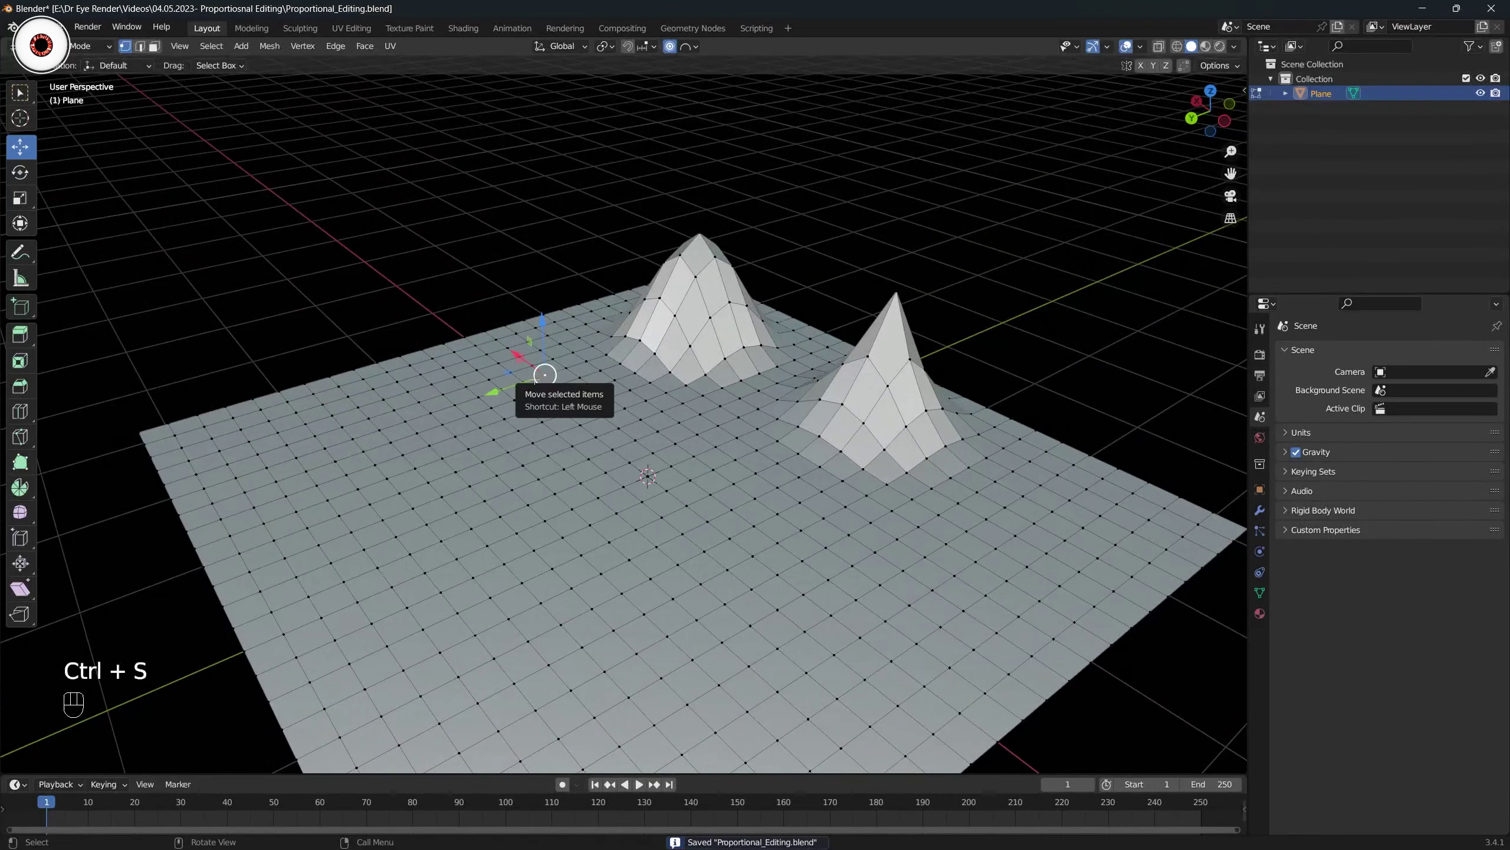
middle_drag(554, 338, 593, 324)
Try raising the selected vertex along Z with Sphere falloff, and undo the move.
click(687, 47)
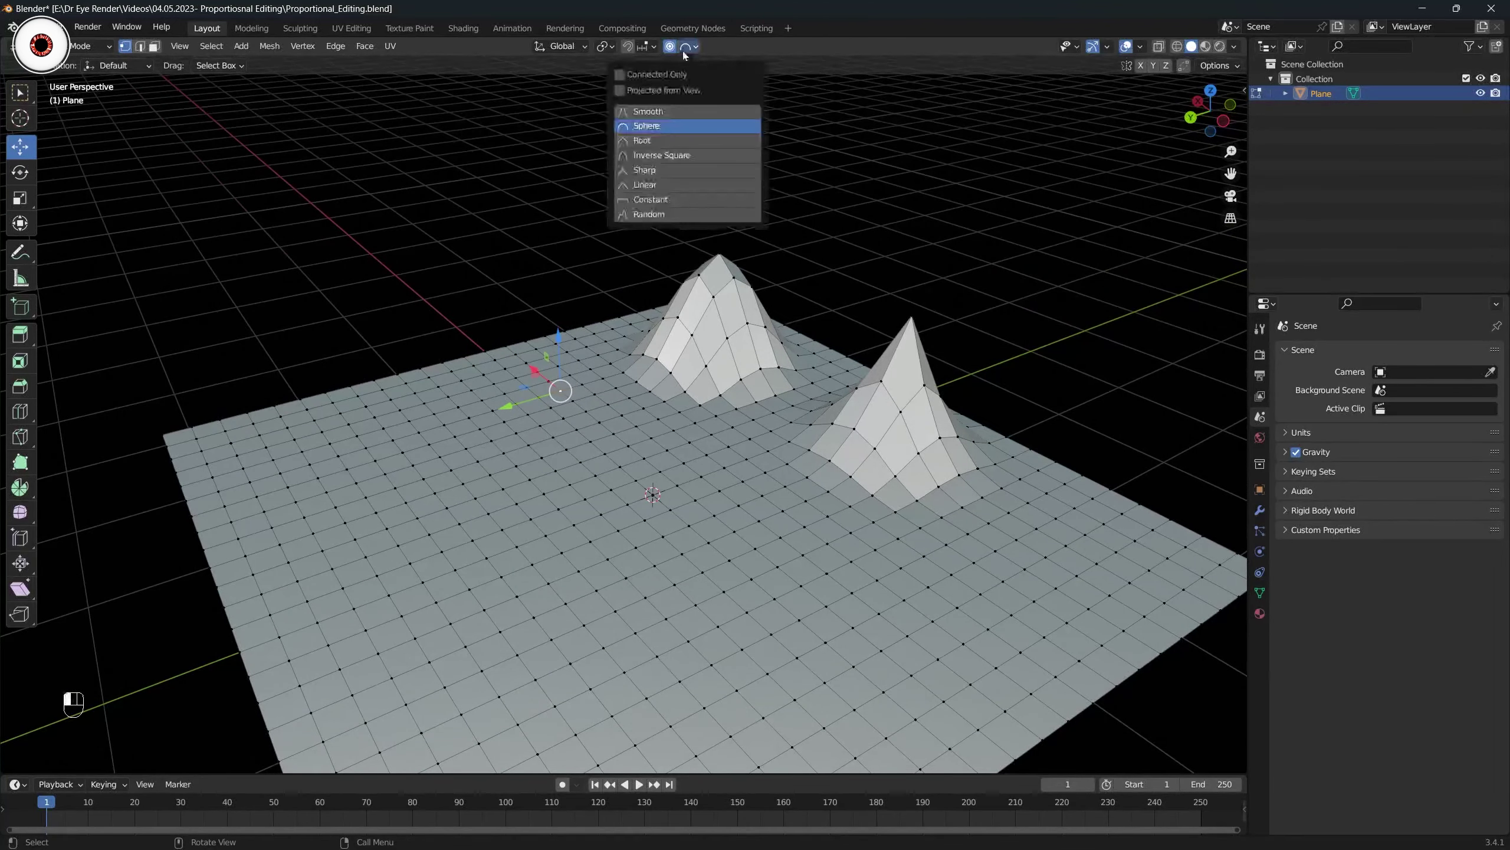
click(656, 128)
drag(562, 326, 560, 249)
middle_drag(560, 249, 557, 386)
key(ctrl+z)
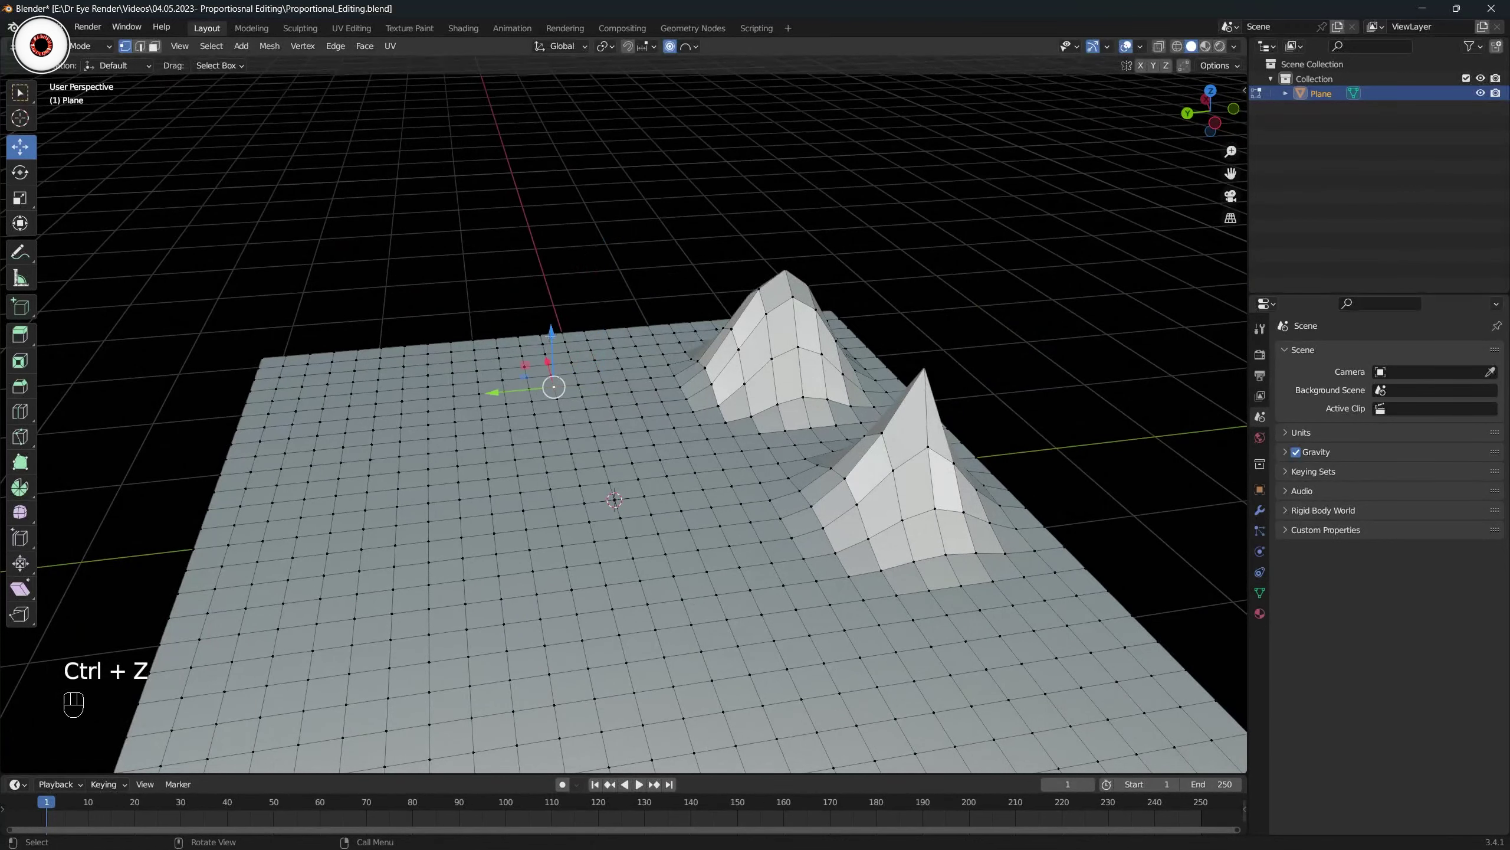
Raise the selected vertex along Z with Sphere falloff to form a dome, and deselect everything.
drag(552, 340, 550, 247)
middle_drag(670, 208, 694, 171)
key(alt+a)
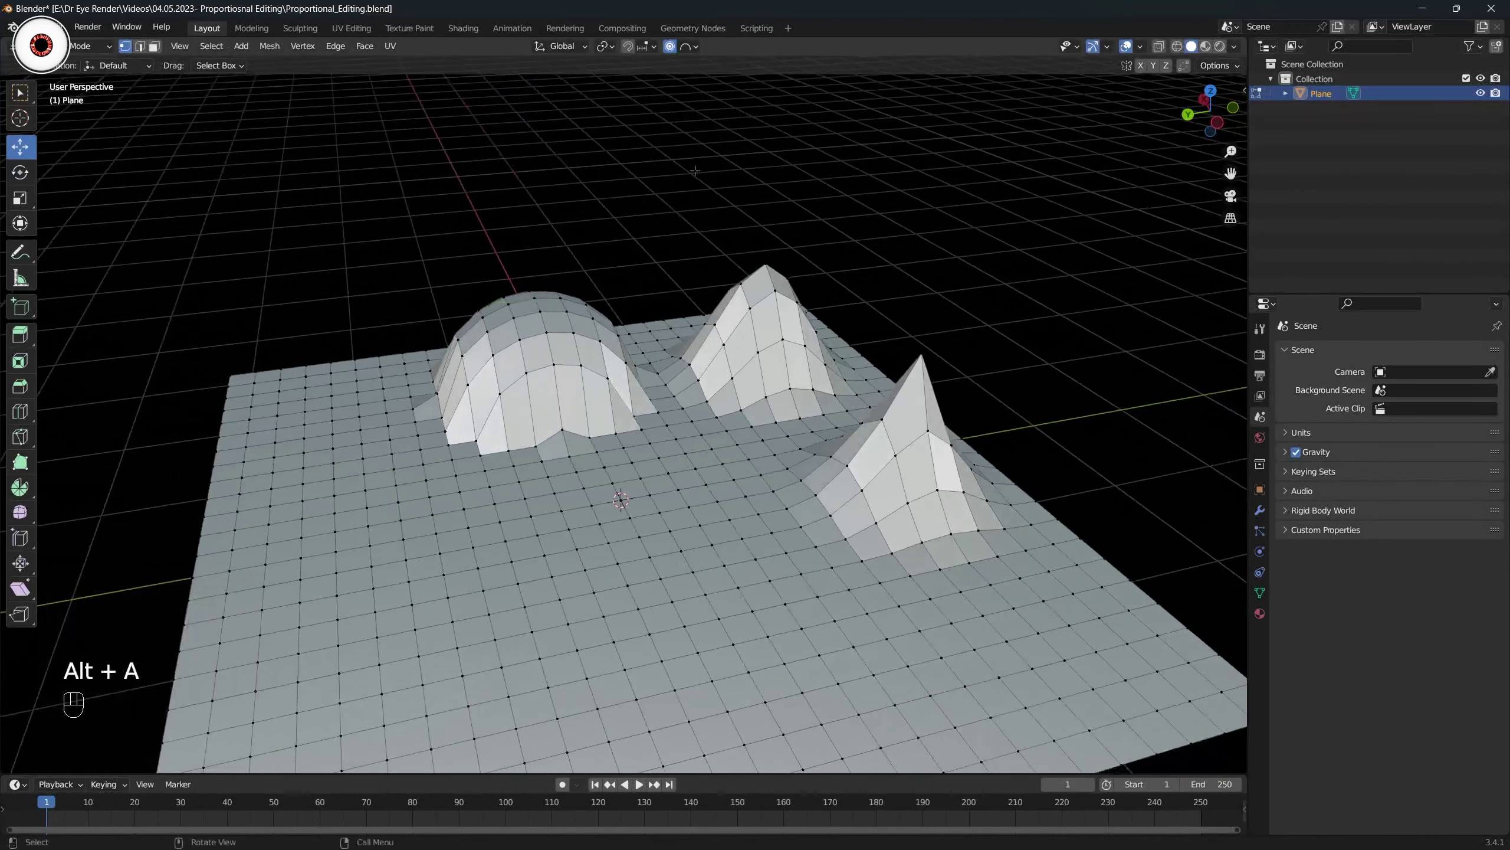
Change the proportional editing falloff type to Constant.
click(687, 48)
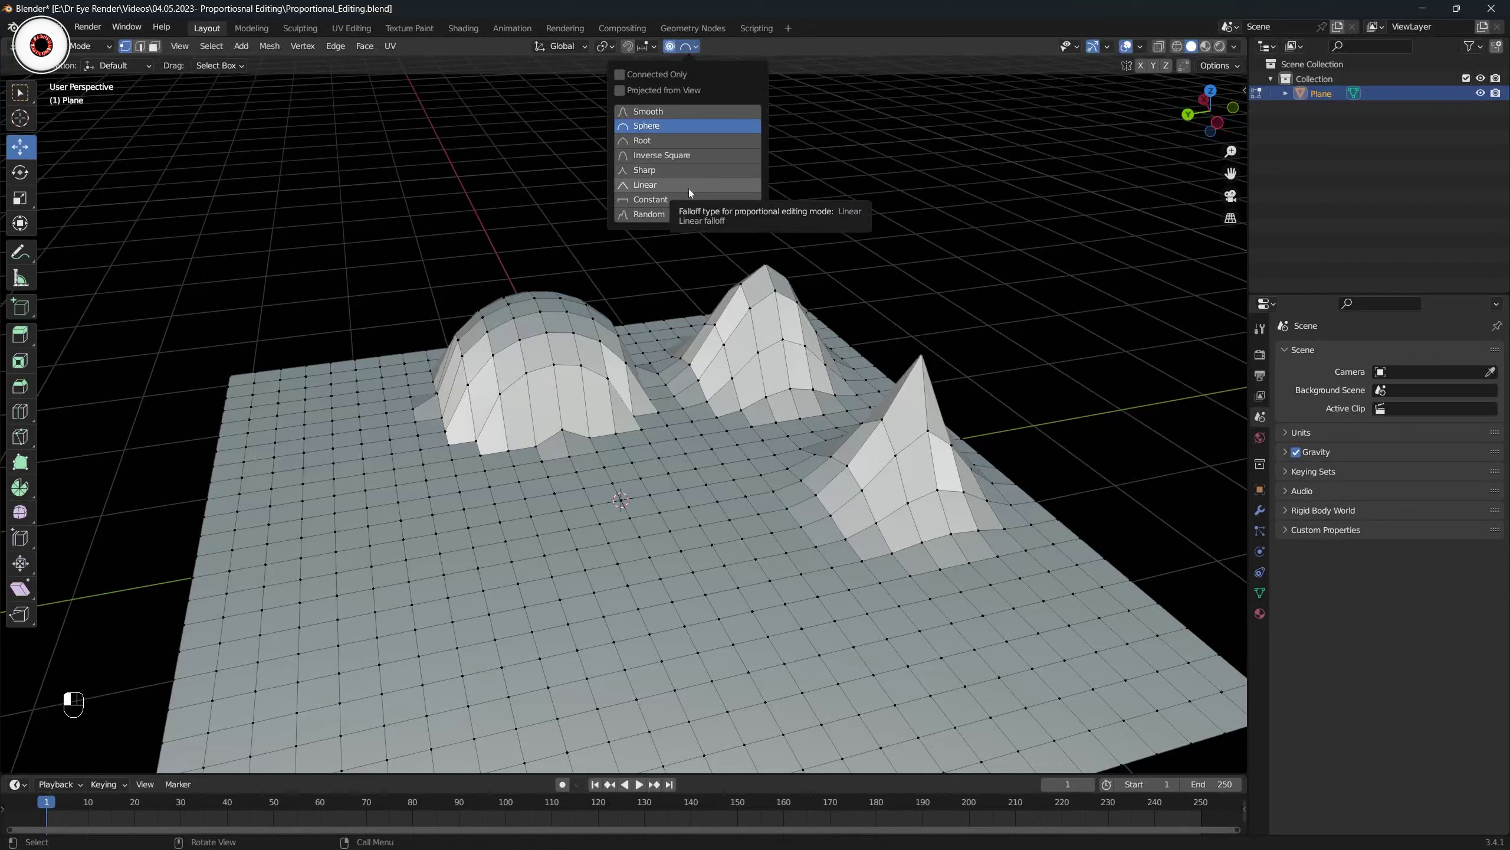
click(653, 200)
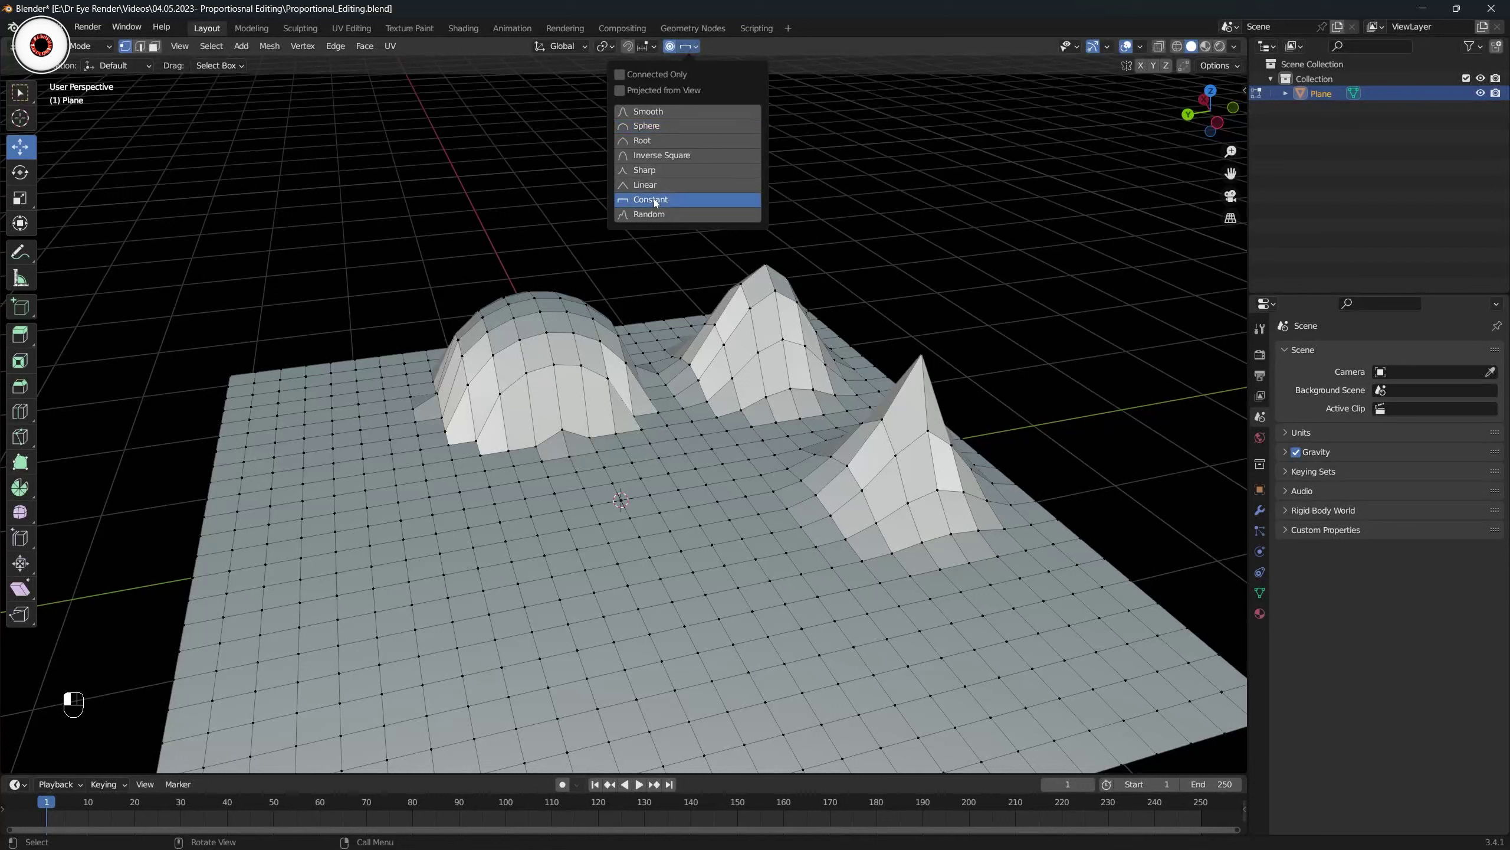
middle_drag(452, 270, 437, 268)
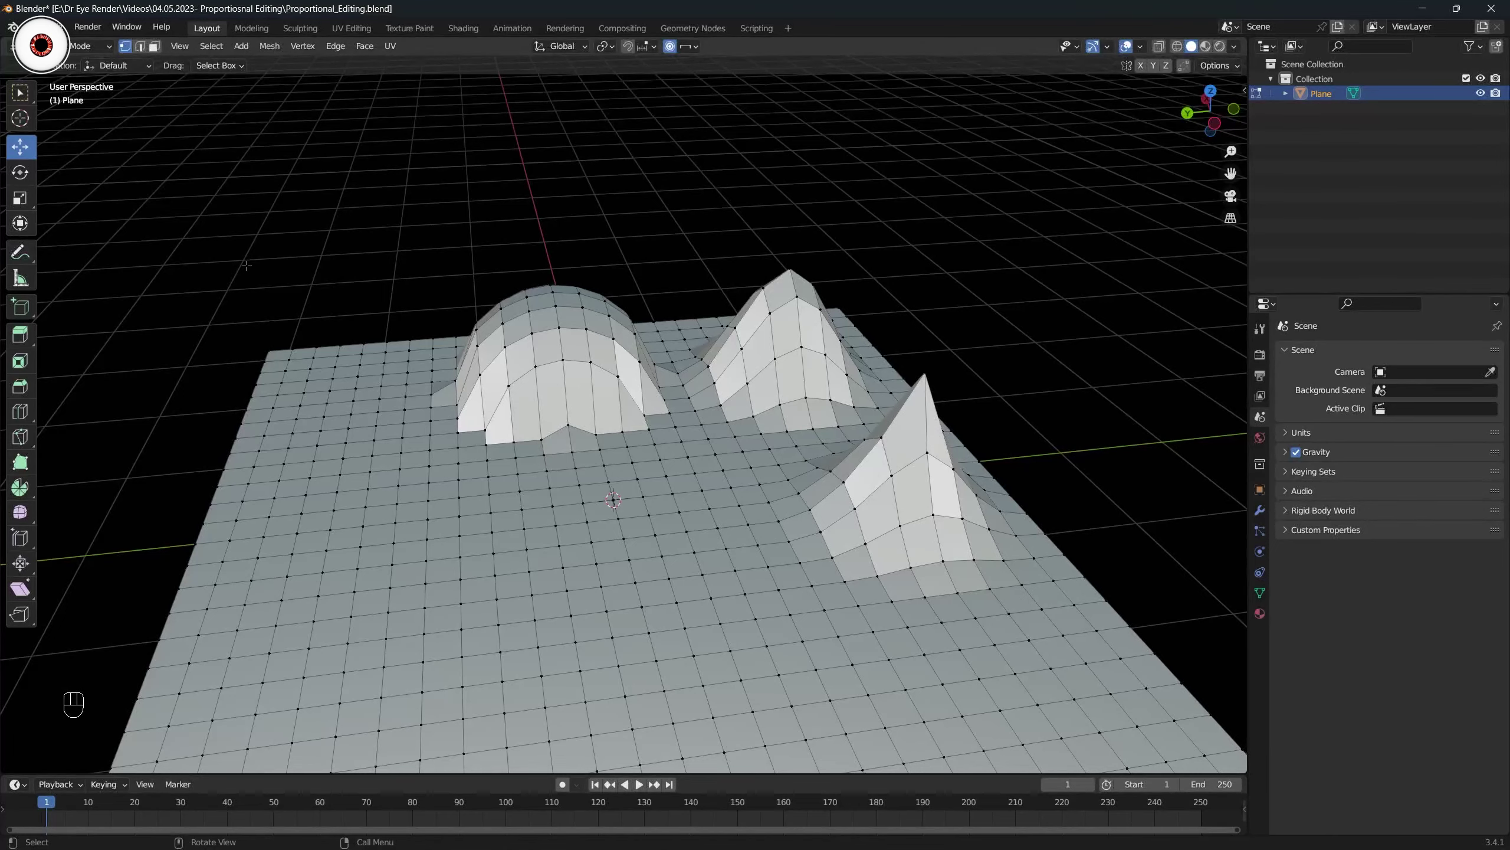
Annotate two freehand wavy curves in the empty space above the peaks, viewed from low down.
key(KP_1)
middle_drag(242, 264, 327, 290)
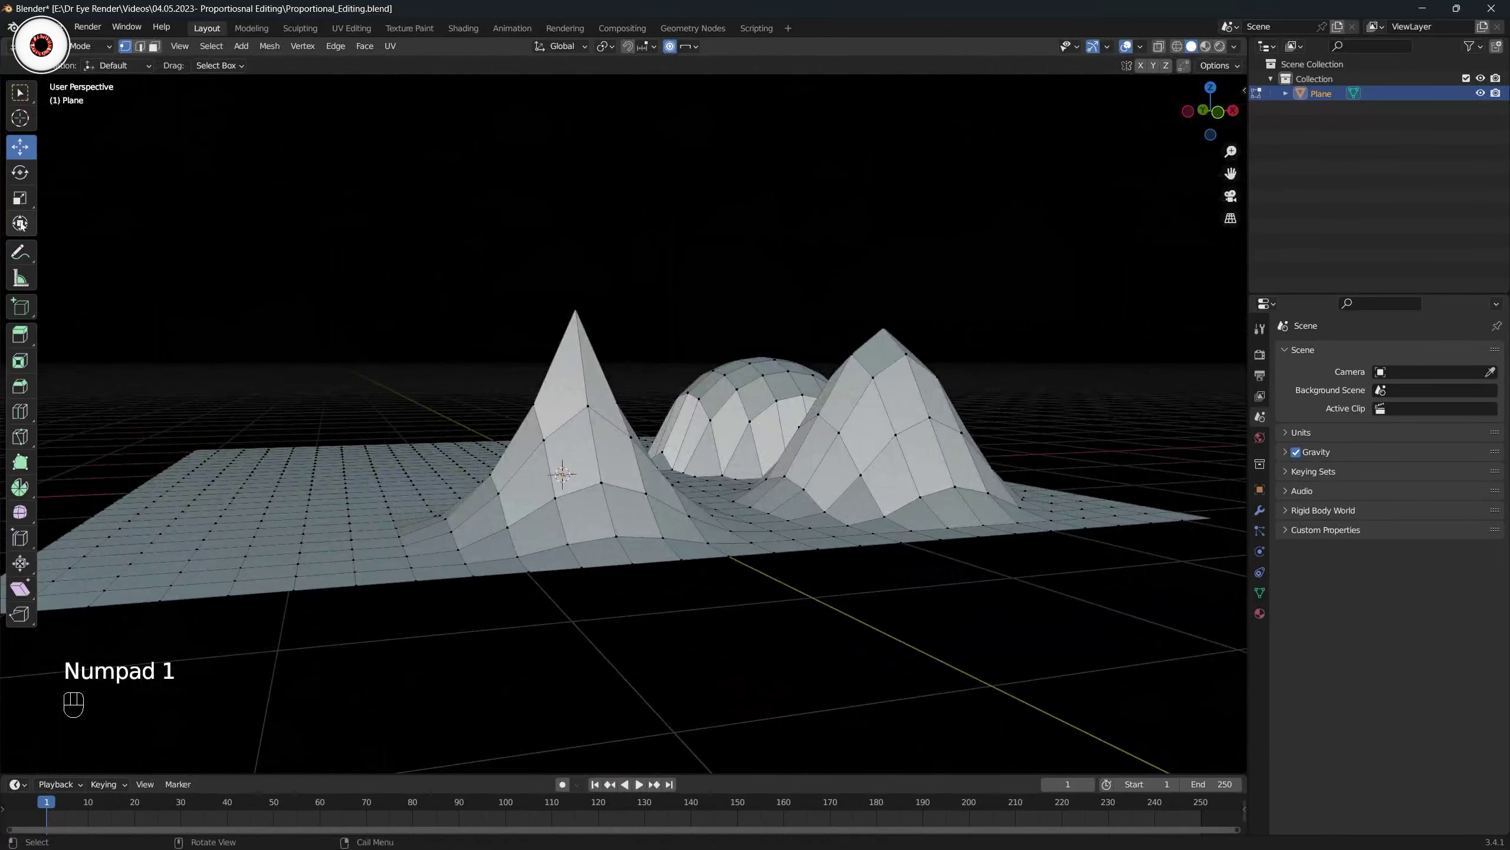
click(20, 253)
shift+middle_drag(229, 246, 202, 296)
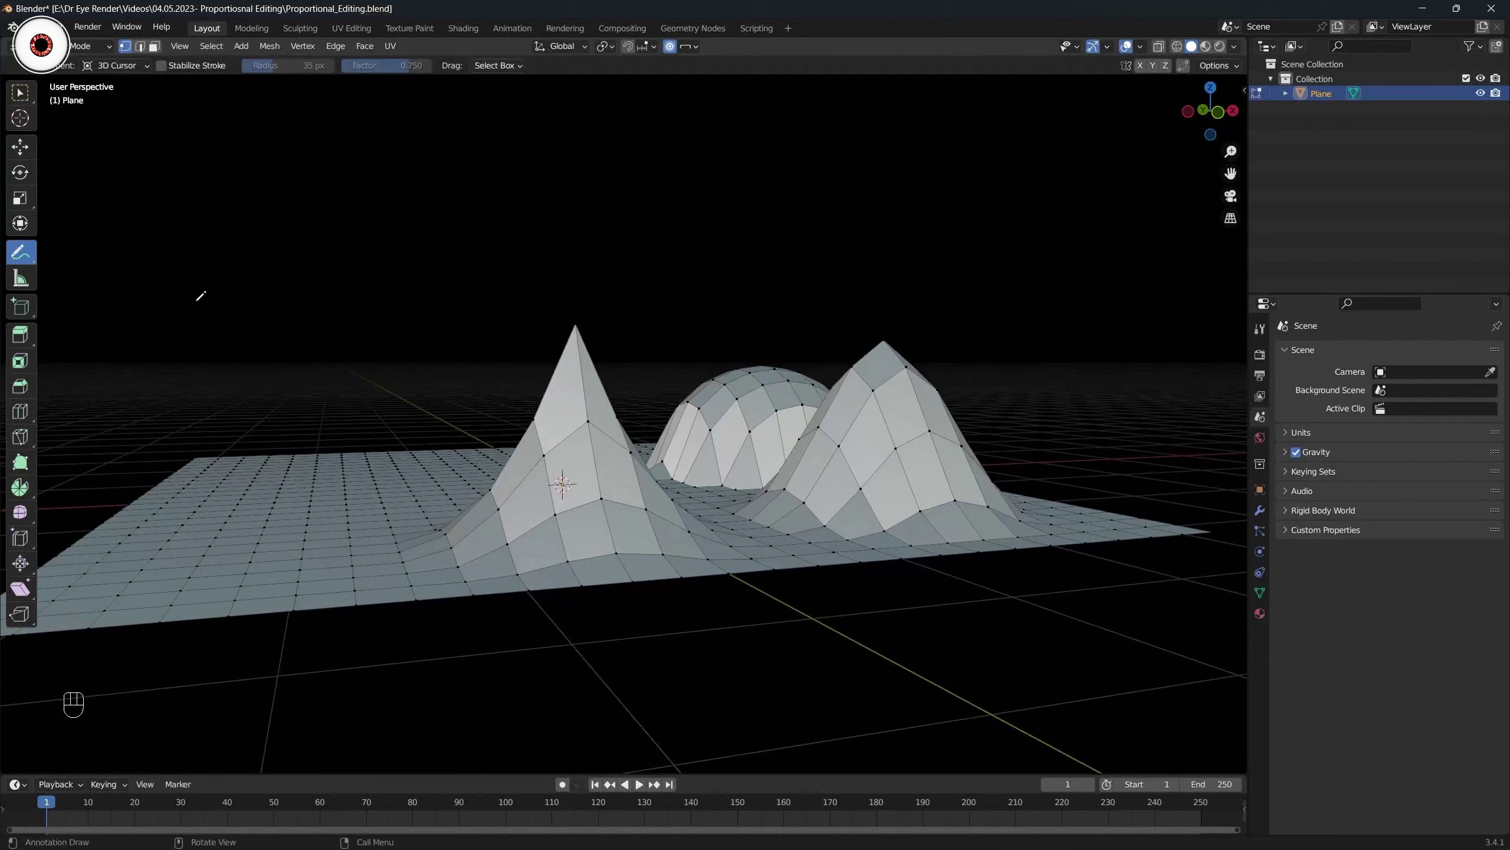
mouse_move(184, 308)
mouse_down()
mouse_move(226, 221)
mouse_move(332, 298)
mouse_move(589, 208)
mouse_up()
mouse_move(247, 171)
mouse_down()
mouse_move(324, 128)
mouse_move(537, 137)
mouse_move(553, 152)
mouse_up()
Erase both wavy annotation curves and return to the freehand Annotate tool.
click(685, 47)
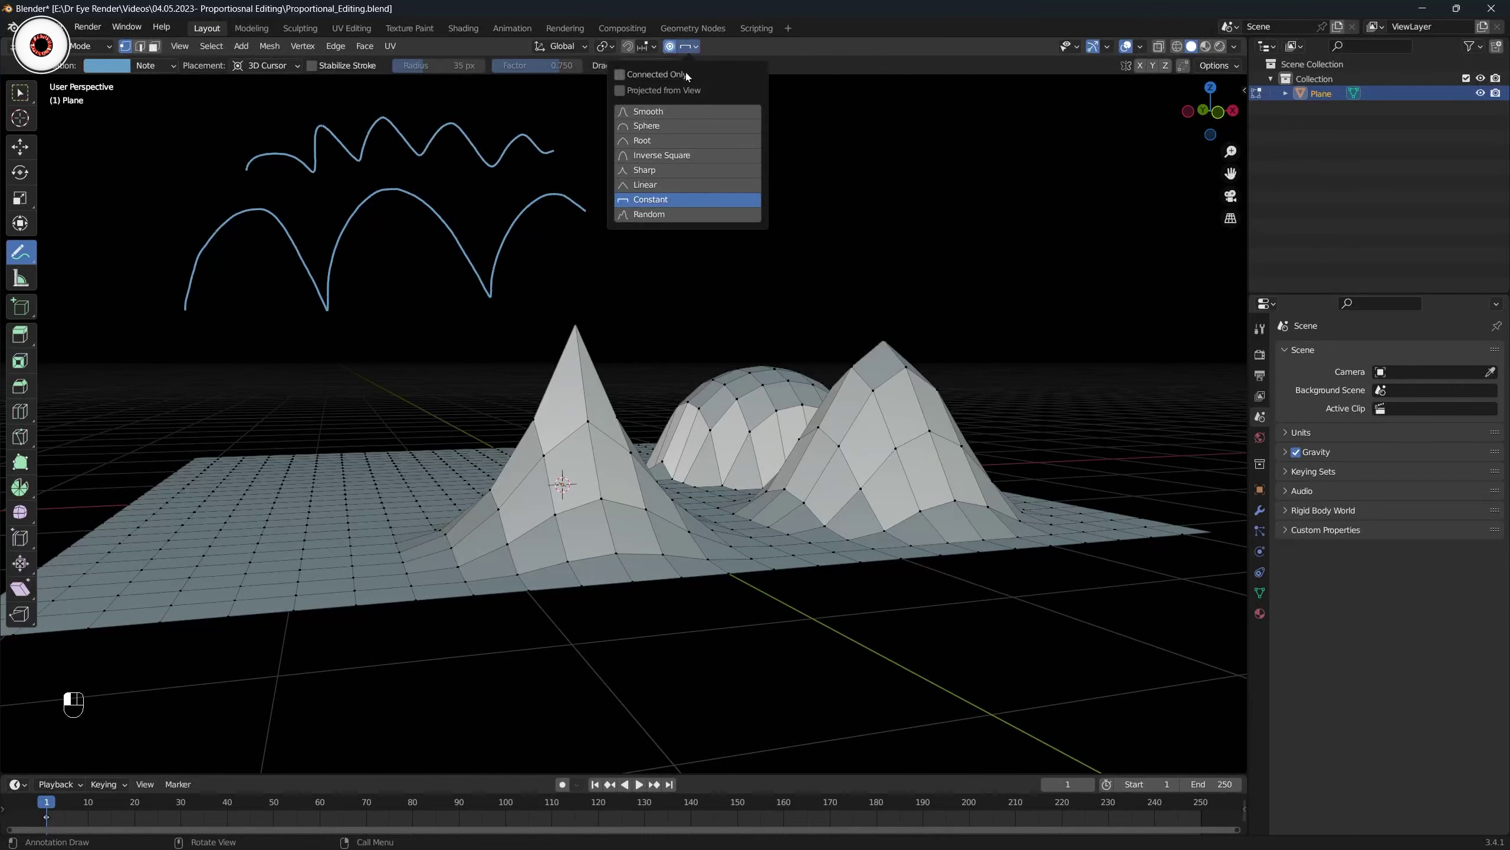
mouse_move(806, 225)
shift+middle_down()
mouse_move(849, 216)
mouse_move(700, 284)
shift+middle_up()
middle_drag(624, 253, 452, 284)
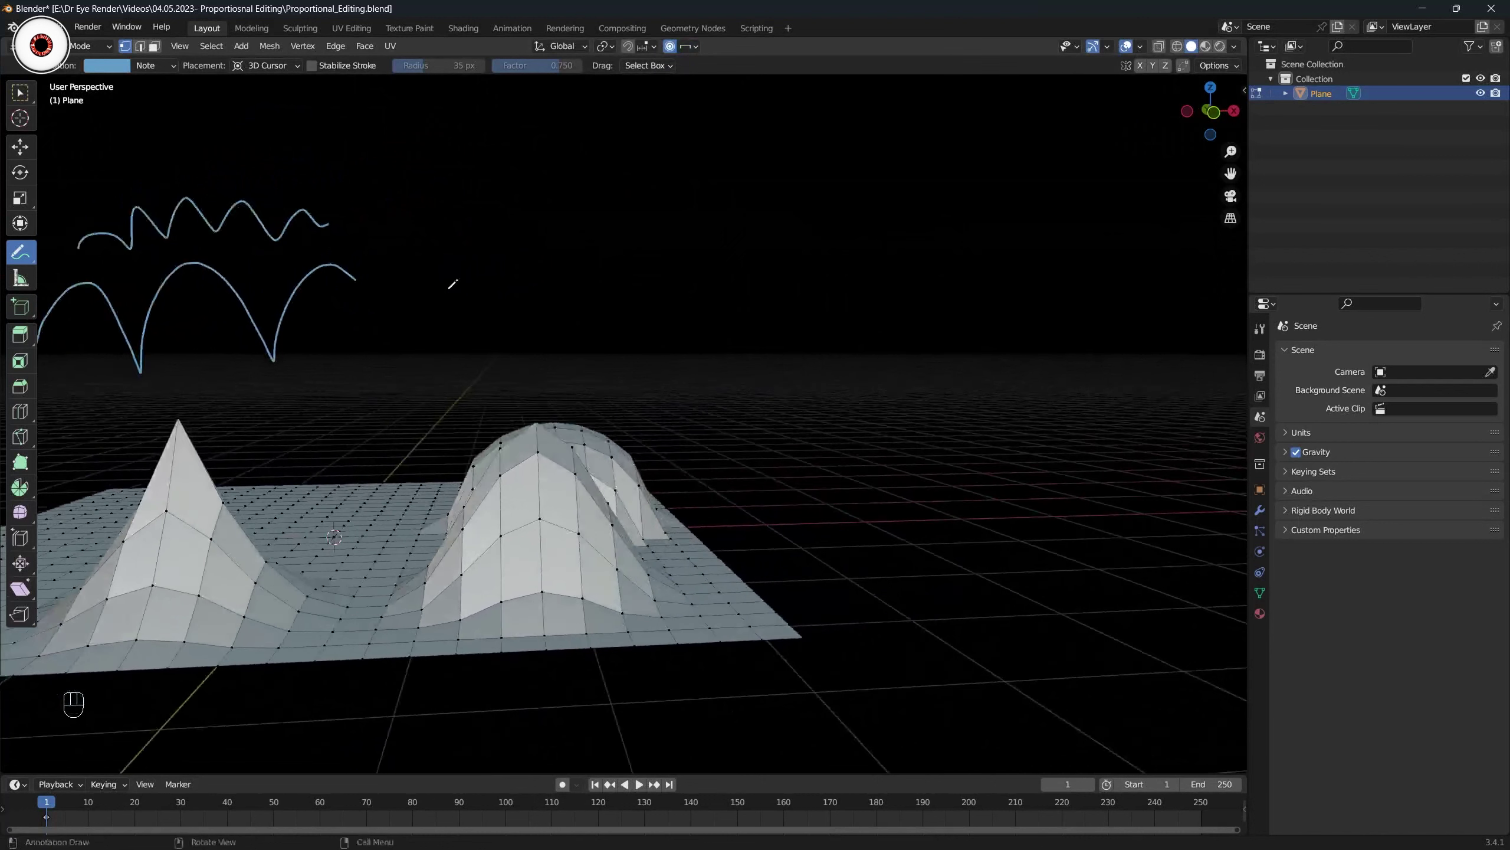
mouse_move(20, 257)
mouse_down()
mouse_move(87, 345)
mouse_move(67, 374)
mouse_move(327, 168)
mouse_up()
drag(20, 251, 92, 253)
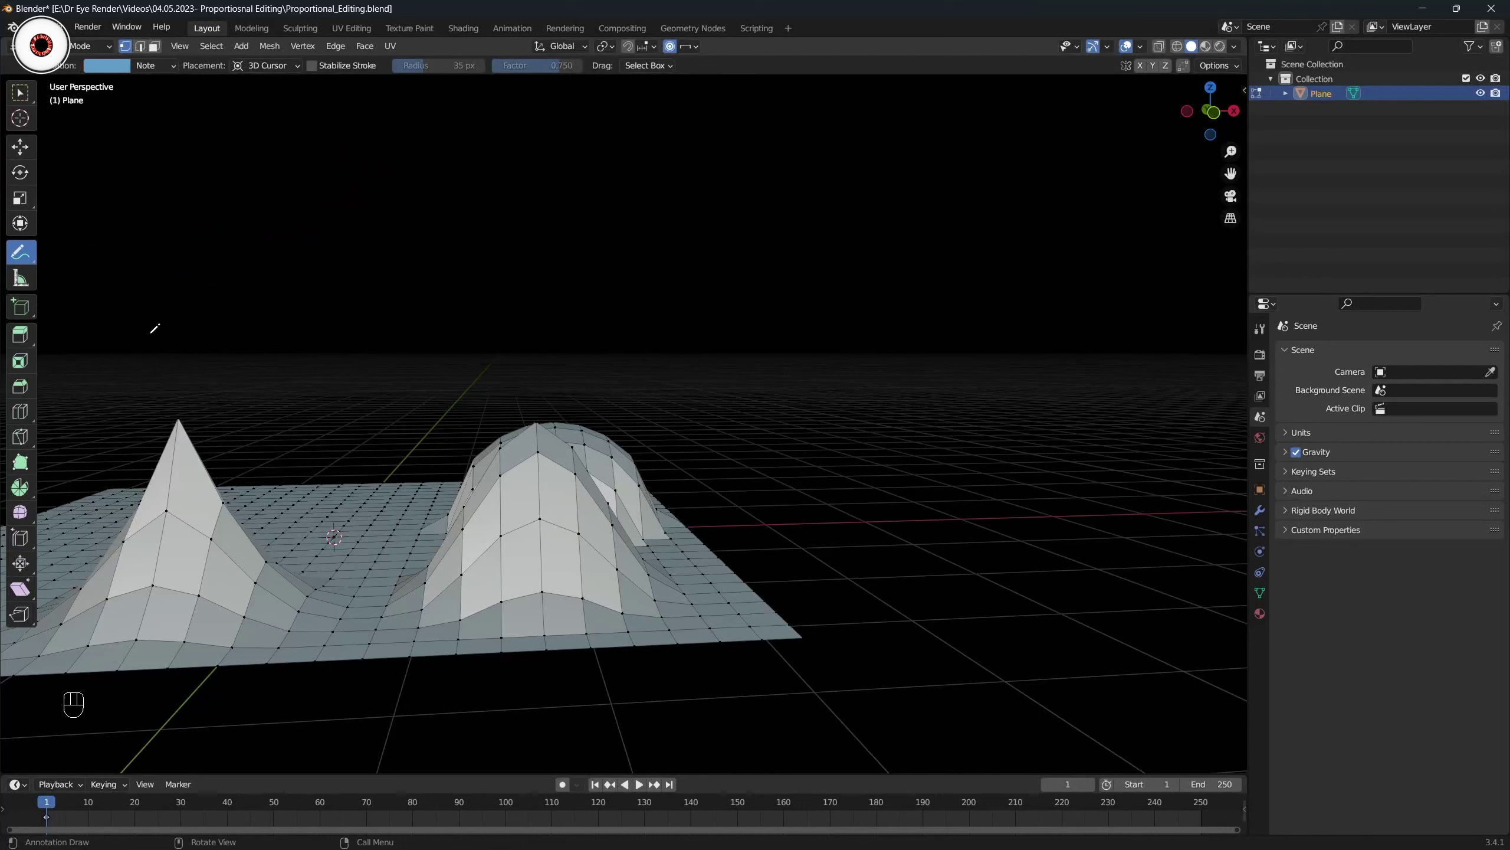
Annotate a freehand dome profile with an arrow leading to a straight-edged rectangular profile above the peaks.
mouse_move(155, 329)
mouse_down()
mouse_move(213, 331)
mouse_move(261, 226)
mouse_move(317, 290)
mouse_move(325, 335)
mouse_move(382, 330)
mouse_up()
mouse_move(371, 260)
mouse_down()
mouse_move(457, 236)
mouse_move(476, 285)
mouse_up()
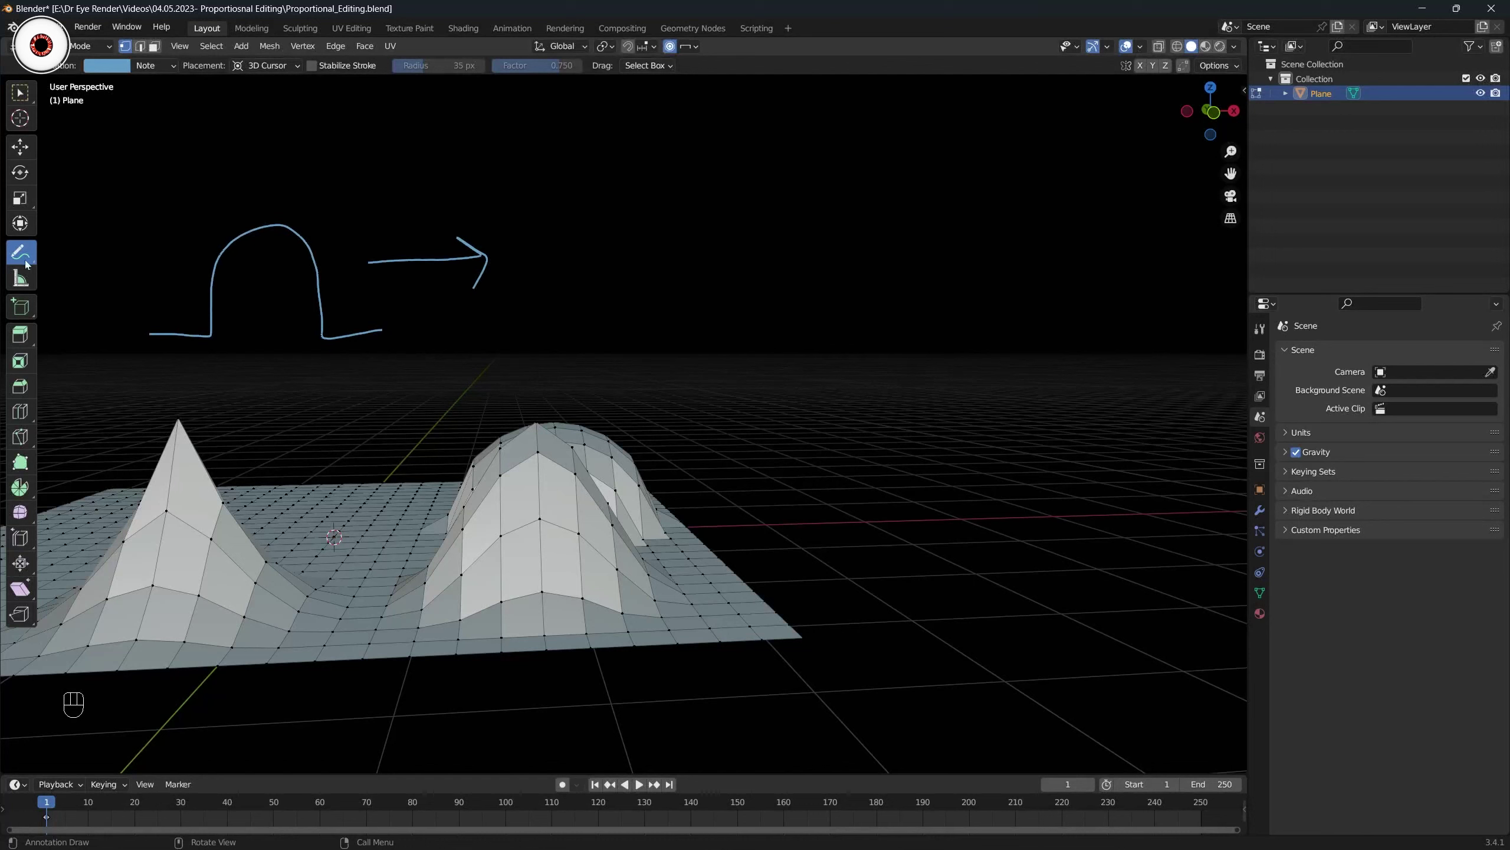
drag(26, 264, 104, 290)
mouse_move(536, 325)
mouse_down()
mouse_move(594, 325)
mouse_move(591, 217)
mouse_move(707, 212)
mouse_move(709, 321)
mouse_move(762, 319)
mouse_up()
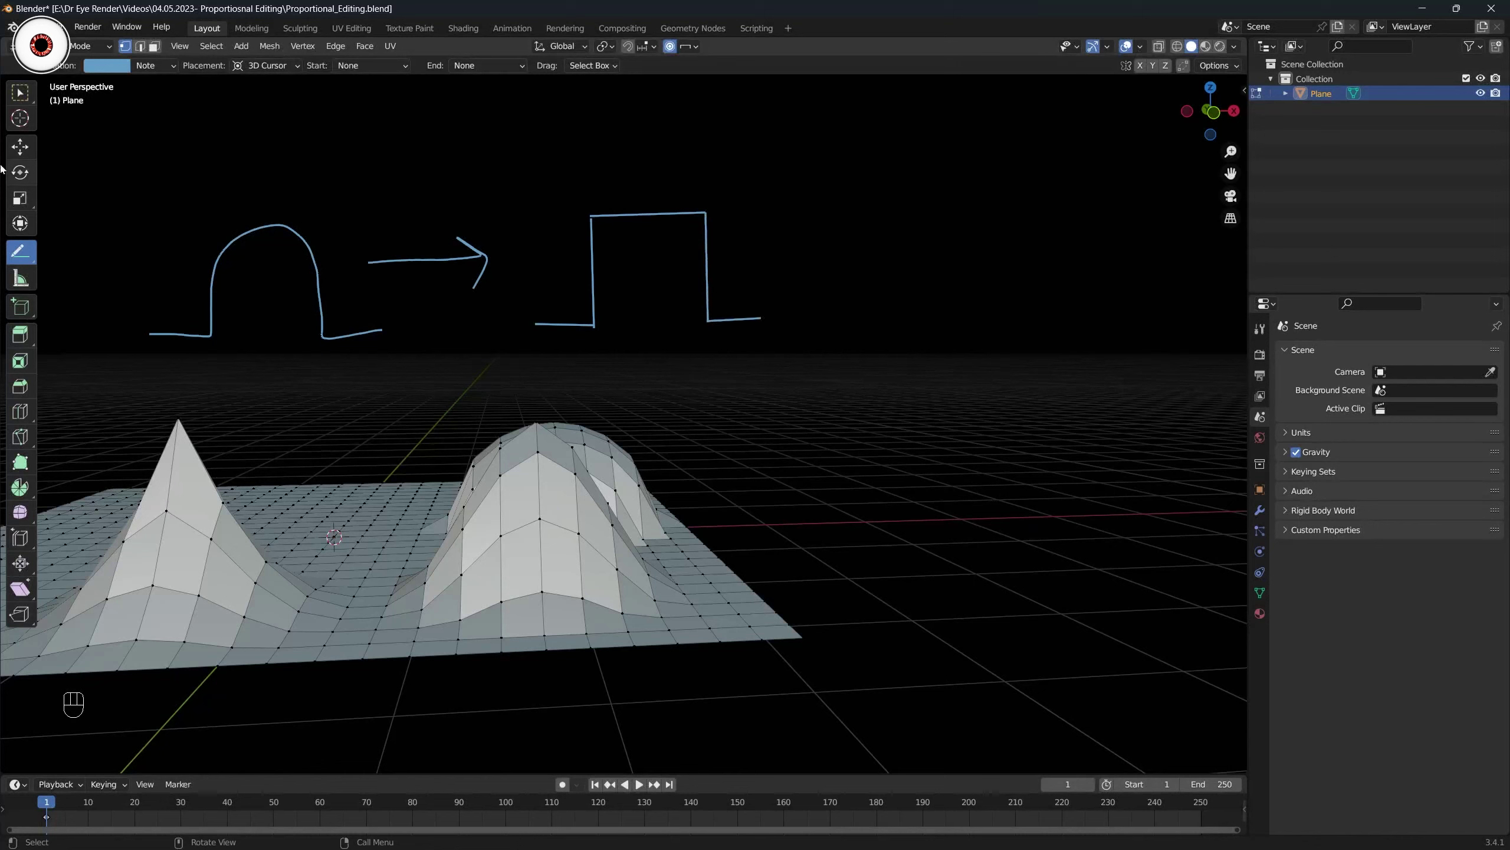
Circle the dome profile and the rectangular profile with freehand annotation strokes.
drag(19, 249, 62, 253)
click(83, 253)
mouse_move(250, 194)
mouse_down()
mouse_move(148, 341)
mouse_move(380, 356)
mouse_move(262, 167)
mouse_move(232, 175)
mouse_up()
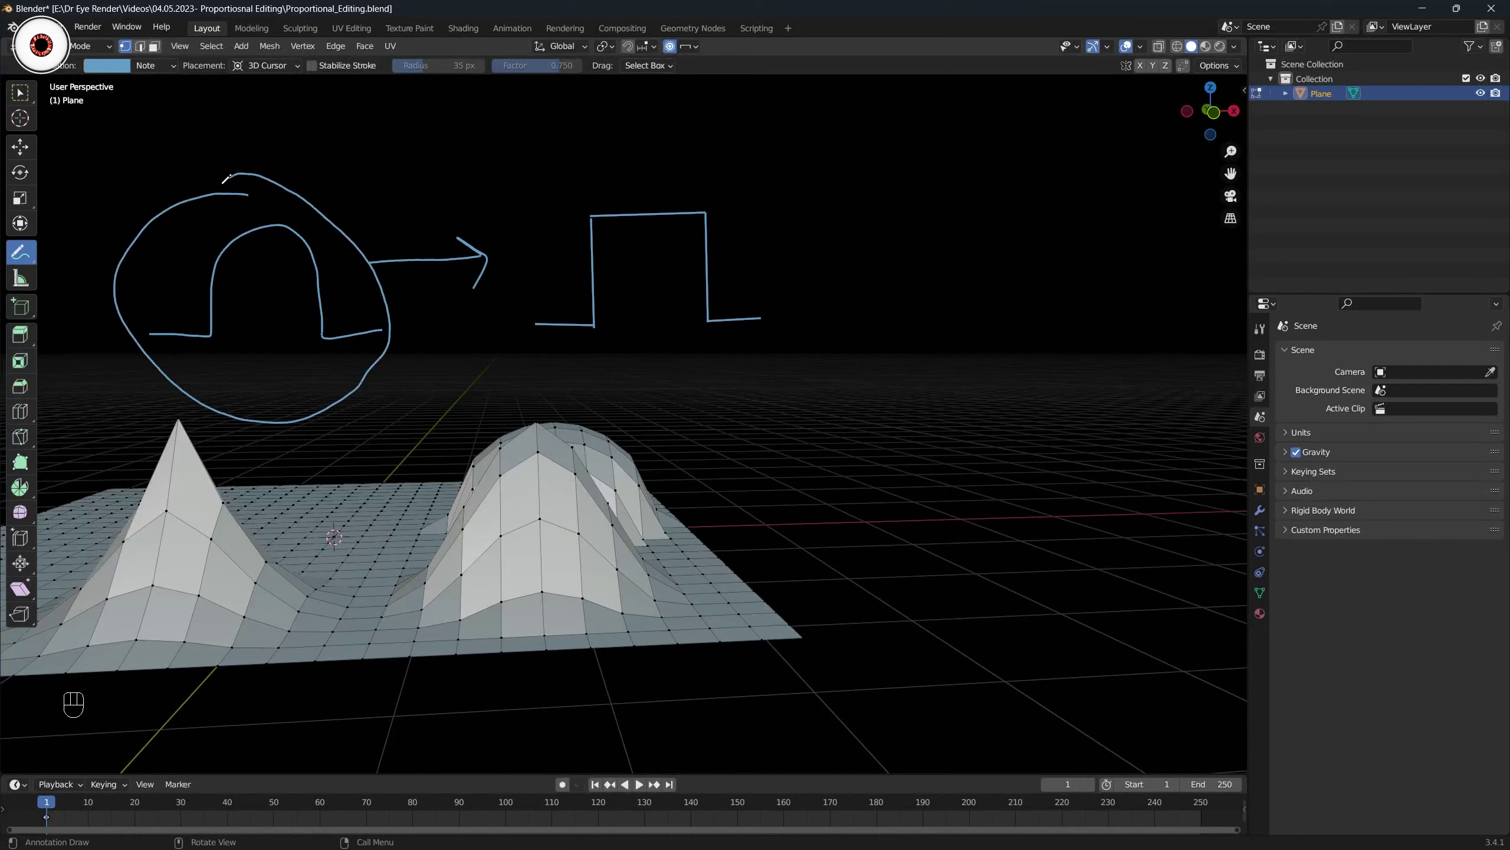
click(689, 47)
shift+middle_drag(504, 224, 504, 217)
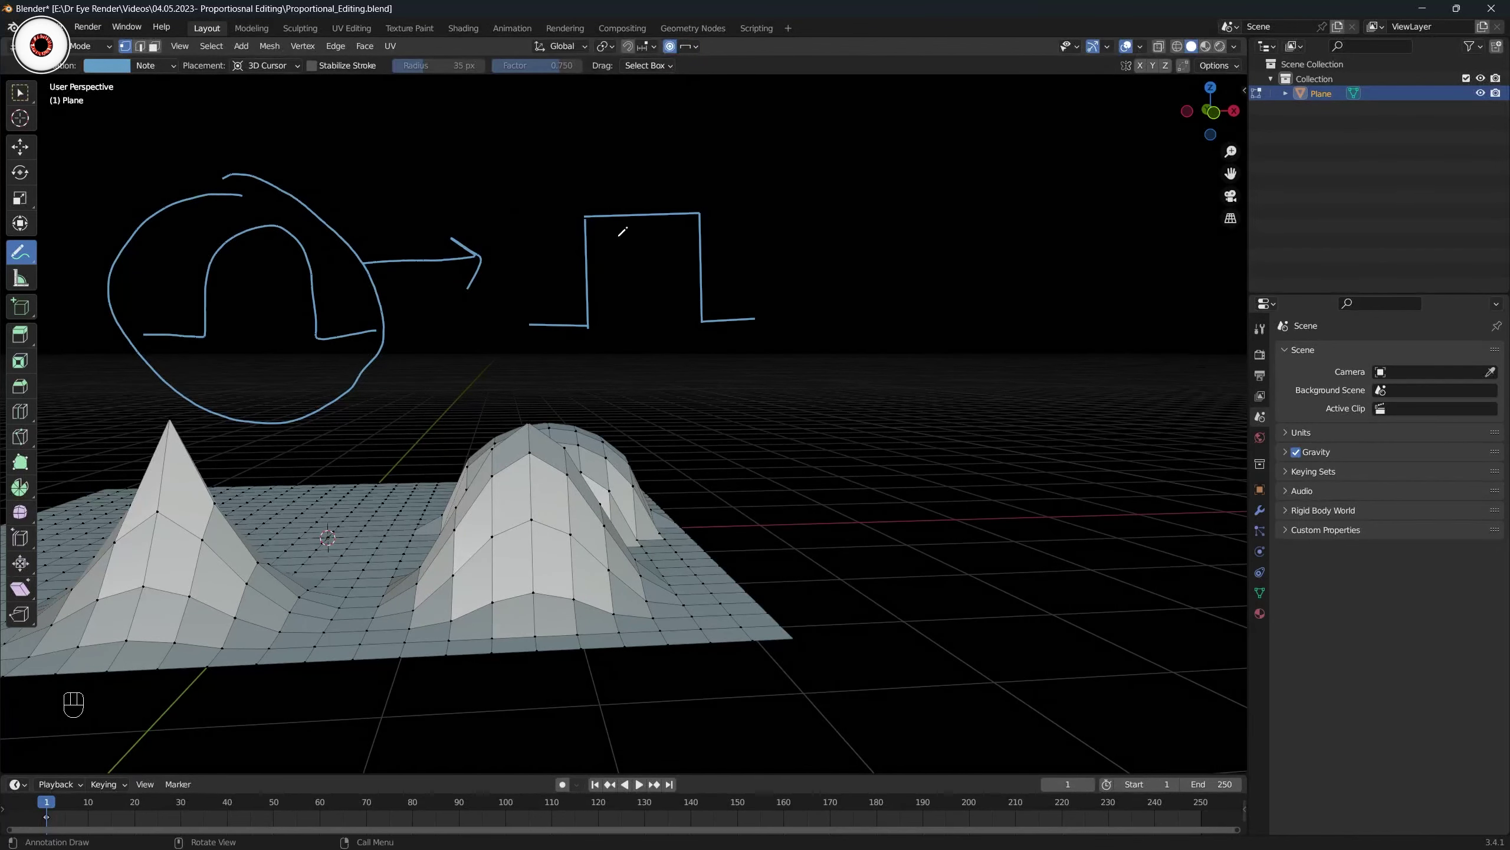
mouse_move(636, 151)
mouse_down()
mouse_move(531, 214)
mouse_move(577, 381)
mouse_move(782, 214)
mouse_move(602, 157)
mouse_up()
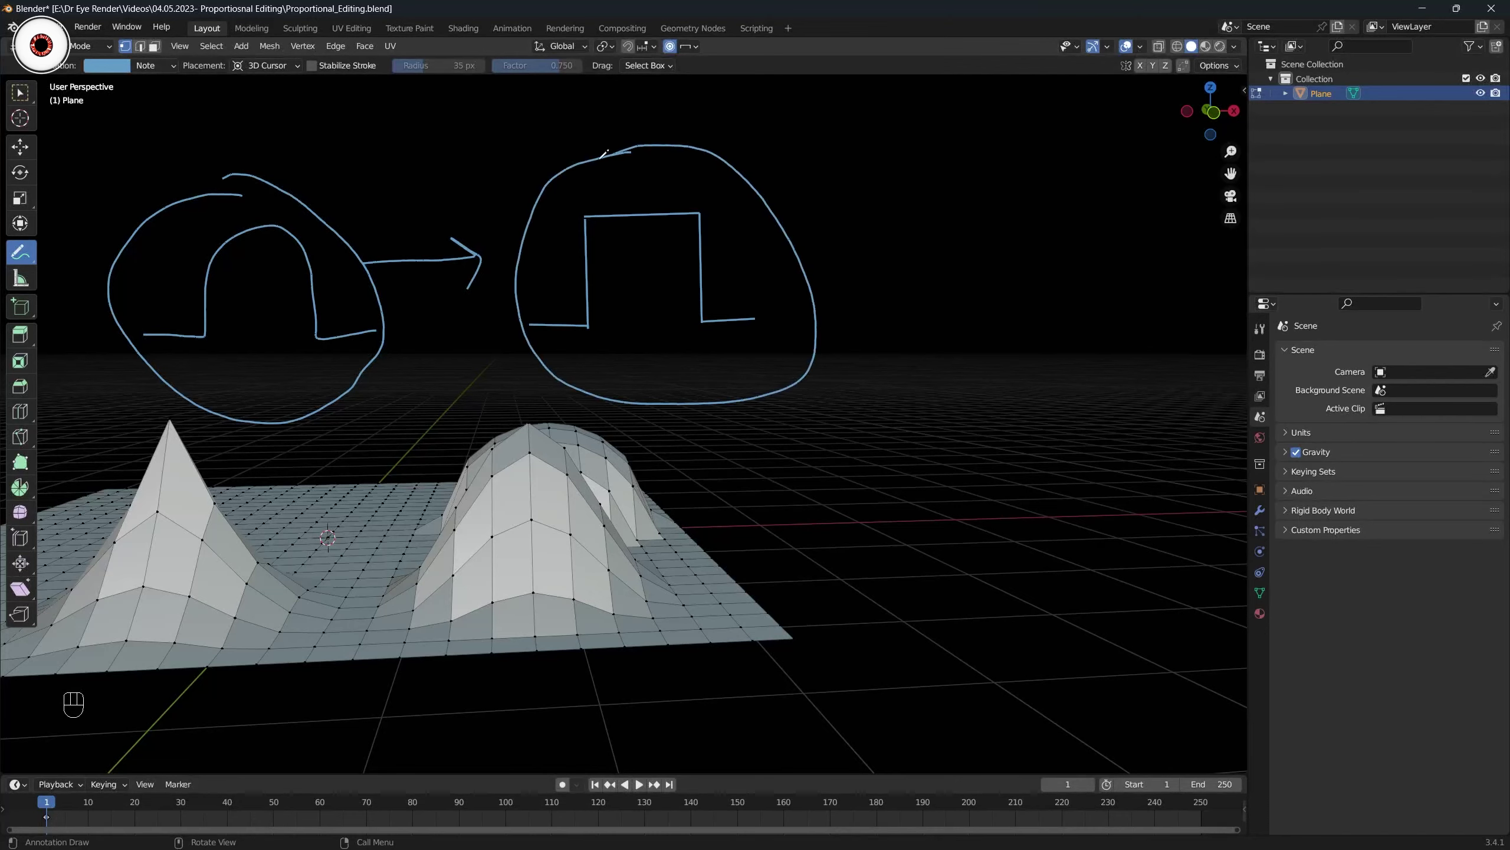
Switch from annotating to the selection tool and save the file.
mouse_move(454, 276)
middle_down()
mouse_move(428, 280)
mouse_move(500, 286)
mouse_move(476, 280)
middle_up()
click(18, 97)
shift+middle_drag(315, 446, 504, 478)
key(ctrl+s)
Switch to the Move tool and try raising a vertex near the plane's empty corner.
click(445, 451)
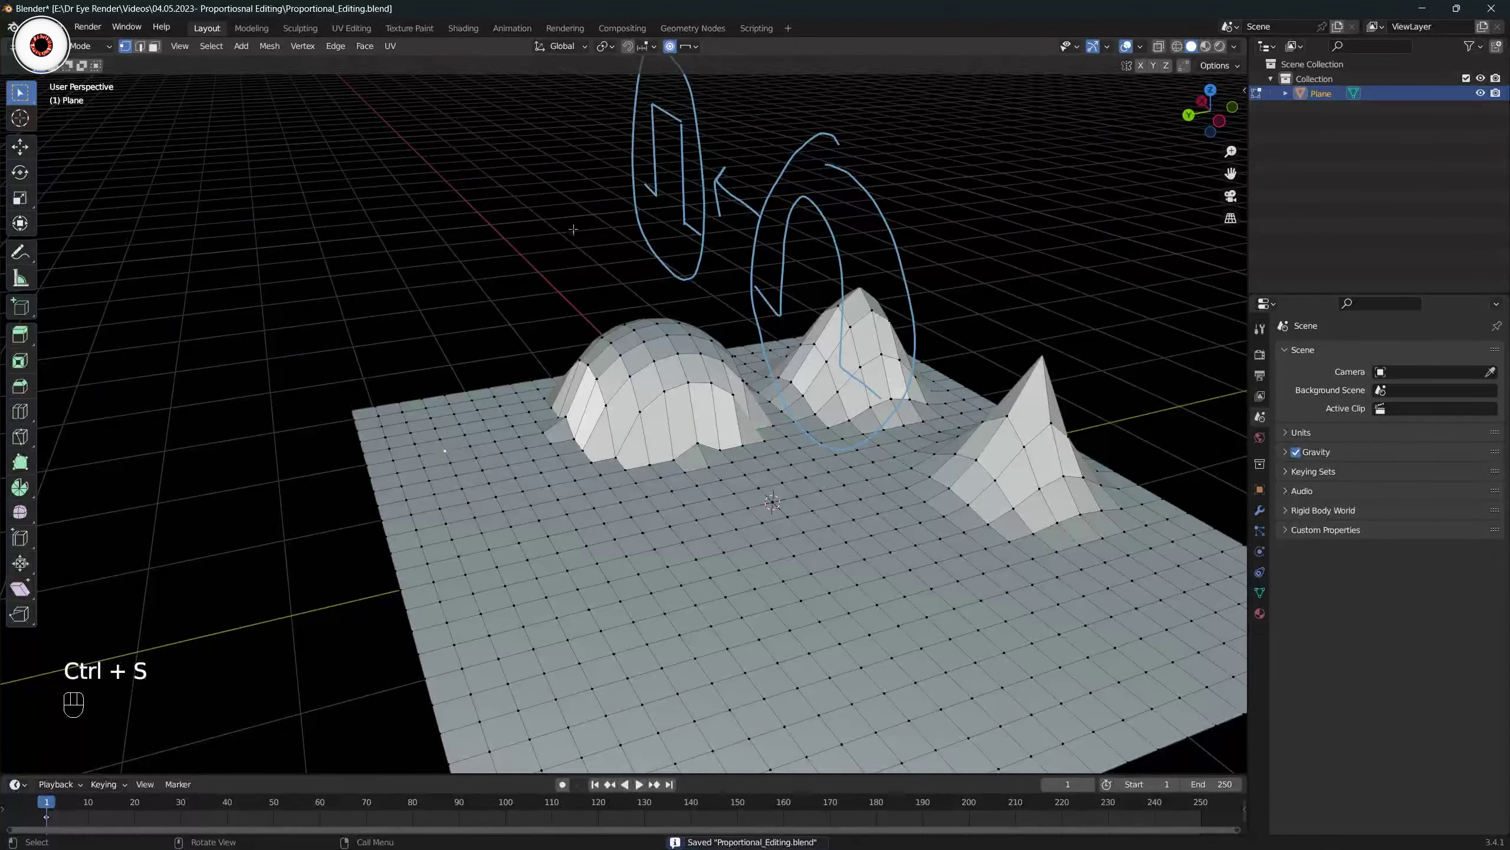
click(689, 47)
middle_drag(313, 380, 304, 371)
click(20, 147)
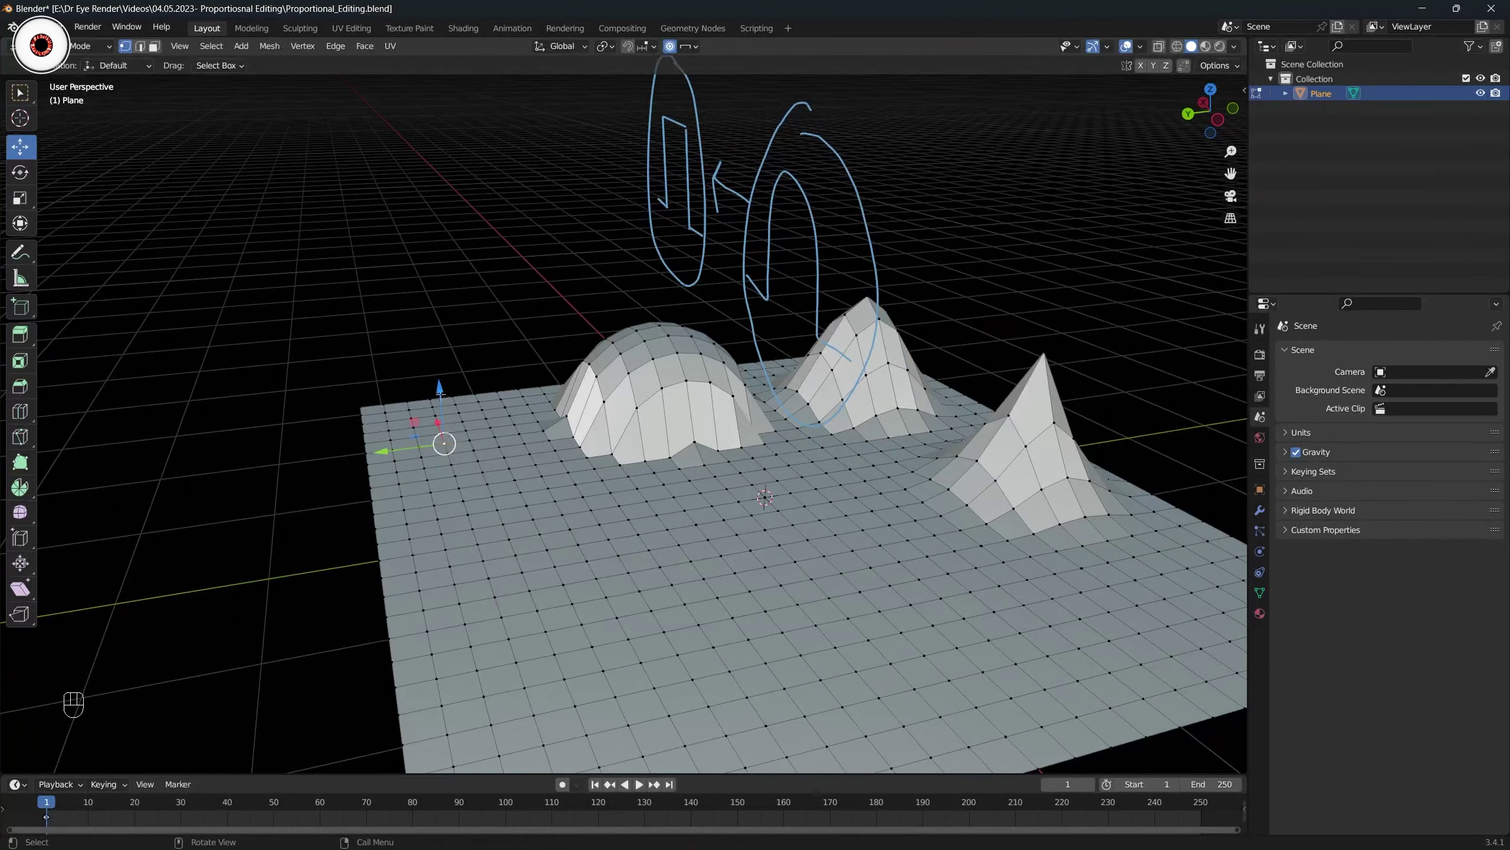
drag(440, 394, 439, 355)
key(ctrl+z)
Raise a vertex in the plane's empty area vertically with Constant falloff to form a flat-topped plateau, and deselect everything.
click(525, 570)
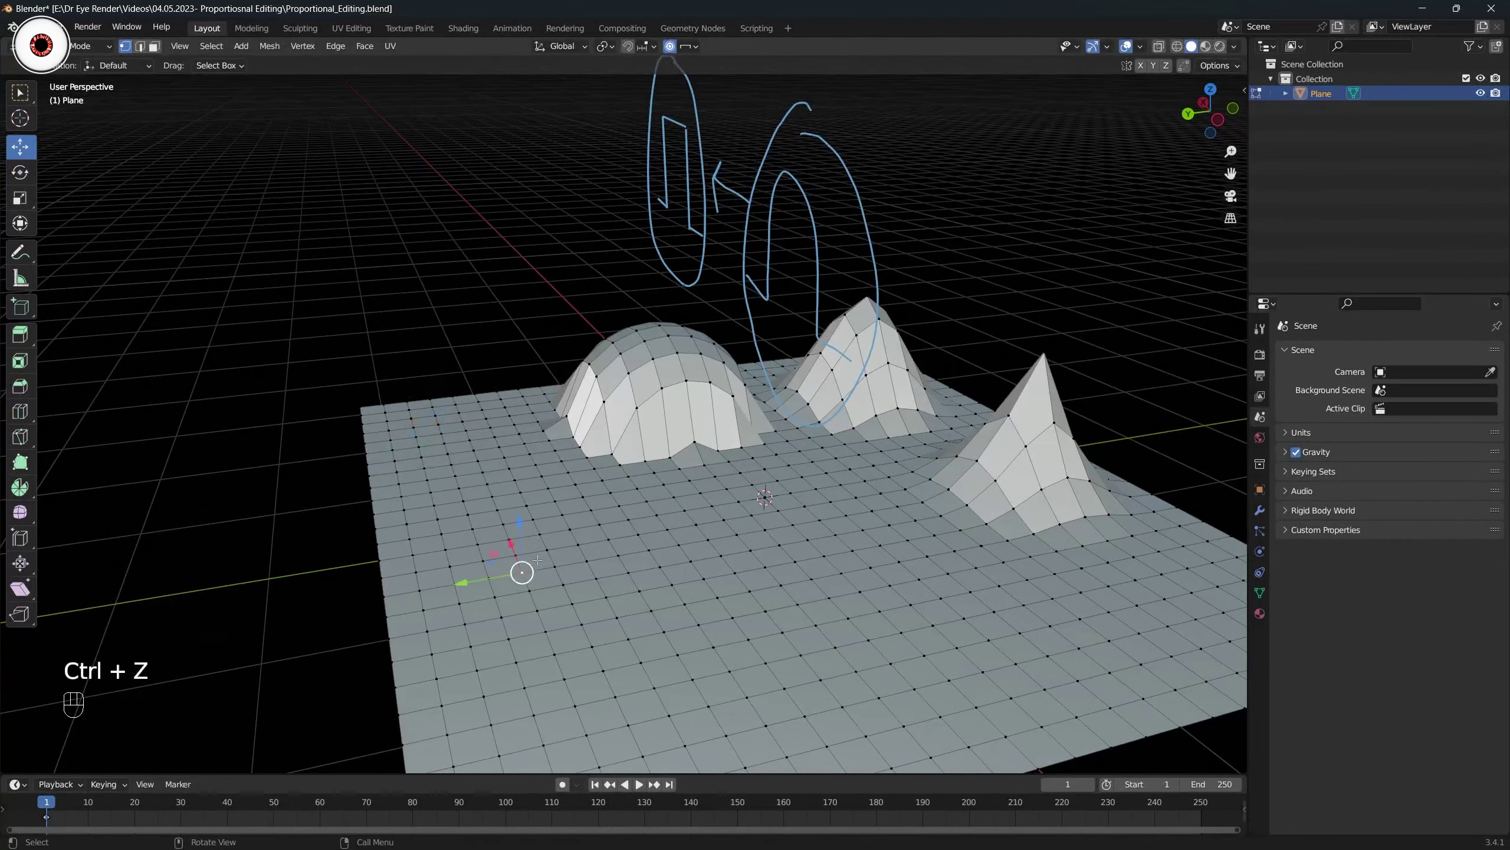
middle_drag(537, 560, 526, 560)
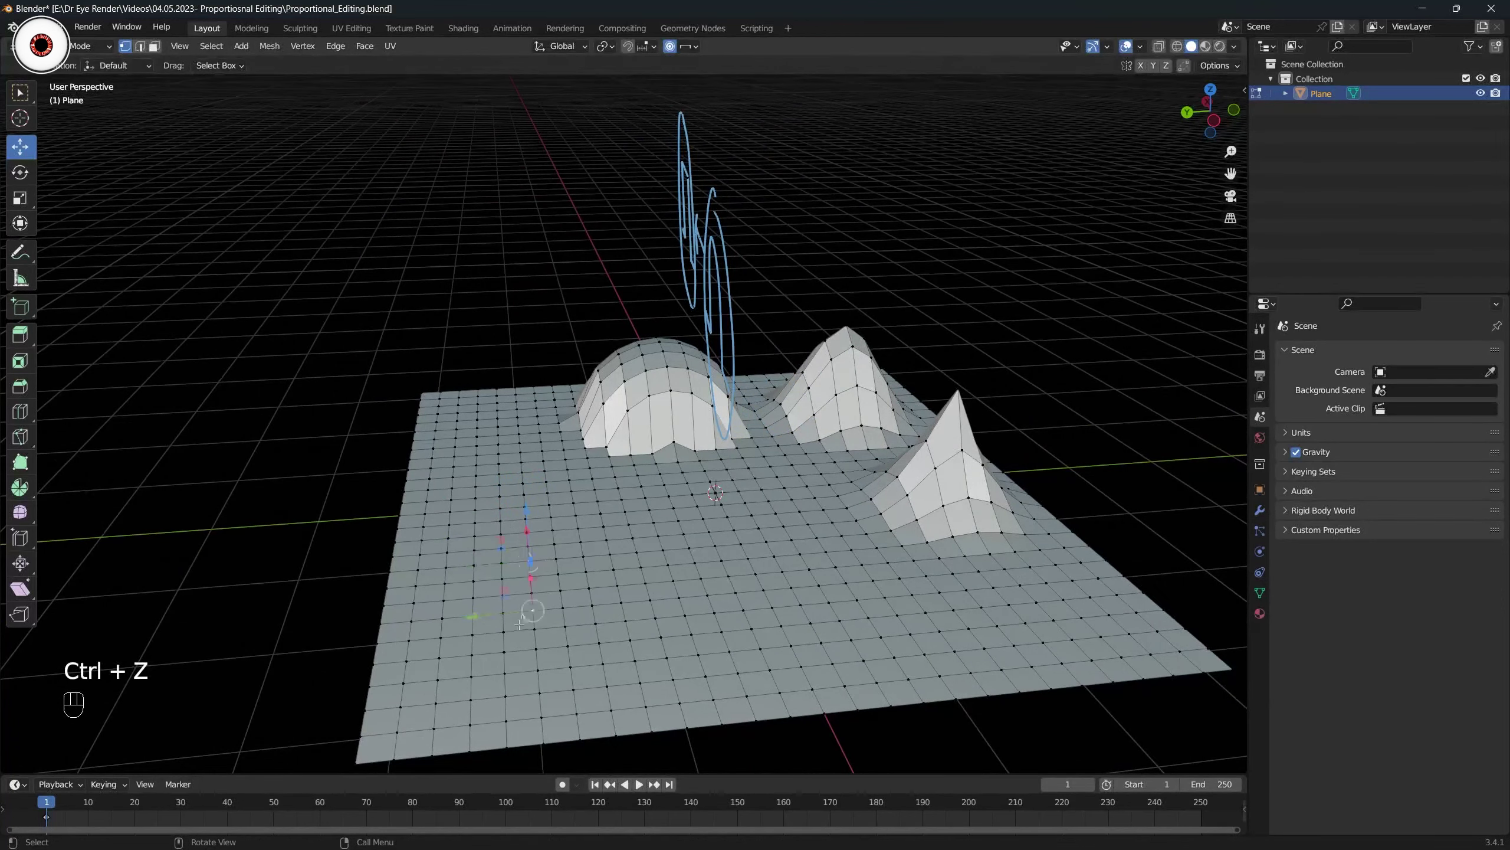
middle_drag(529, 613, 624, 527)
drag(620, 505, 620, 414)
middle_drag(621, 414, 572, 397)
key(alt+a)
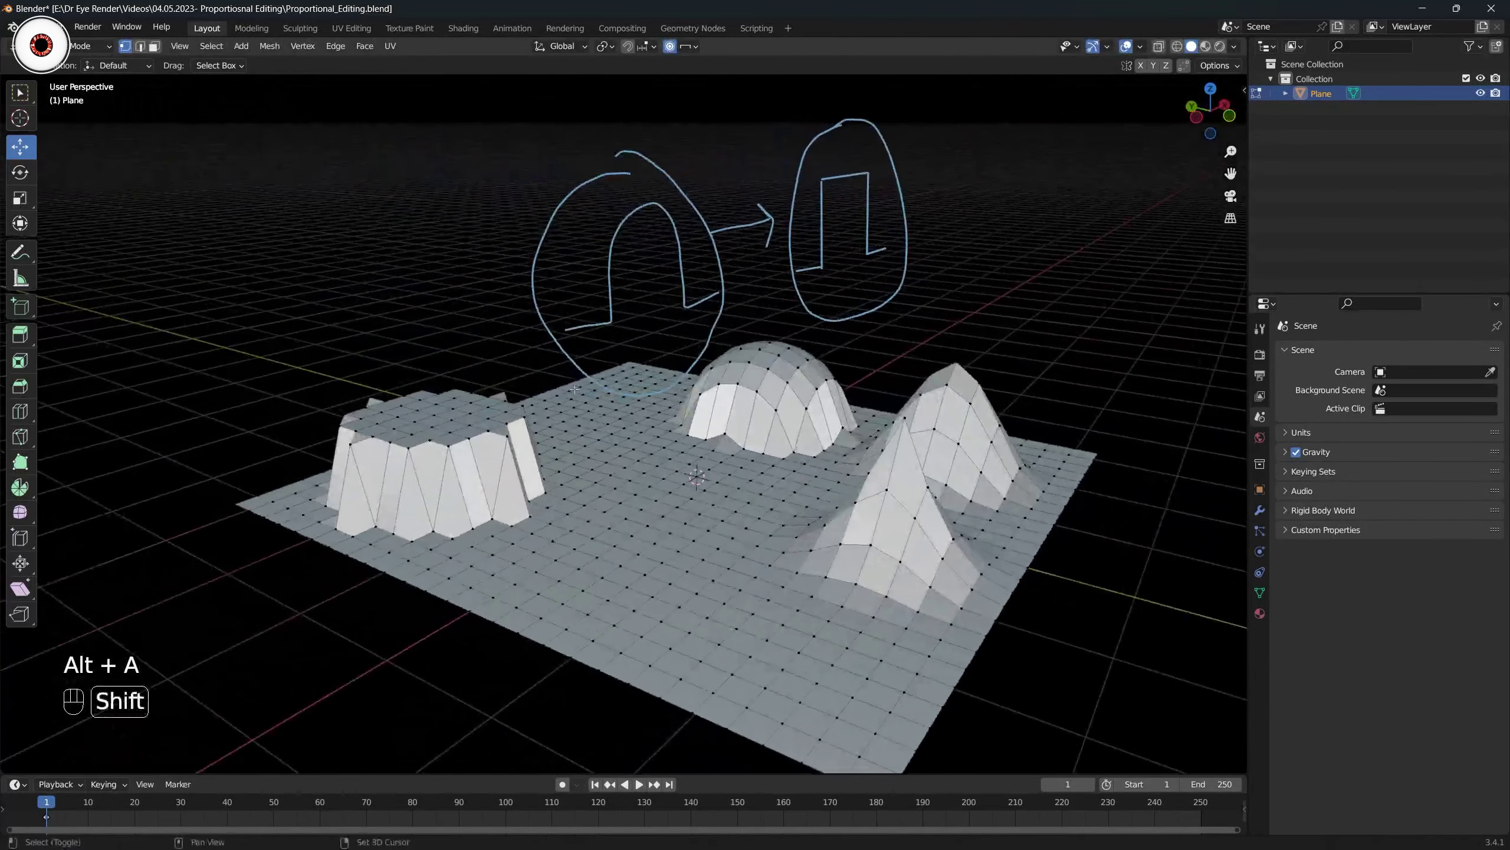
key(alt+a)
click(688, 47)
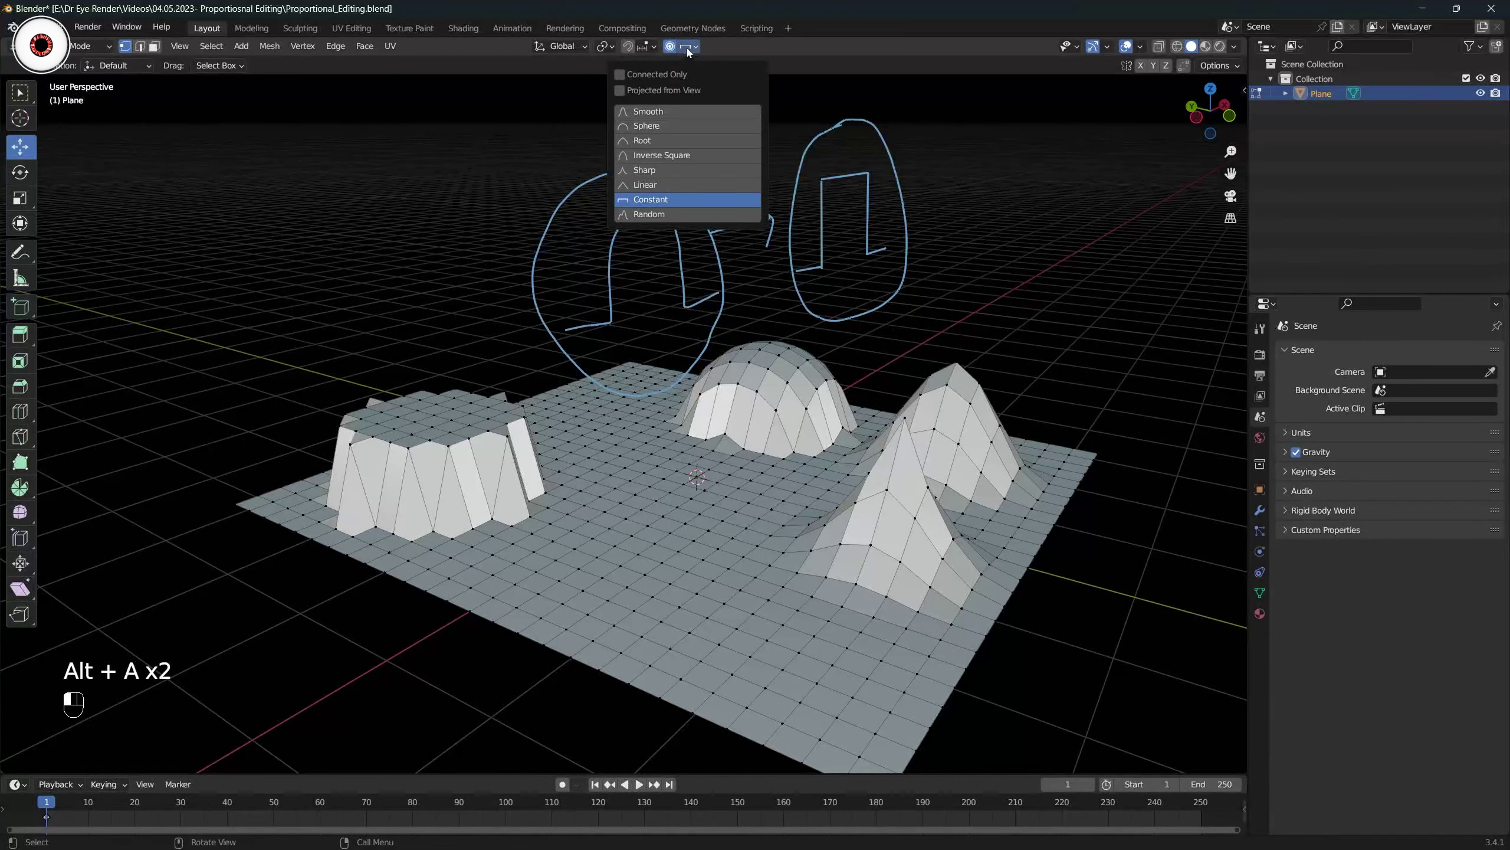
click(663, 199)
middle_drag(663, 198, 107, 127)
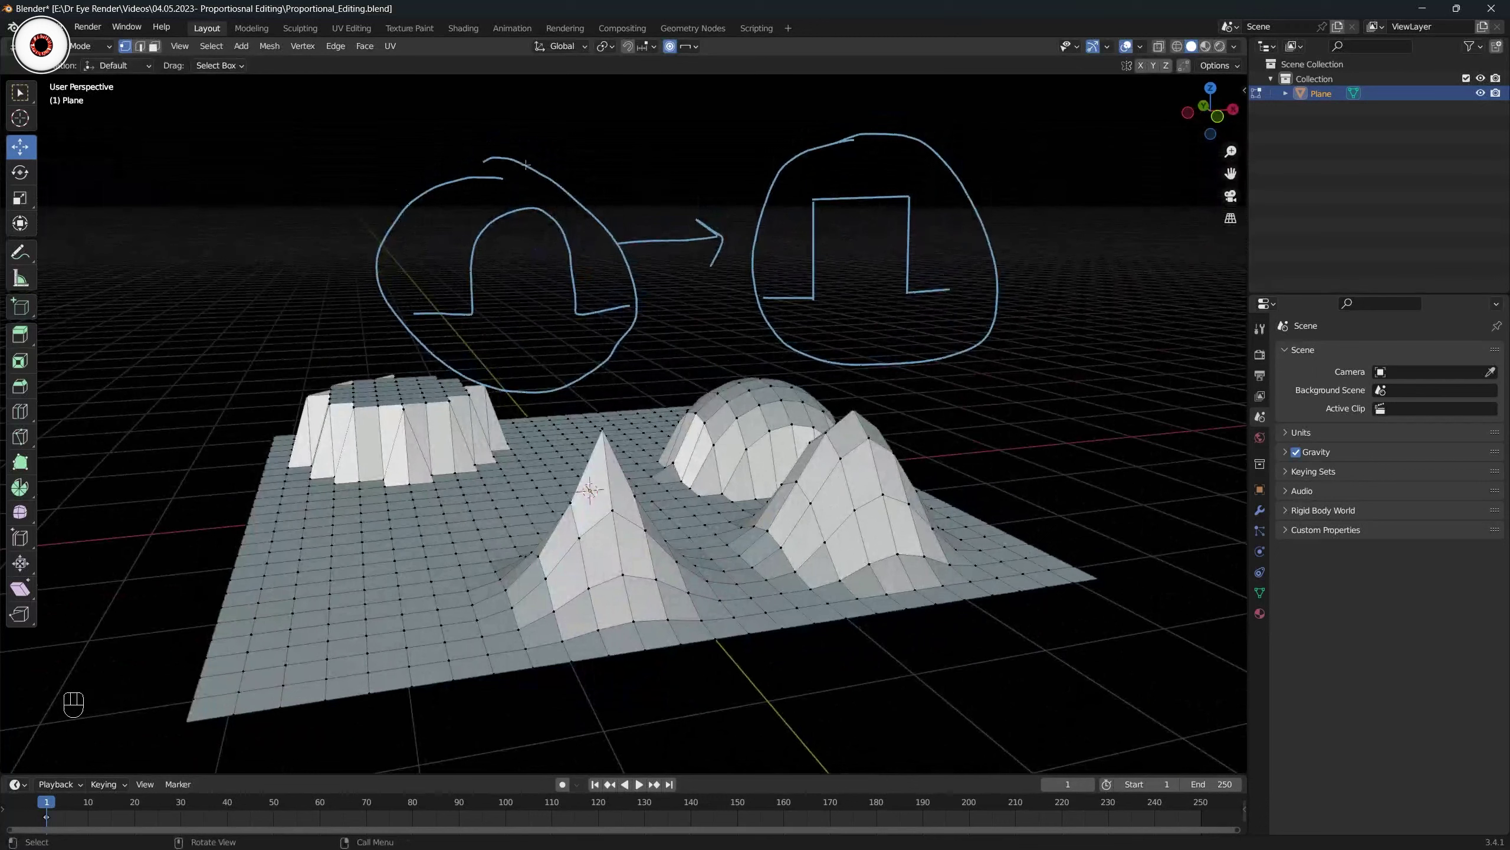
click(688, 48)
click(696, 49)
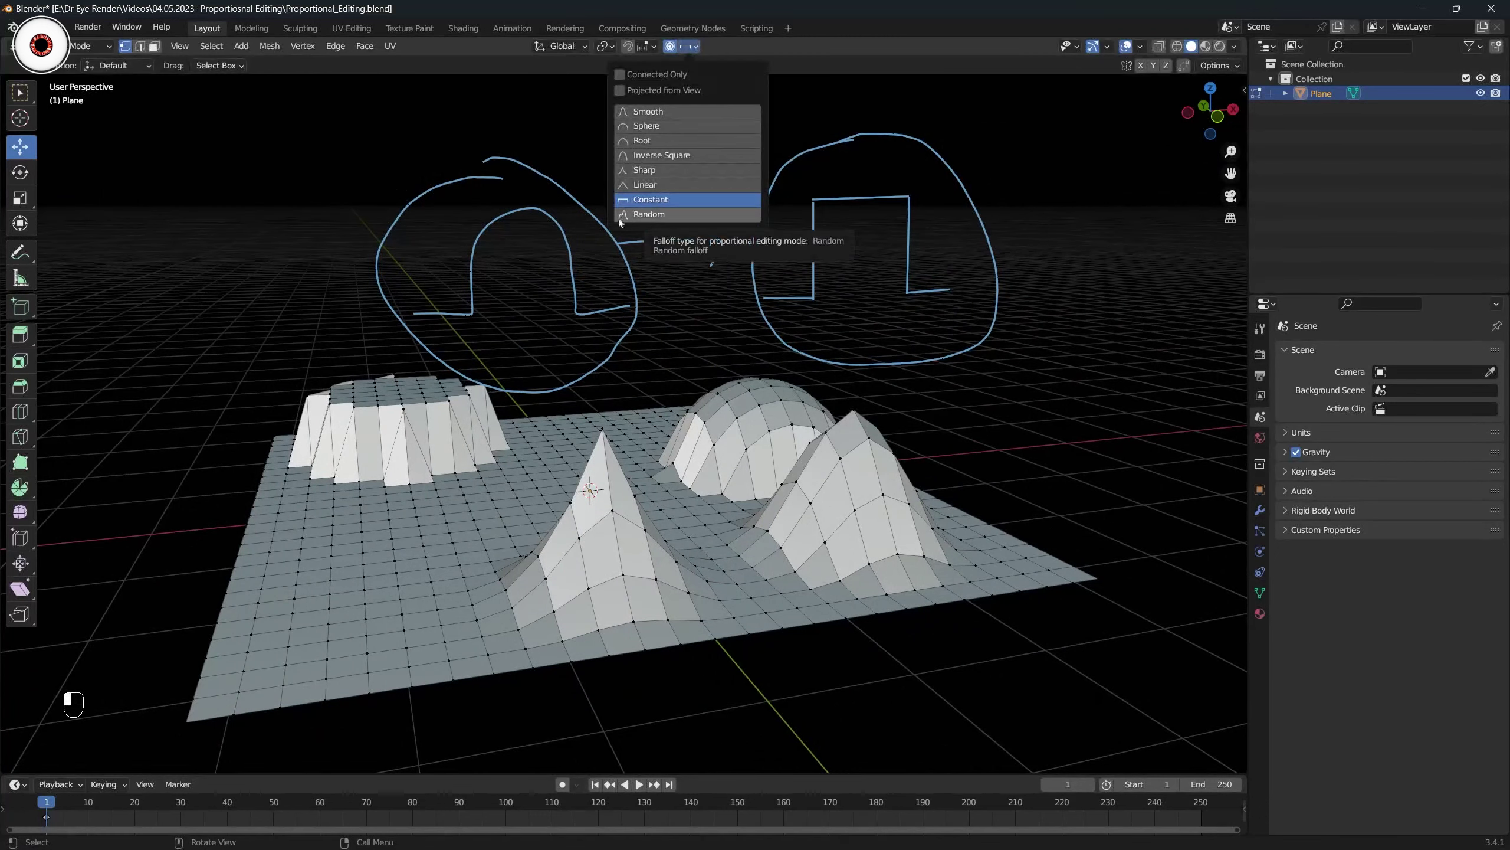
Erase the circled dome and rectangle annotations with the annotation eraser and save the file.
drag(24, 263, 89, 345)
mouse_move(593, 189)
mouse_down()
mouse_move(923, 264)
mouse_move(620, 236)
mouse_move(664, 313)
mouse_move(691, 307)
mouse_move(799, 151)
mouse_move(869, 171)
mouse_up()
scroll(869, 172, down, 1)
key(ctrl+s)
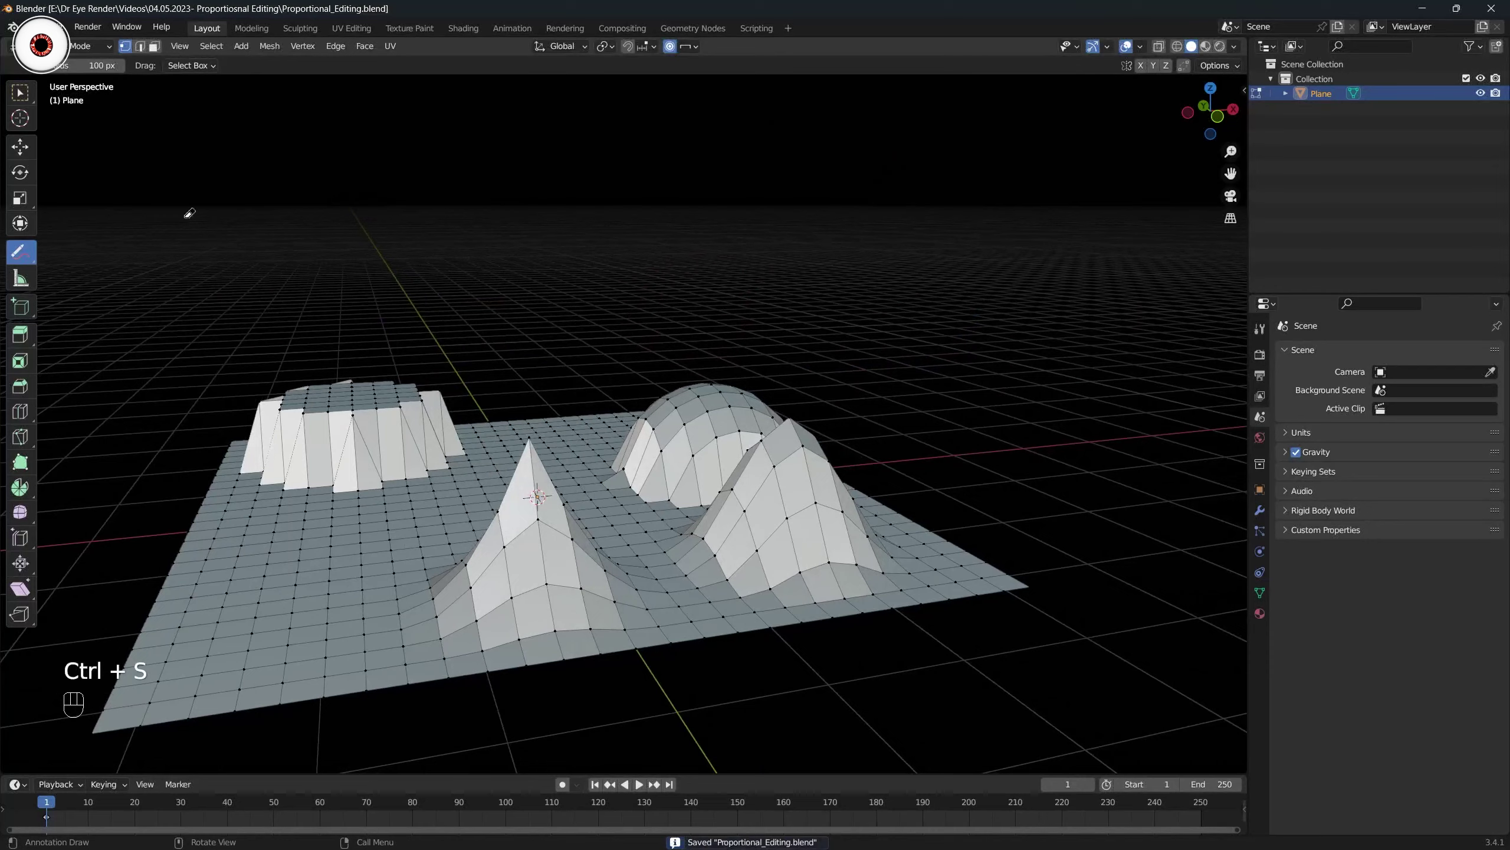
Set the proportional editing falloff to Random.
scroll(186, 214, up, 1)
click(688, 48)
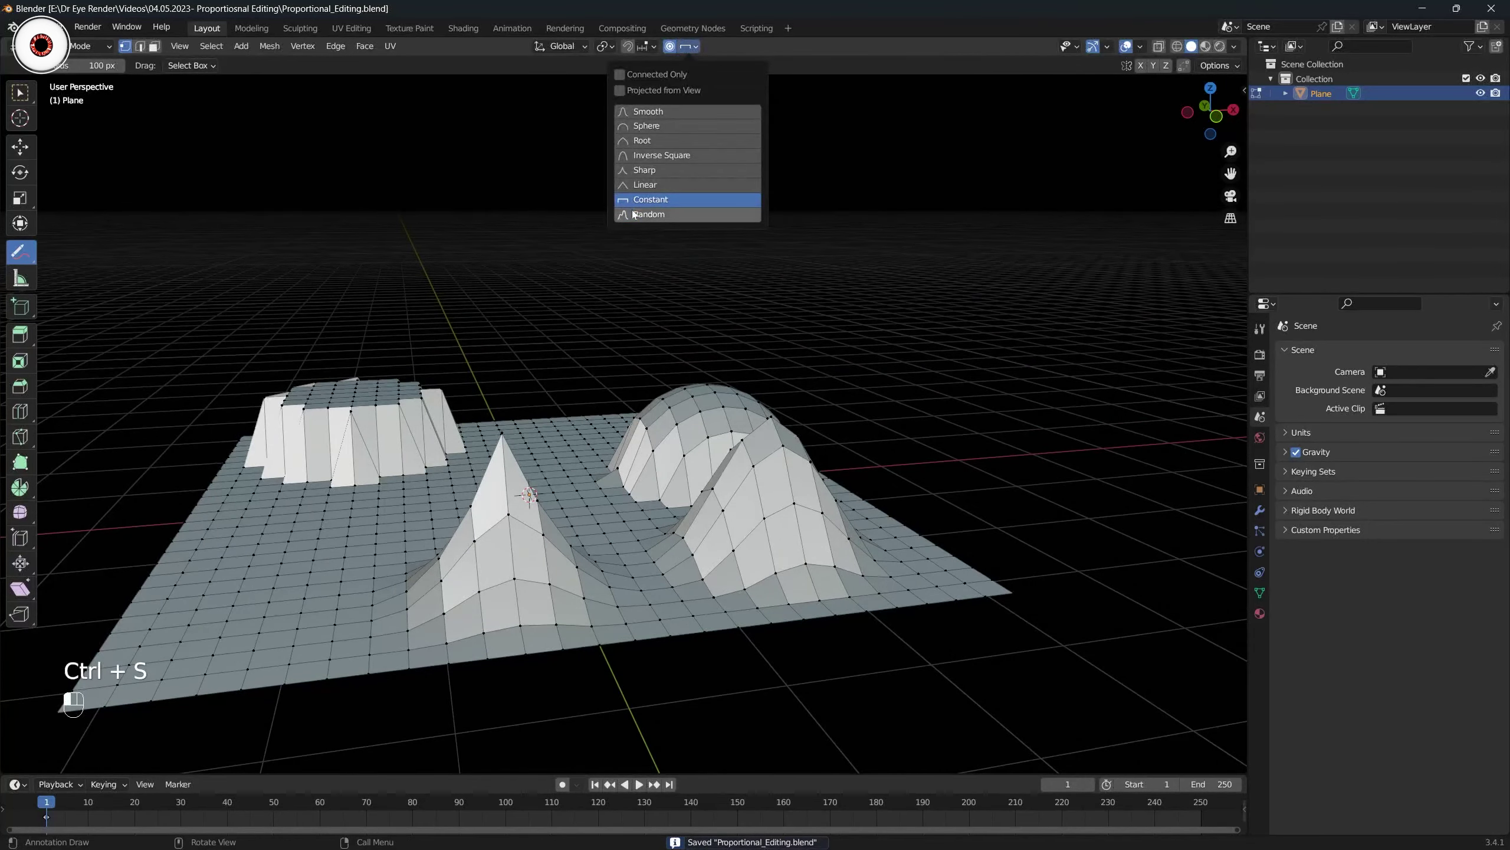
click(652, 214)
shift+middle_drag(575, 292, 536, 340)
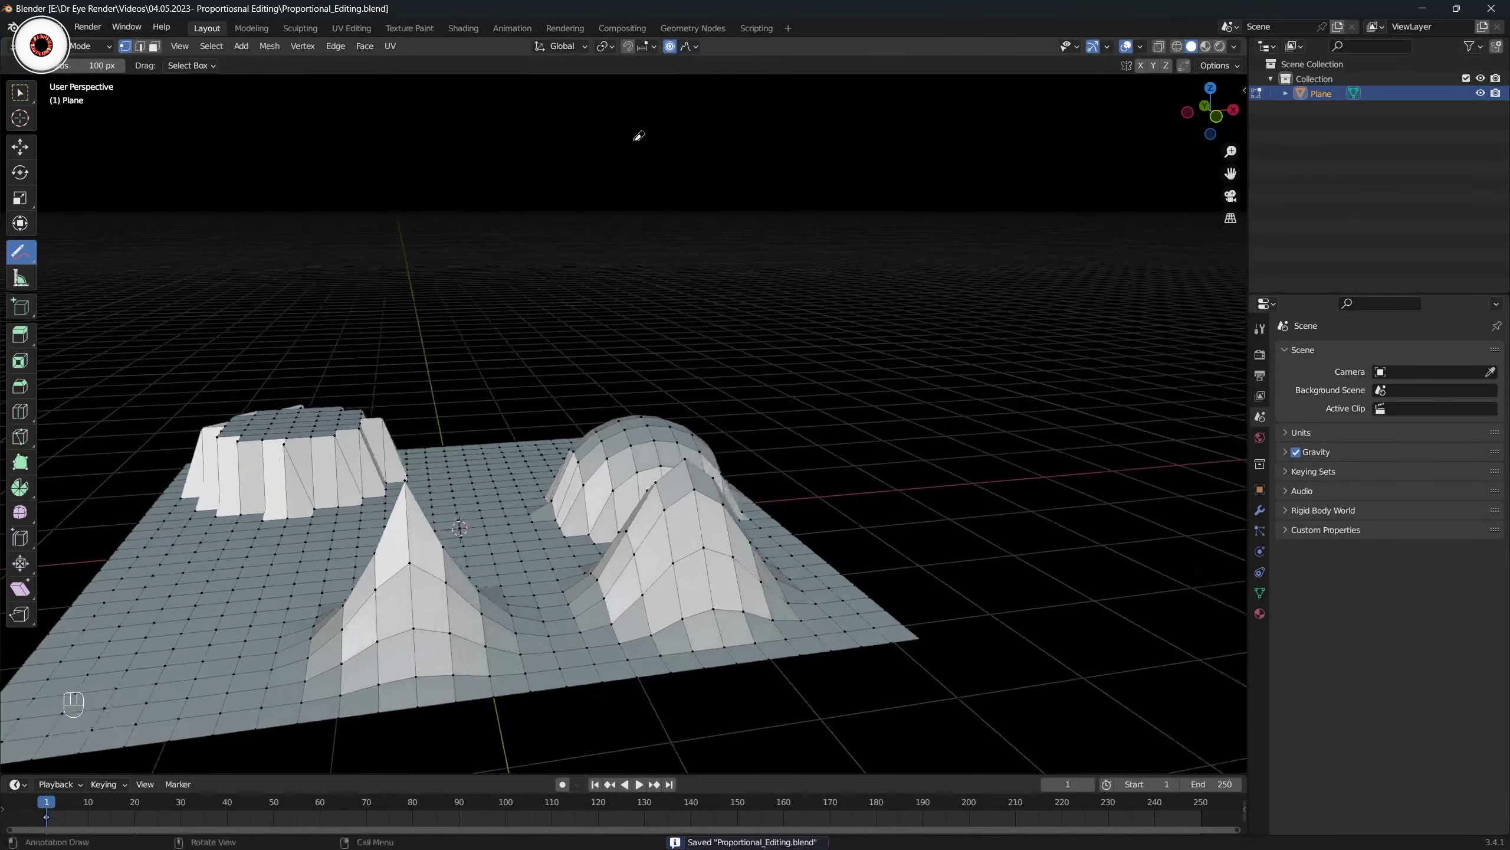
click(687, 48)
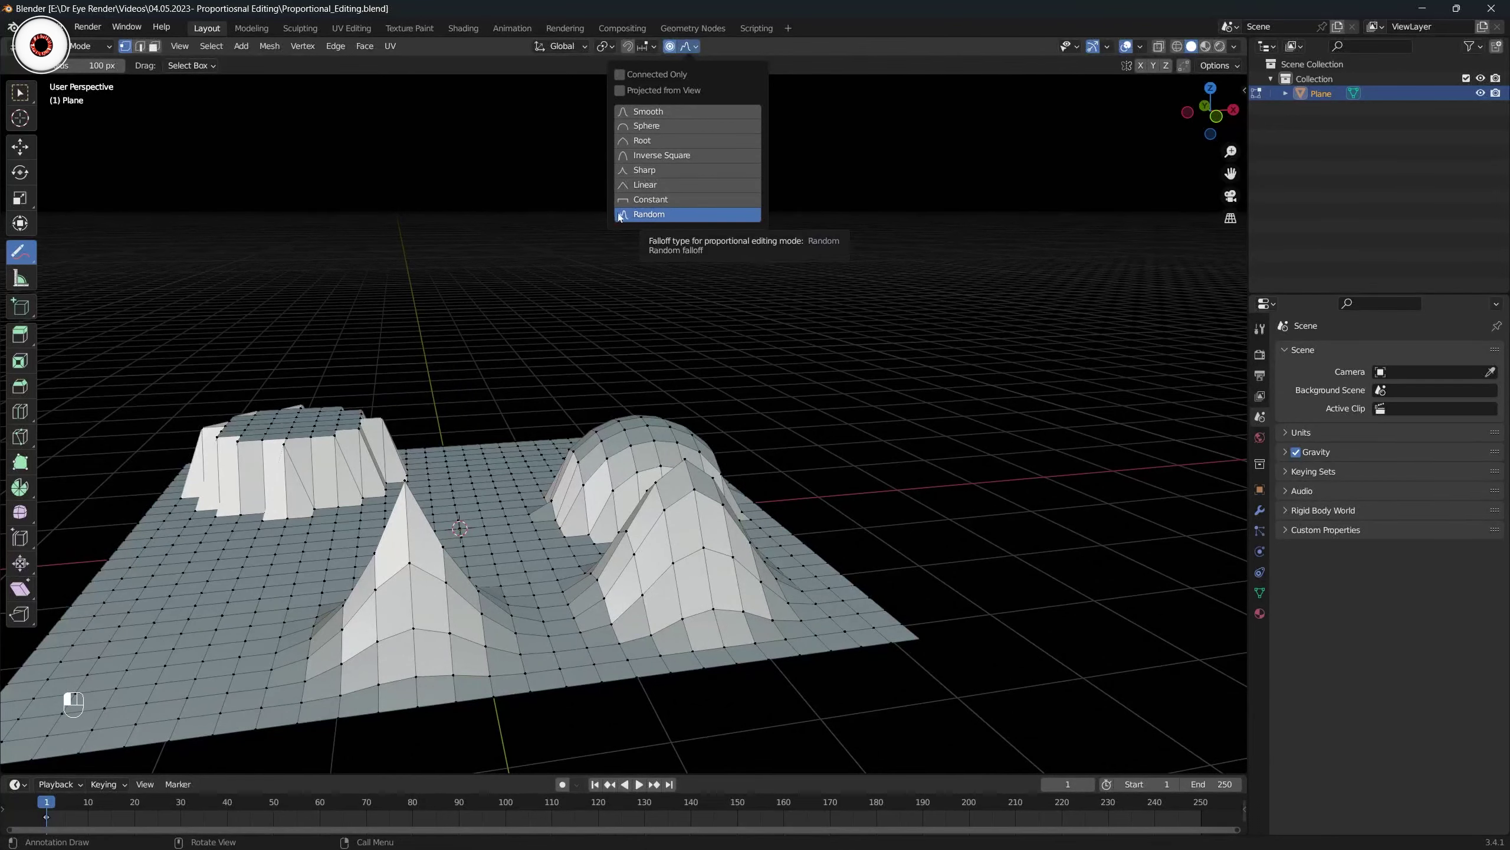
Annotate a freehand dome profile above the peaks with an arrow pointing away from it to the right.
mouse_move(506, 285)
shift+middle_down()
mouse_move(455, 296)
mouse_move(425, 328)
shift+middle_up()
click(29, 256)
click(86, 258)
mouse_move(290, 360)
mouse_down()
mouse_move(333, 361)
mouse_move(384, 295)
mouse_move(494, 290)
mouse_move(532, 360)
mouse_up()
mouse_move(556, 306)
mouse_down()
mouse_move(678, 286)
mouse_move(648, 336)
mouse_up()
shift+middle_drag(715, 270, 674, 274)
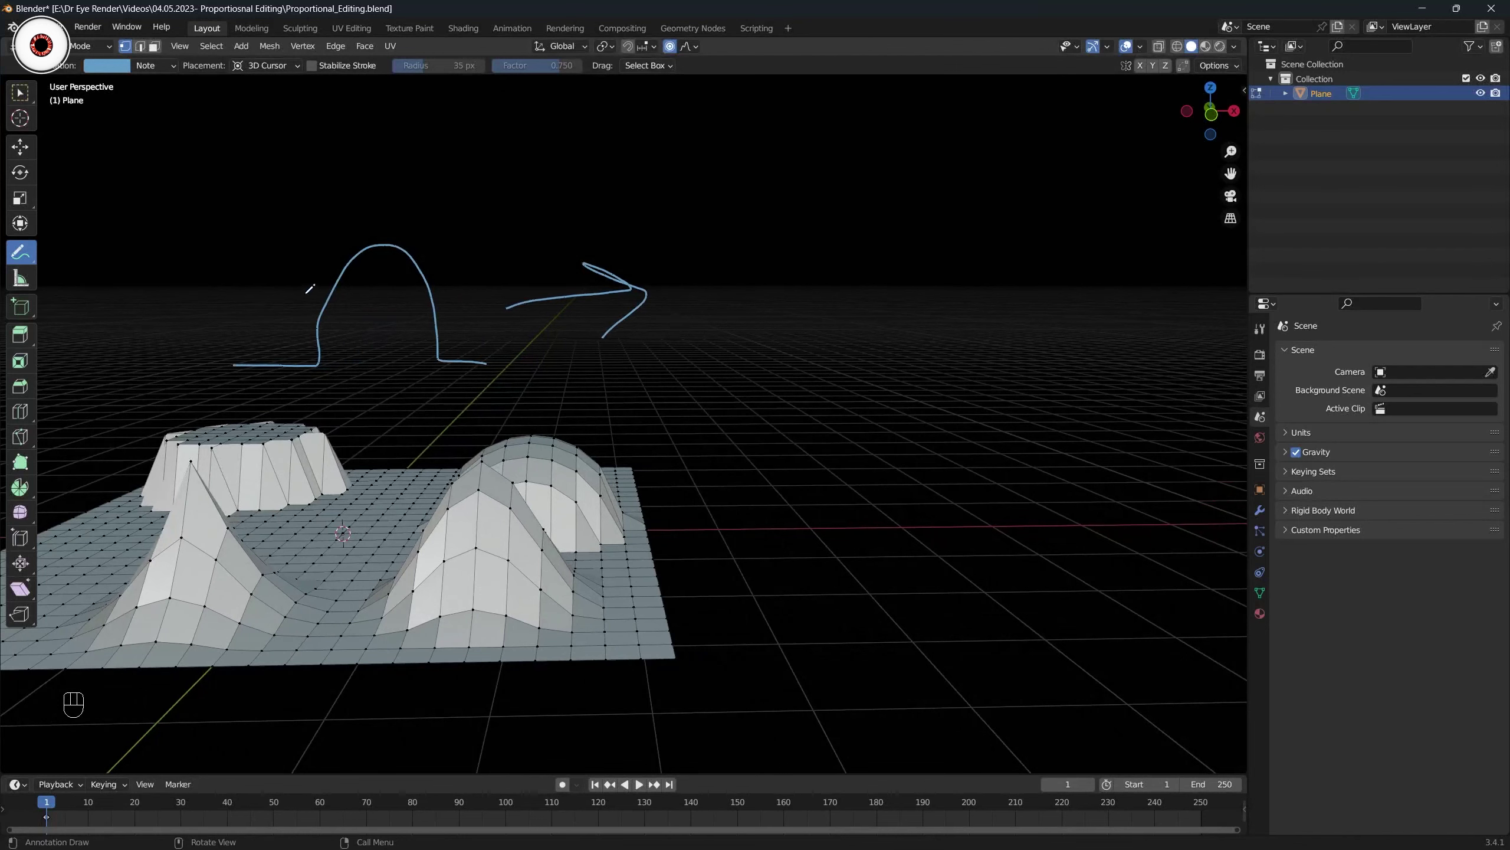
Annotate a jagged-edged peak profile beyond the arrowhead and circle it.
shift+middle_drag(474, 304, 651, 311)
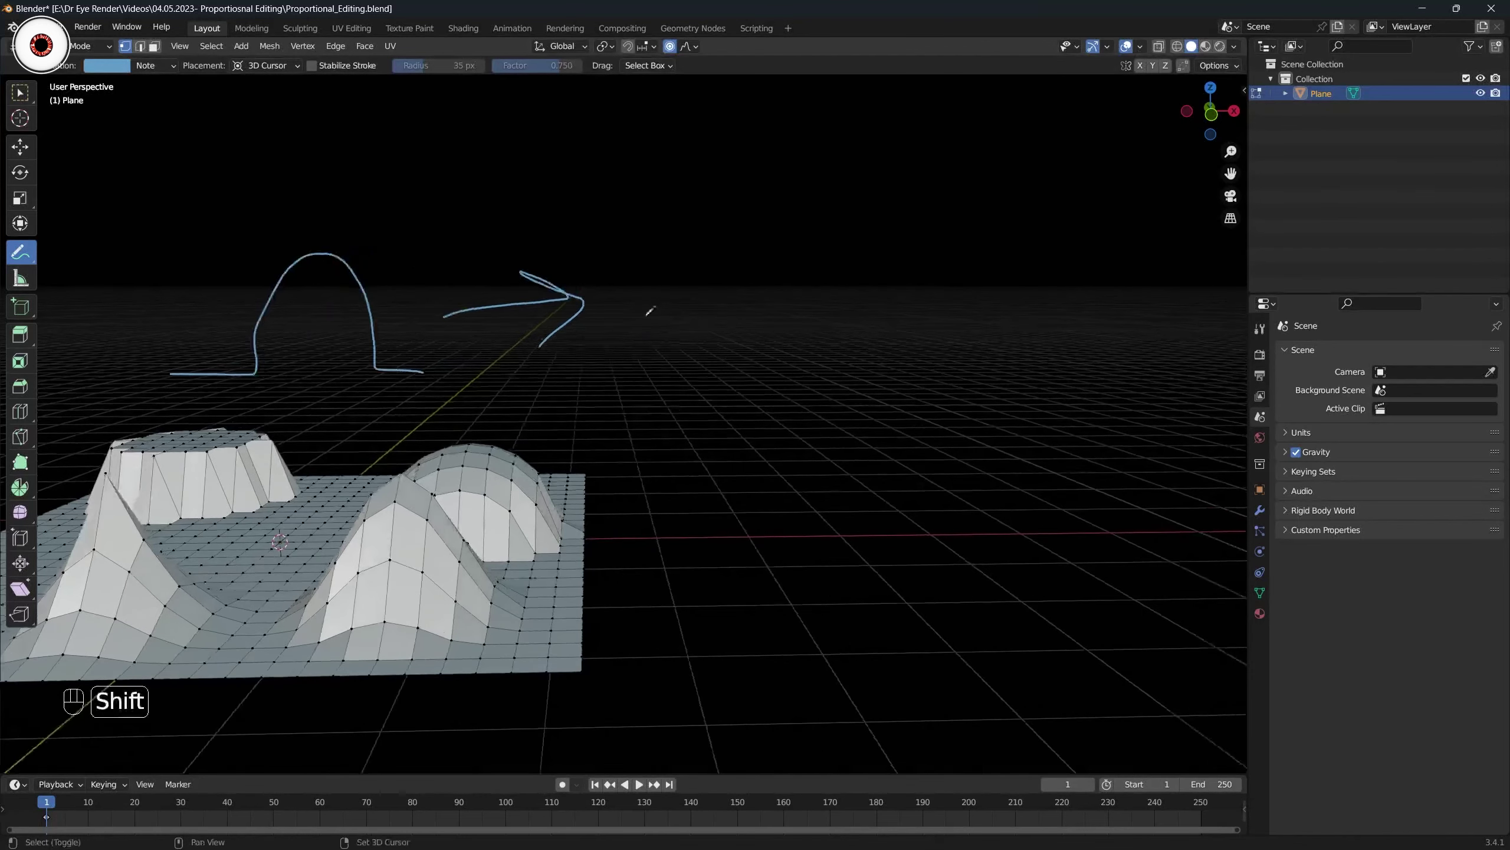
mouse_move(627, 349)
mouse_down()
mouse_move(662, 348)
mouse_move(684, 254)
mouse_move(750, 204)
mouse_move(831, 302)
mouse_move(893, 334)
mouse_up()
mouse_move(751, 166)
mouse_down()
mouse_move(684, 179)
mouse_move(918, 377)
mouse_move(732, 159)
mouse_up()
drag(678, 50, 651, 217)
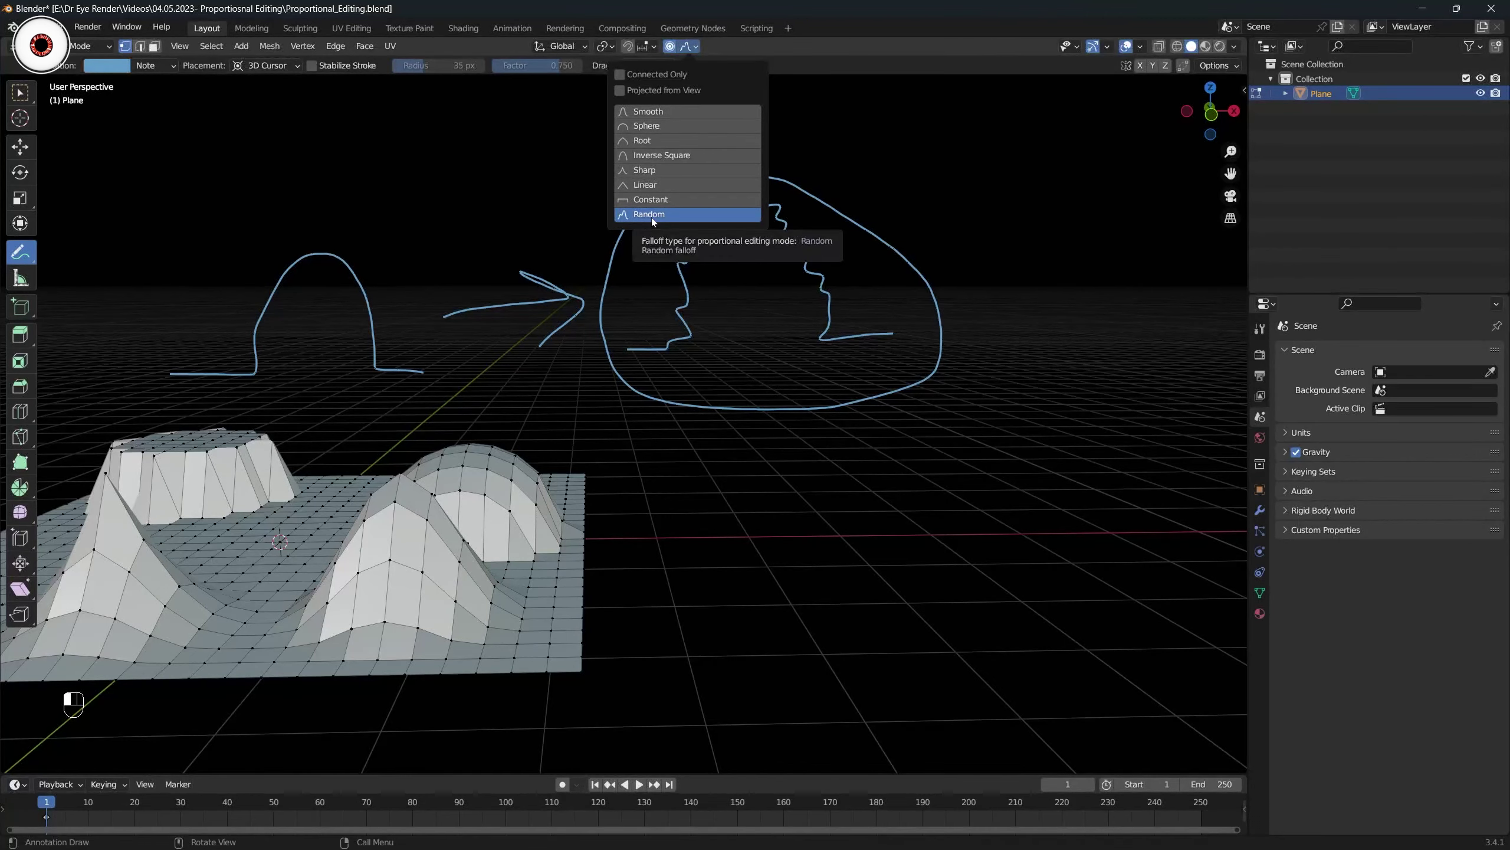
Select a vertex in the flat area beside the plateau and raise it 1.2399 m along Z with Random falloff.
click(20, 92)
middle_drag(271, 188, 386, 209)
shift+middle_drag(386, 208, 421, 159)
middle_drag(416, 515, 386, 395)
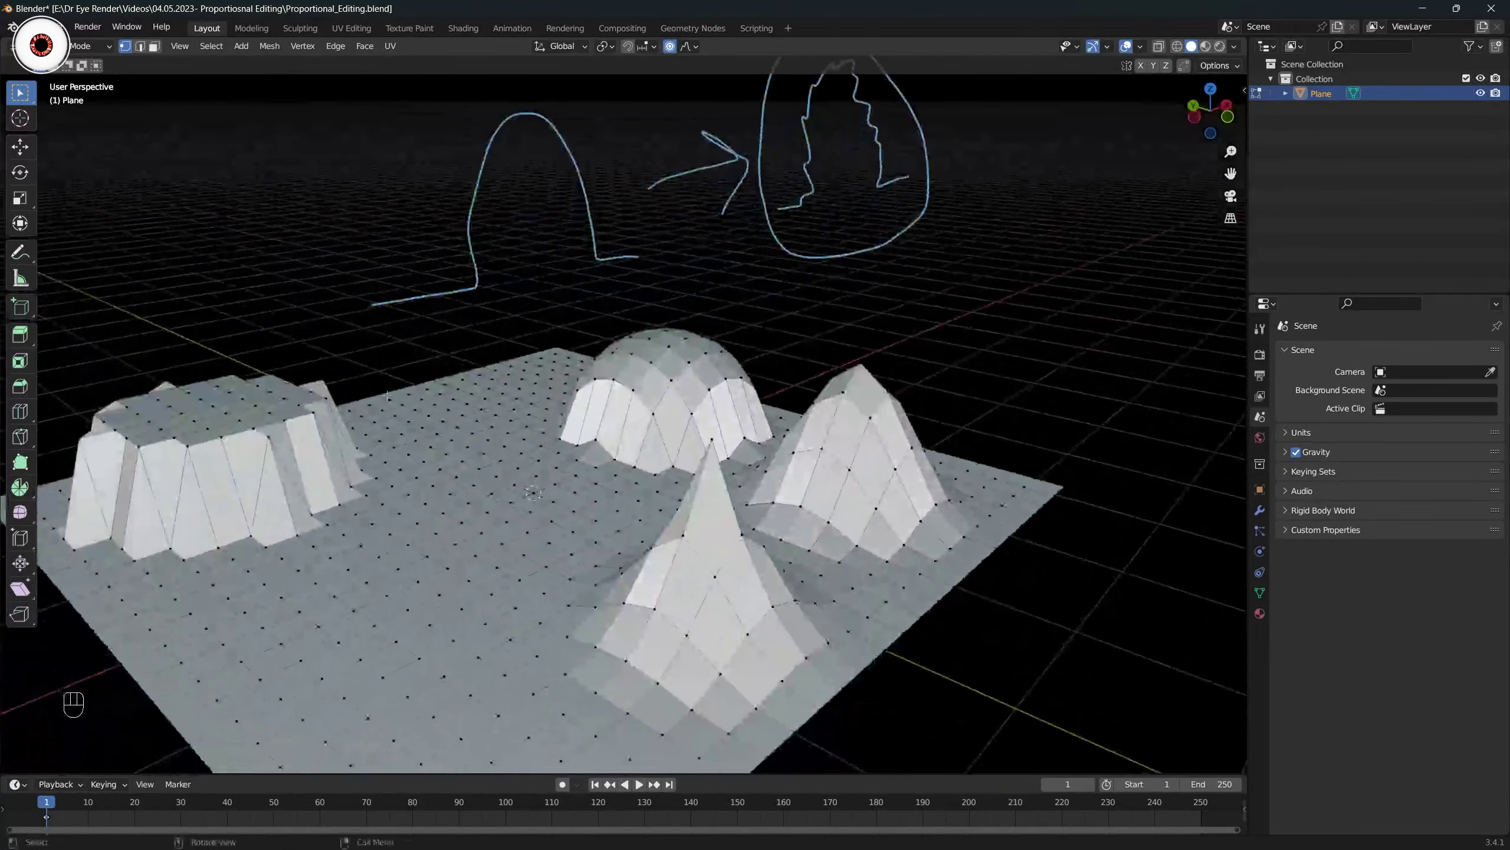
click(364, 599)
scroll(367, 595, down, 4)
middle_drag(428, 452, 415, 473)
scroll(533, 172, up, 1)
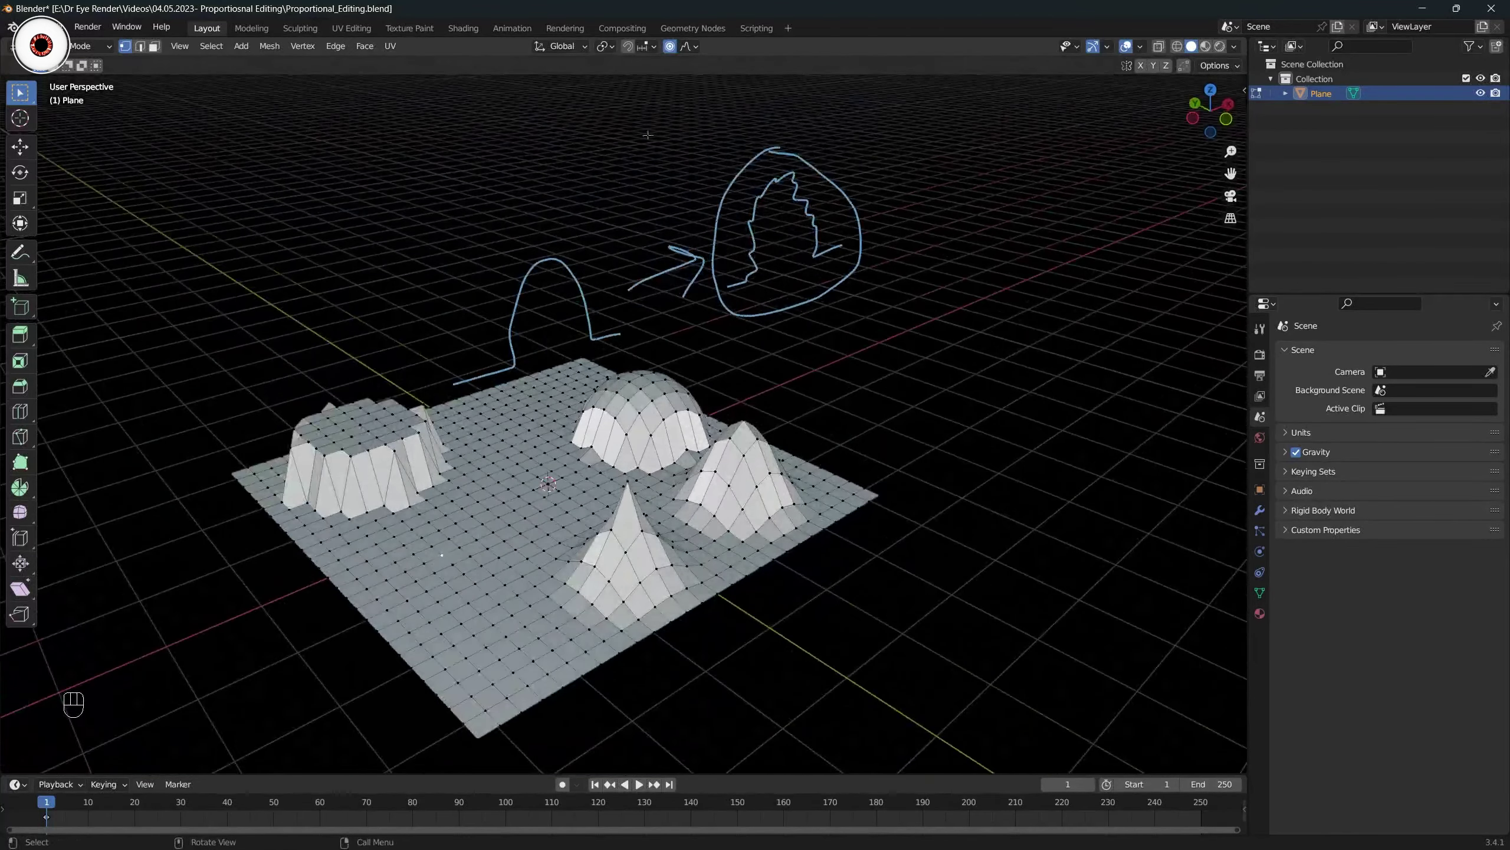
click(693, 48)
middle_drag(412, 487, 411, 480)
click(20, 147)
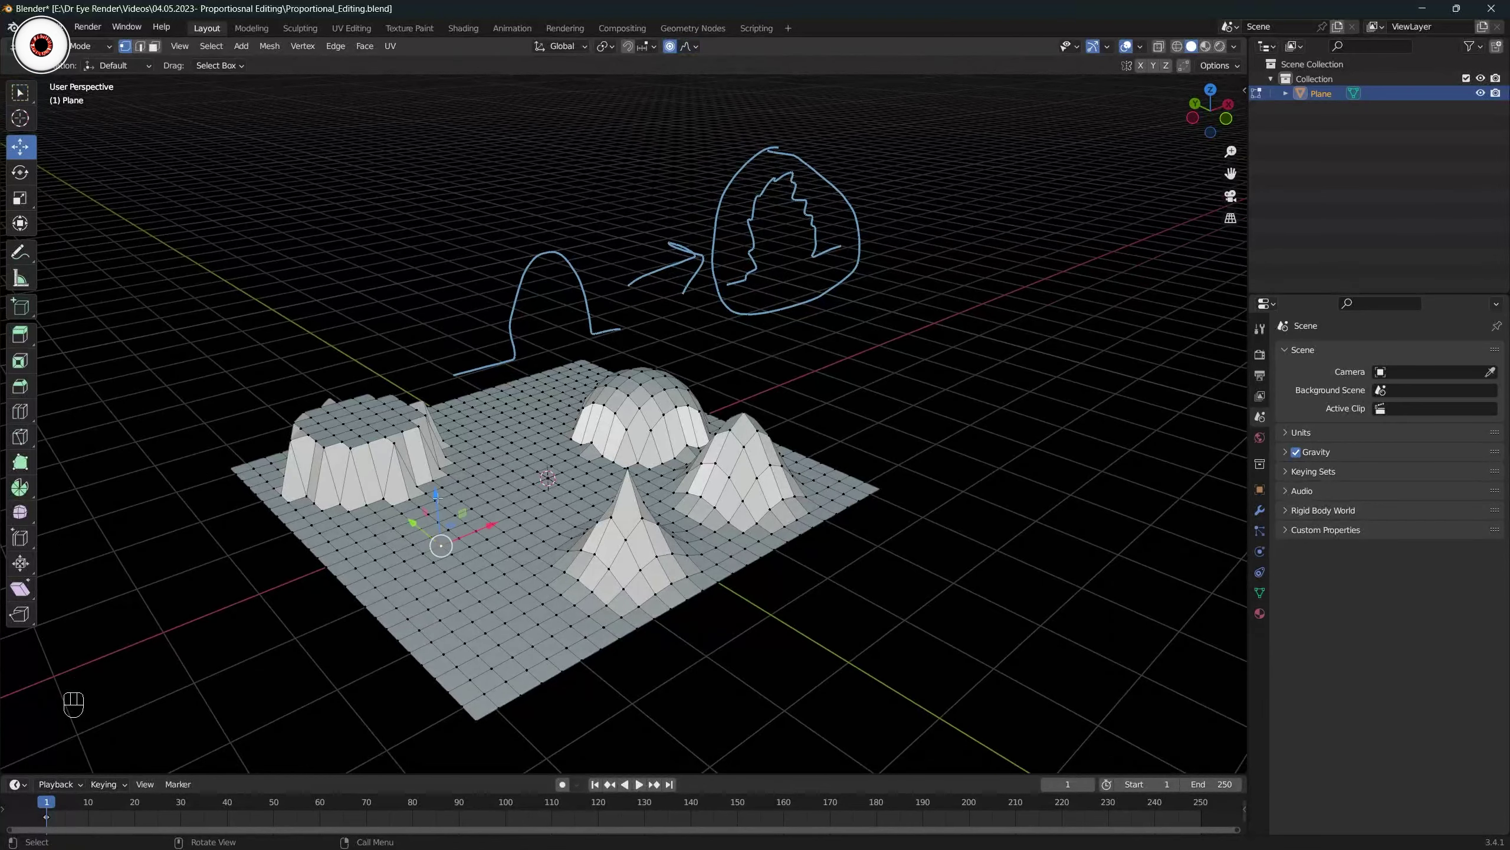
drag(437, 497, 497, 425)
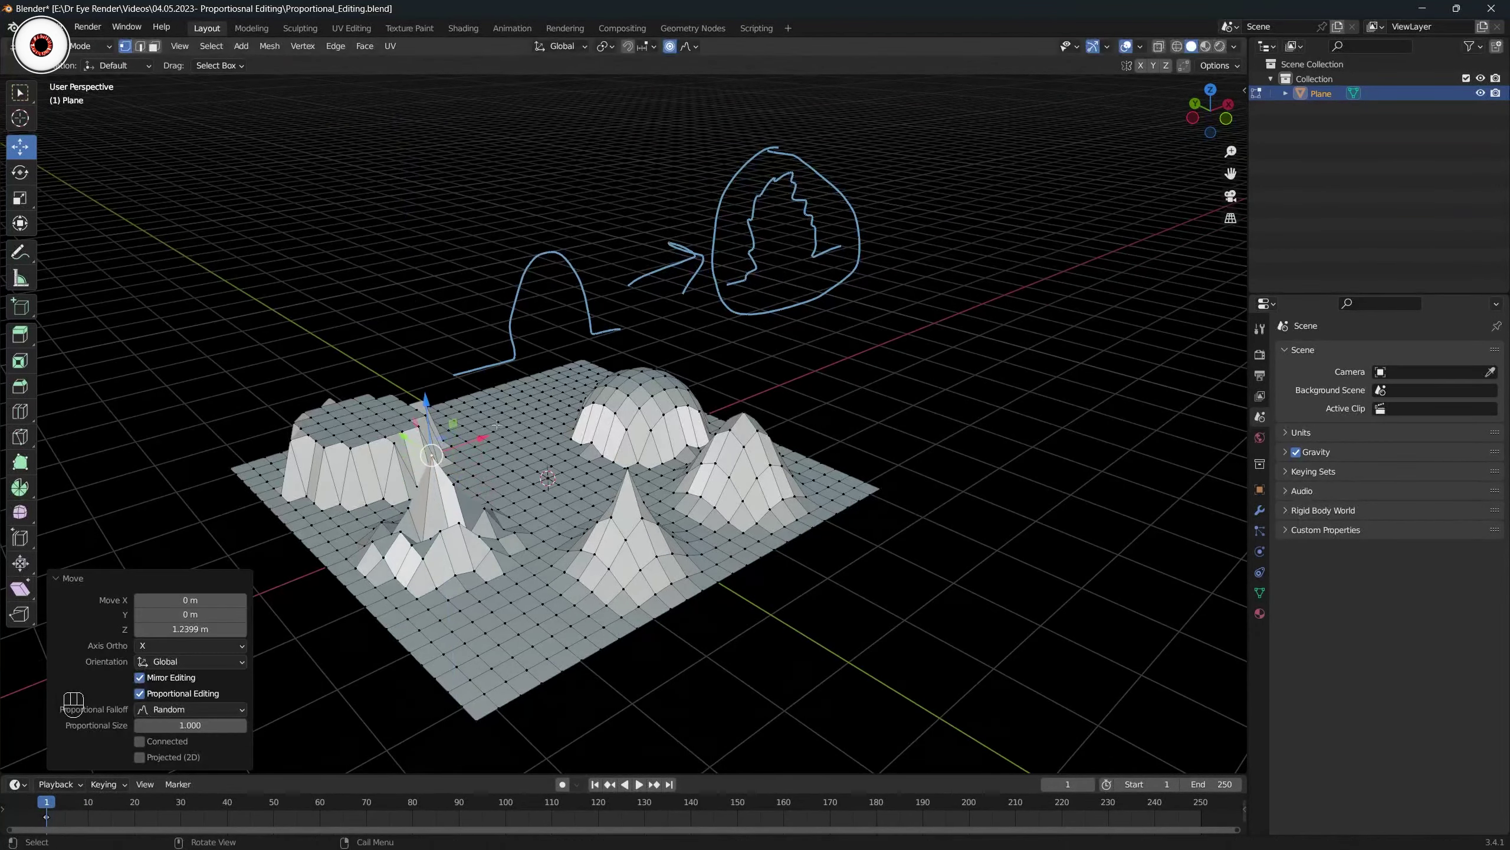
Annotate a circled number 1 above the peaks, followed by an arrow pointing right.
middle_drag(497, 425, 624, 425)
scroll(624, 425, up, 2)
mouse_move(708, 500)
middle_down()
mouse_move(598, 467)
mouse_move(719, 505)
middle_up()
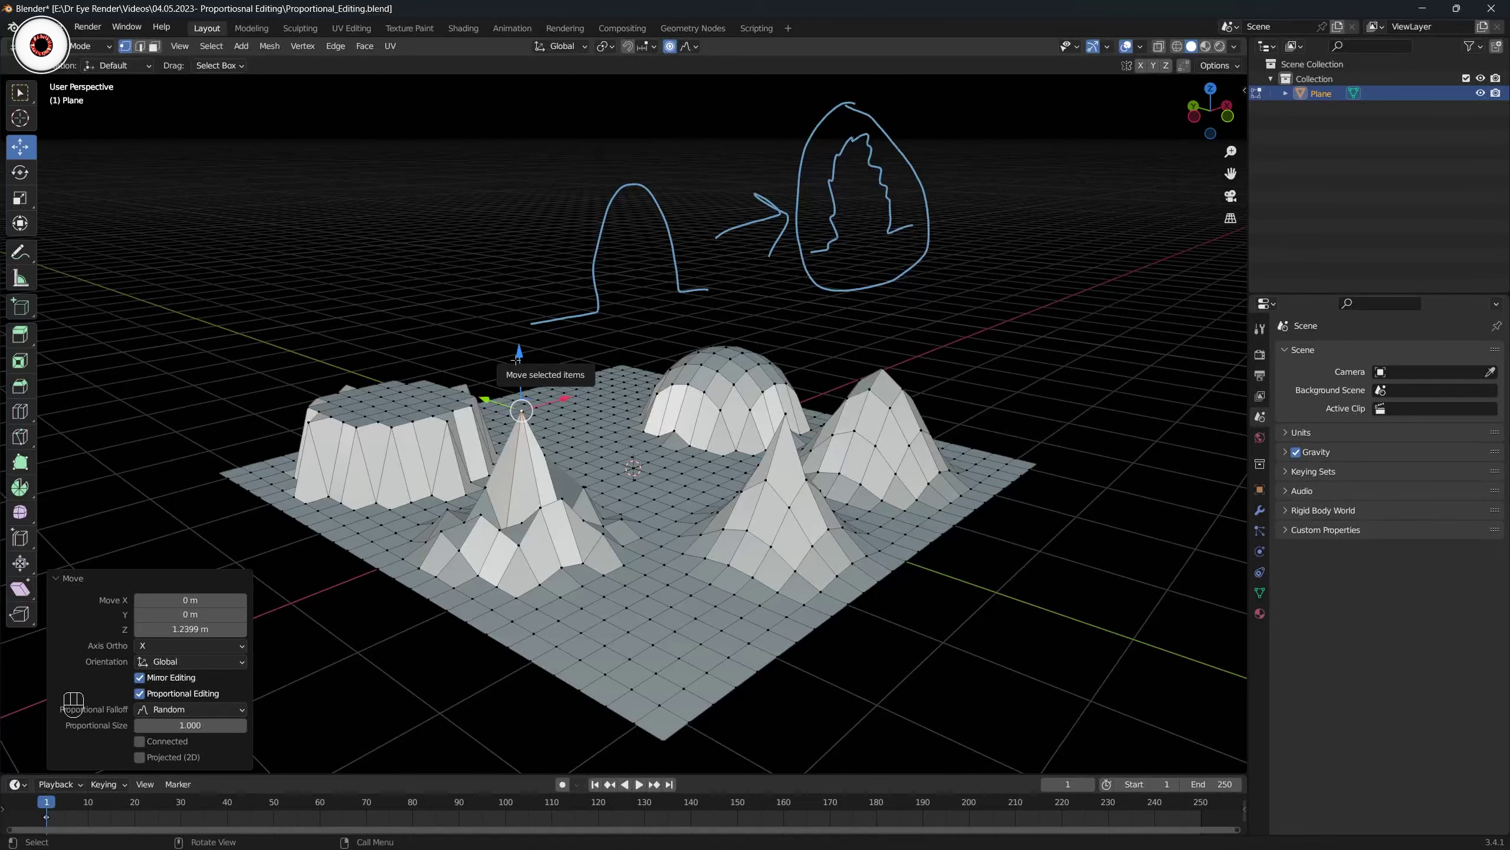
middle_drag(650, 270, 611, 268)
shift+middle_drag(611, 267, 493, 376)
click(20, 253)
middle_drag(413, 287, 407, 256)
click(690, 47)
shift+middle_drag(215, 212, 219, 275)
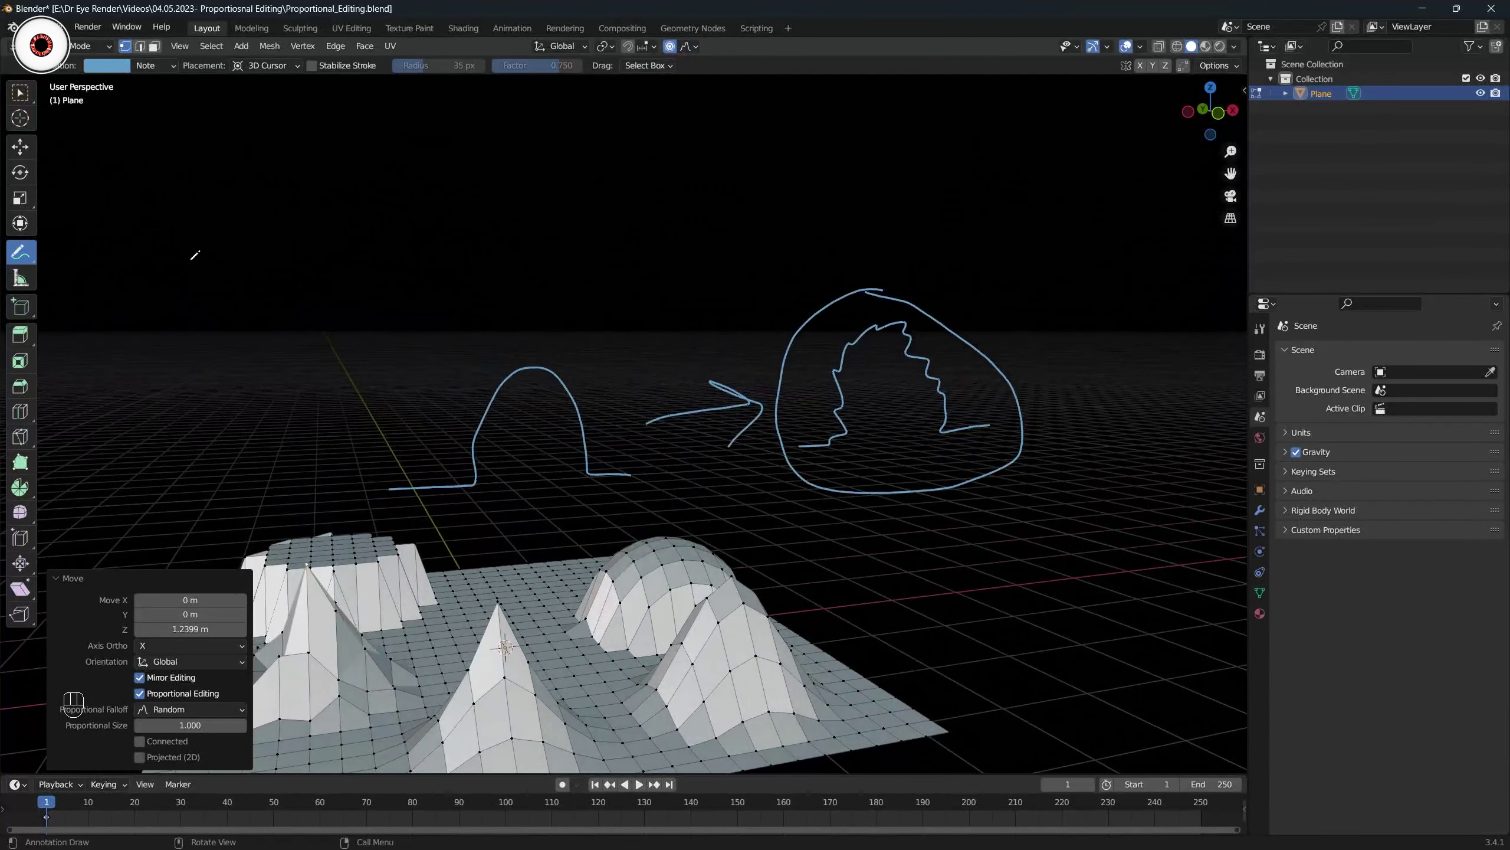
mouse_move(144, 284)
mouse_down()
mouse_move(158, 253)
mouse_move(174, 312)
mouse_up()
mouse_move(151, 229)
mouse_down()
mouse_move(183, 351)
mouse_move(157, 225)
mouse_up()
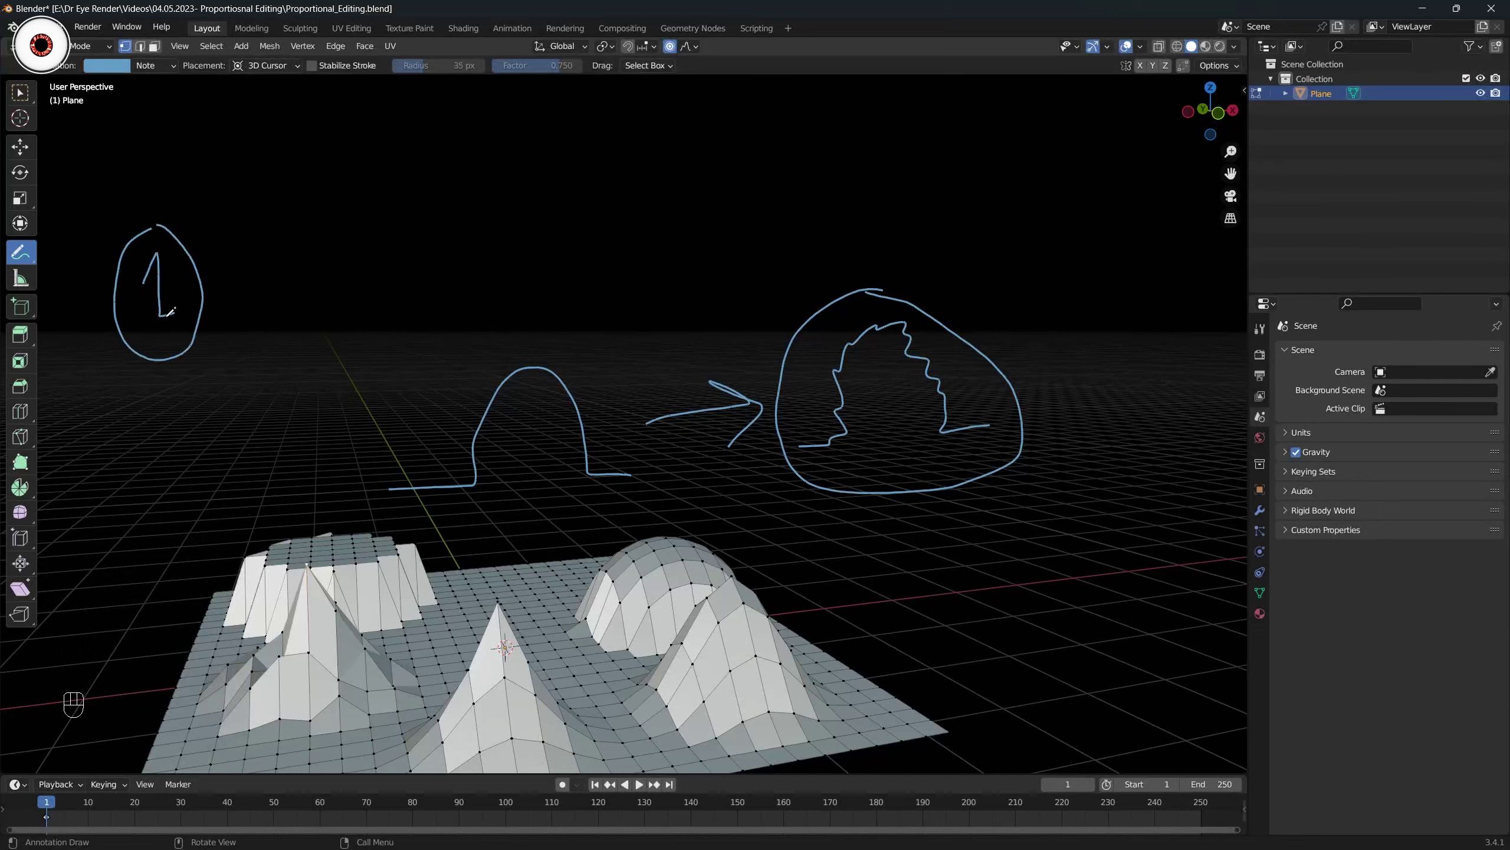
drag(147, 322, 299, 283)
drag(271, 259, 284, 299)
Annotate four dots in a square after the arrow, with another arrow leading right from them.
shift+middle_drag(383, 239, 315, 273)
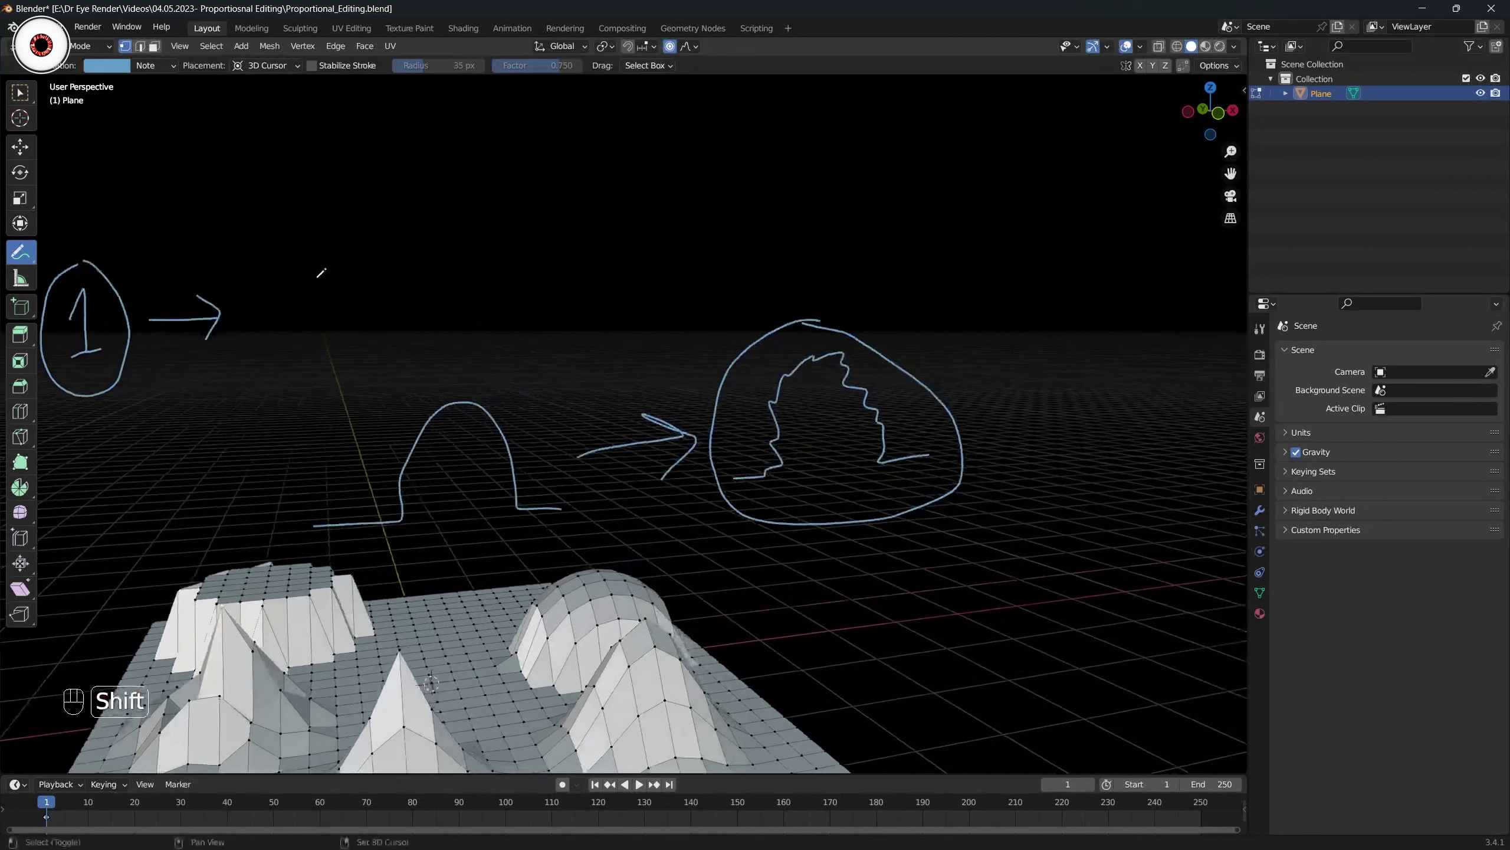
click(261, 255)
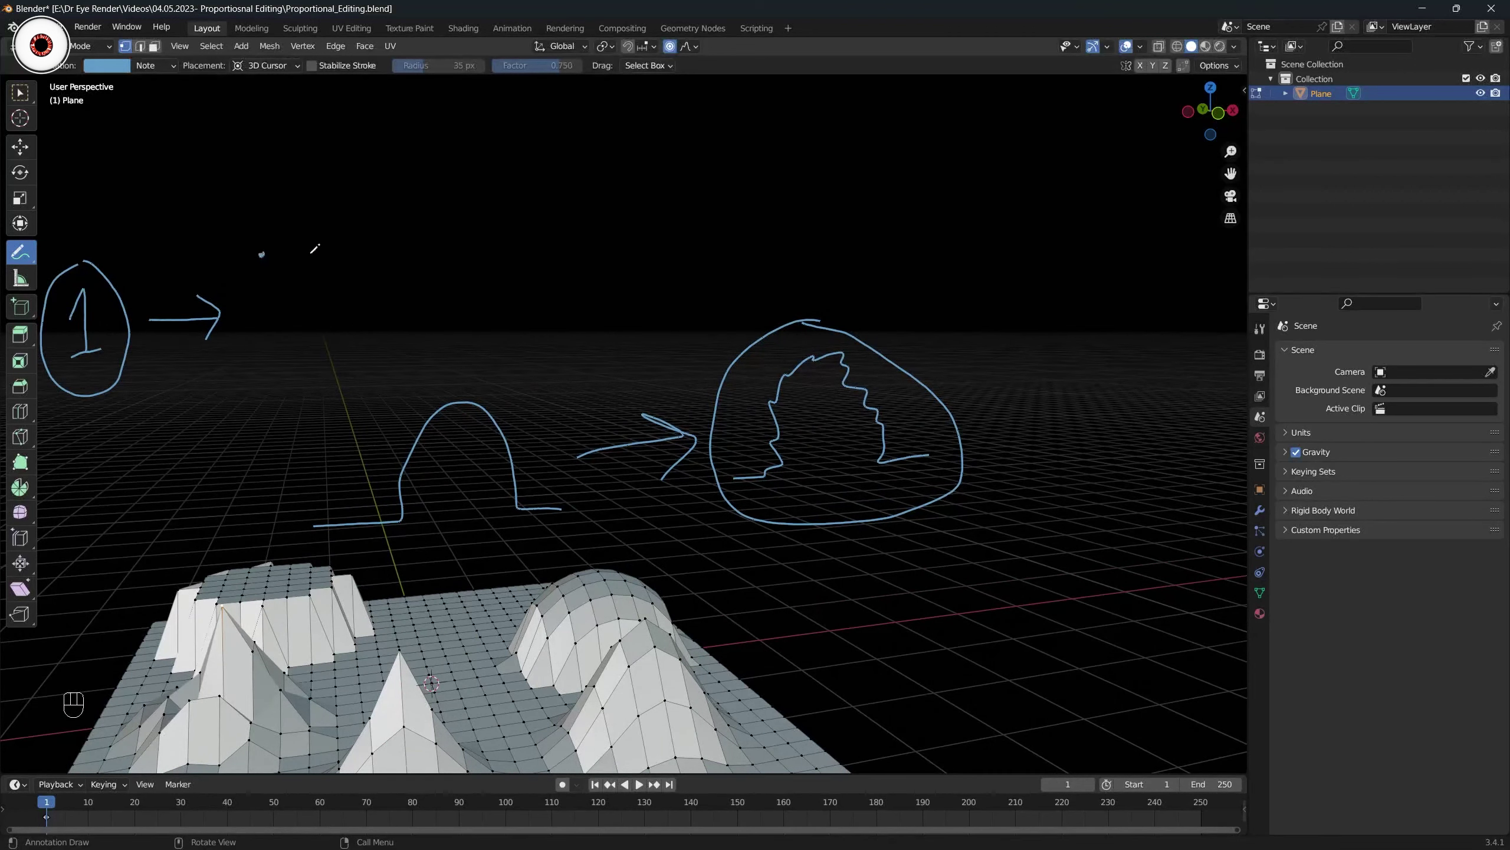
click(316, 253)
click(266, 295)
click(316, 290)
mouse_move(347, 271)
mouse_down()
mouse_move(397, 257)
mouse_move(412, 277)
mouse_up()
shift+middle_drag(481, 241, 469, 263)
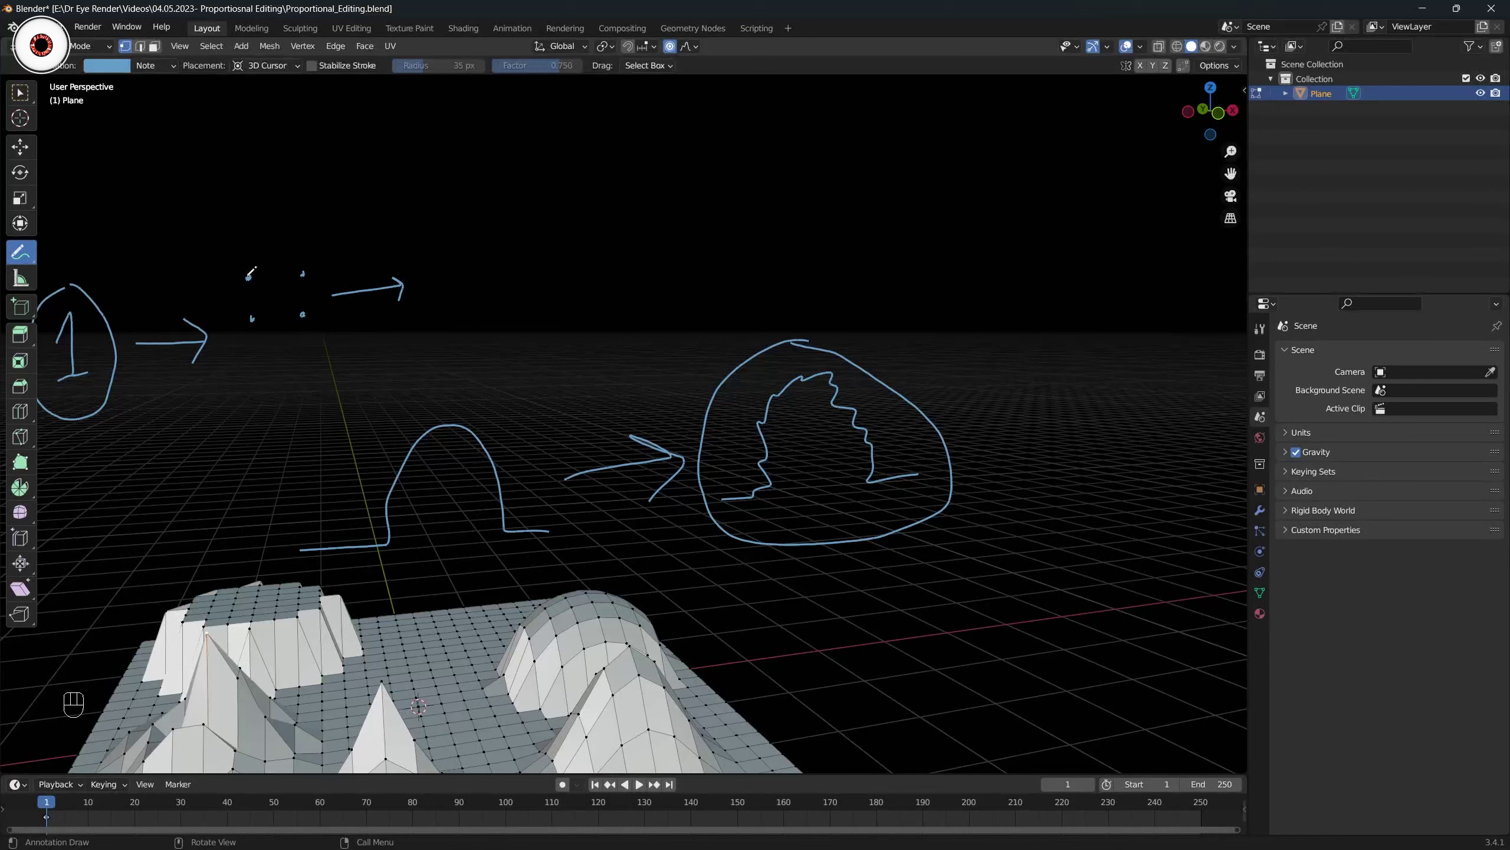
Circle the four annotated dots and draw an upward arrow from them to a small circled 1.
click(685, 45)
click(656, 191)
mouse_move(306, 241)
mouse_down()
mouse_move(229, 280)
mouse_move(326, 351)
mouse_move(291, 225)
mouse_up()
drag(260, 221, 262, 172)
mouse_move(254, 169)
mouse_down()
mouse_move(269, 162)
mouse_move(273, 179)
mouse_up()
mouse_move(278, 123)
mouse_down()
mouse_move(287, 146)
mouse_move(273, 125)
mouse_move(309, 144)
mouse_move(289, 108)
mouse_up()
click(685, 46)
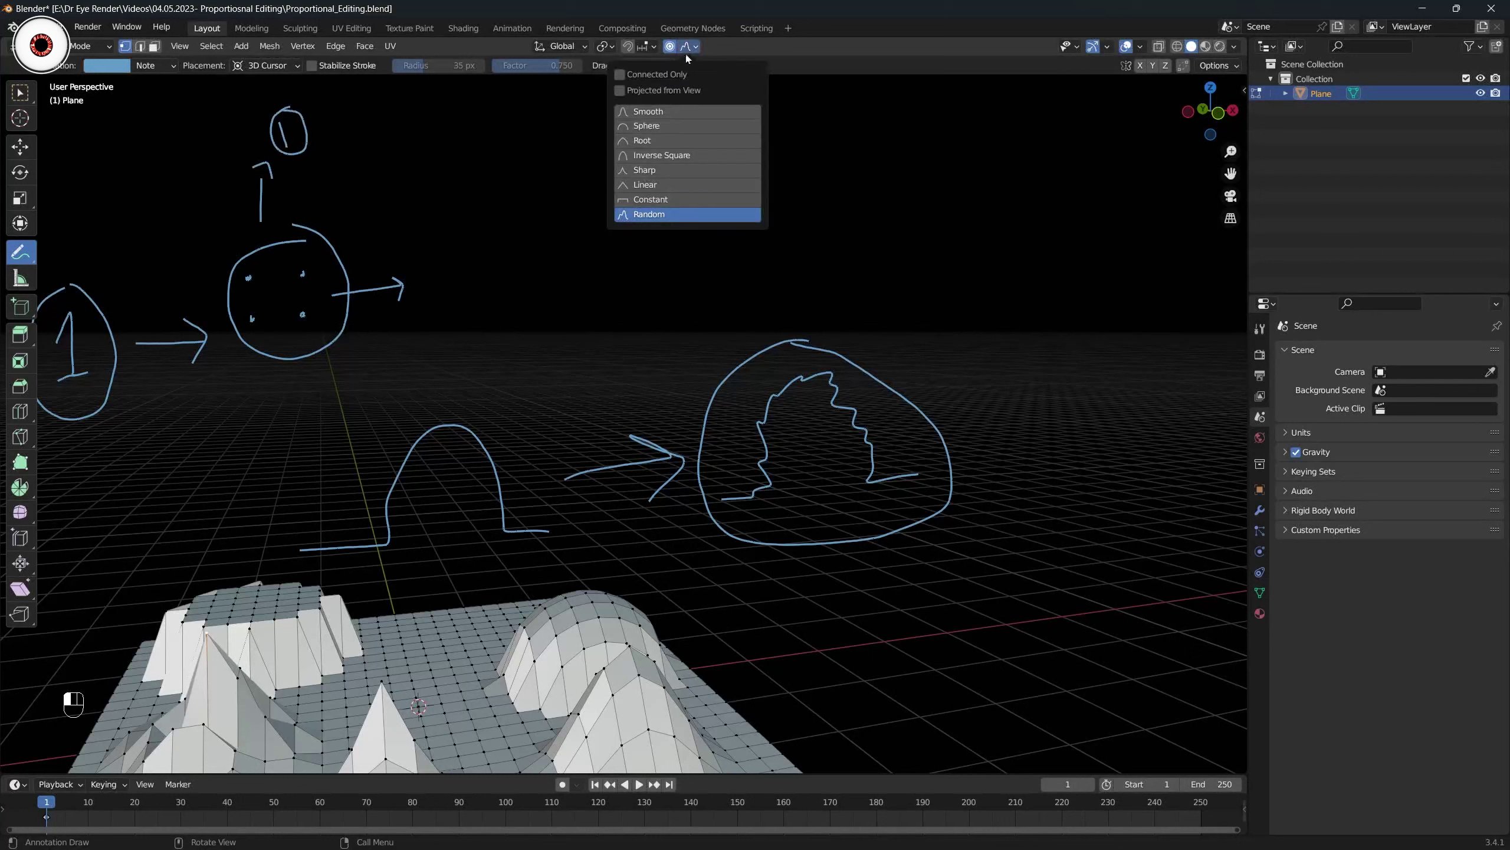
click(650, 213)
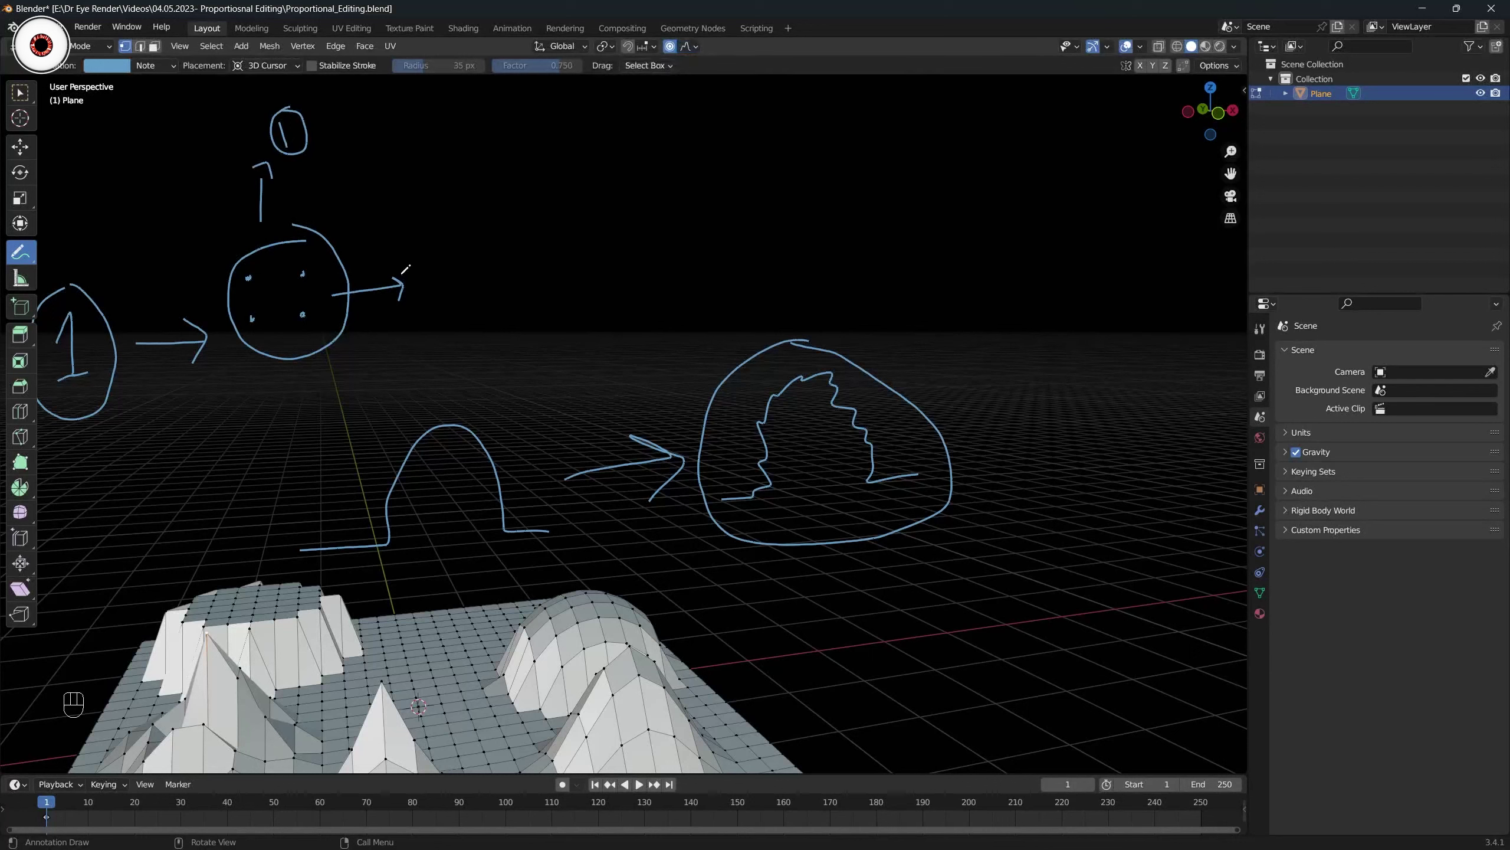
click(689, 46)
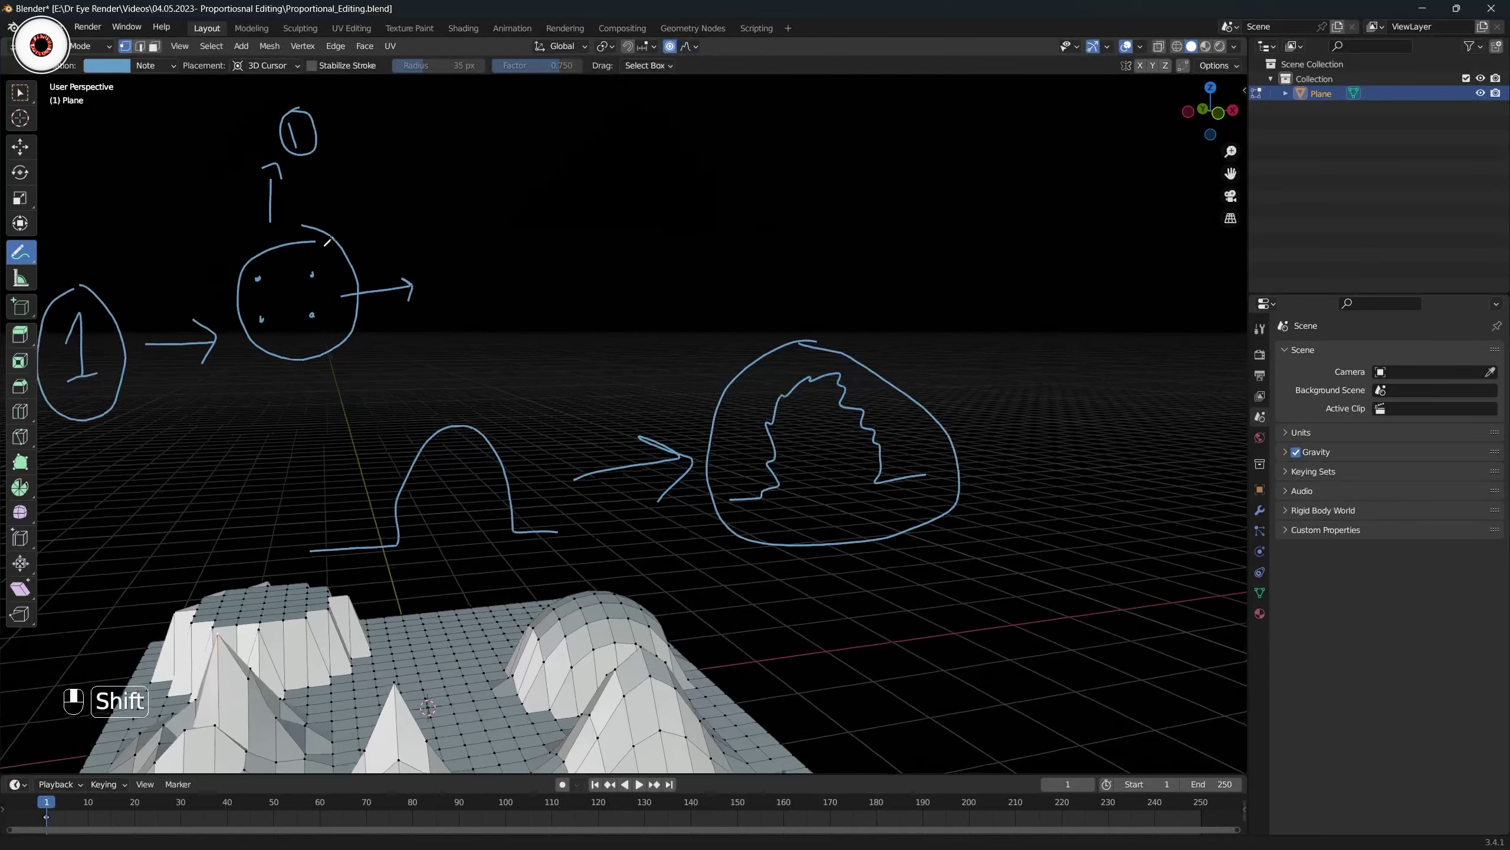
shift+middle_drag(180, 266, 211, 274)
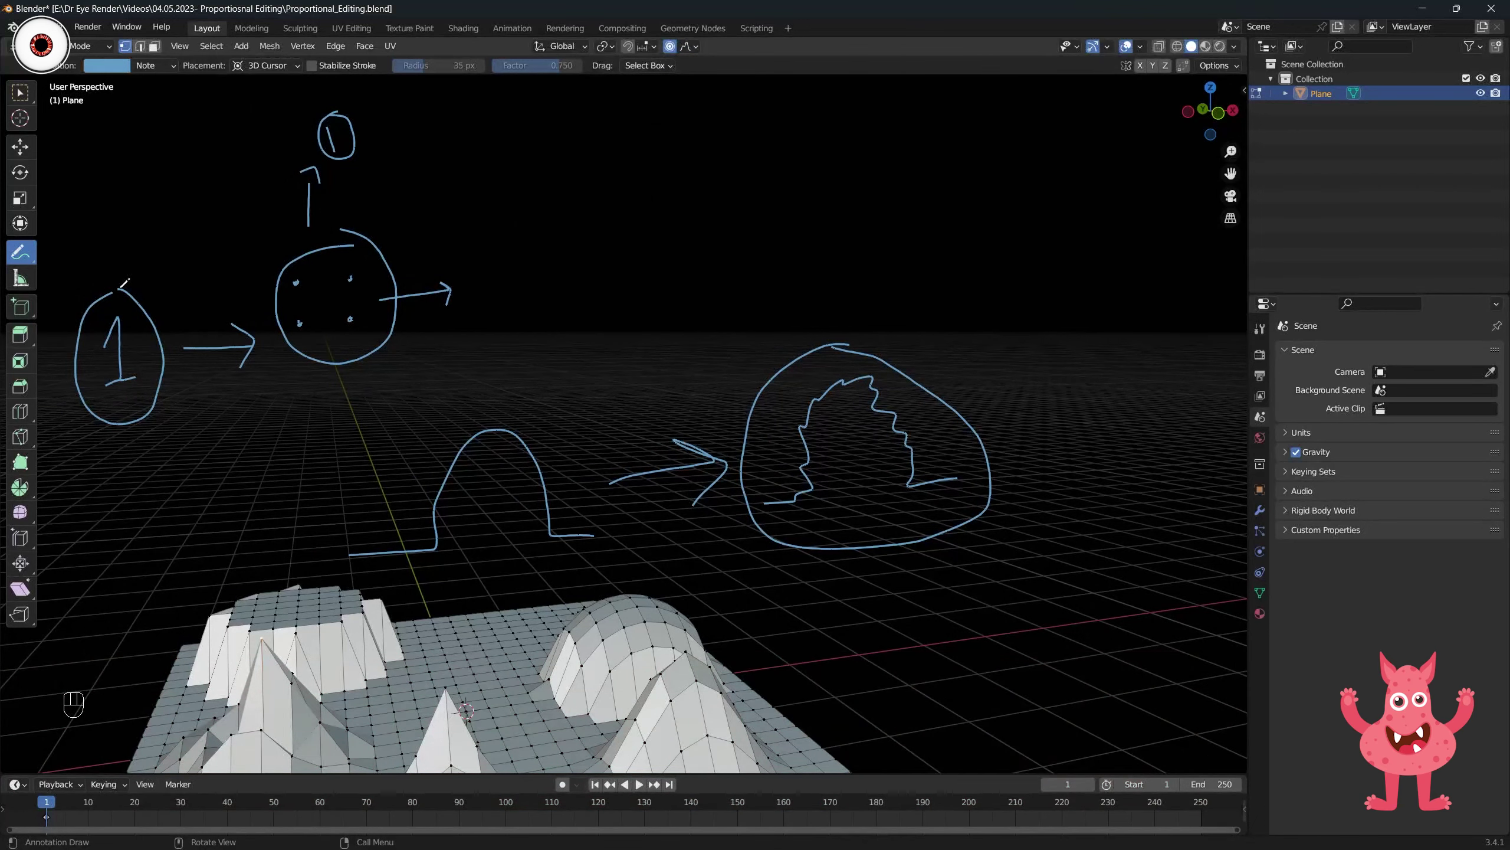
shift+middle_drag(196, 297, 129, 302)
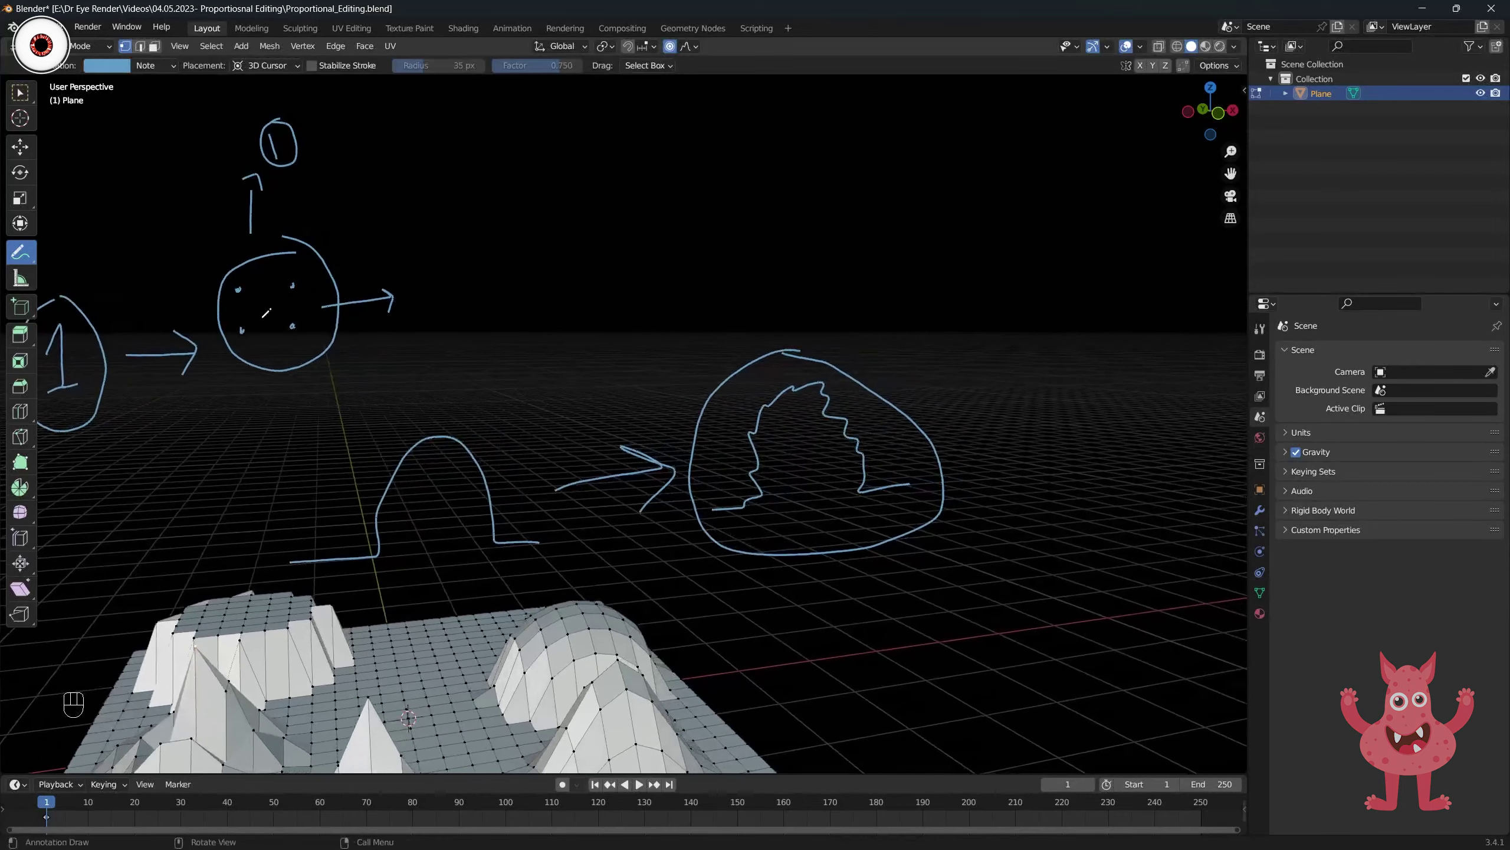
Annotate curved arrows from the four dots to a second group of four differently sized dots, and circle that group.
shift+middle_drag(404, 287, 374, 296)
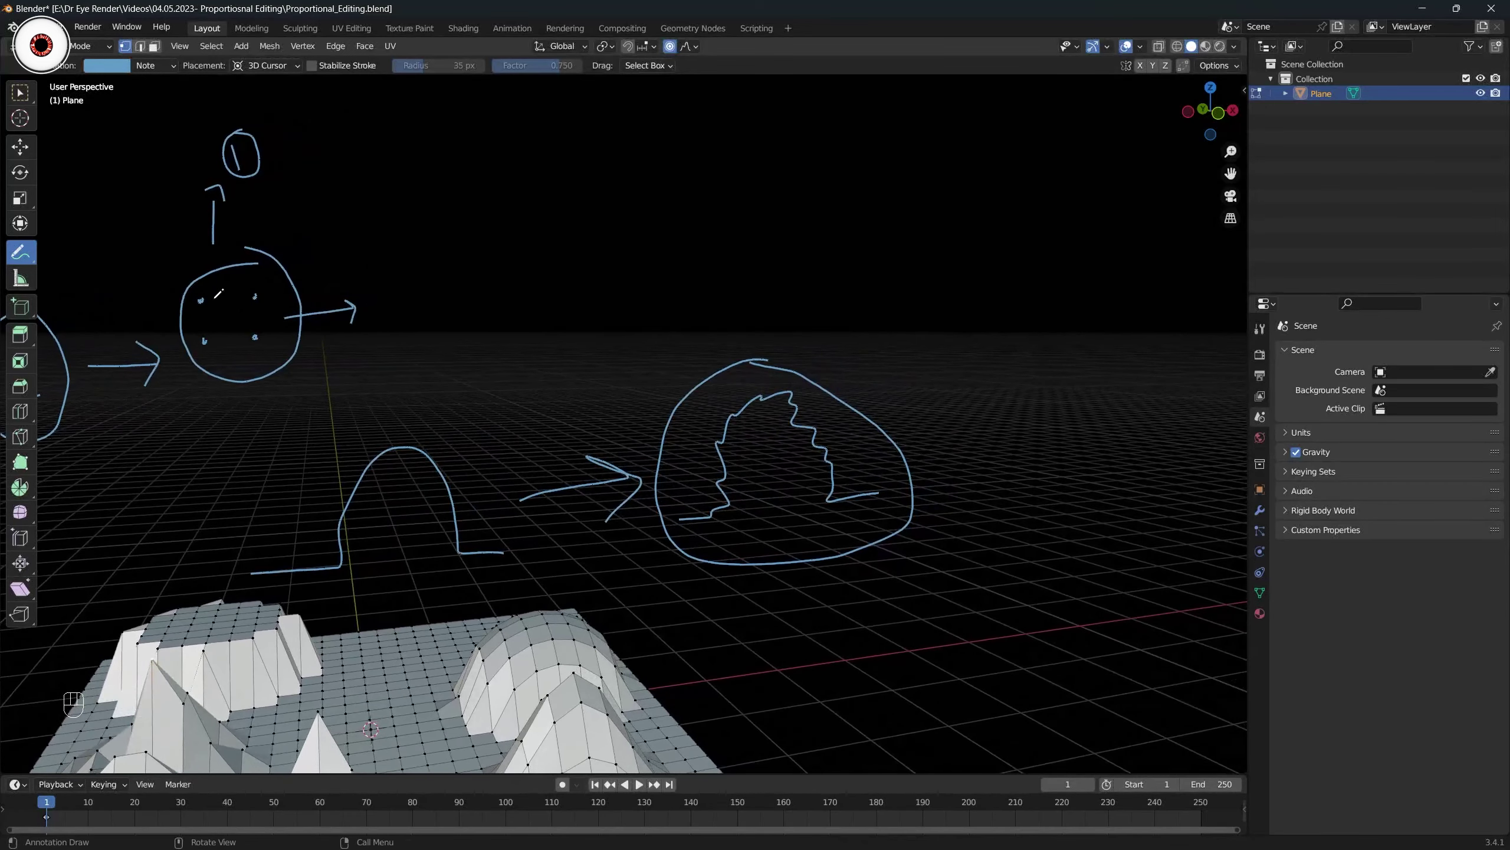
mouse_move(211, 294)
mouse_down()
mouse_move(445, 262)
mouse_move(422, 280)
mouse_up()
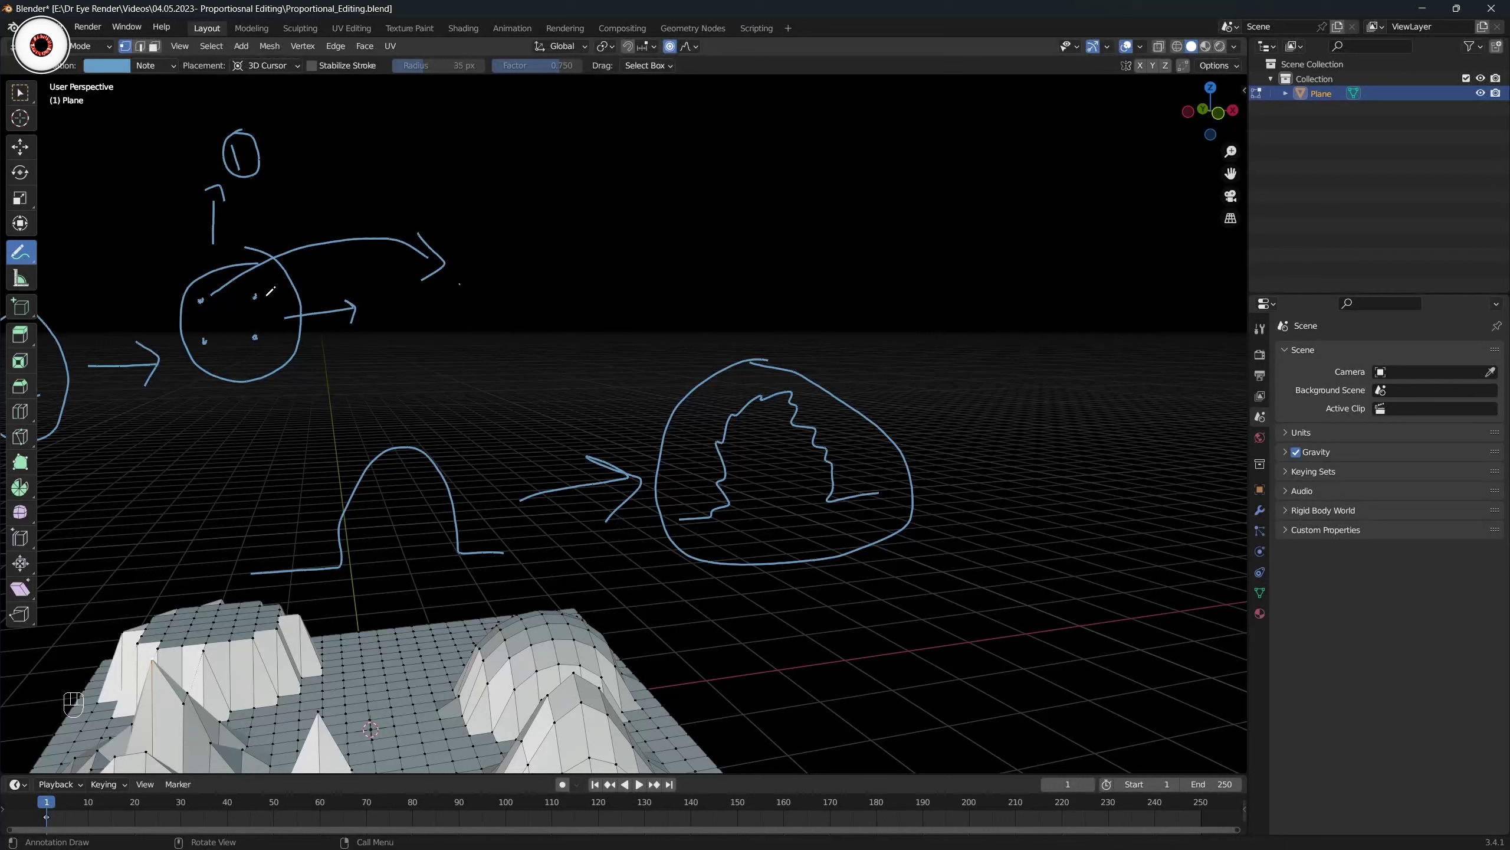
mouse_move(266, 295)
mouse_down()
mouse_move(467, 219)
mouse_move(517, 272)
mouse_move(511, 289)
mouse_up()
mouse_move(229, 363)
mouse_down()
mouse_move(437, 328)
mouse_move(439, 344)
mouse_move(474, 320)
mouse_up()
mouse_move(266, 341)
mouse_down()
mouse_move(342, 411)
mouse_move(488, 351)
mouse_move(510, 325)
mouse_up()
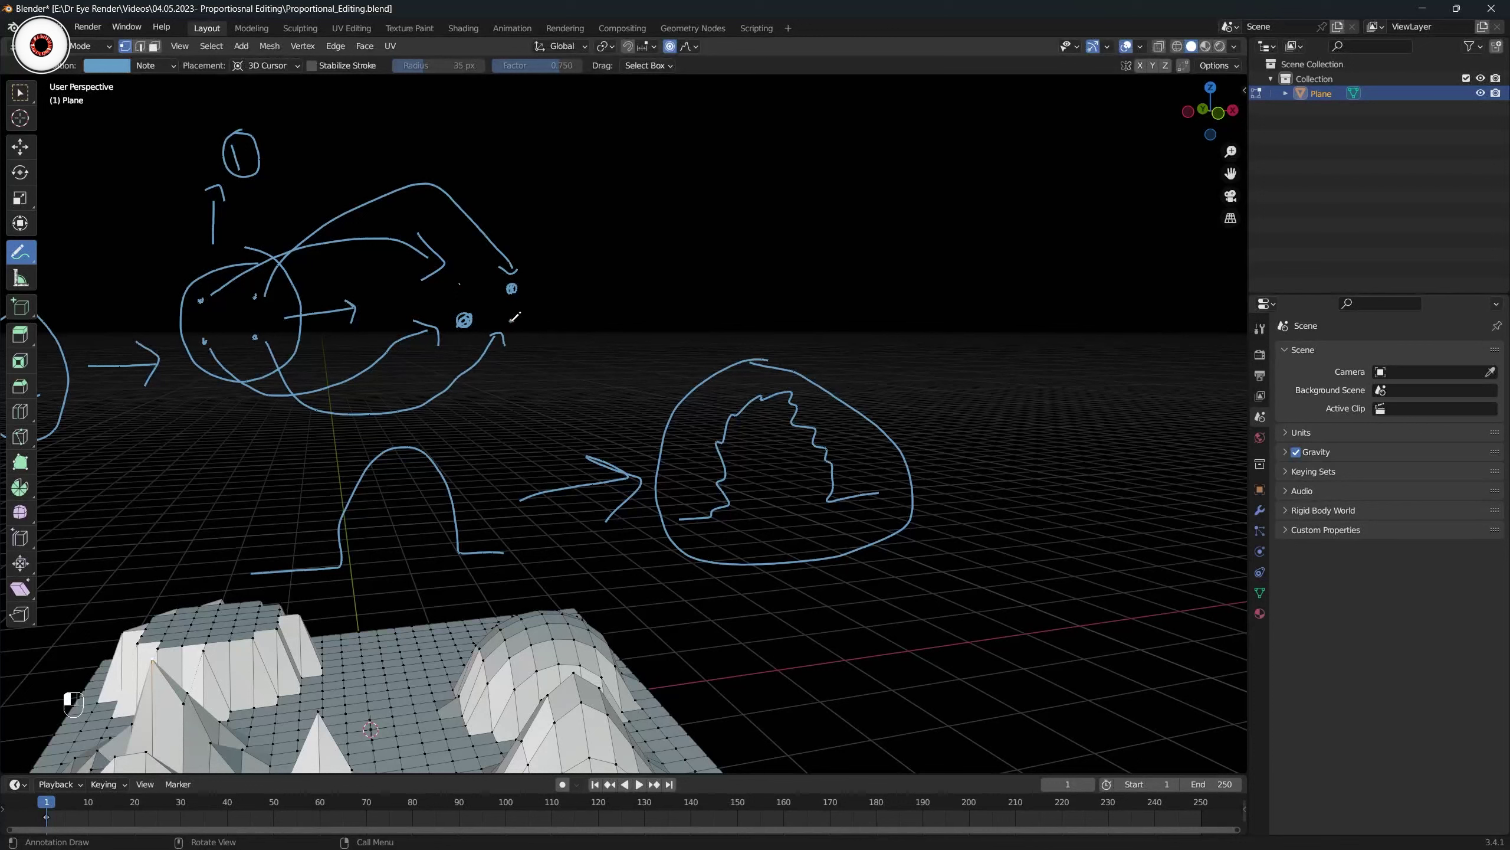
click(512, 321)
mouse_move(507, 262)
mouse_down()
mouse_move(490, 253)
mouse_move(440, 325)
mouse_move(535, 354)
mouse_move(503, 246)
mouse_up()
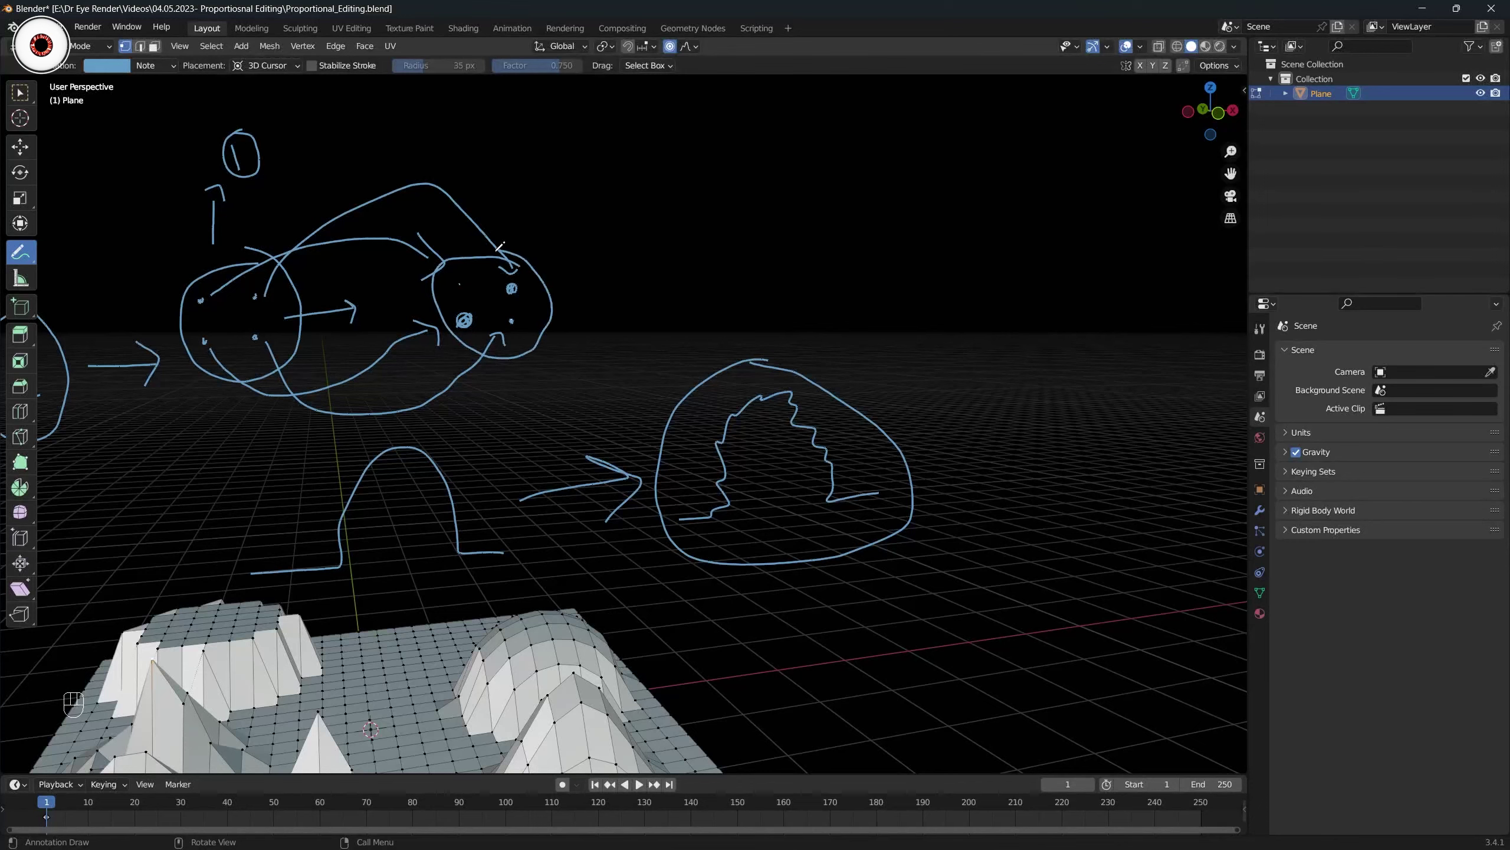
shift+middle_drag(256, 297, 392, 299)
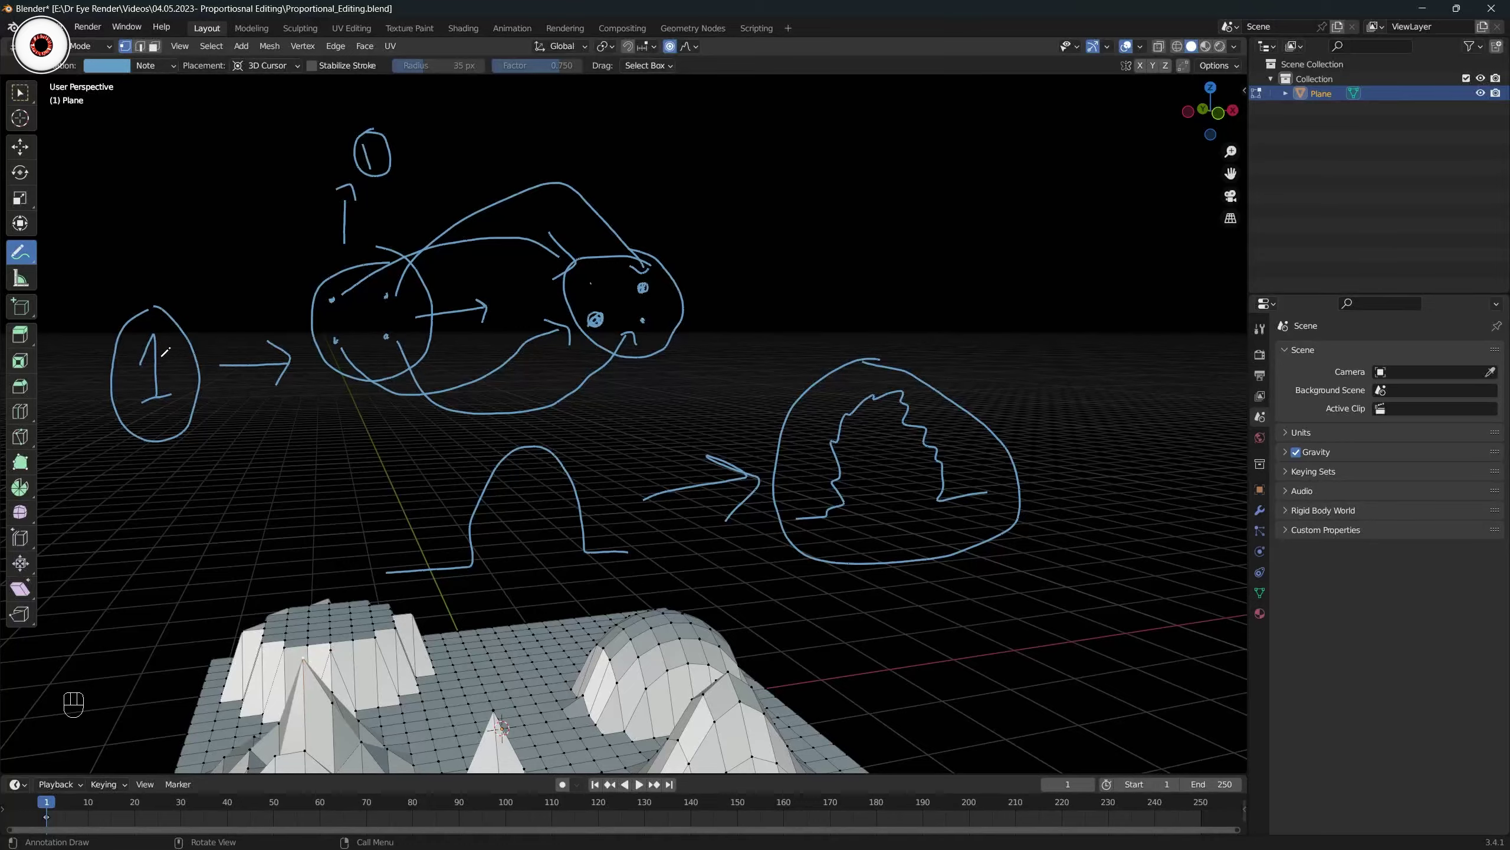
Erase all the annotations above the peaks and save the file.
shift+middle_drag(277, 441, 323, 301)
mouse_move(417, 377)
middle_down()
mouse_move(442, 409)
mouse_move(428, 318)
middle_up()
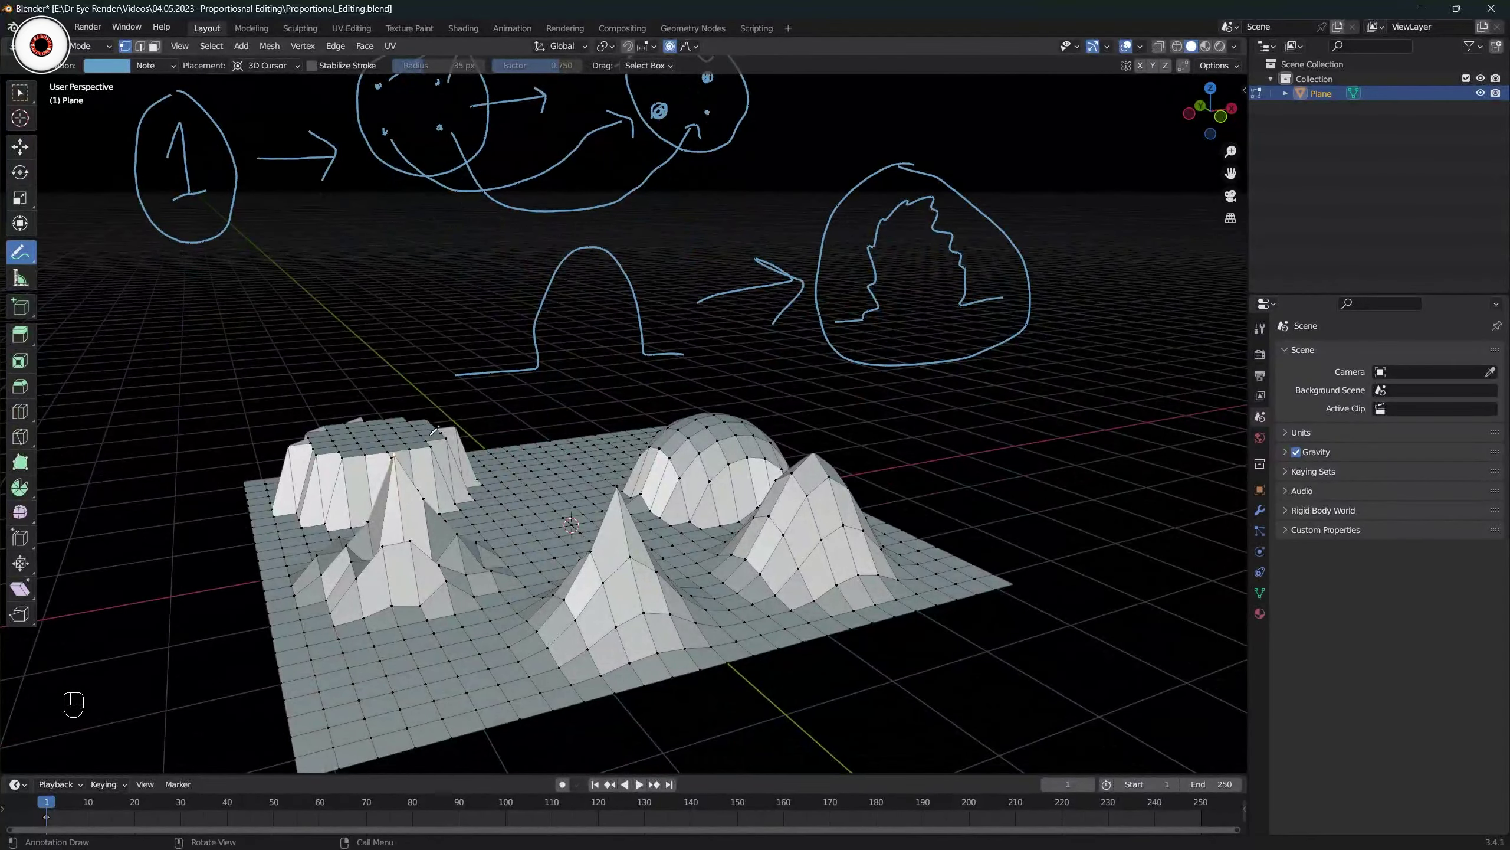
mouse_move(427, 437)
middle_down()
mouse_move(482, 496)
mouse_move(459, 489)
middle_up()
scroll(579, 268, down, 3)
shift+middle_drag(598, 267, 557, 295)
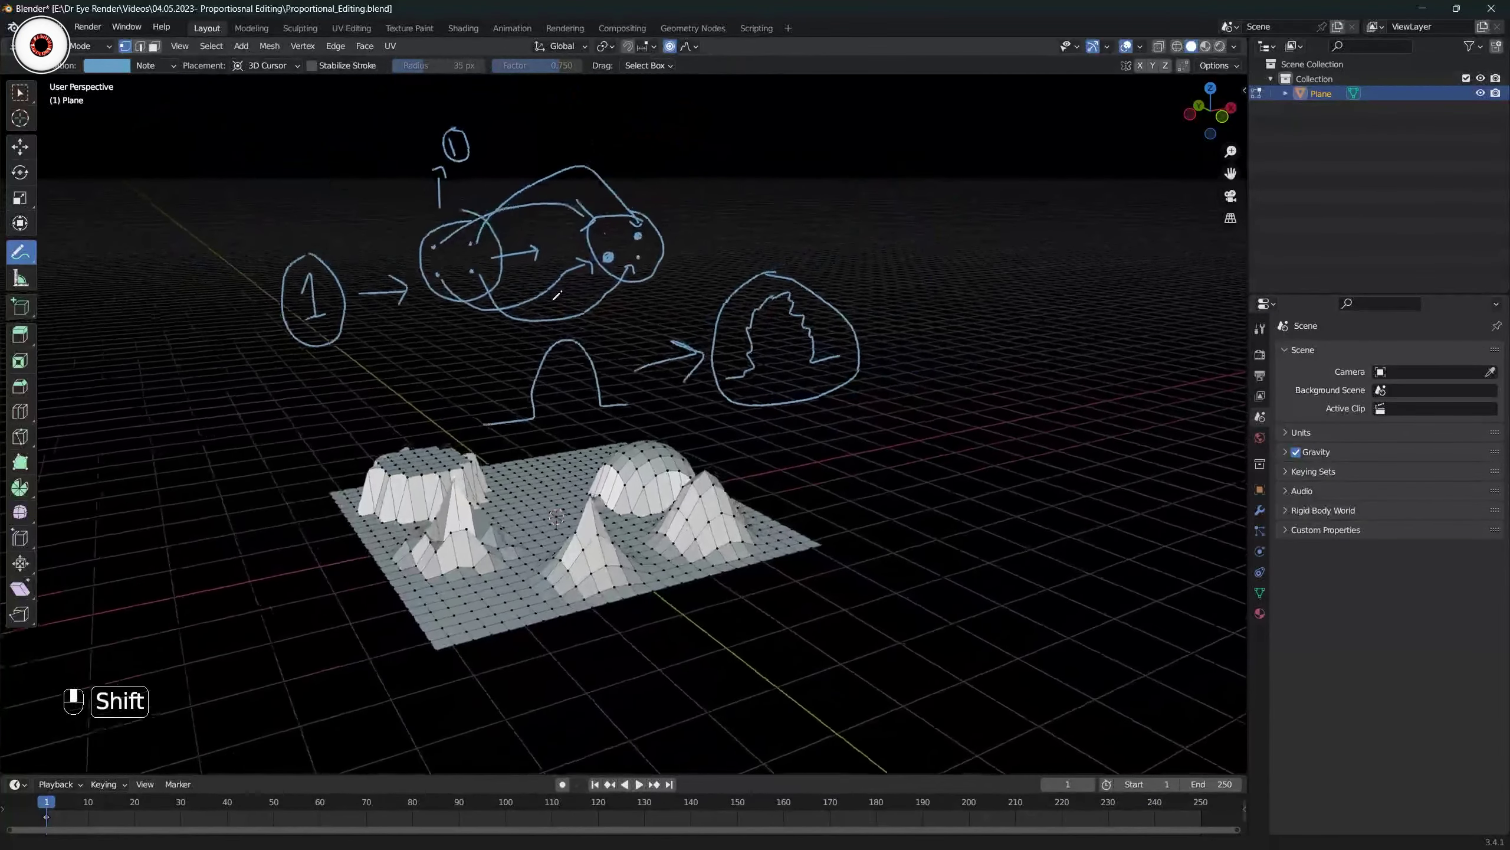
scroll(557, 295, up, 2)
mouse_move(20, 252)
mouse_down()
mouse_move(76, 269)
mouse_move(102, 343)
mouse_up()
shift+middle_drag(380, 197, 362, 254)
mouse_move(404, 208)
mouse_down()
mouse_move(193, 263)
mouse_move(116, 351)
mouse_move(852, 348)
mouse_move(954, 226)
mouse_up()
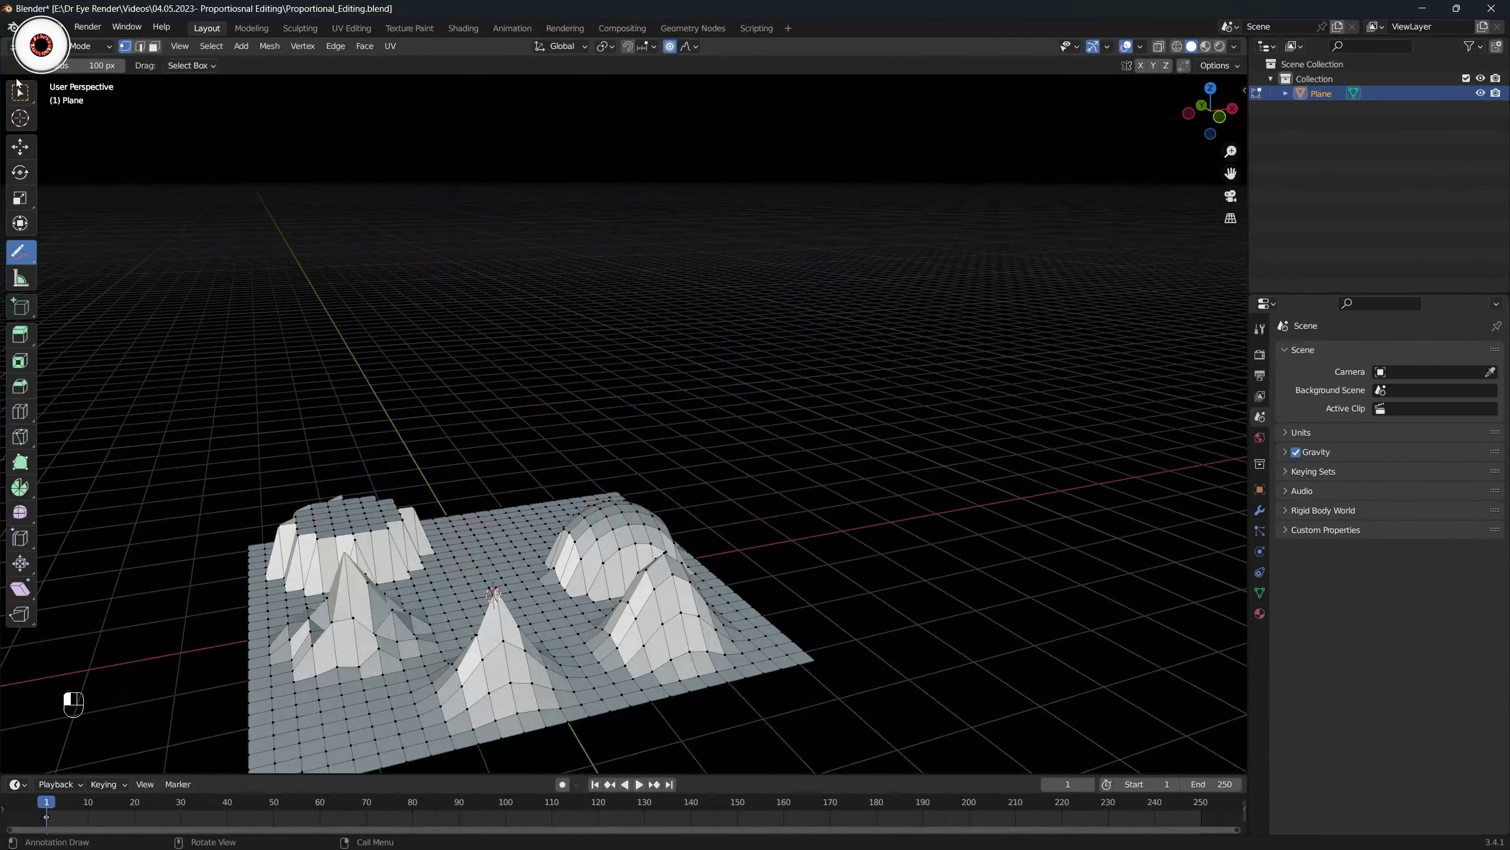
click(19, 92)
key(ctrl+s)
Switch the plane with the peaks to Object Mode and save the file.
click(690, 46)
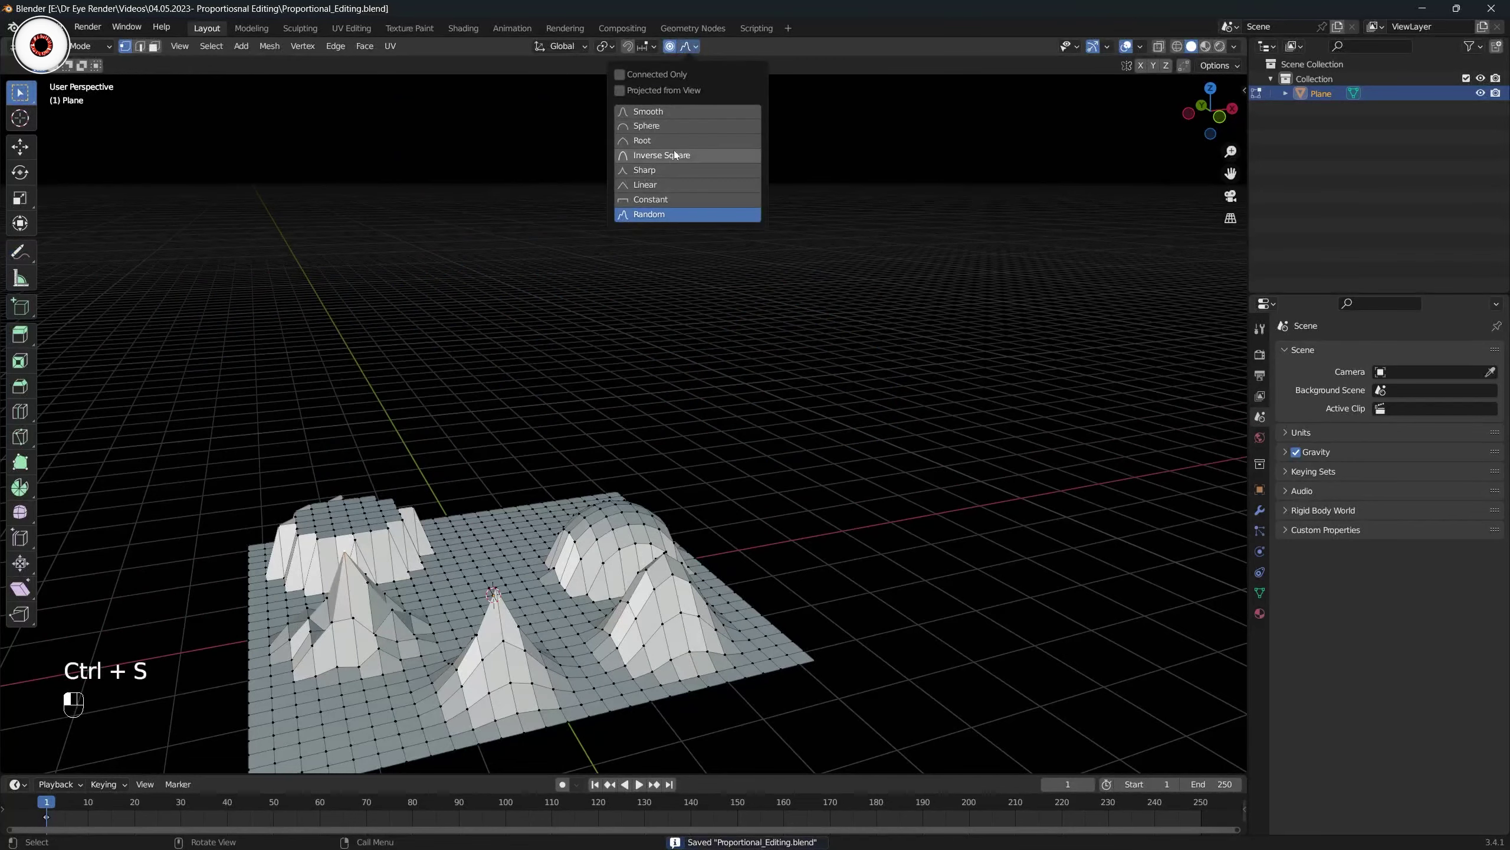
middle_drag(476, 351, 473, 302)
key(ctrl+Tab)
click(423, 437)
middle_drag(556, 415, 481, 413)
key(ctrl+s)
Deselect the plane with the peaks and add a new 2 m plane at the world origin.
key(shift+a)
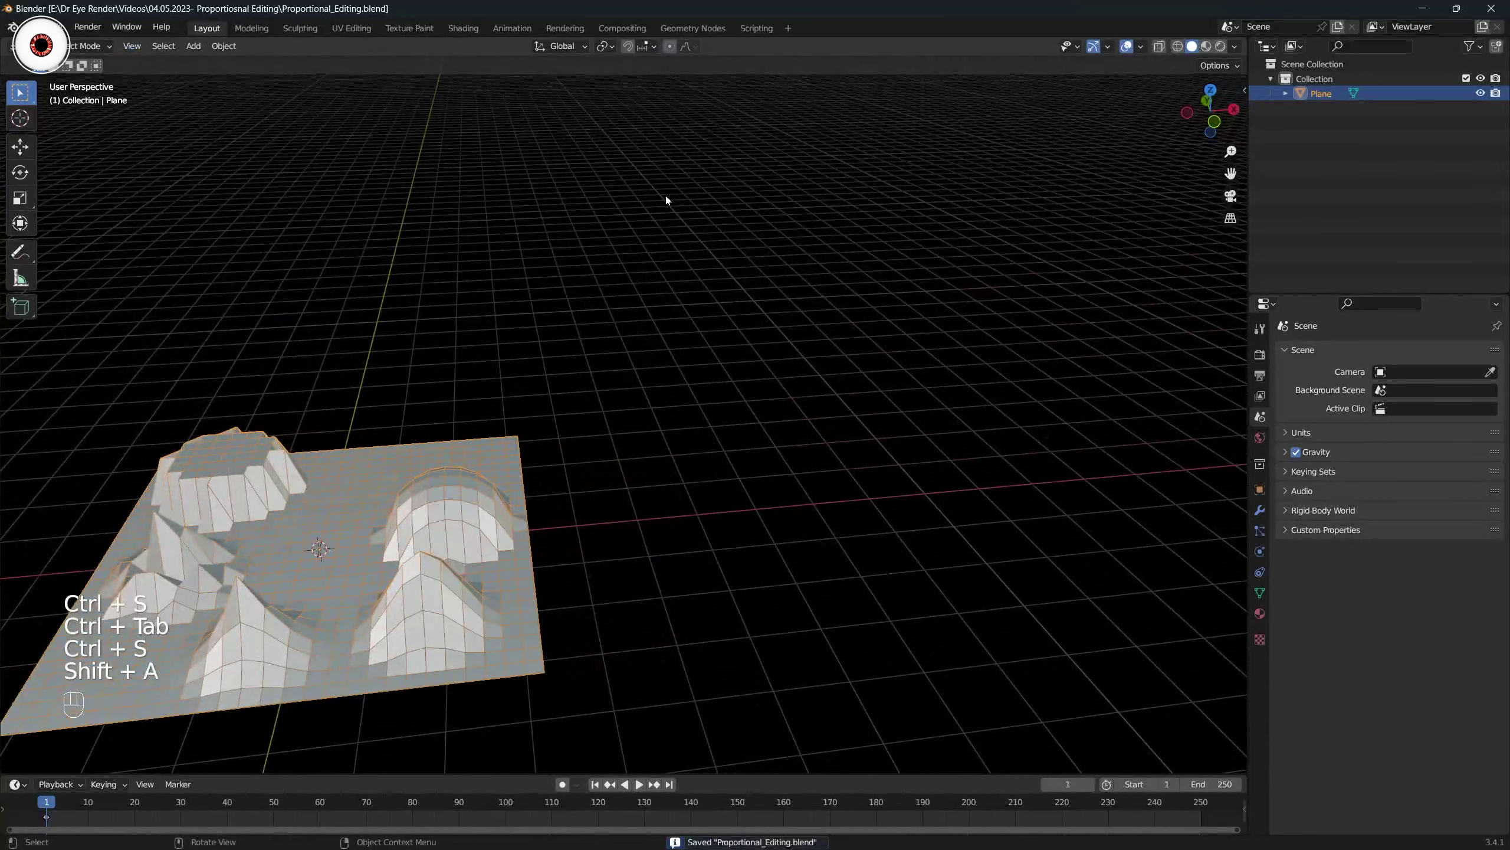
click(686, 45)
click(620, 432)
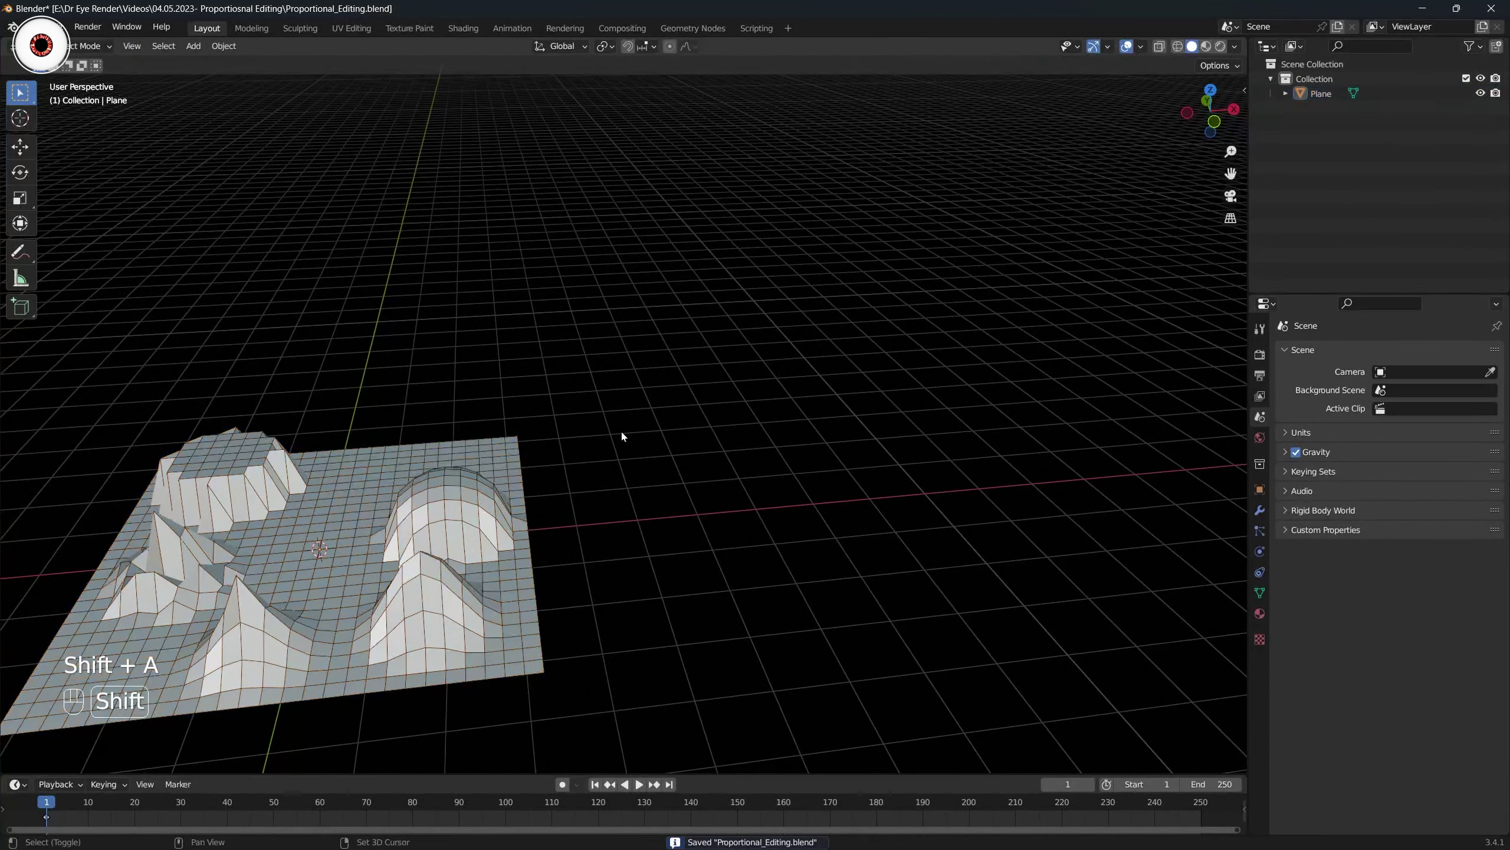
key(shift+a)
click(696, 434)
scroll(473, 473, down, 2)
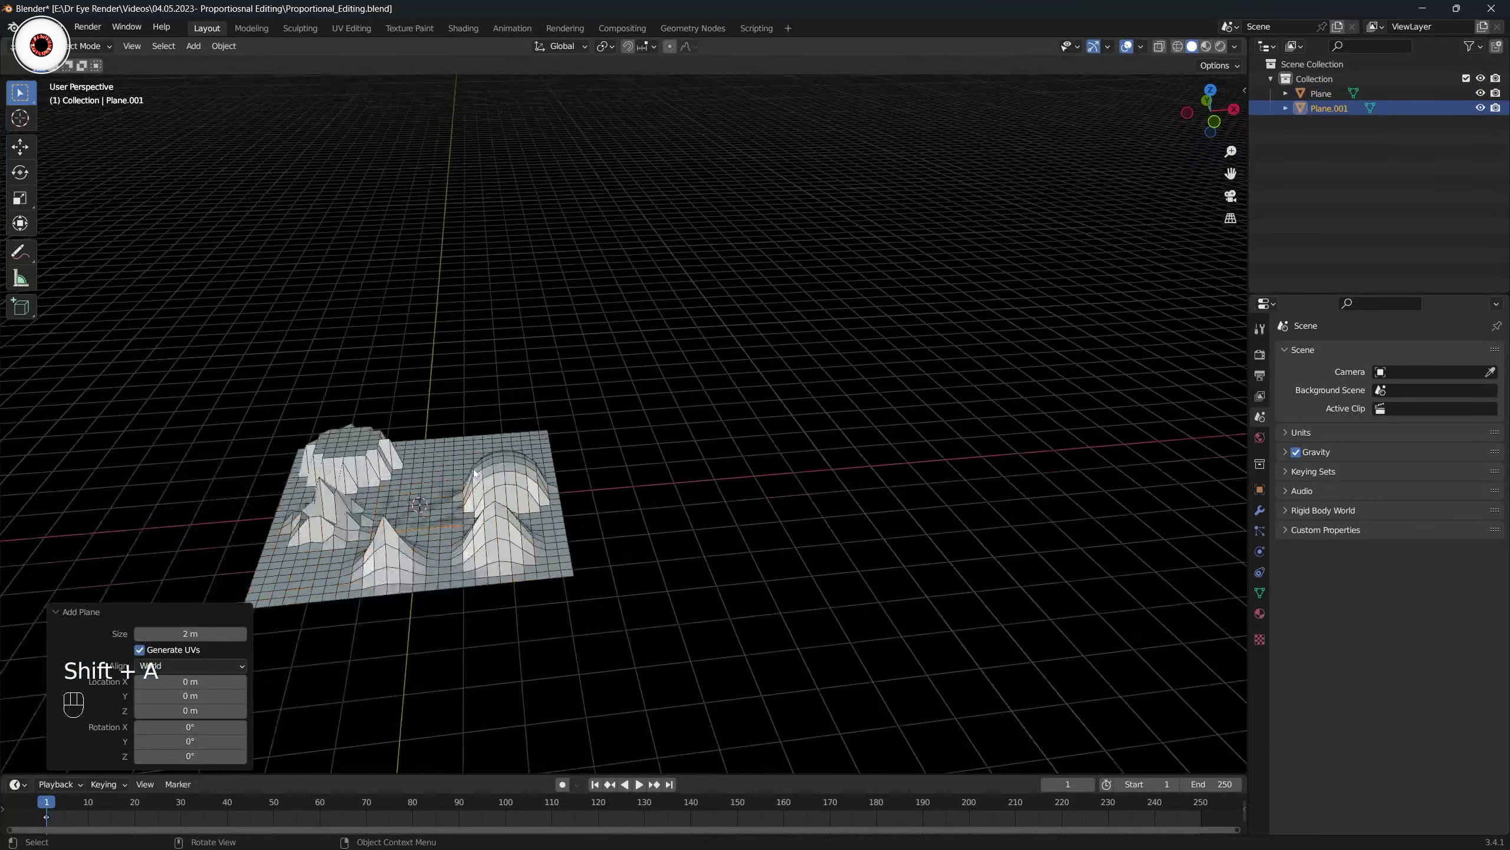
click(82, 614)
Move the new plane along X until it lies beside the peaks and scale it up to a similar size.
click(20, 146)
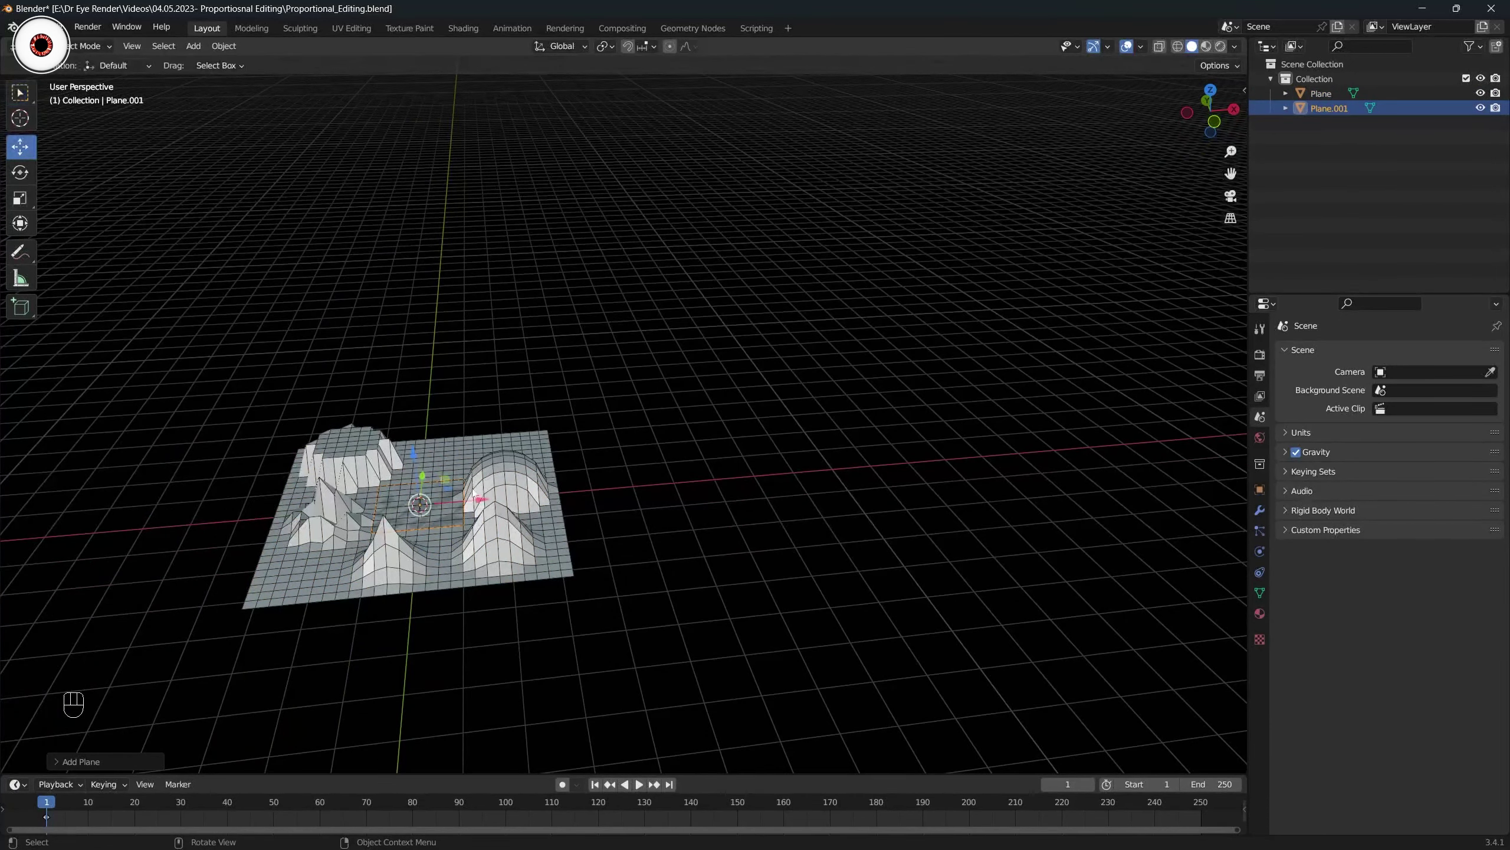
drag(478, 500, 749, 465)
shift+middle_drag(750, 465, 625, 472)
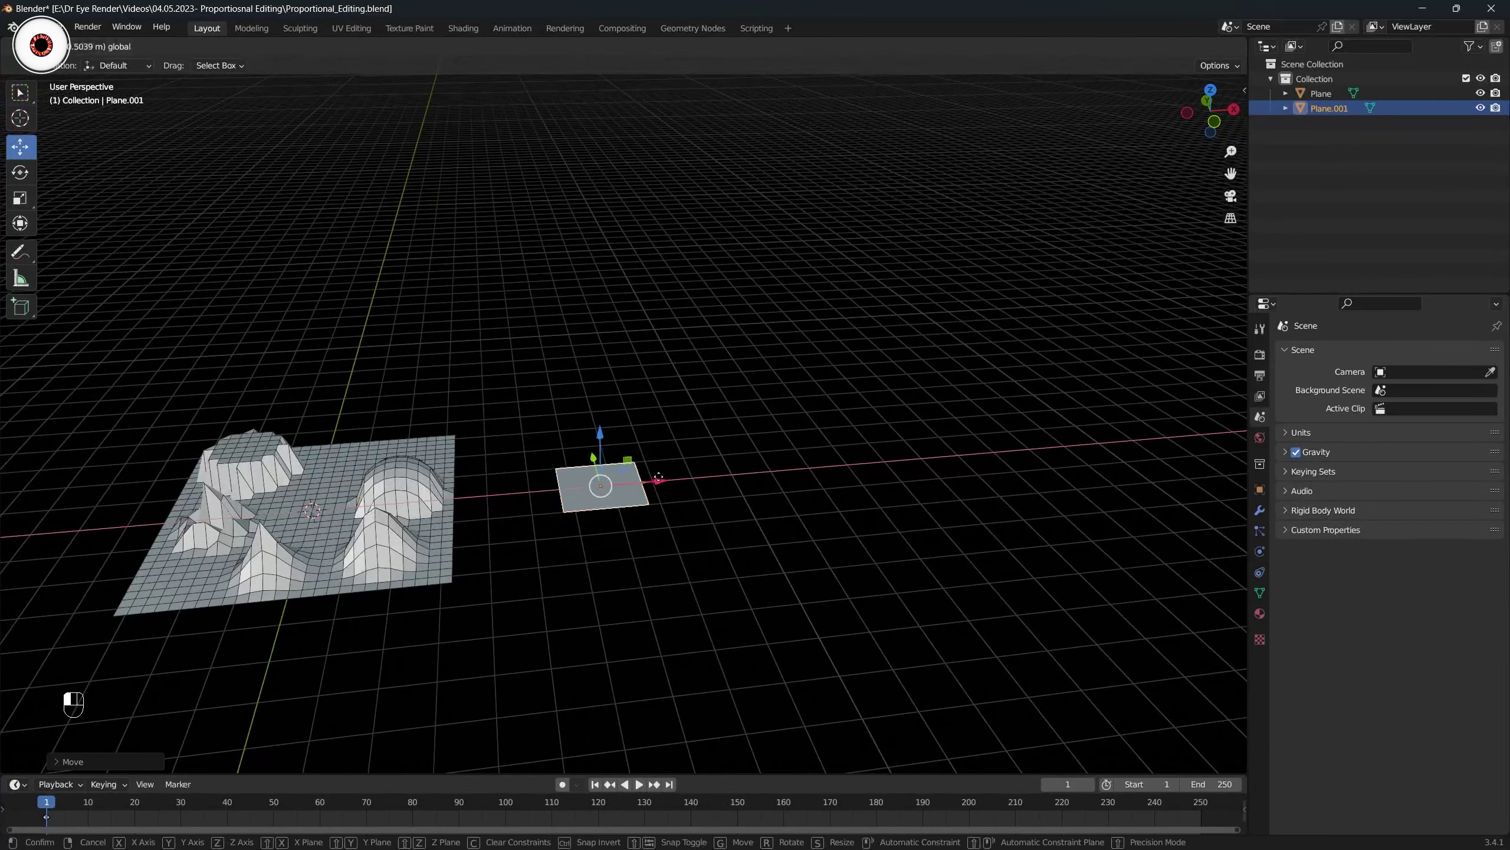
key(s)
click(760, 467)
middle_drag(790, 430, 794, 455)
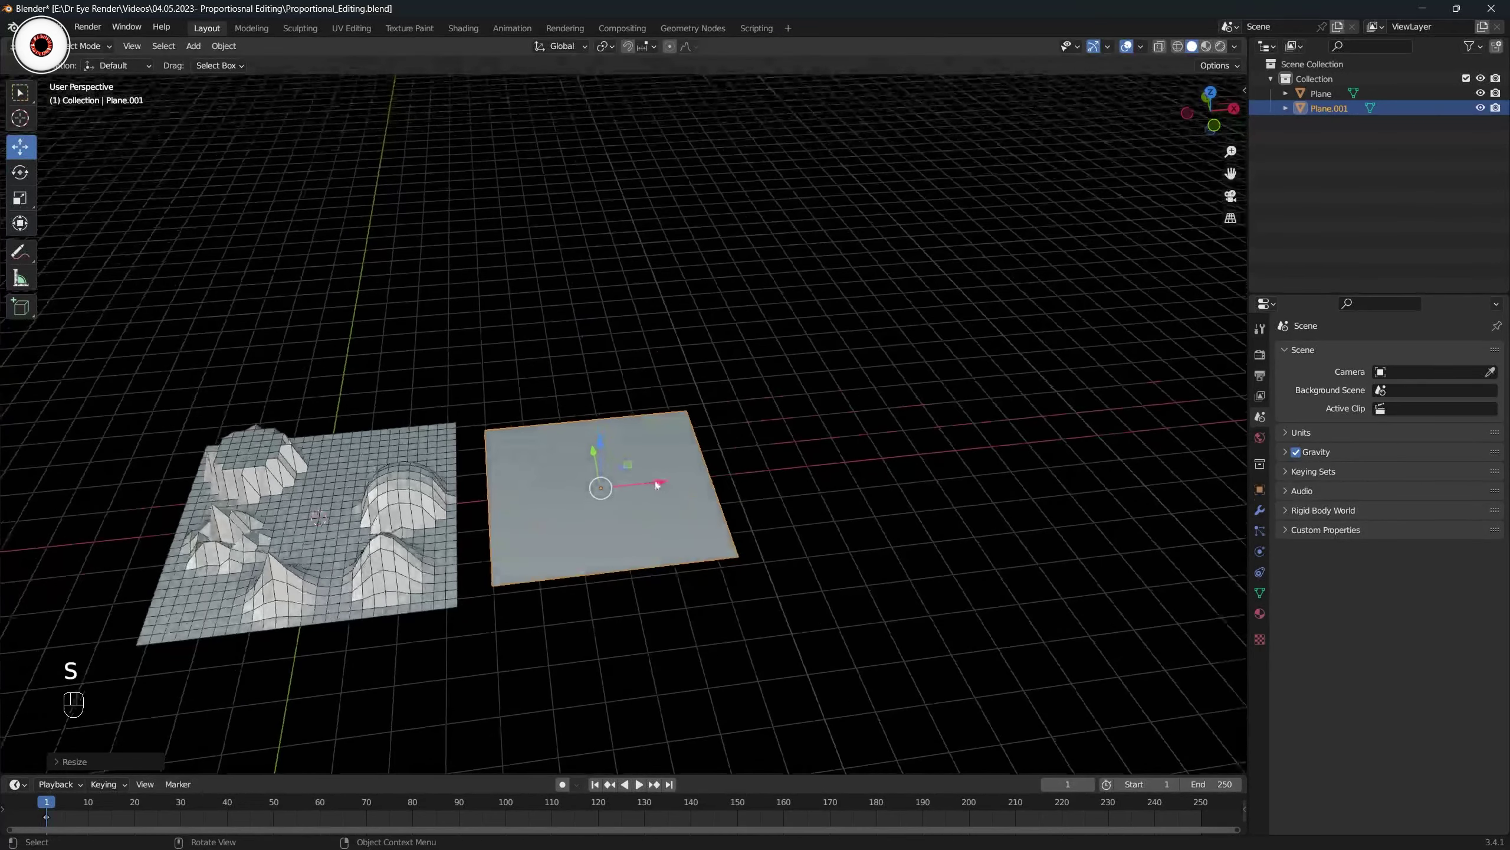
drag(658, 482, 711, 476)
Hide the original plane with the peaks in the viewport.
middle_drag(624, 437, 605, 357)
click(397, 452)
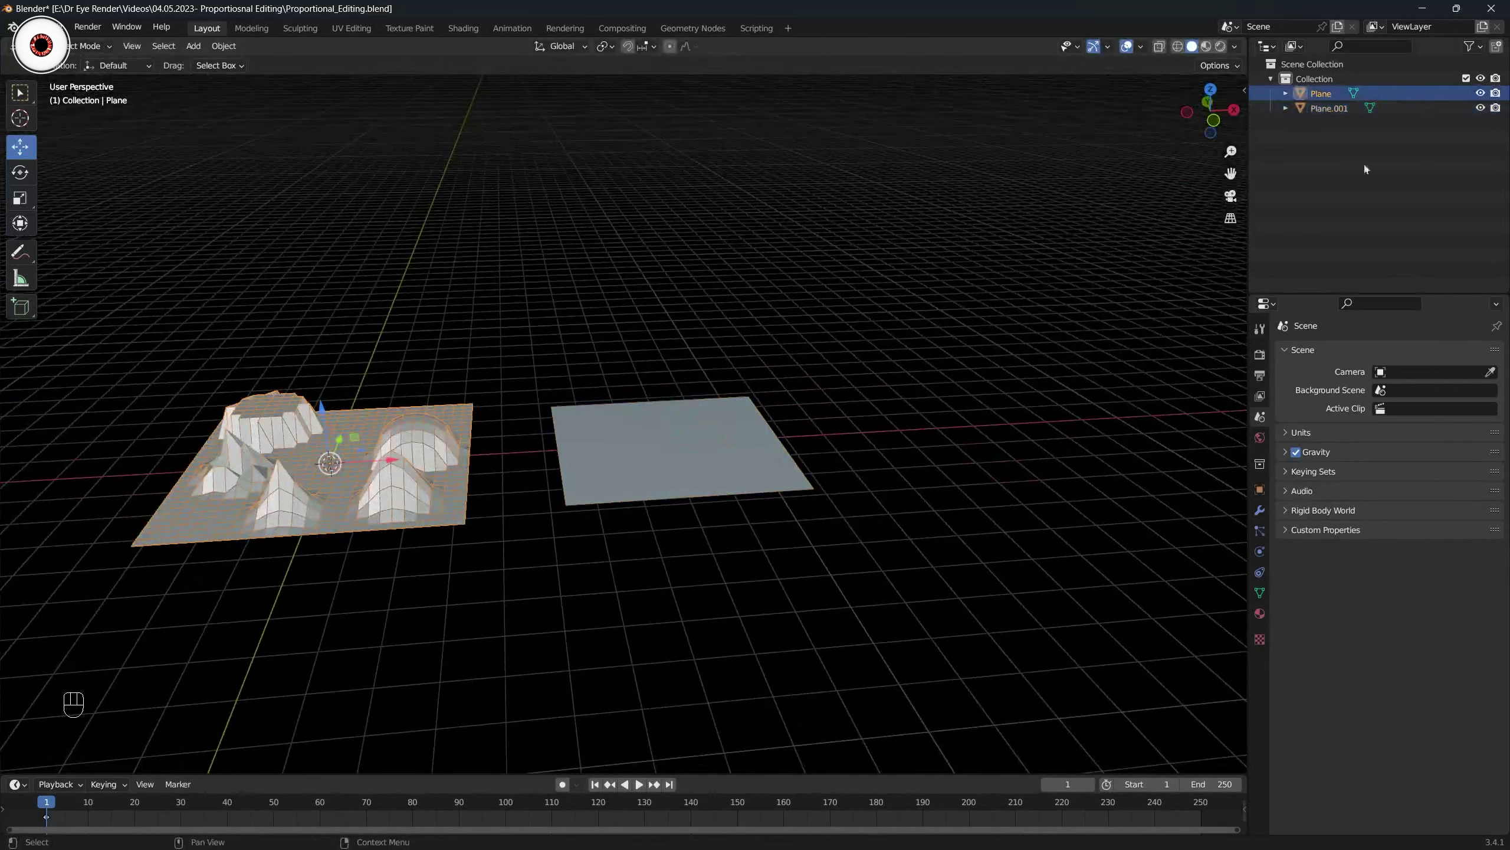
click(1483, 94)
scroll(630, 441, up, 3)
Subdivide the whole new plane in Edit Mode with 25 cuts and deselect everything.
click(630, 441)
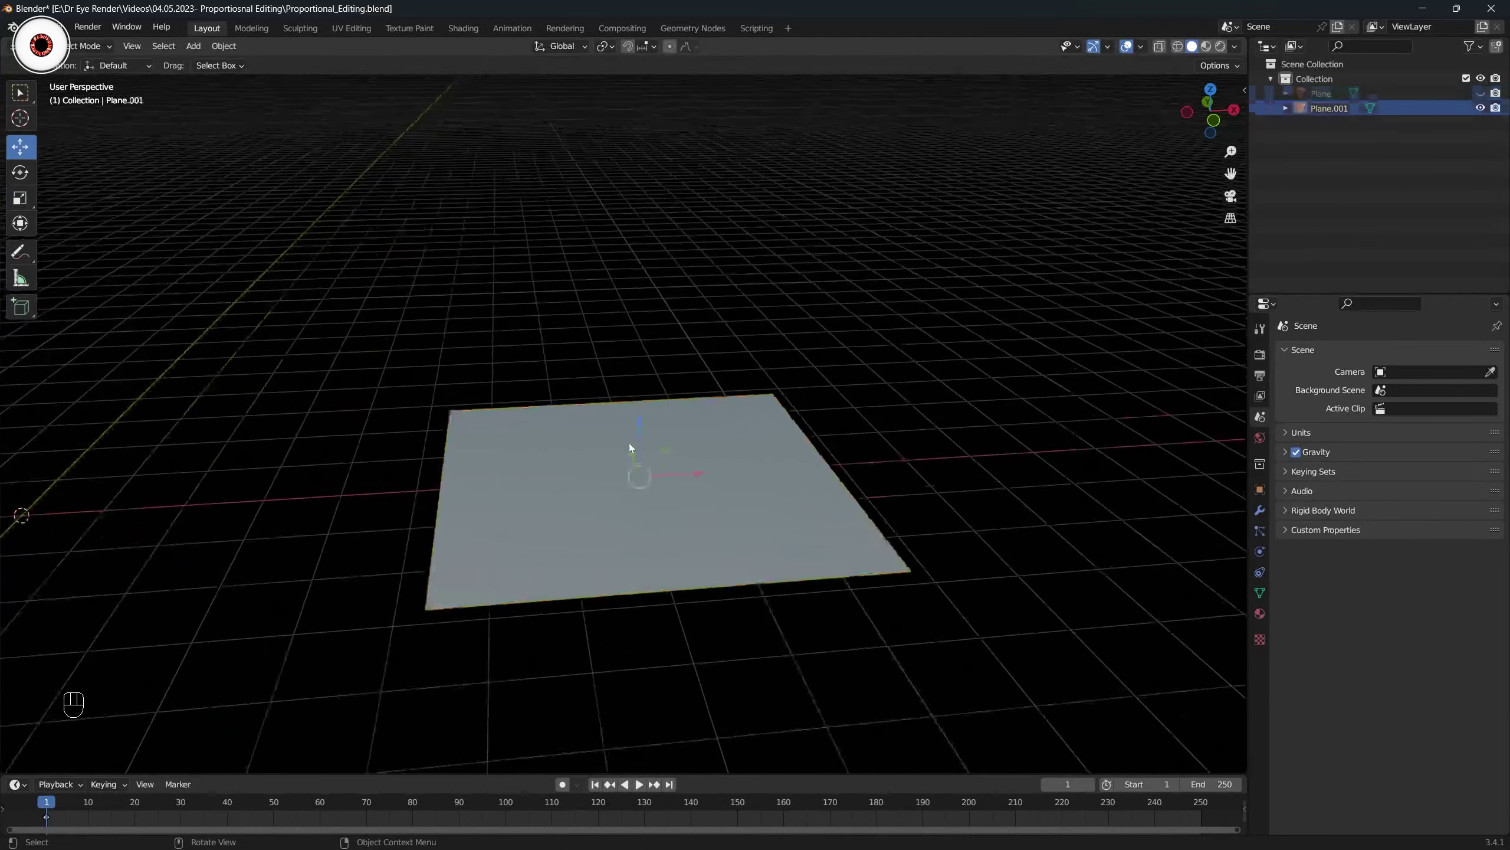
key(Tab)
key(alt+a)
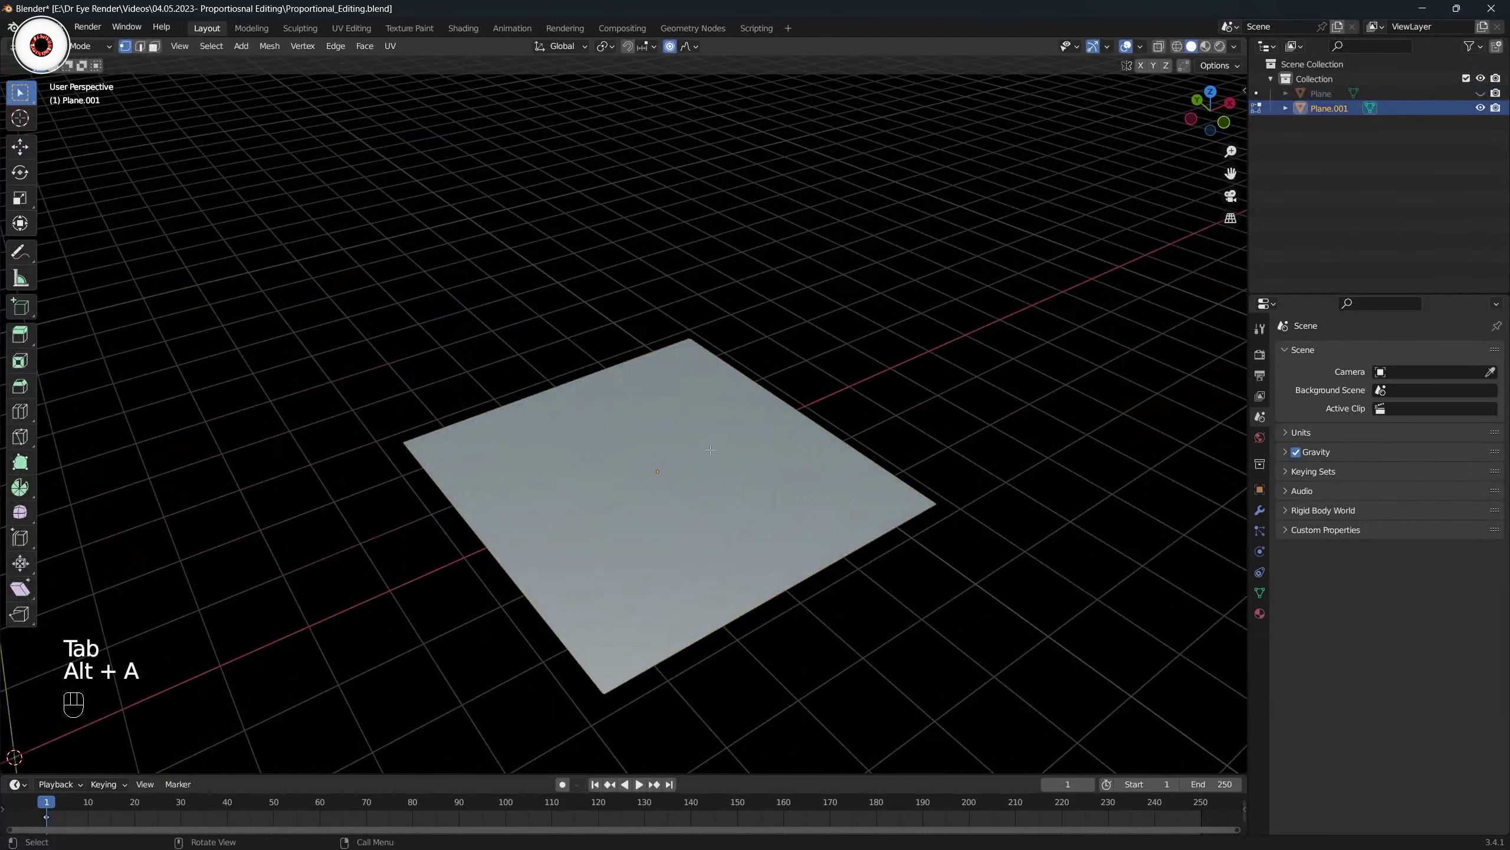
key(a)
right_click(693, 382)
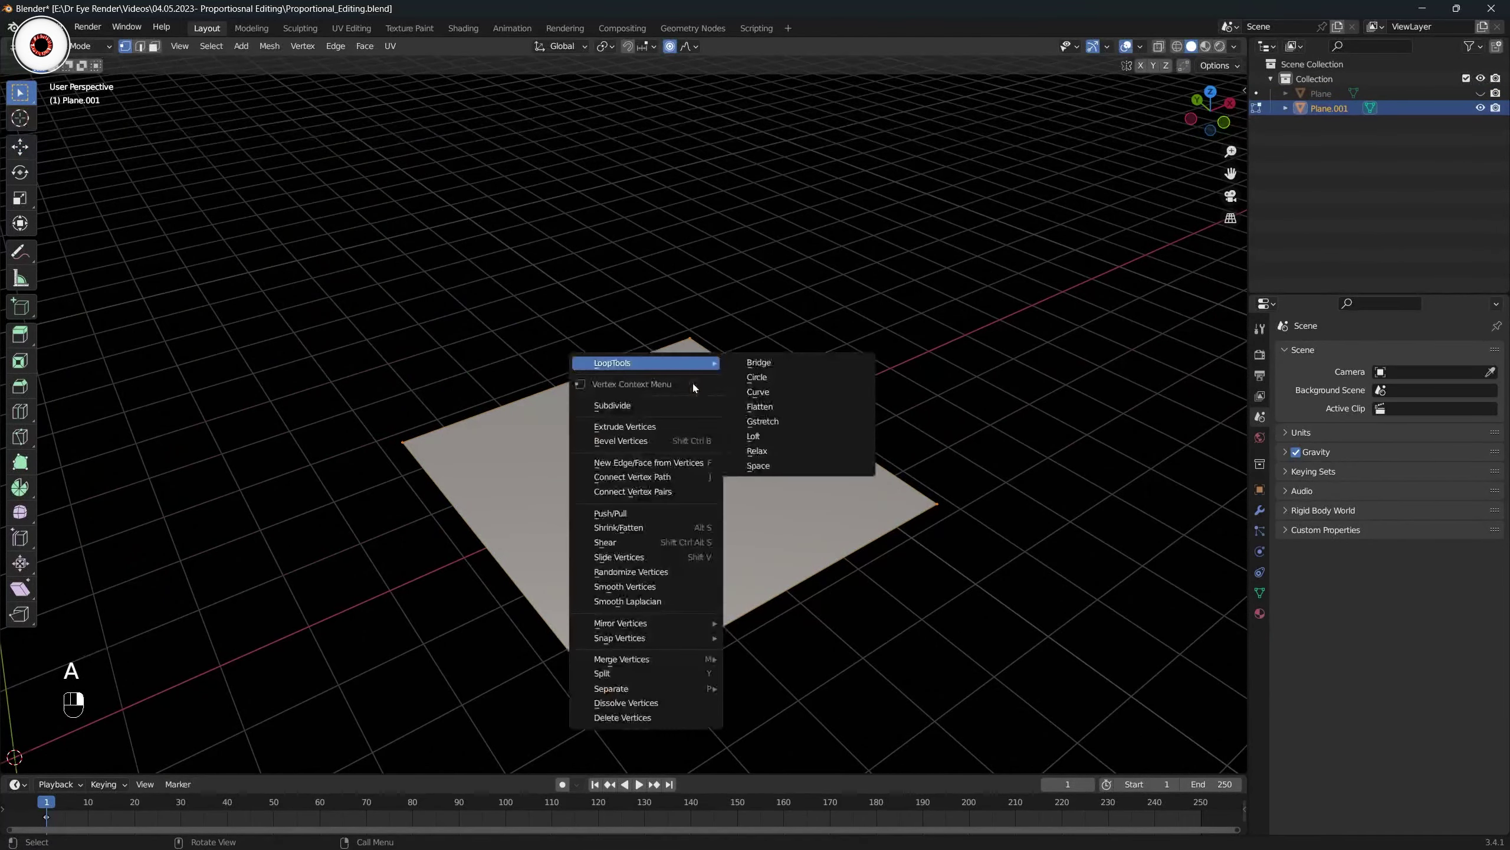
click(618, 362)
click(78, 761)
click(172, 660)
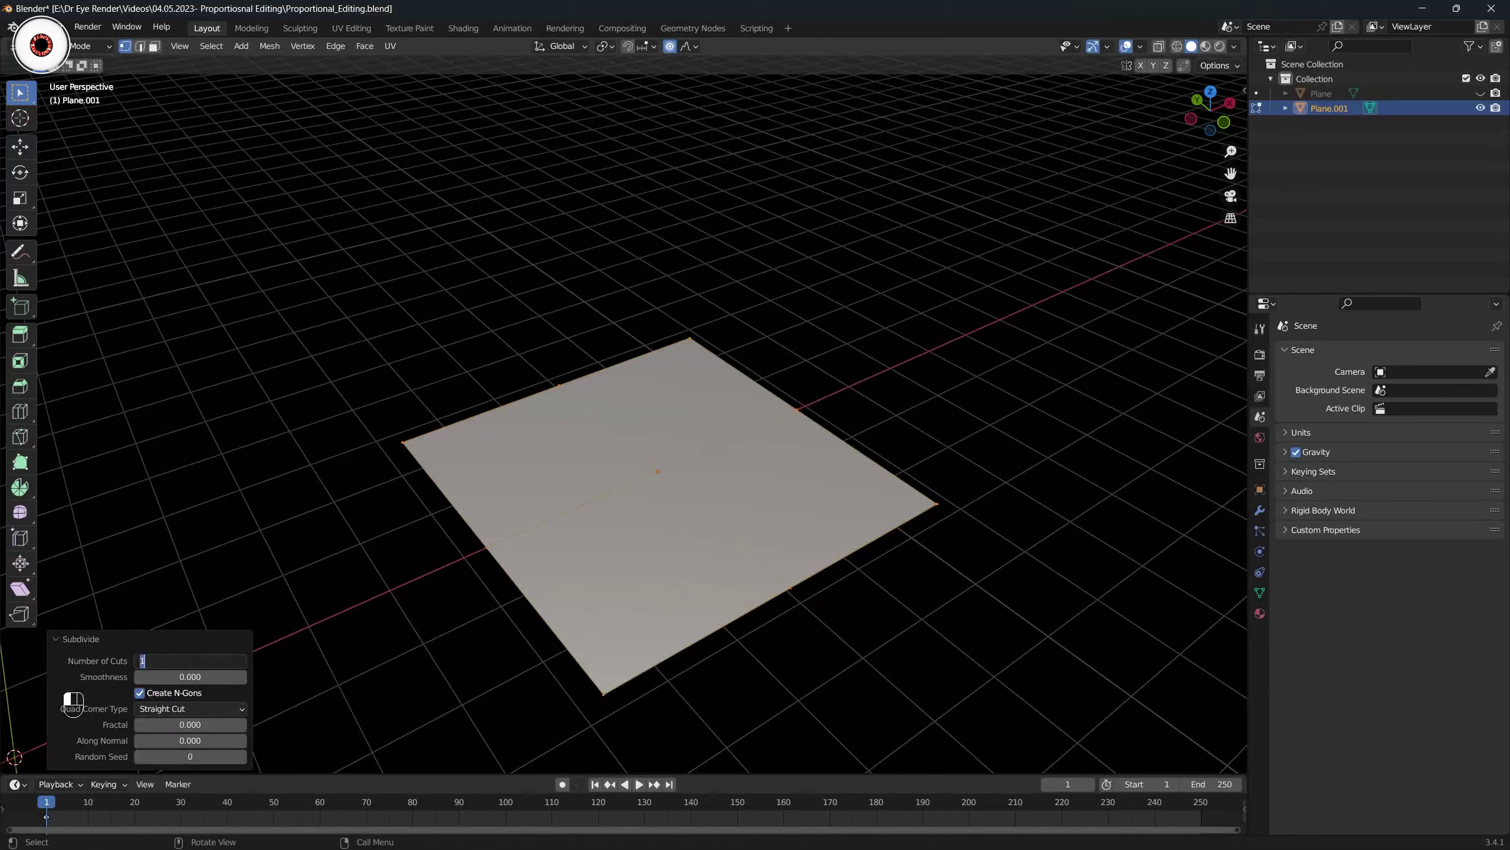
key(Return)
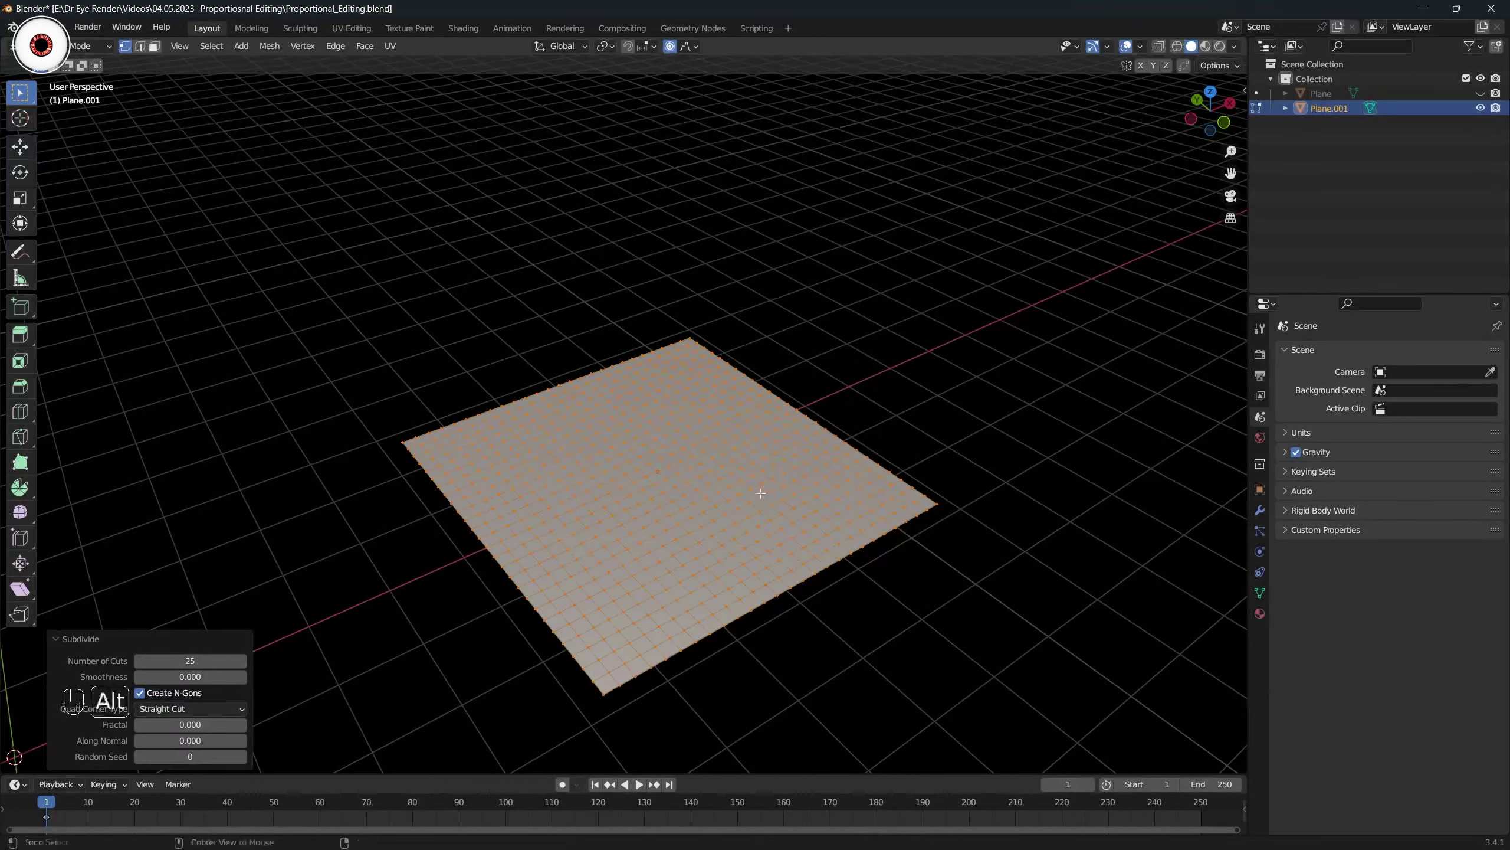
key(alt+a)
Enable Projected from View for proportional editing, set the falloff to Smooth, and save the file.
click(696, 46)
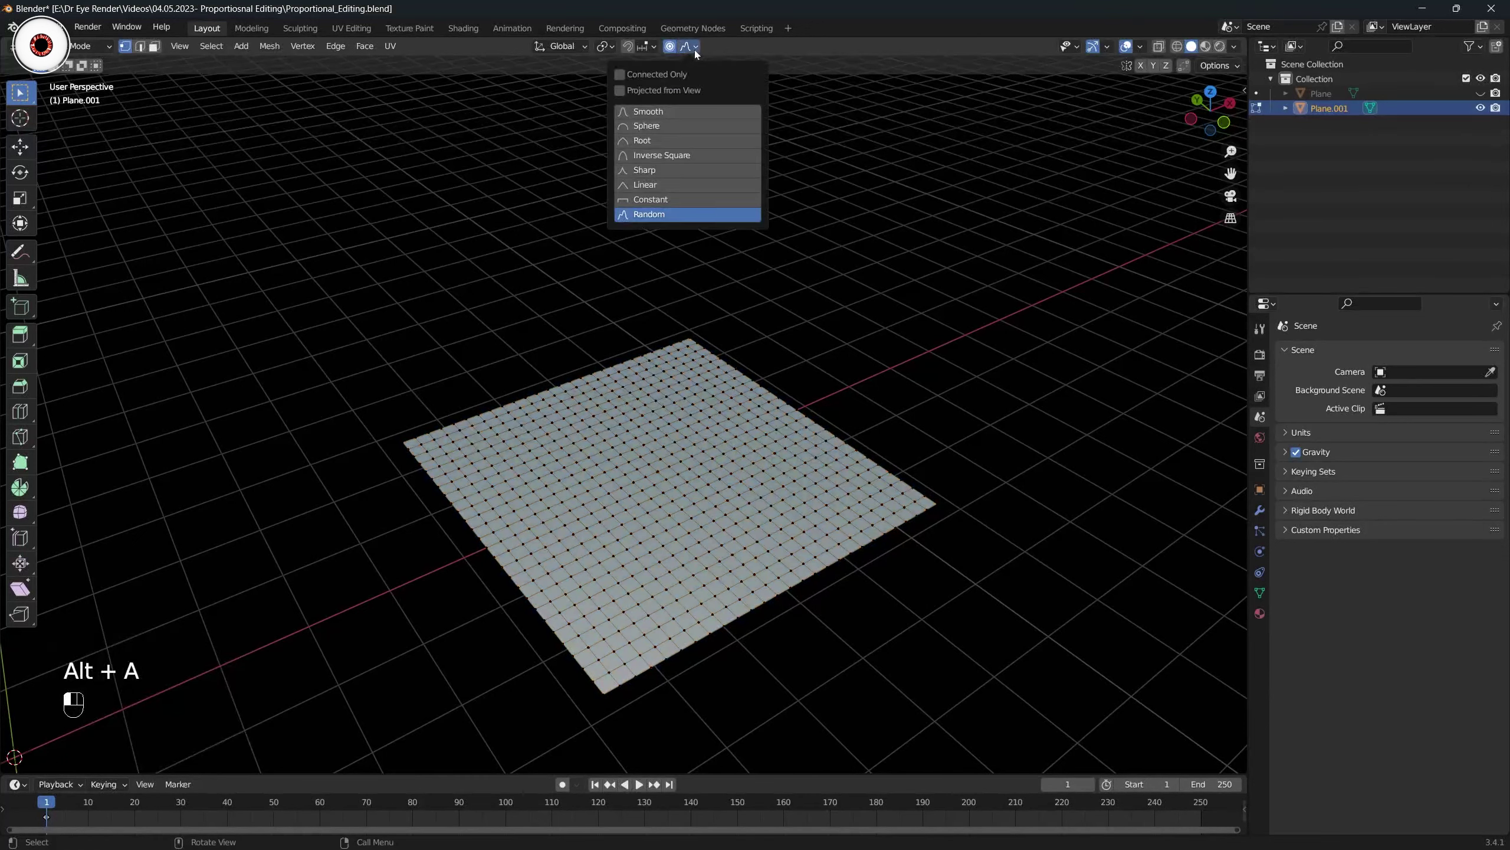
click(666, 95)
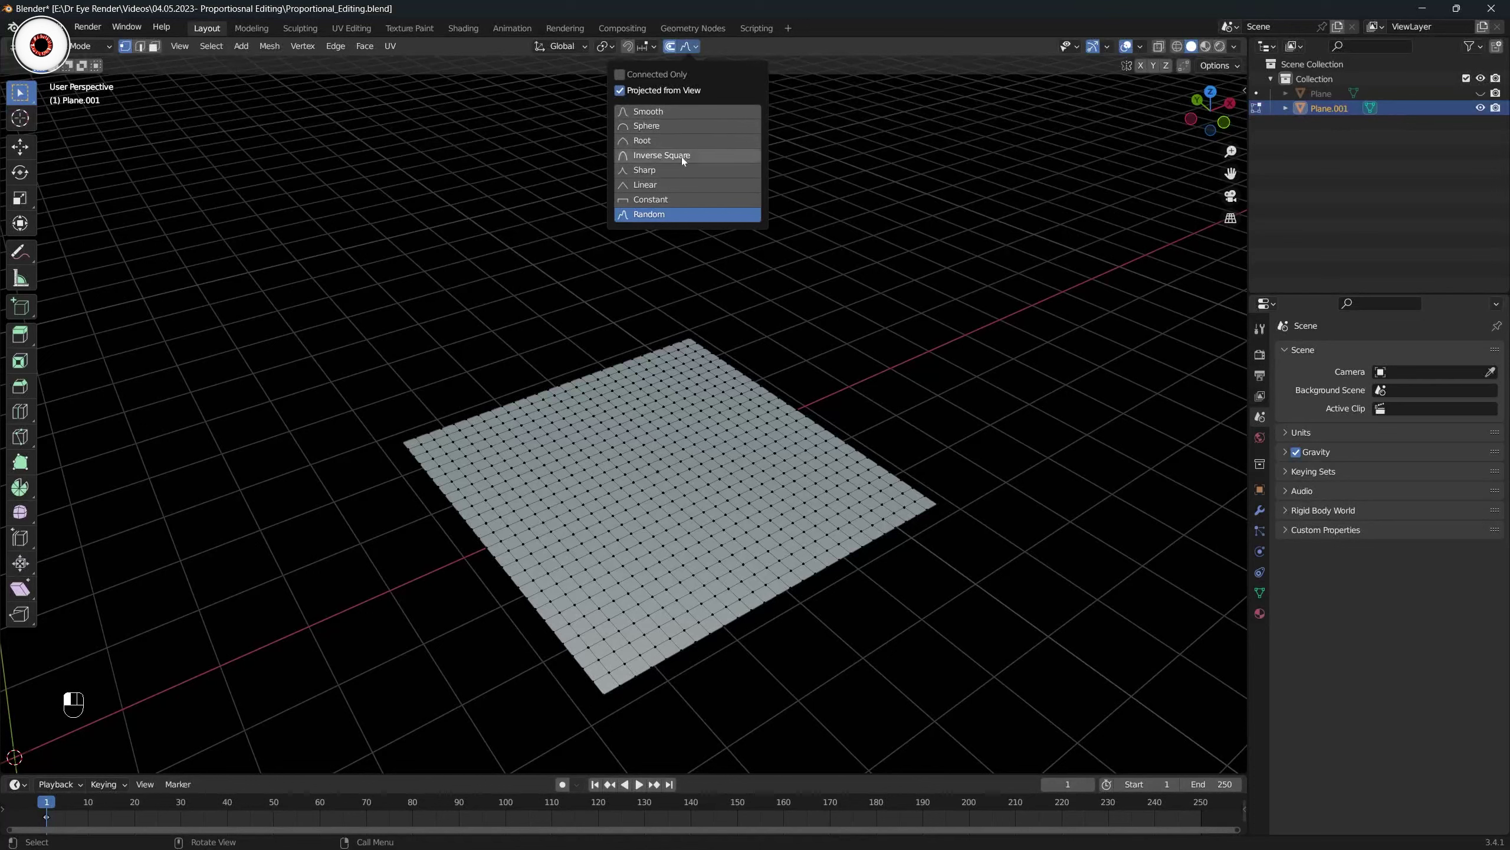
click(683, 112)
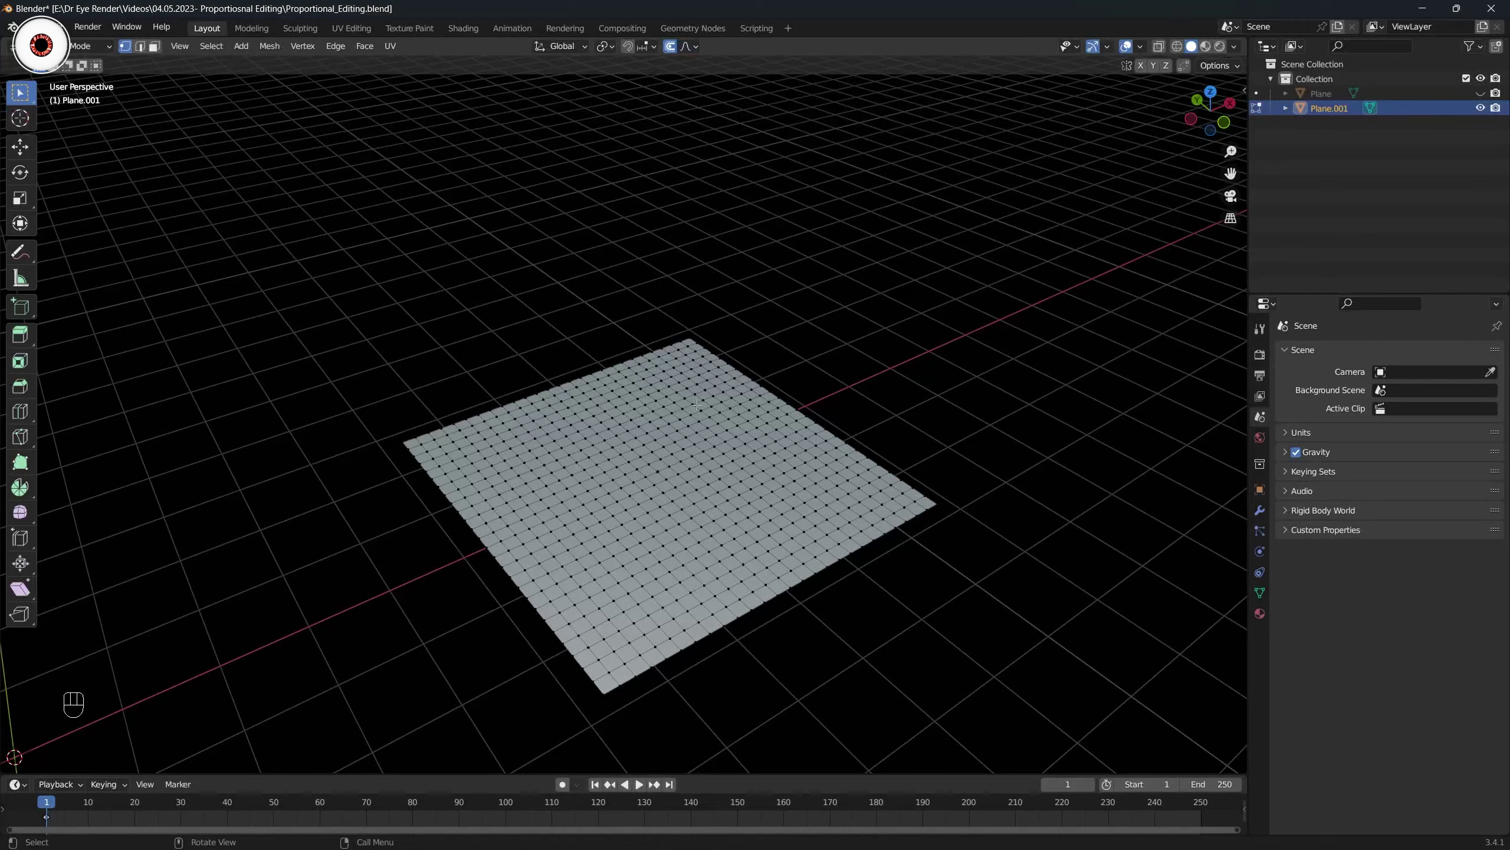
key(KP_1)
click(690, 46)
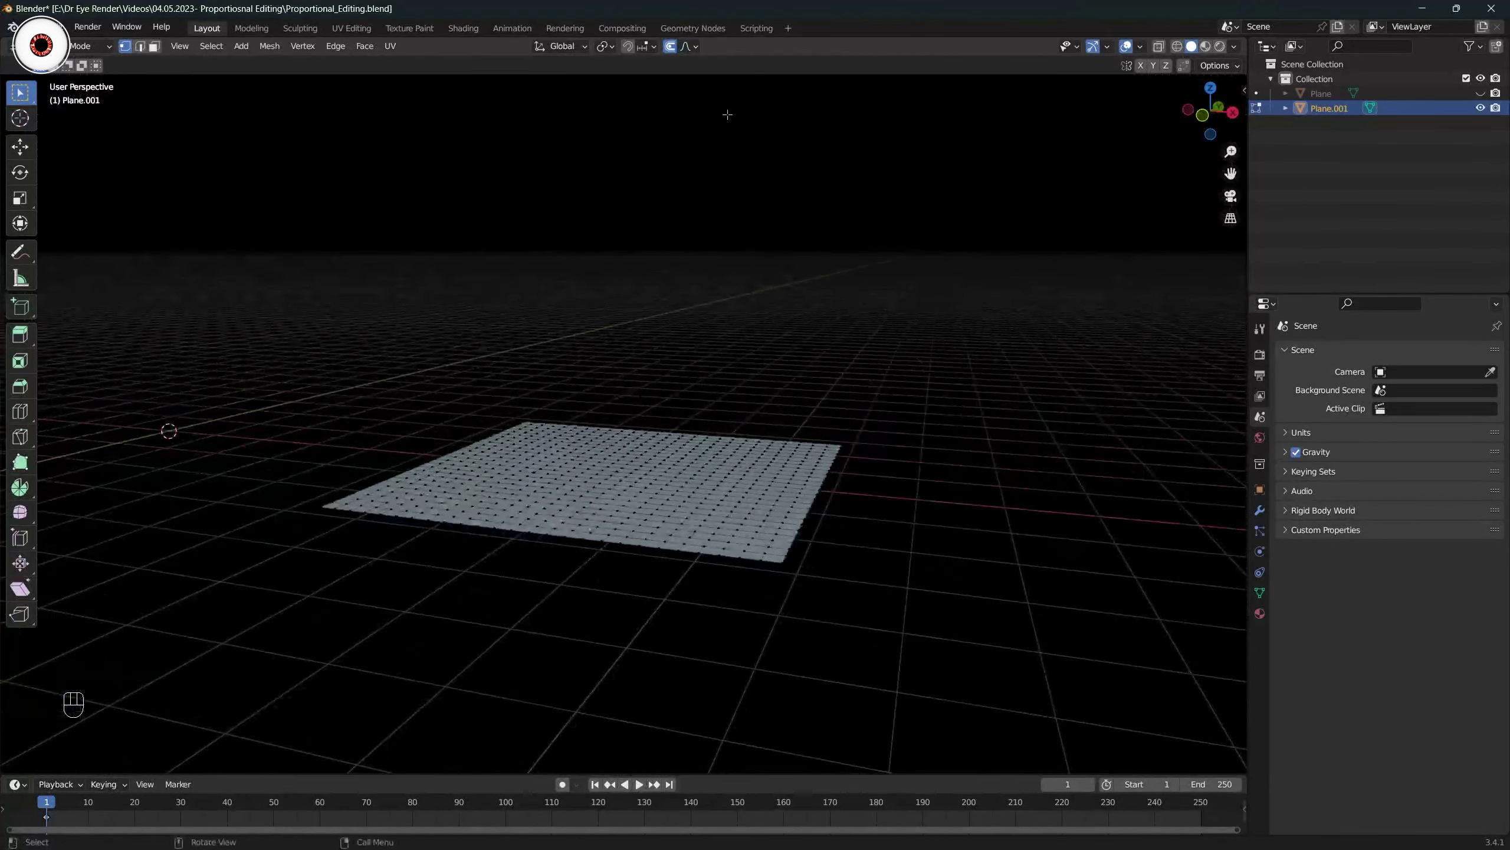
ctrl+middle_drag(725, 118, 715, 81)
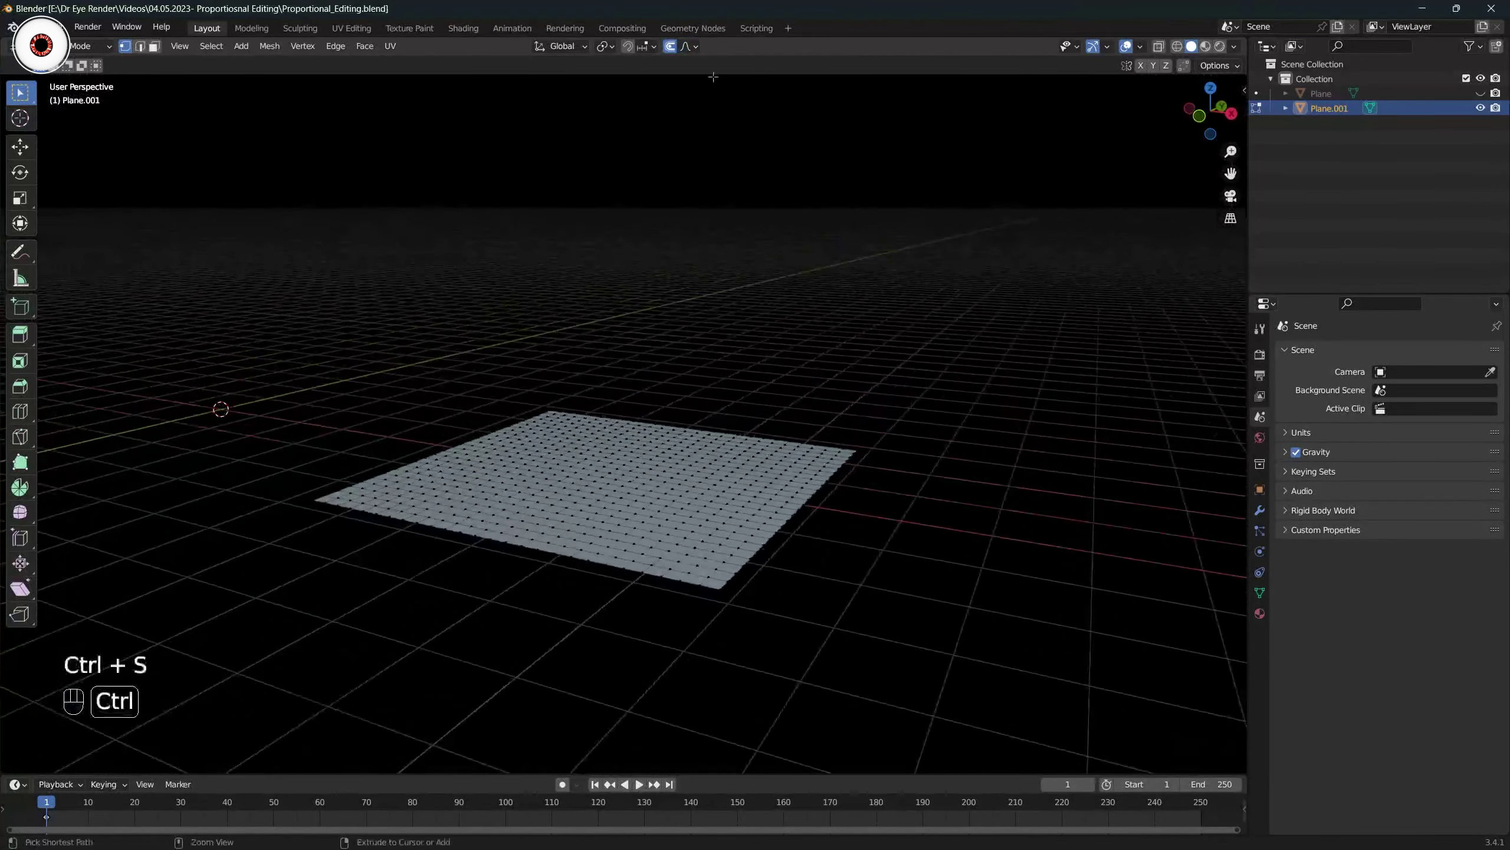
key(ctrl+s)
click(691, 47)
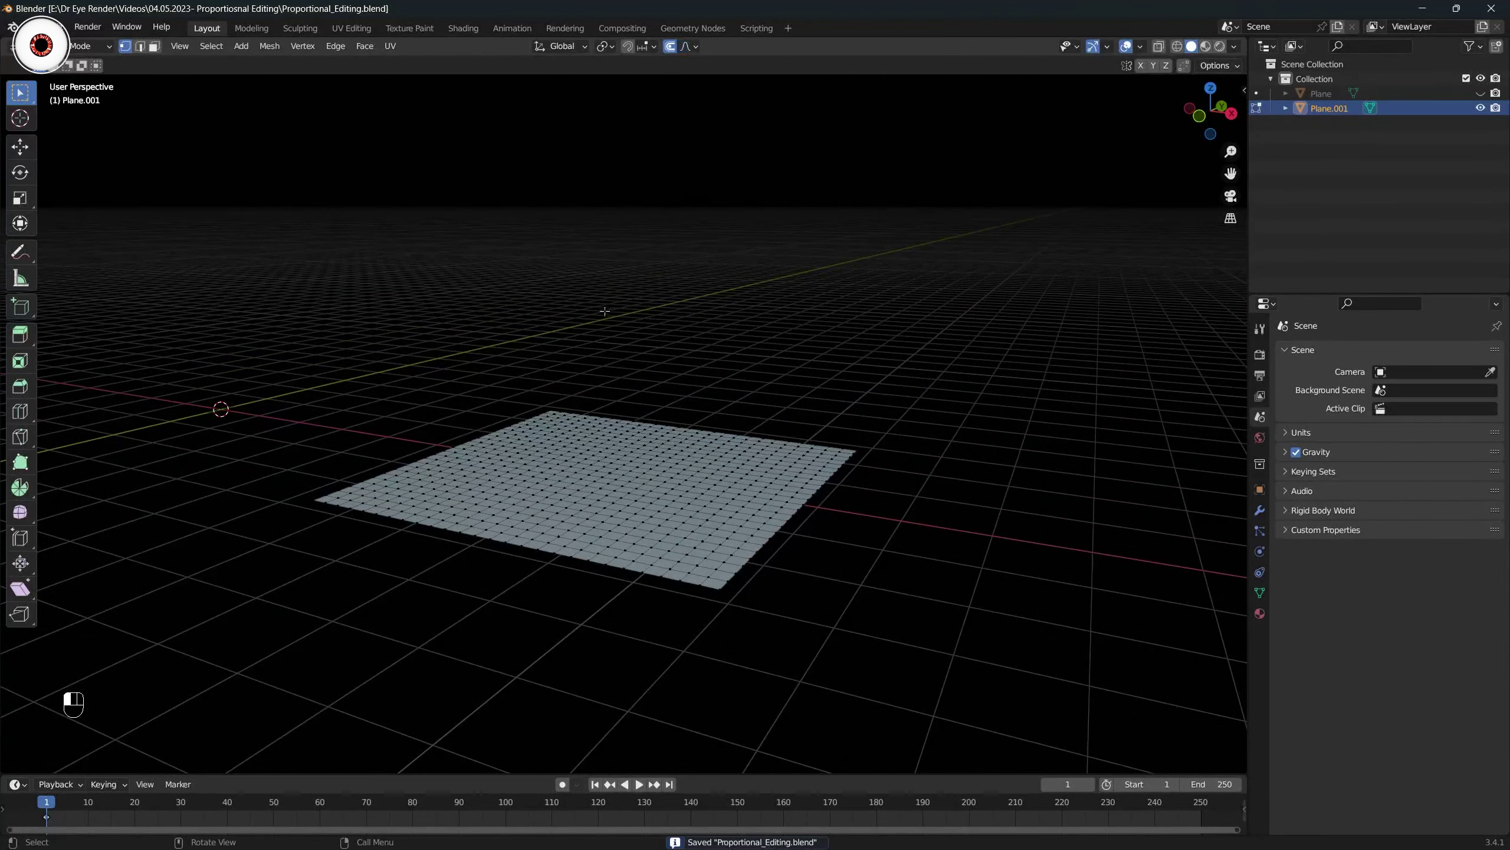
Try raising a vertex near the plane's centre along Z with Projected from View enabled, and undo the move.
middle_drag(632, 471, 601, 523)
scroll(627, 482, up, 2)
click(20, 147)
click(595, 504)
drag(599, 457, 649, 376)
key(ctrl+z)
Disable Projected from View, try raising the centre vertex along Z for comparison, and undo the moves.
click(690, 50)
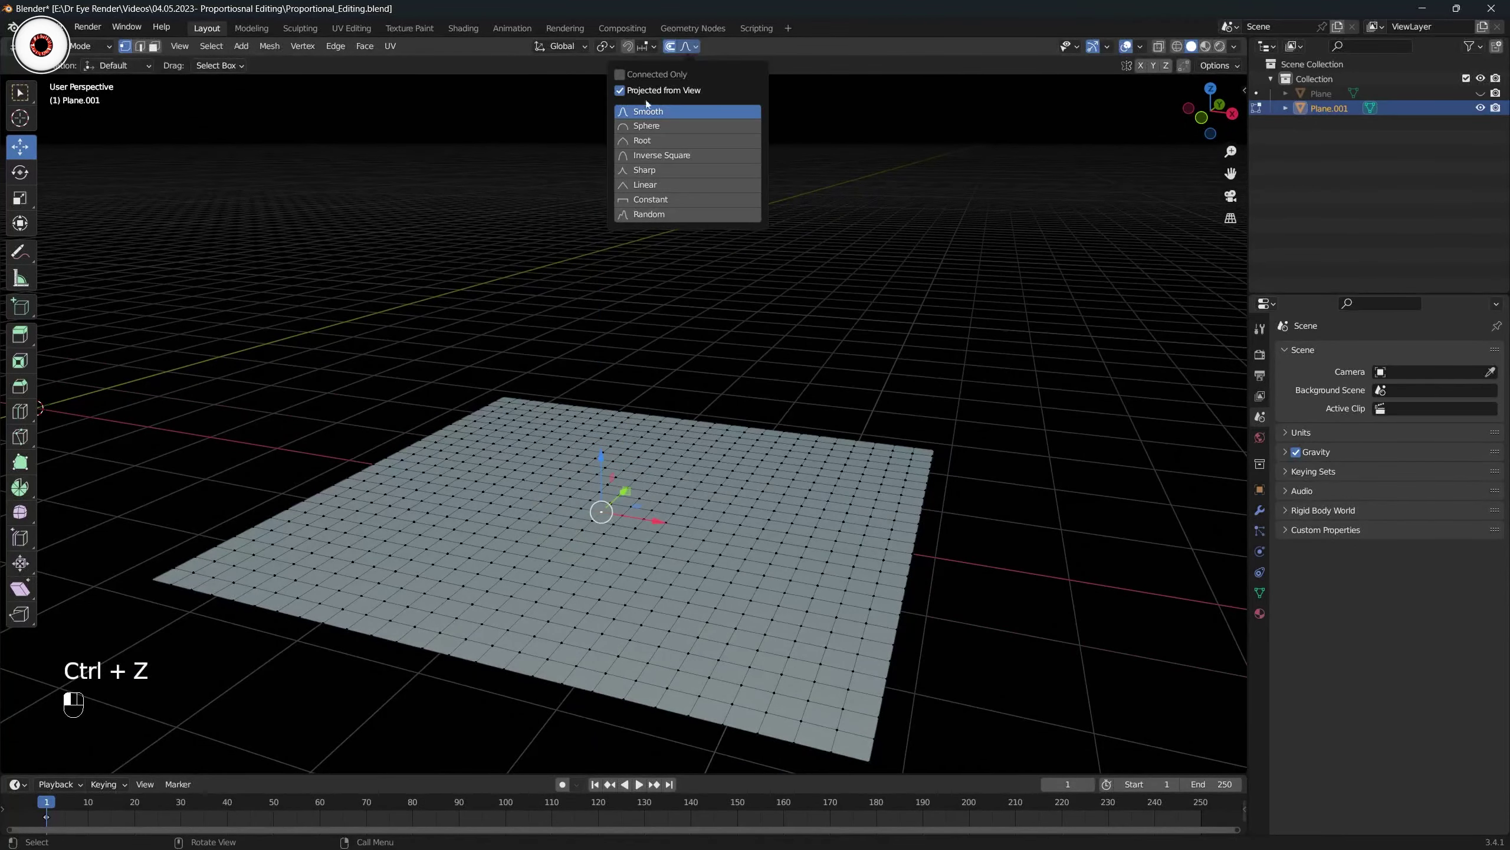
click(647, 95)
middle_drag(696, 289, 727, 284)
drag(629, 455, 629, 361)
middle_drag(629, 361, 687, 359)
key(alt+a)
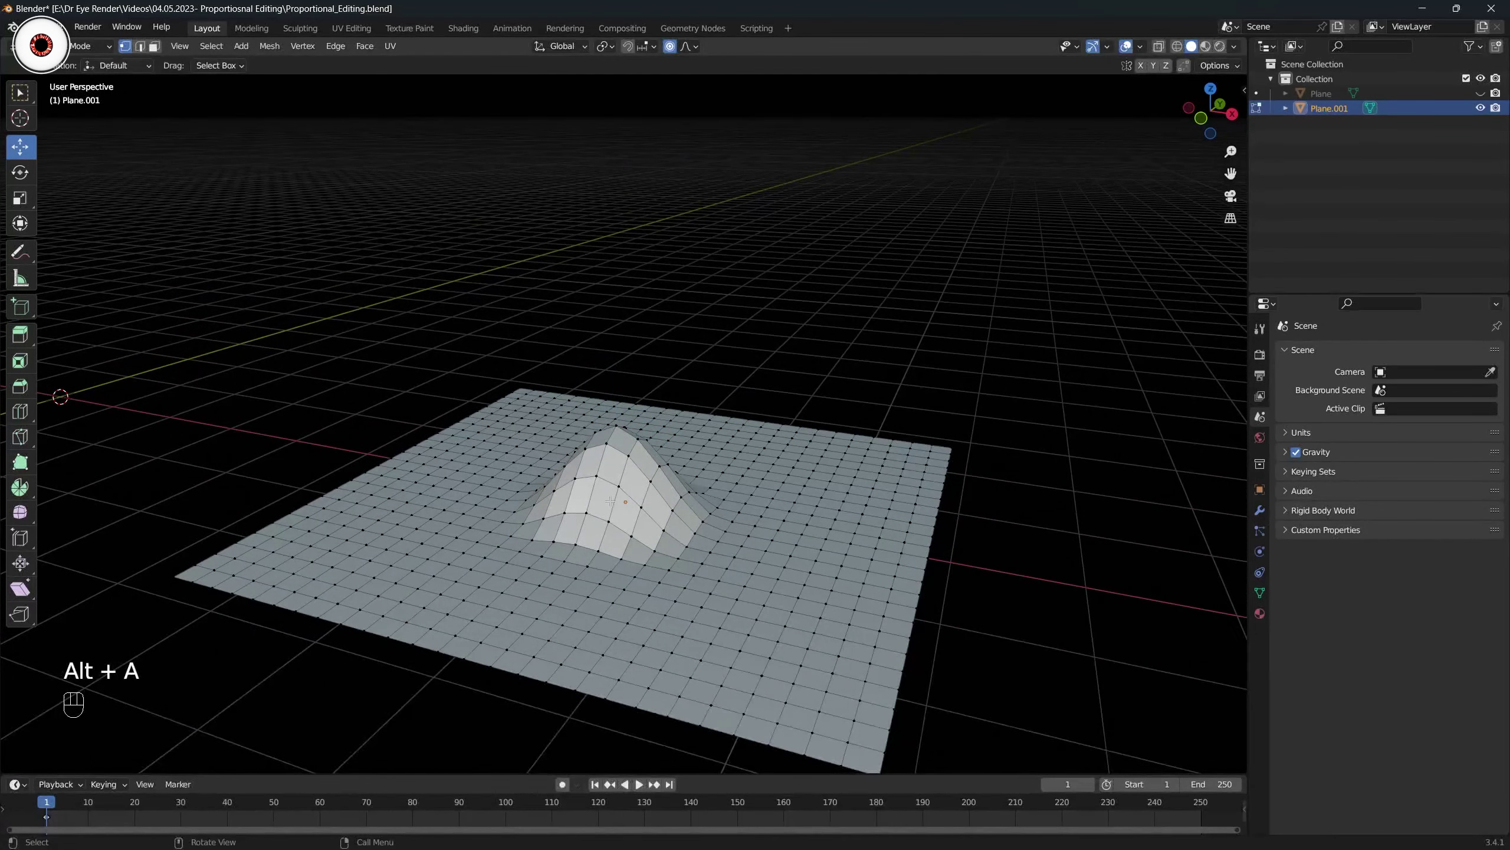
key(ctrl+z)
key(ctrl+z)
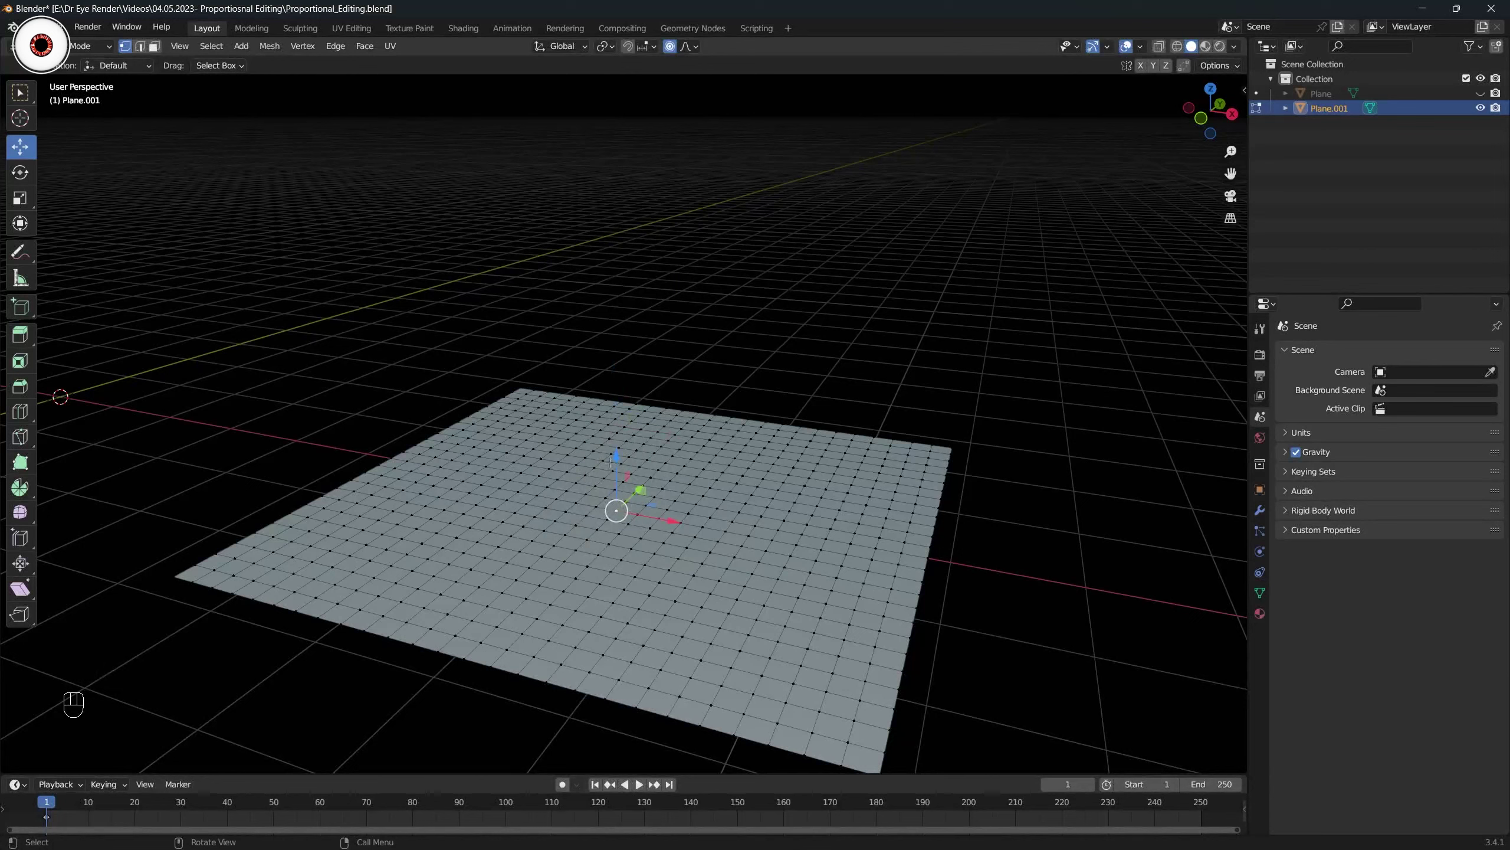
drag(616, 457, 615, 382)
key(ctrl+z)
Re-enable Projected from View, try raising the centre vertex about 1 m along Z, and undo the move.
click(690, 46)
drag(622, 465, 625, 359)
middle_drag(625, 364, 563, 377)
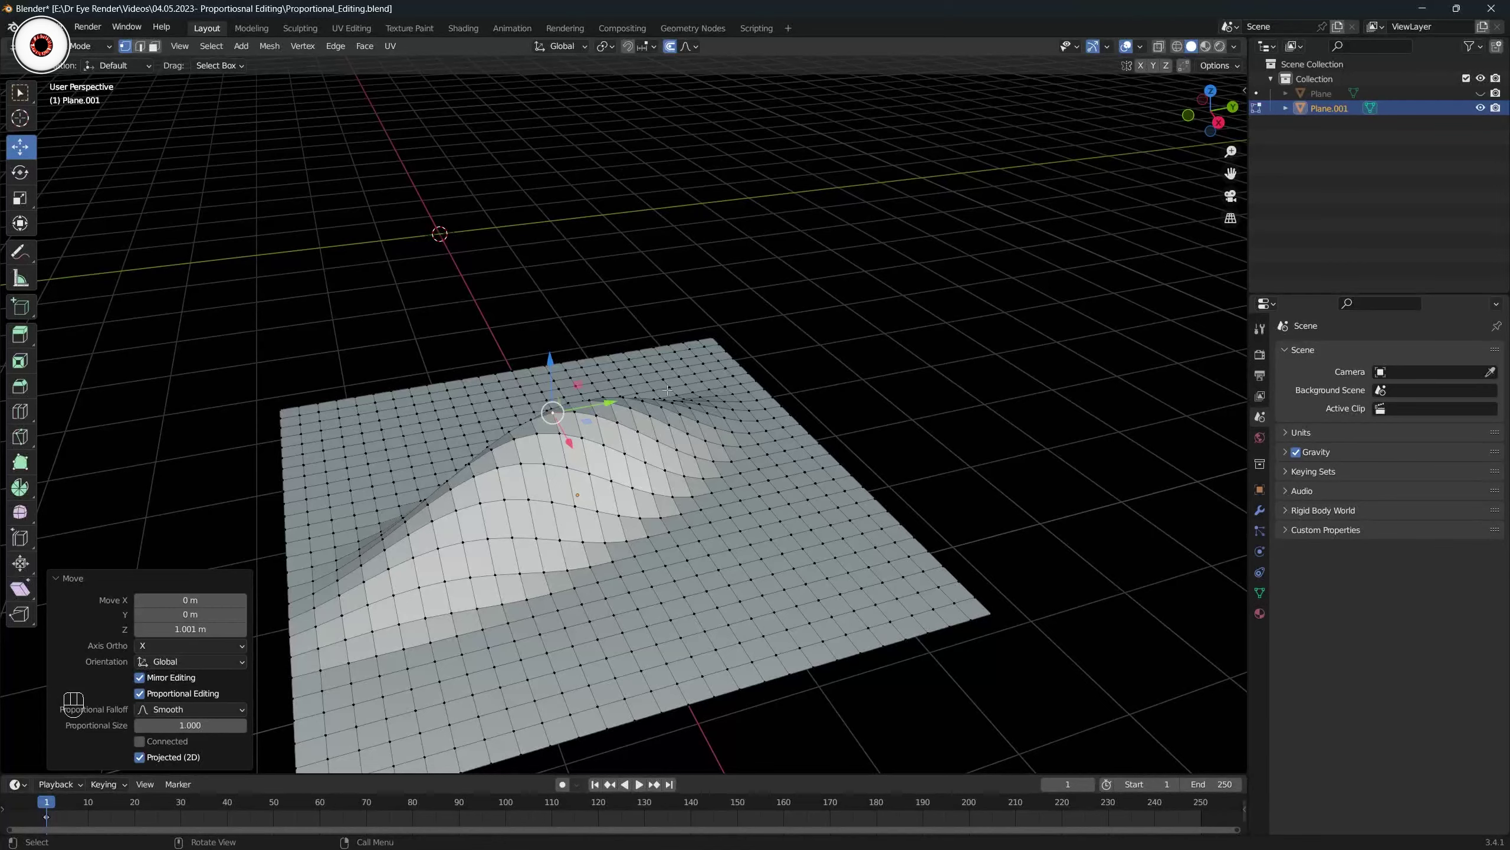
key(ctrl+z)
middle_drag(667, 389, 750, 305)
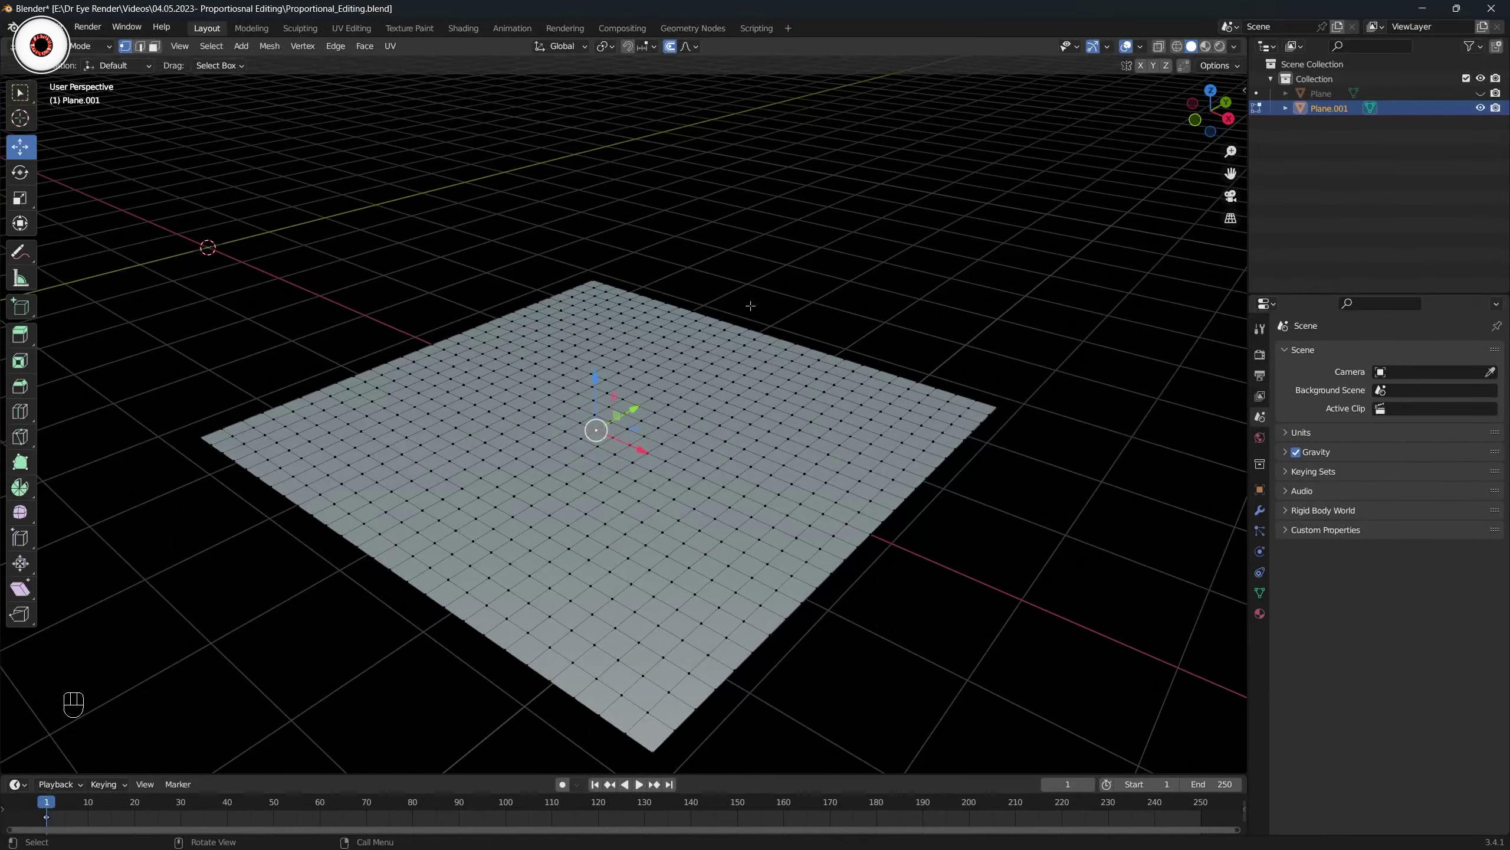
Switch the subdivided plane back to Object Mode.
key(KP_1)
middle_drag(750, 305, 739, 336)
key(KP_1)
key(ctrl+Tab)
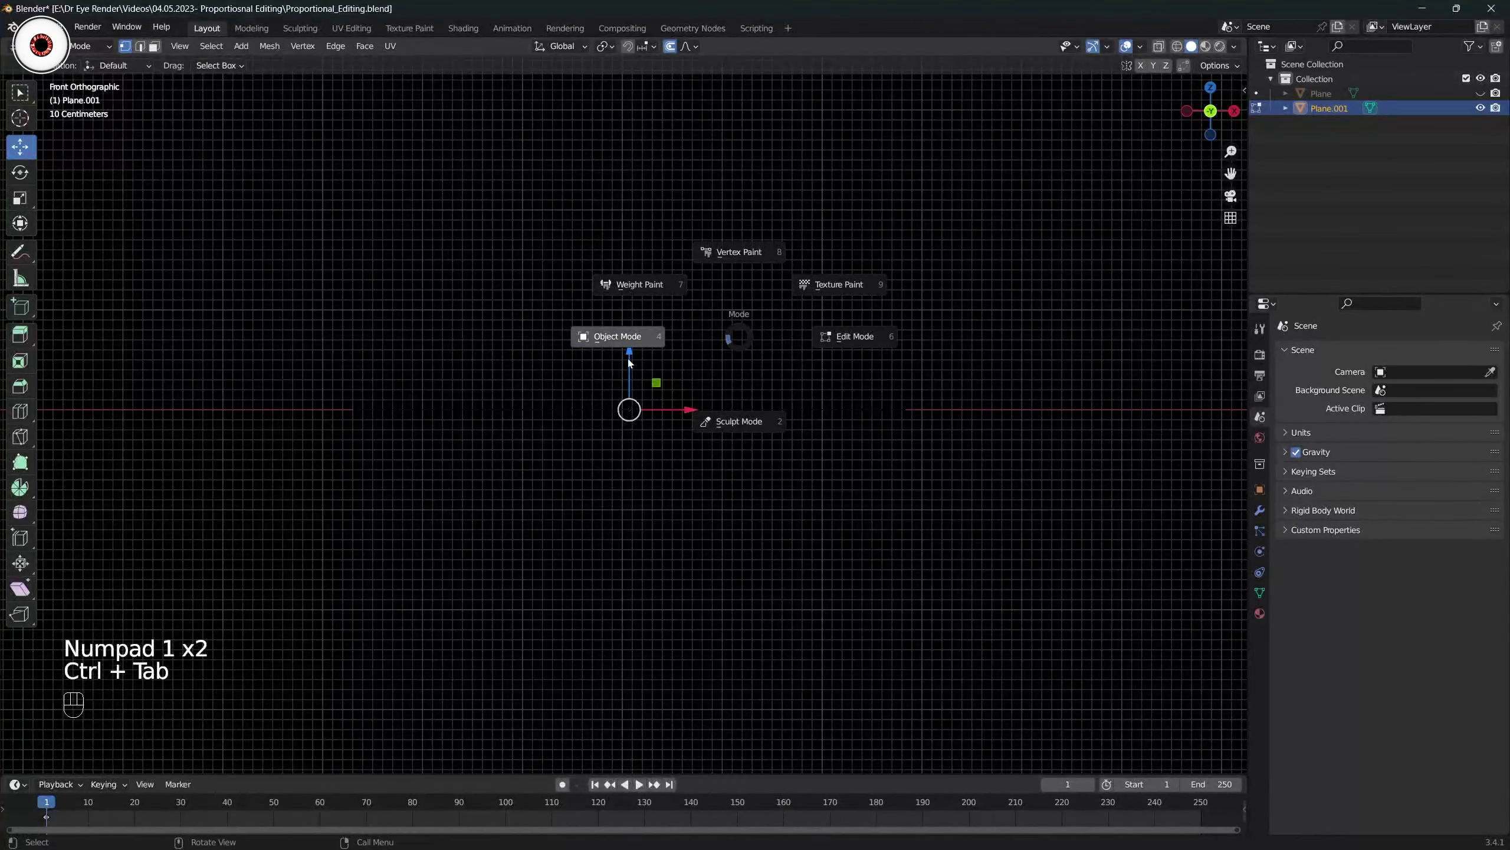
click(595, 334)
Deselect the subdivided plane and add a 2 m cube at the world origin.
key(shift+a)
mouse_move(602, 341)
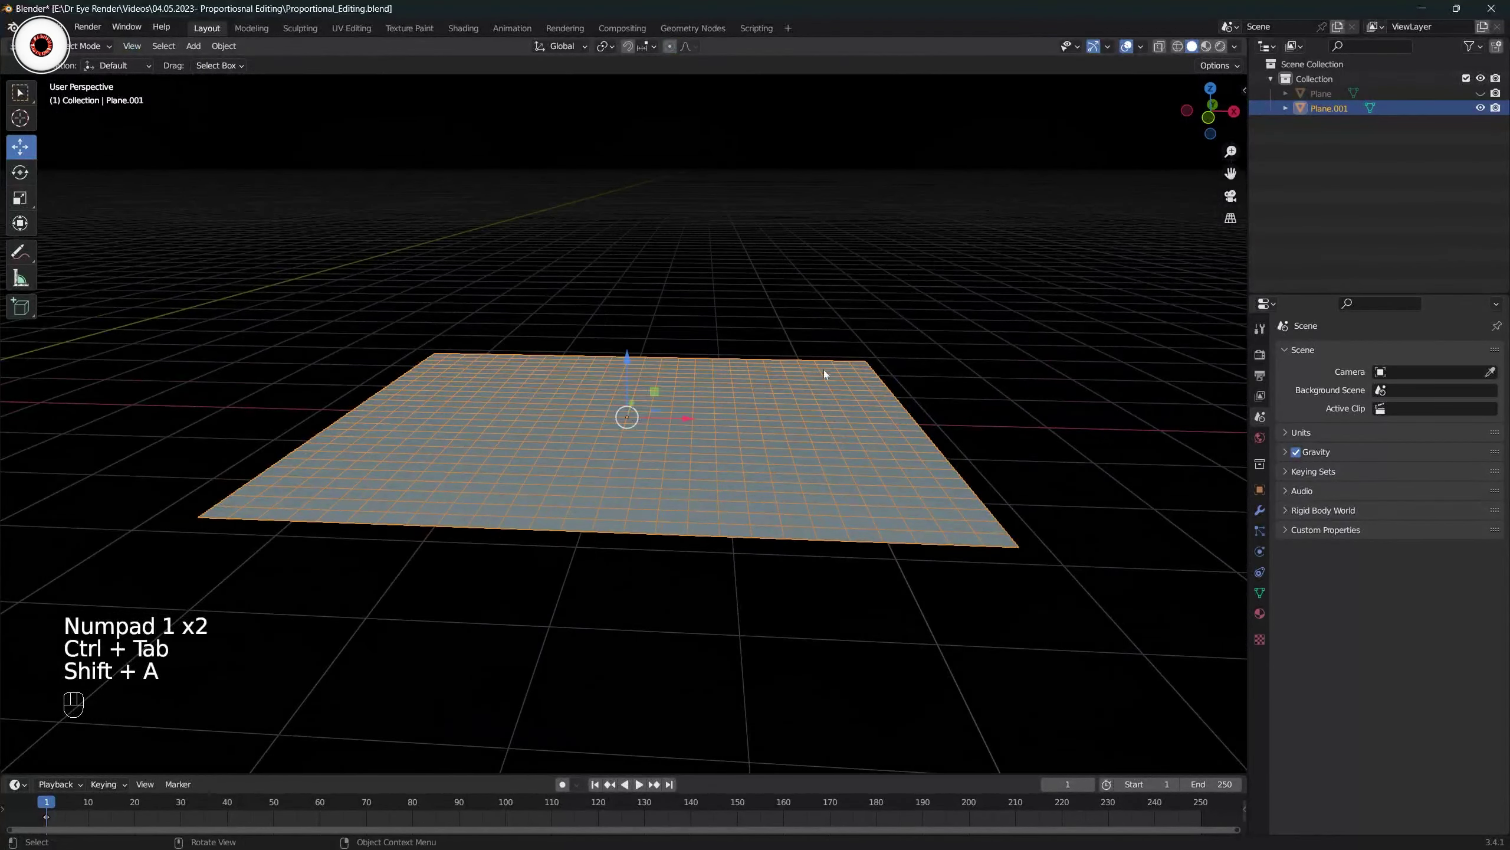
middle_drag(824, 369, 475, 472)
key(alt+a)
middle_drag(456, 487, 442, 418)
key(shift+a)
mouse_move(350, 371)
click(410, 384)
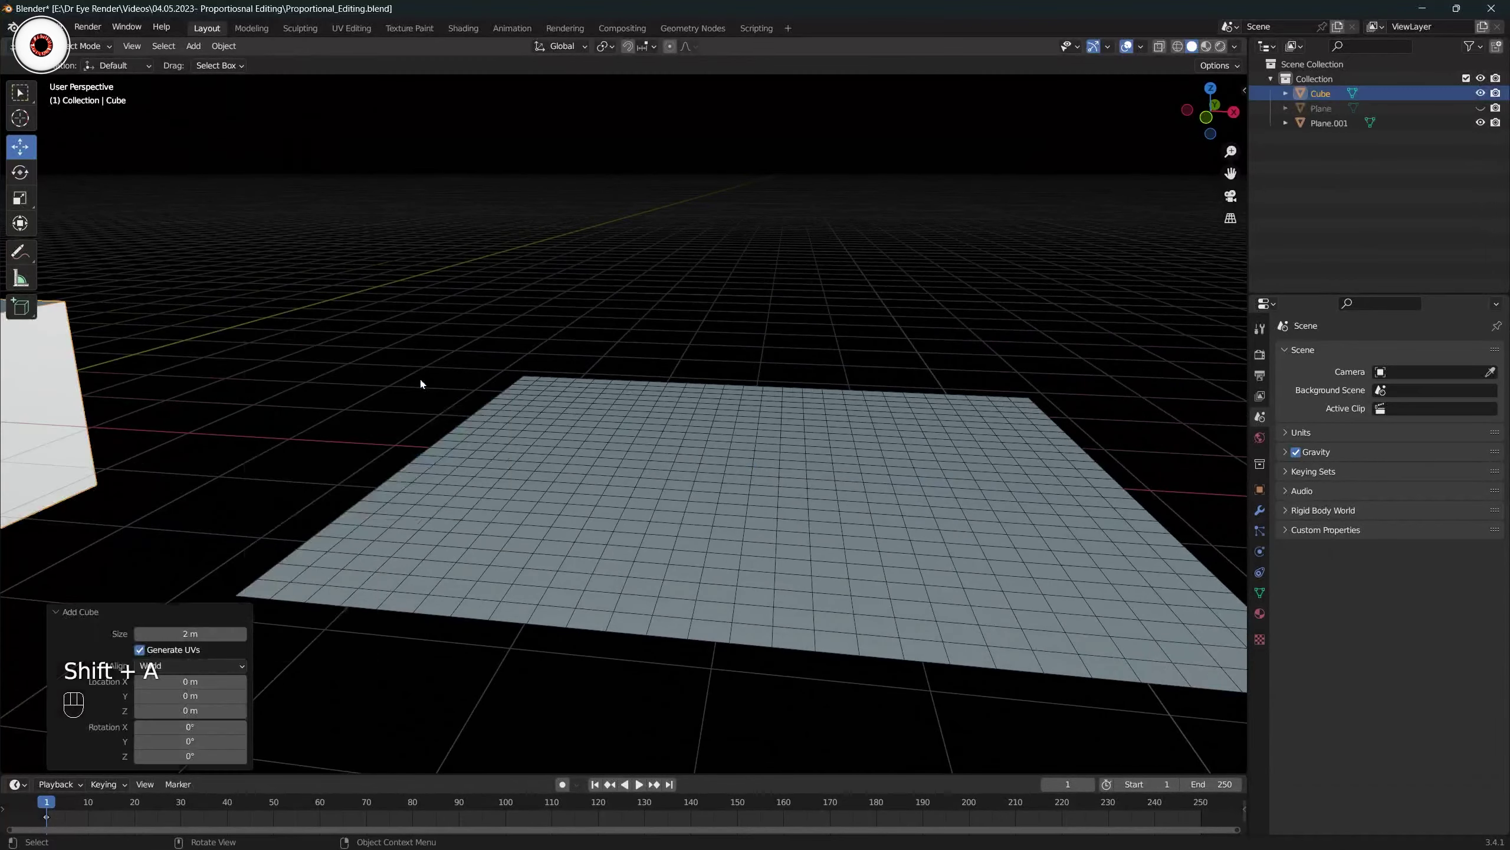
Move the cube about 1.78 m along X towards the plane, scale it down, and deselect it.
middle_drag(346, 418, 299, 429)
key(s)
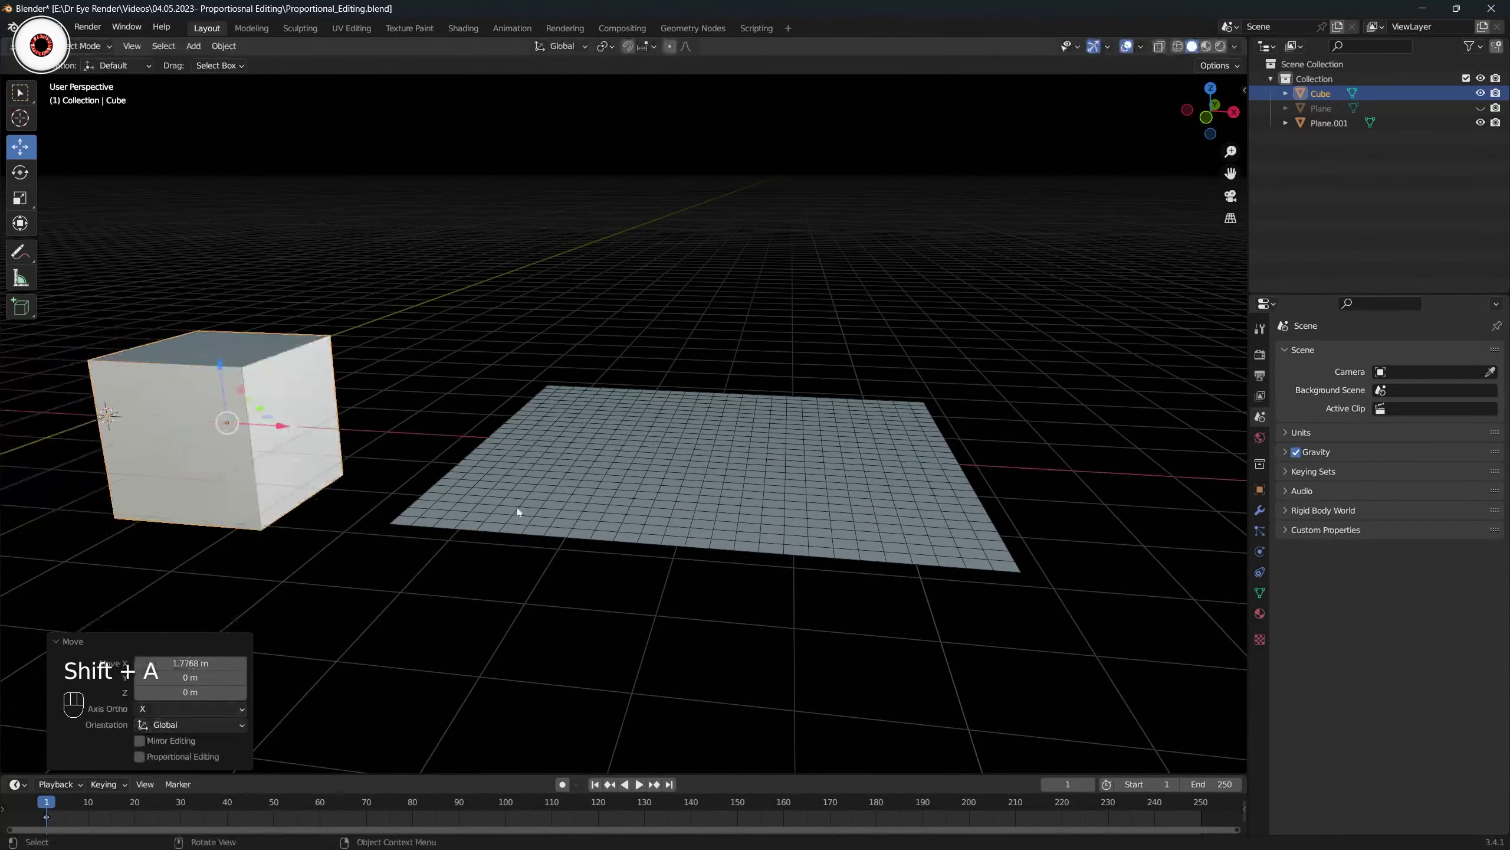
click(134, 419)
key(alt+a)
middle_drag(414, 473, 243, 426)
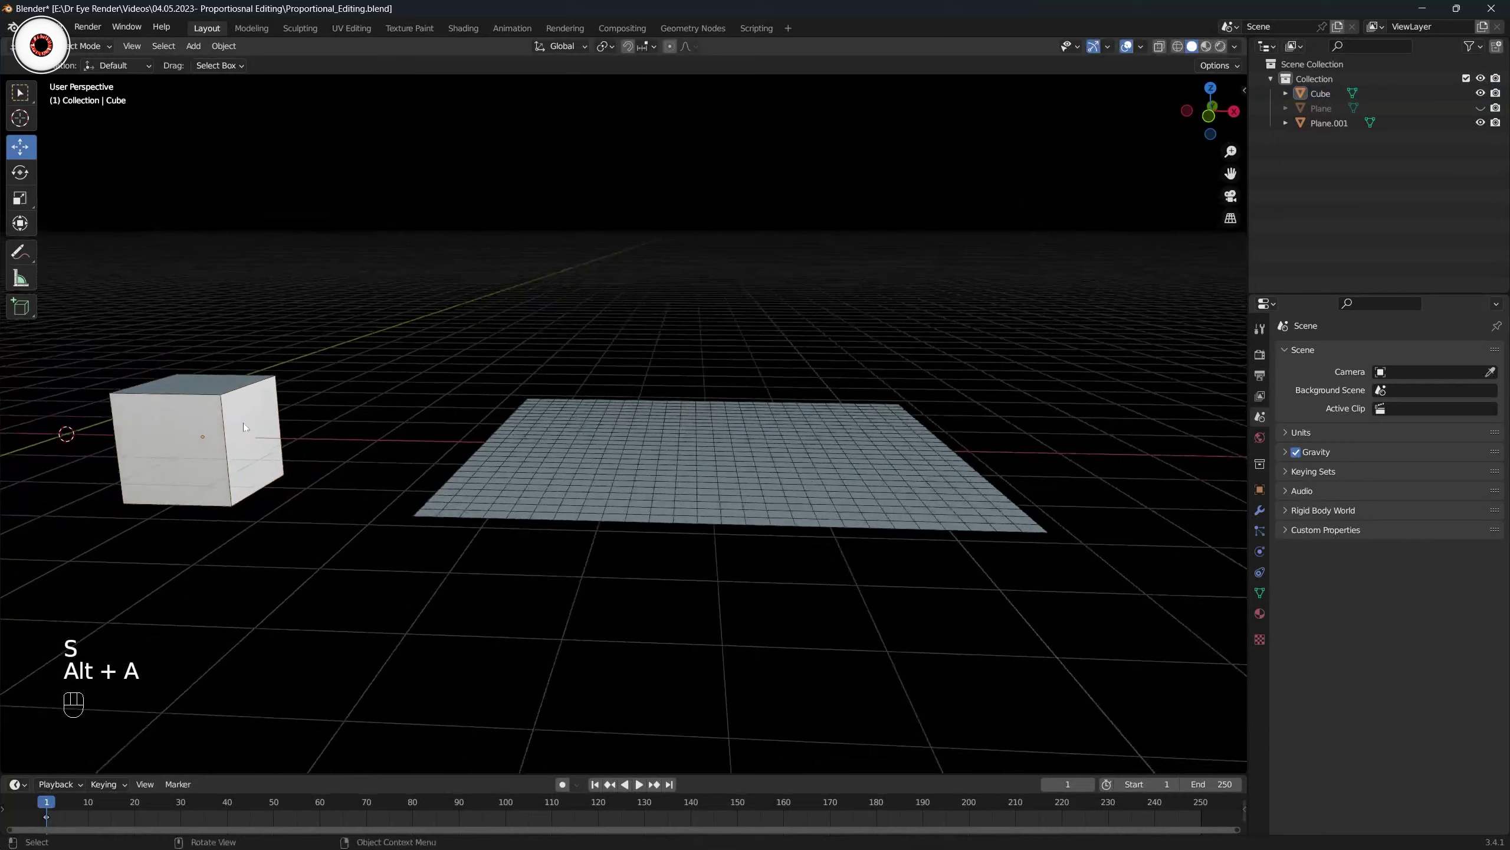
Enter Edit Mode on the subdivided plane and select a vertex near its centre.
click(498, 440)
key(Tab)
key(alt+a)
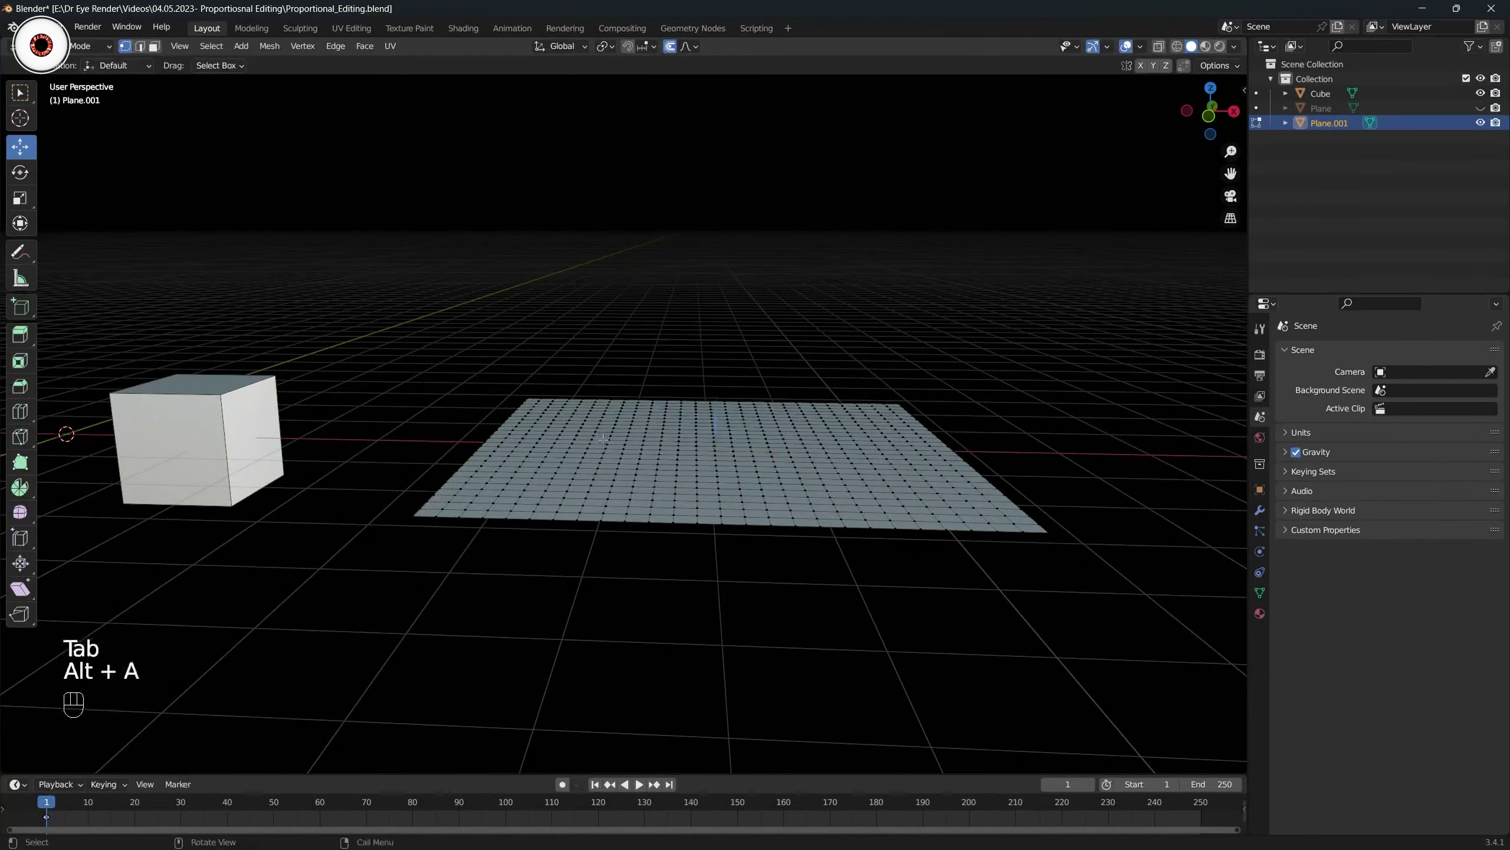
middle_drag(713, 465, 735, 471)
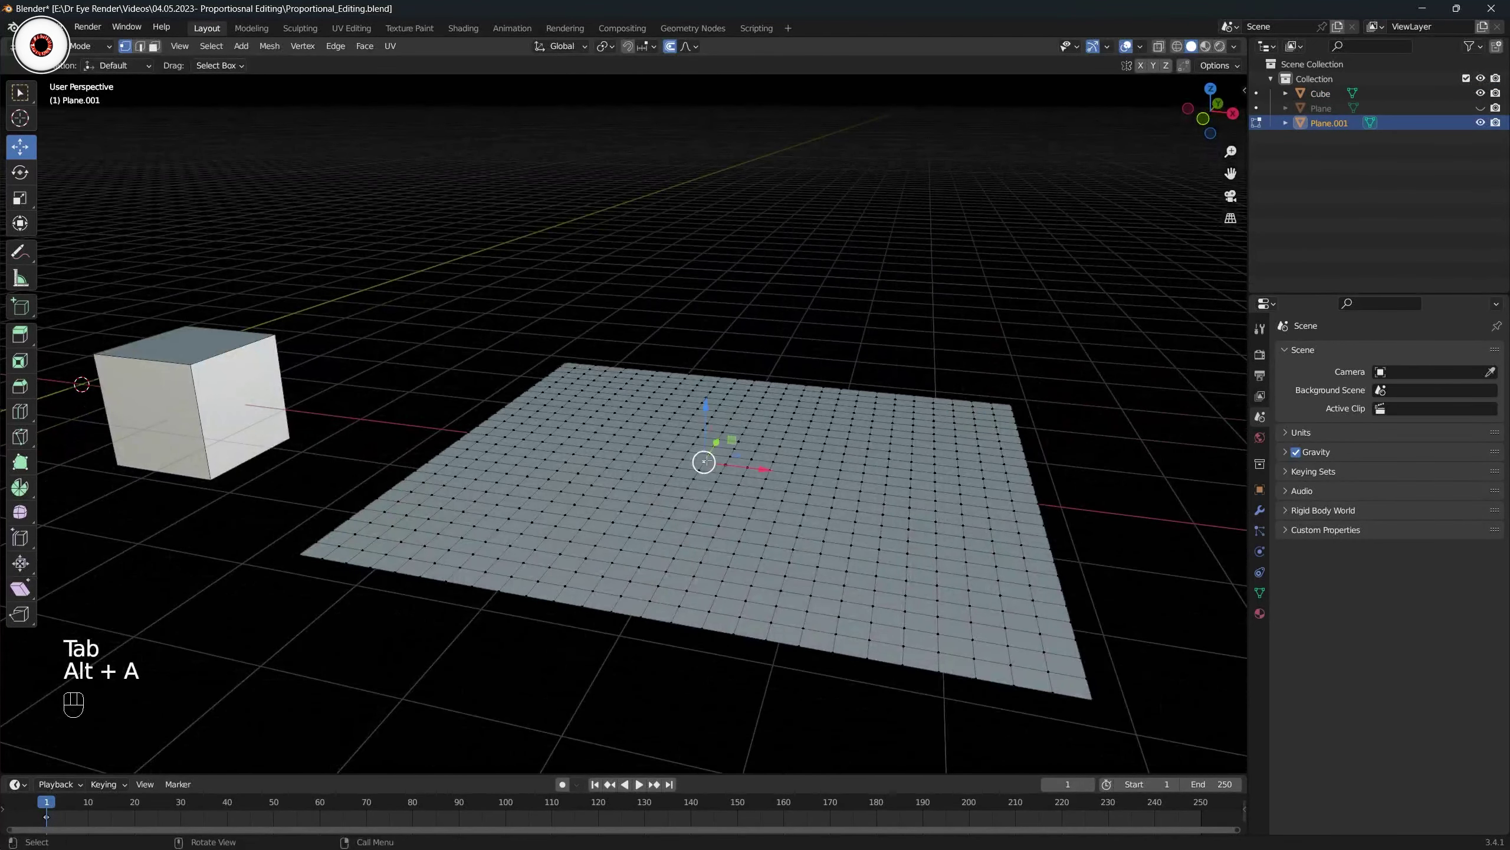
key(alt+a)
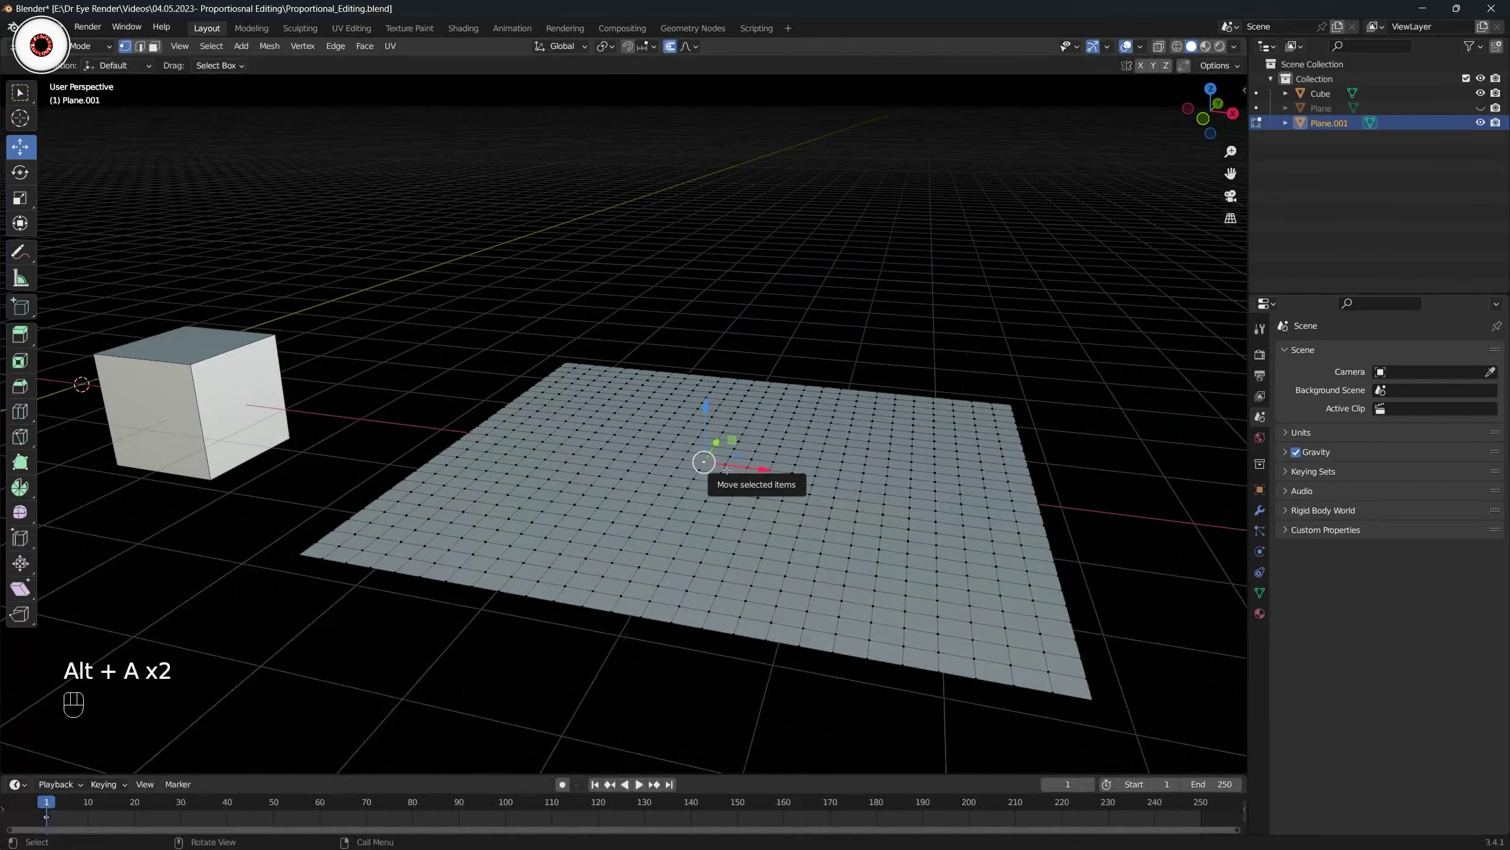
With Projected from View enabled, raise the plane's selected vertex along Z from the front view using Smooth falloff, and clear the selection.
key(KP_1)
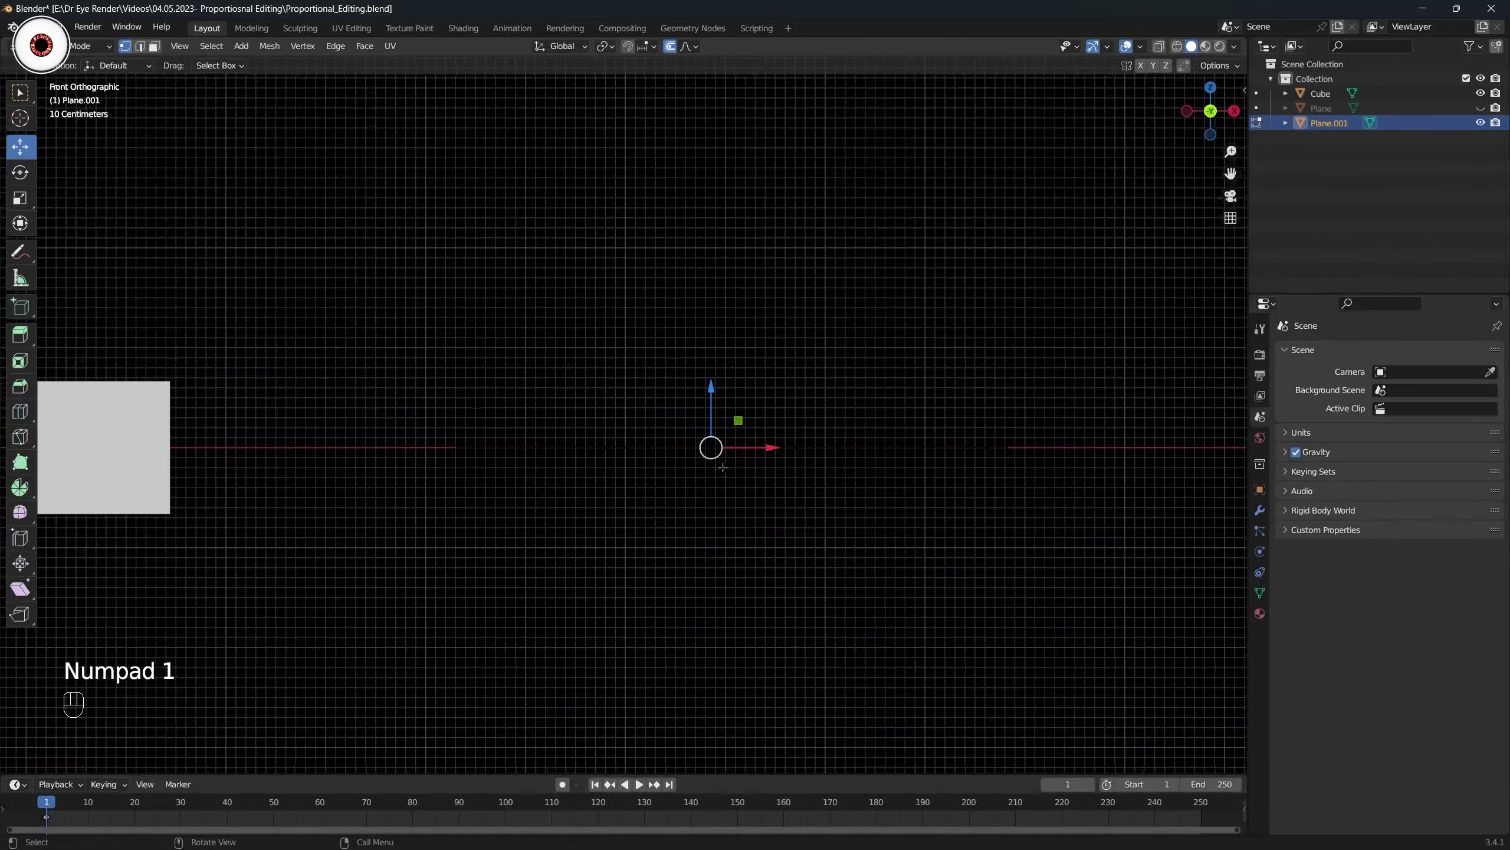
scroll(722, 468, down, 2)
scroll(684, 131, up, 2)
click(690, 46)
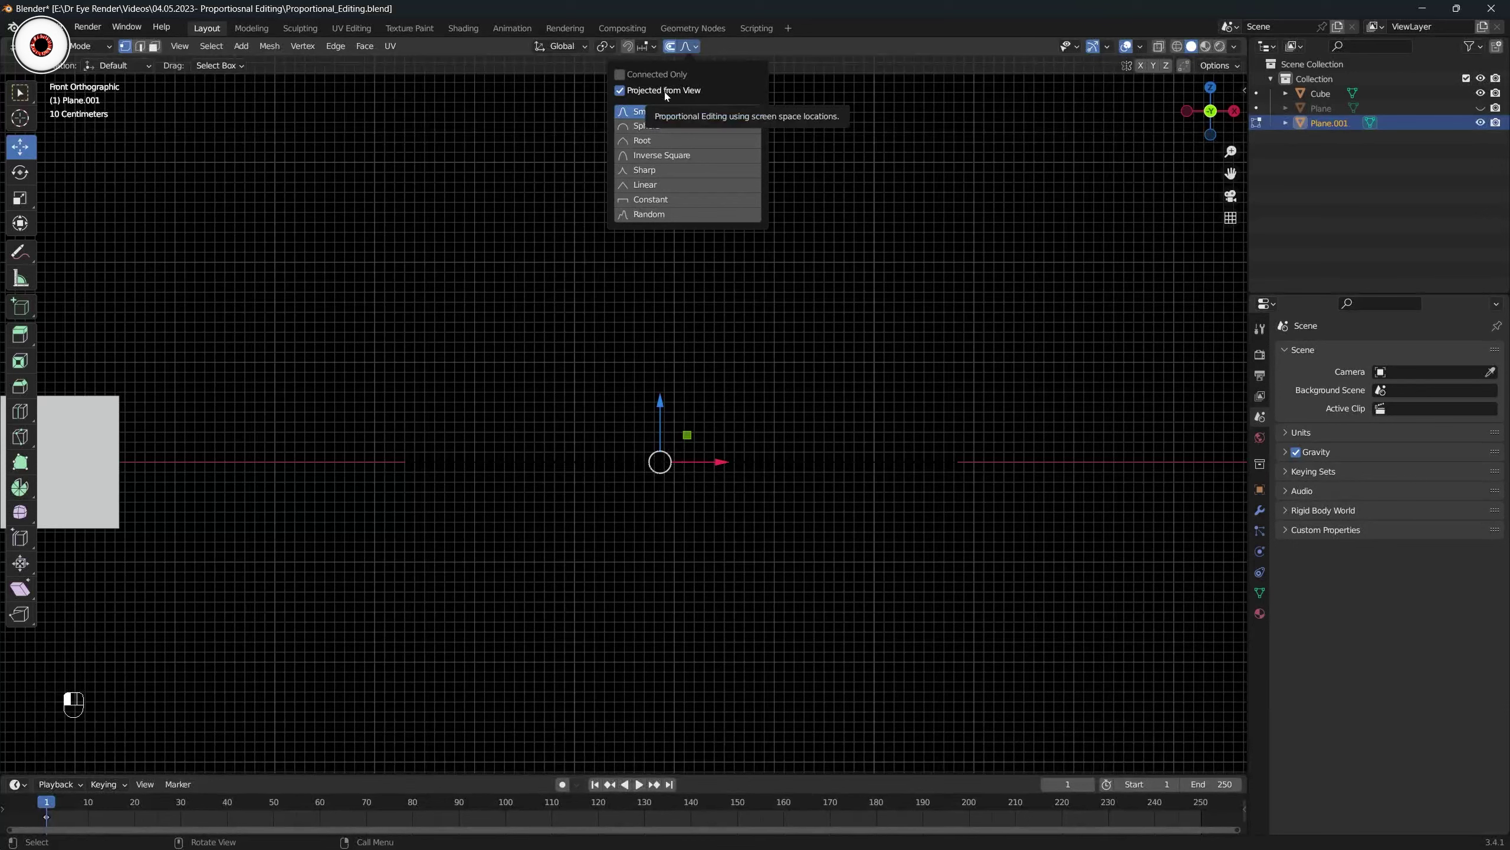
shift+middle_drag(732, 393, 667, 400)
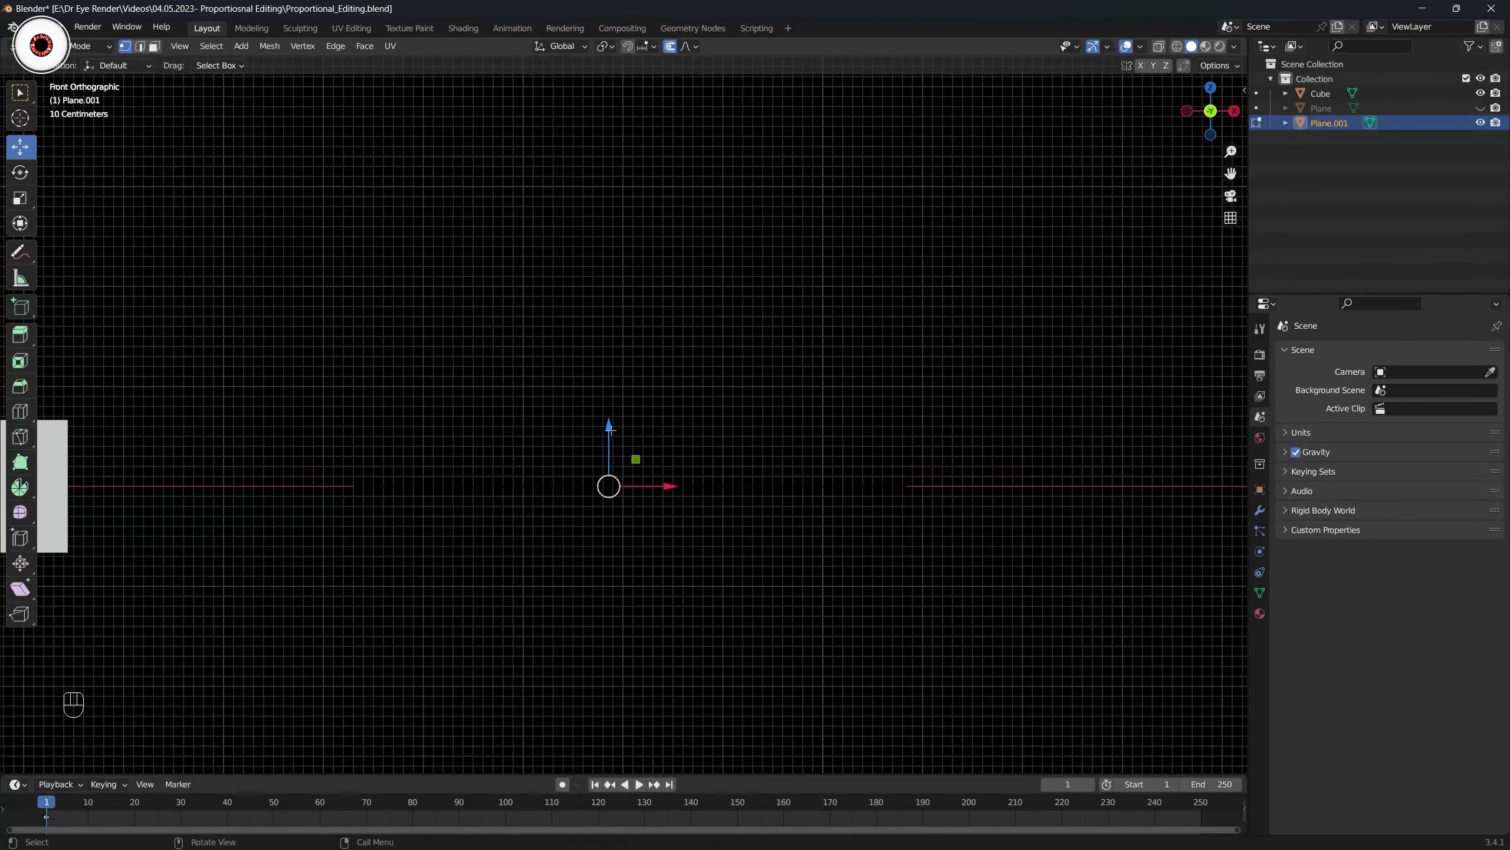
drag(610, 428, 610, 356)
middle_drag(717, 347, 849, 276)
key(alt+a)
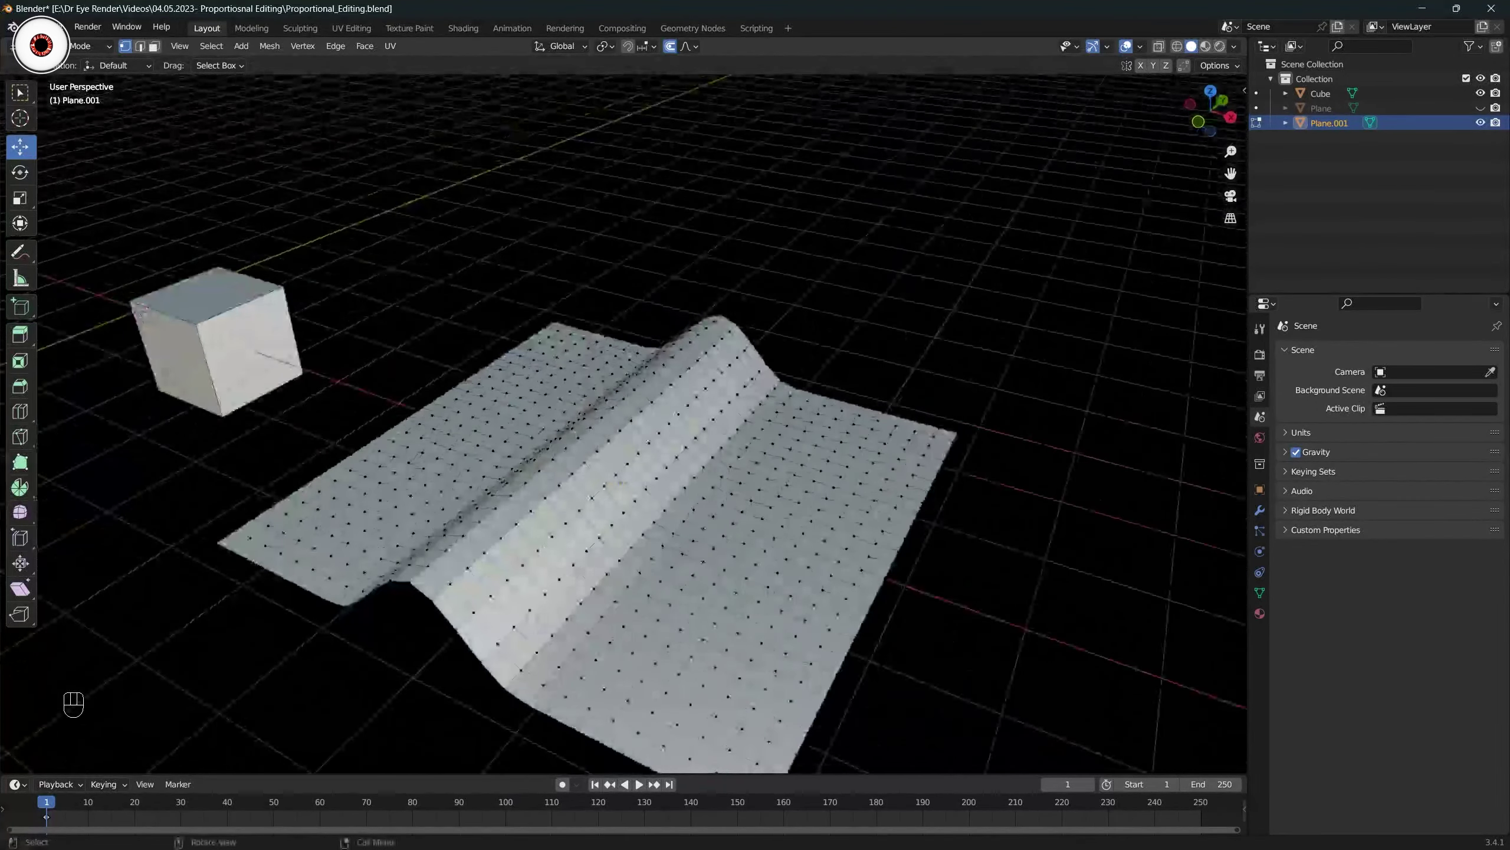
Turn off Projected from View and raise a vertex on the flat area beside the ridge about 0.58 m along Z with Smooth falloff.
key(KP_1)
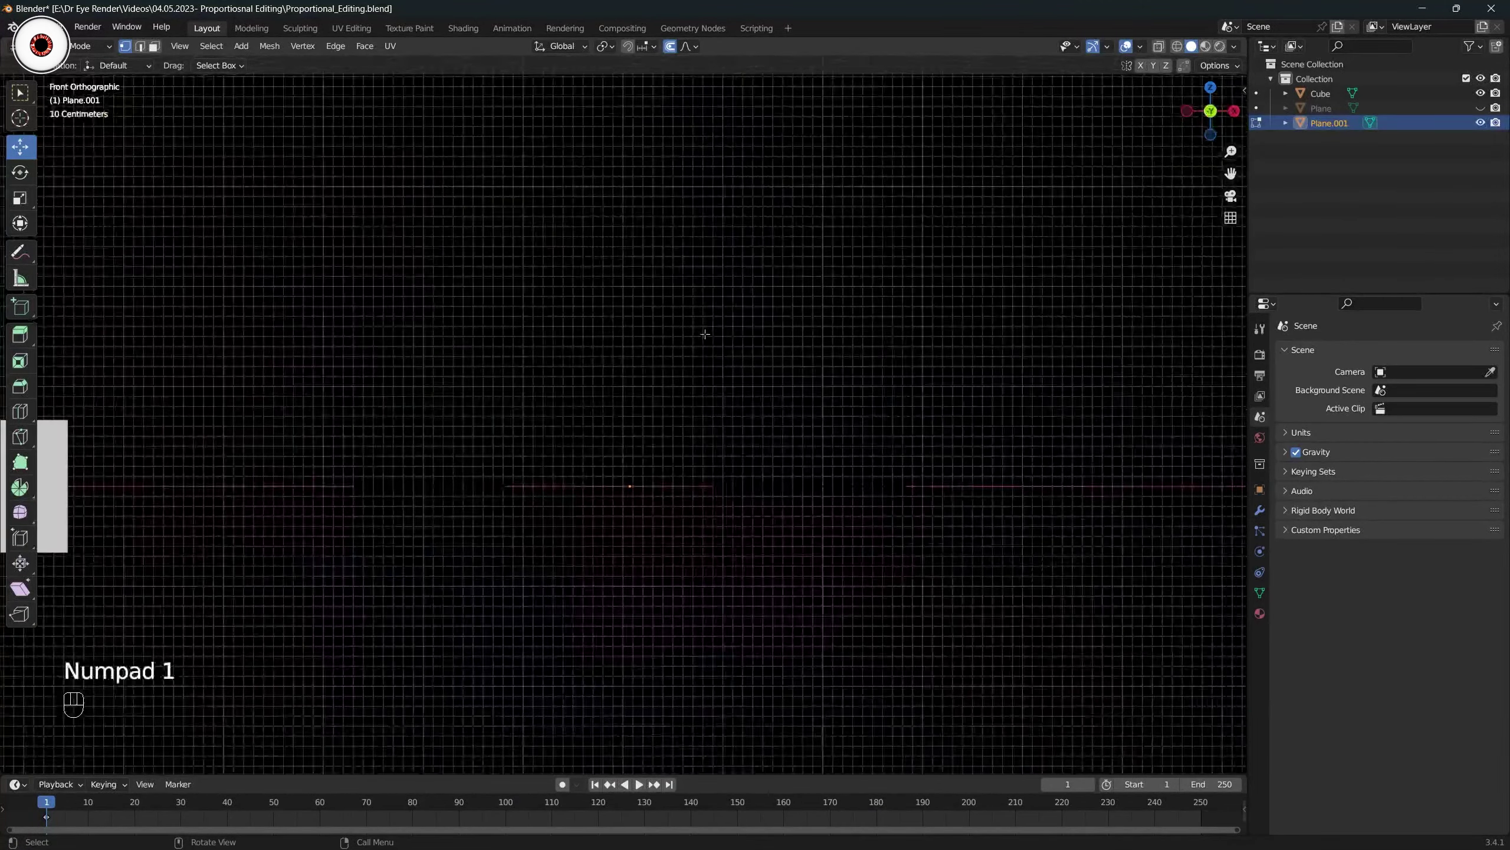
middle_drag(705, 334, 672, 263)
mouse_move(672, 263)
shift+middle_down()
mouse_move(654, 250)
mouse_move(669, 243)
shift+middle_up()
click(687, 451)
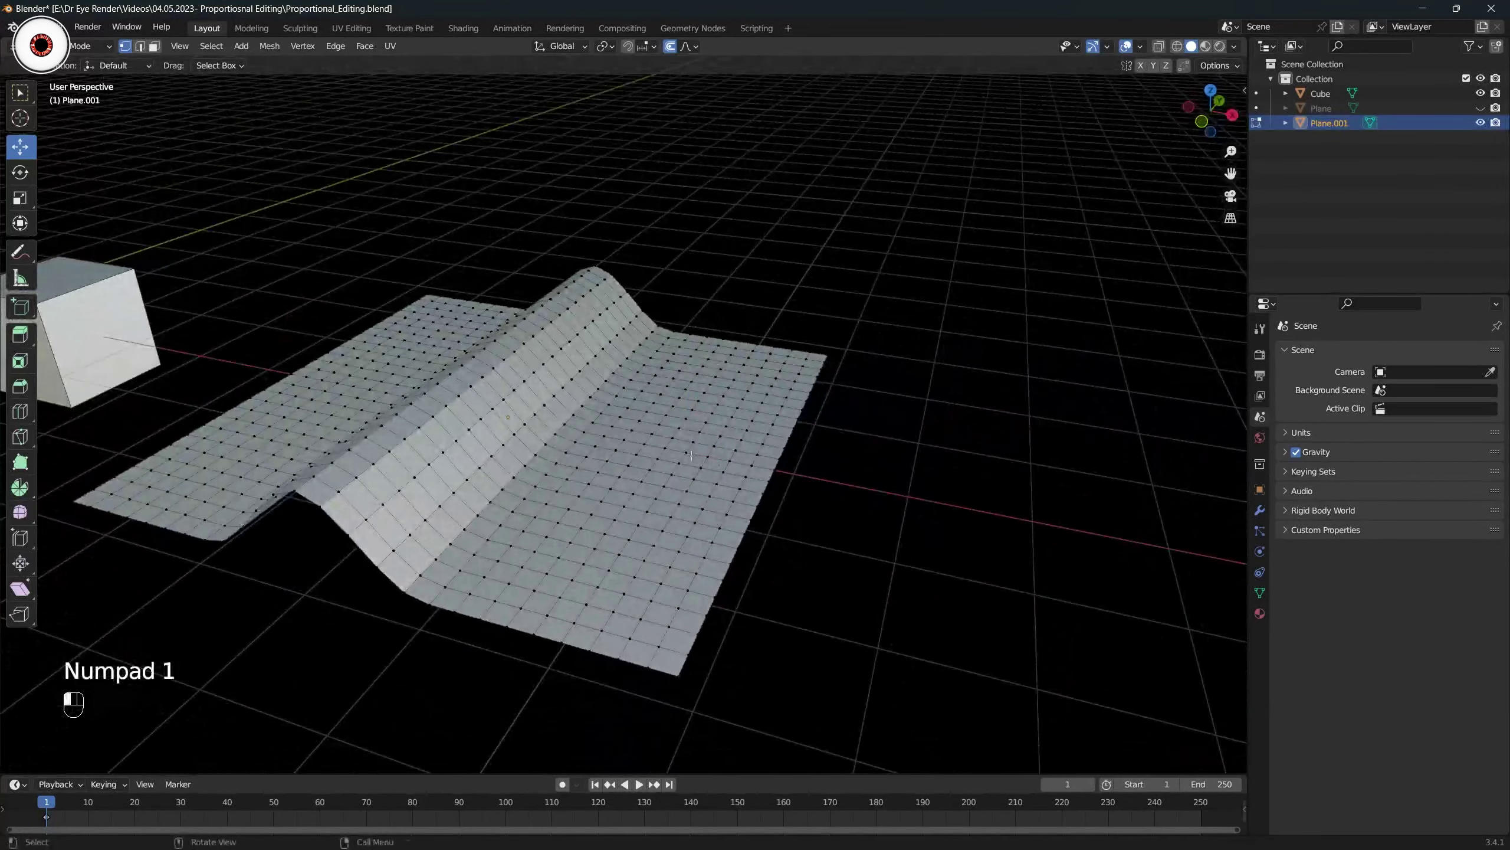
click(691, 47)
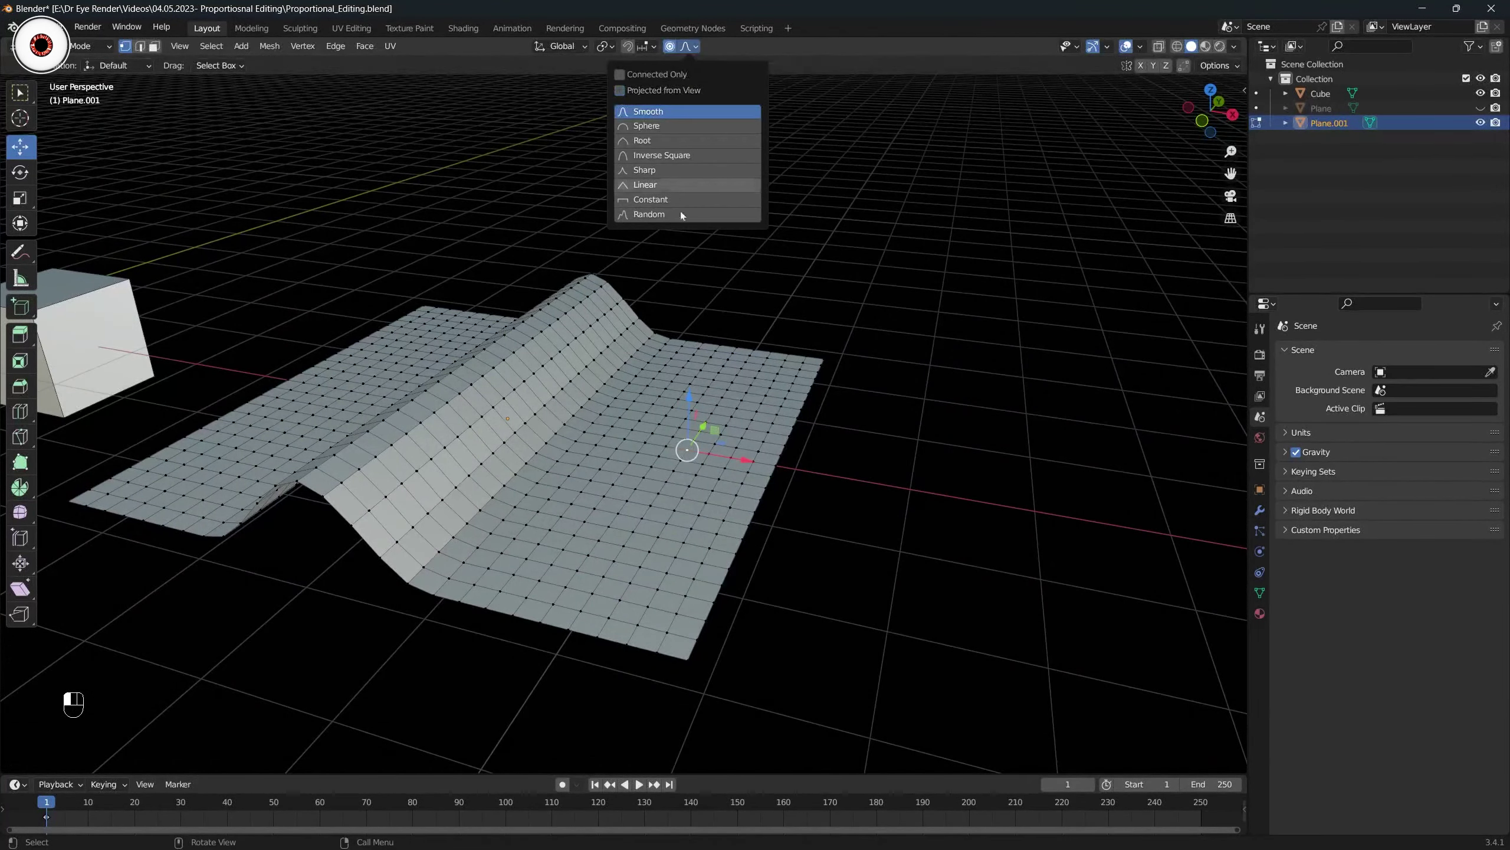
click(679, 210)
middle_drag(678, 433, 669, 416)
drag(668, 383, 663, 312)
mouse_move(663, 312)
shift+middle_down()
mouse_move(748, 347)
mouse_move(769, 338)
mouse_move(661, 287)
shift+middle_up()
Save the Blender file.
click(694, 50)
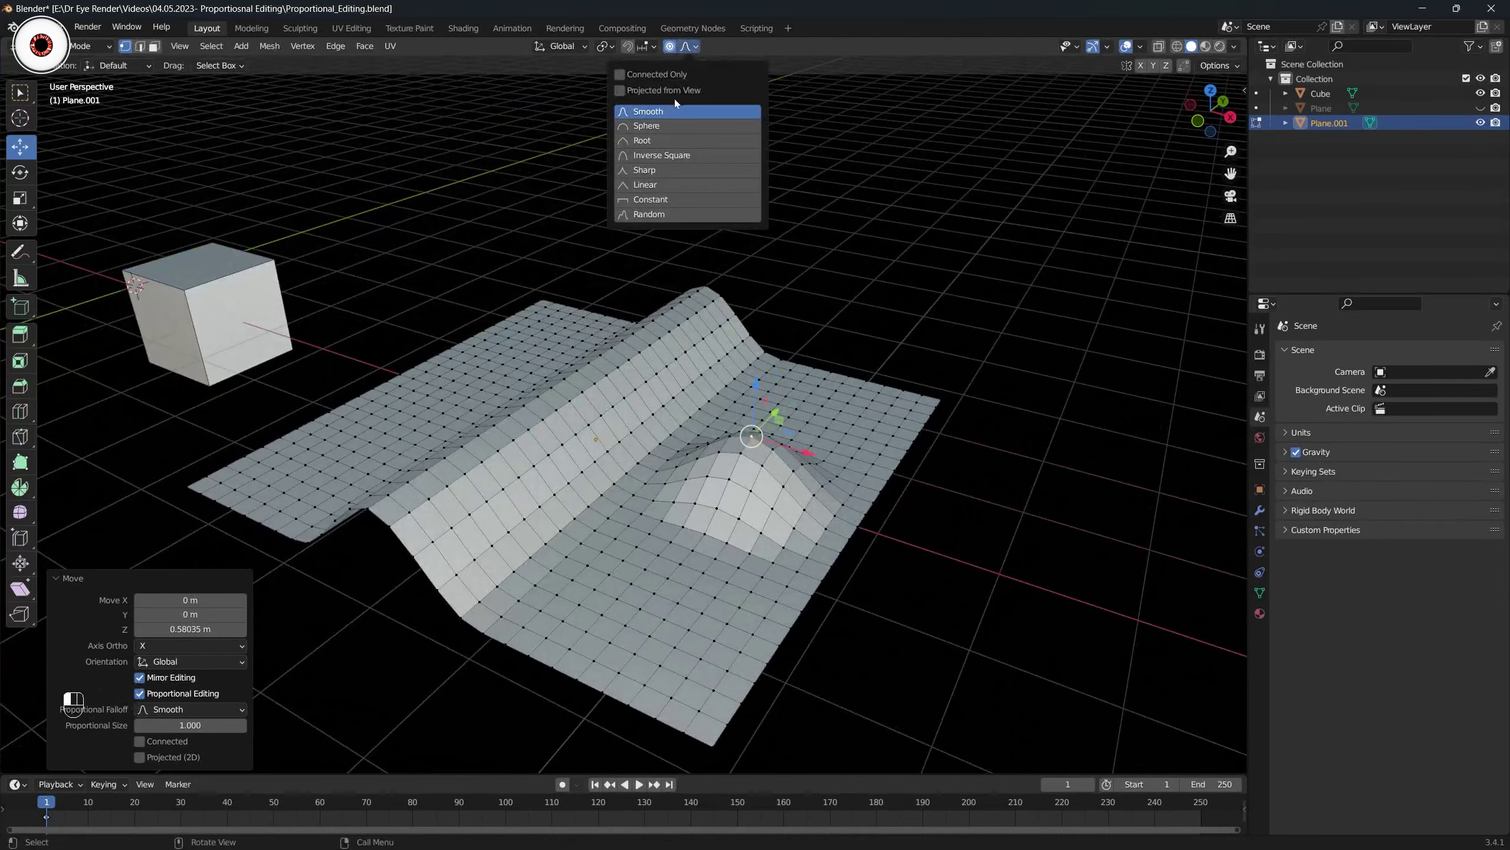
middle_drag(483, 346, 592, 322)
scroll(592, 322, up, 1)
key(ctrl+s)
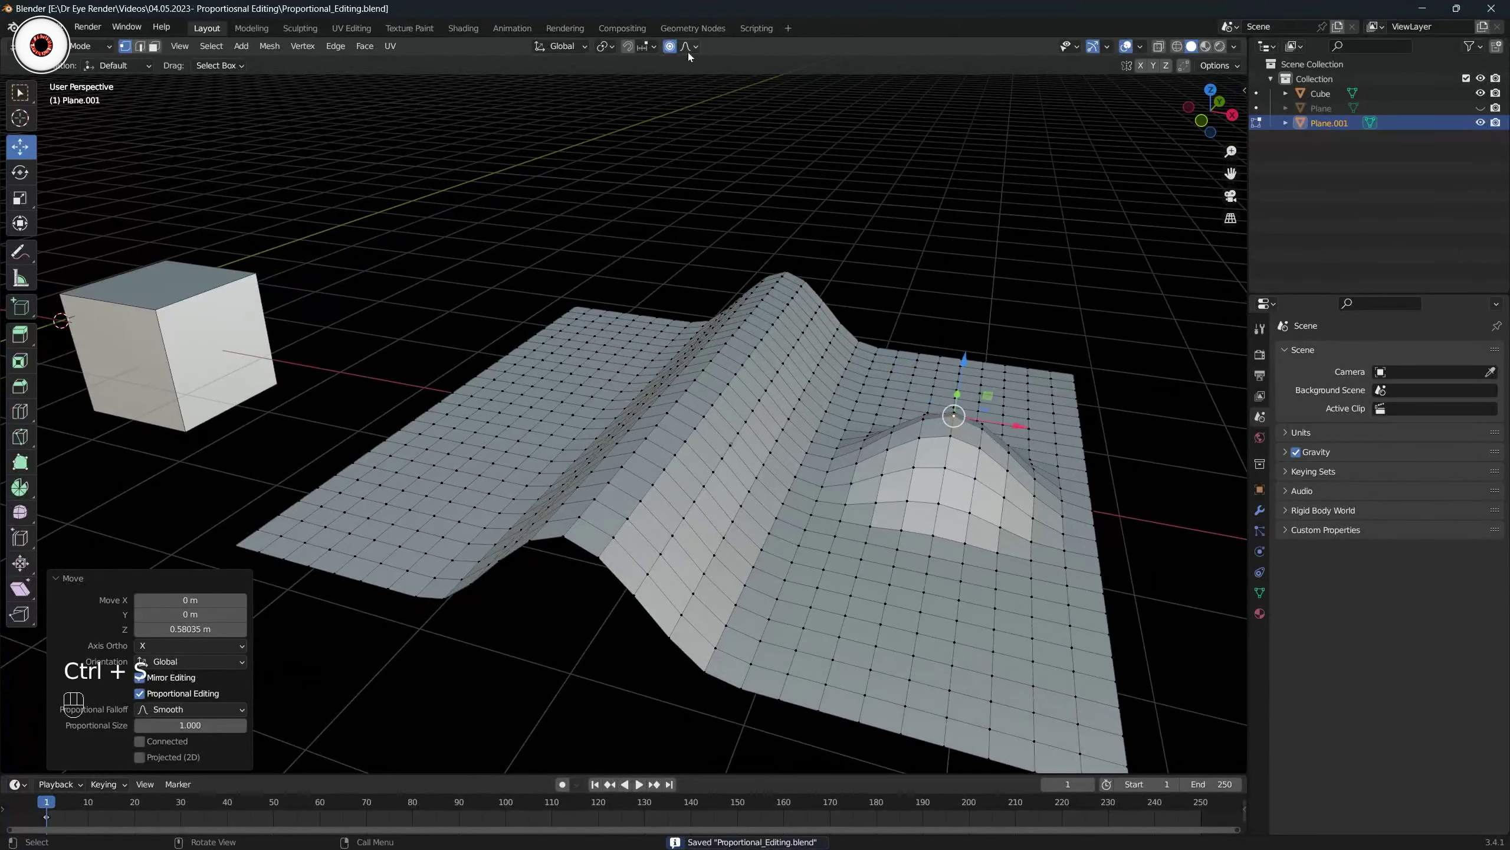
Enable Projected from View and raise a vertex on the flat area between the cube and the ridge about 1.014 m along Z.
click(690, 48)
shift+middle_drag(492, 311, 530, 305)
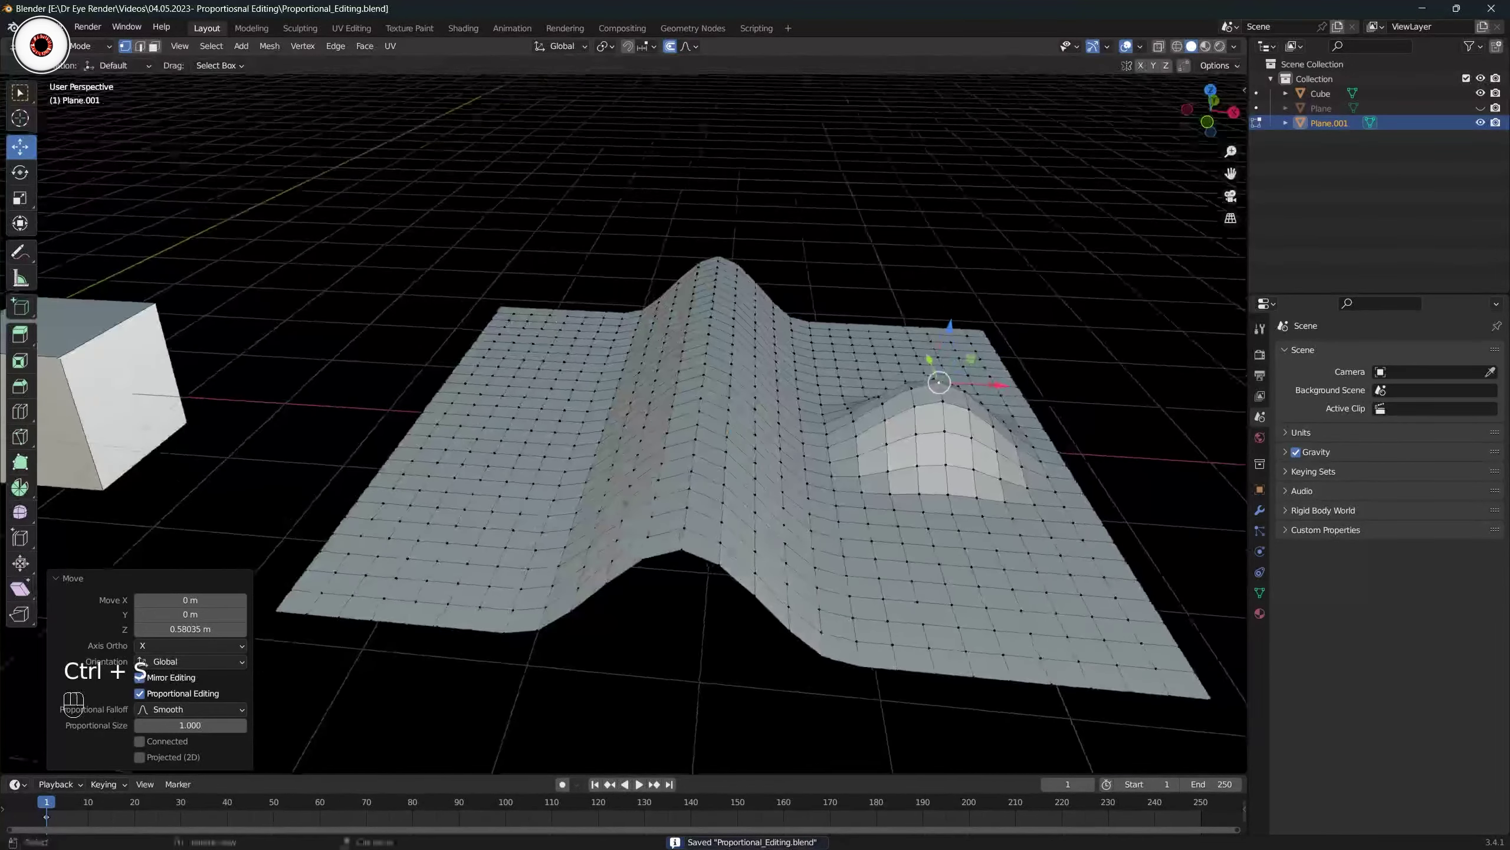
click(504, 396)
key(g)
key(z)
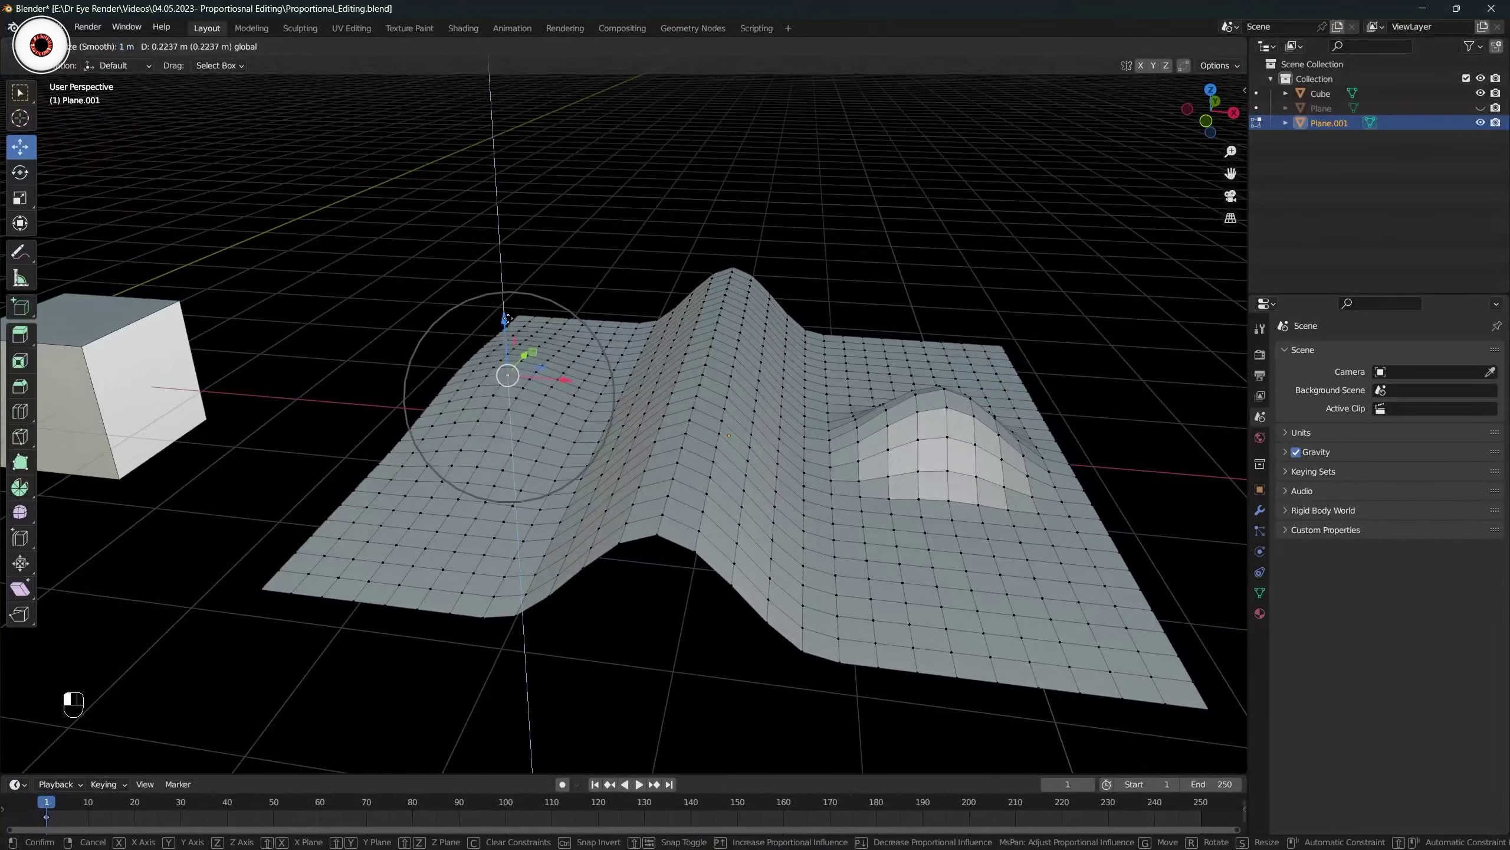
click(509, 232)
shift+middle_drag(610, 274, 645, 294)
shift+middle_drag(645, 293, 643, 300)
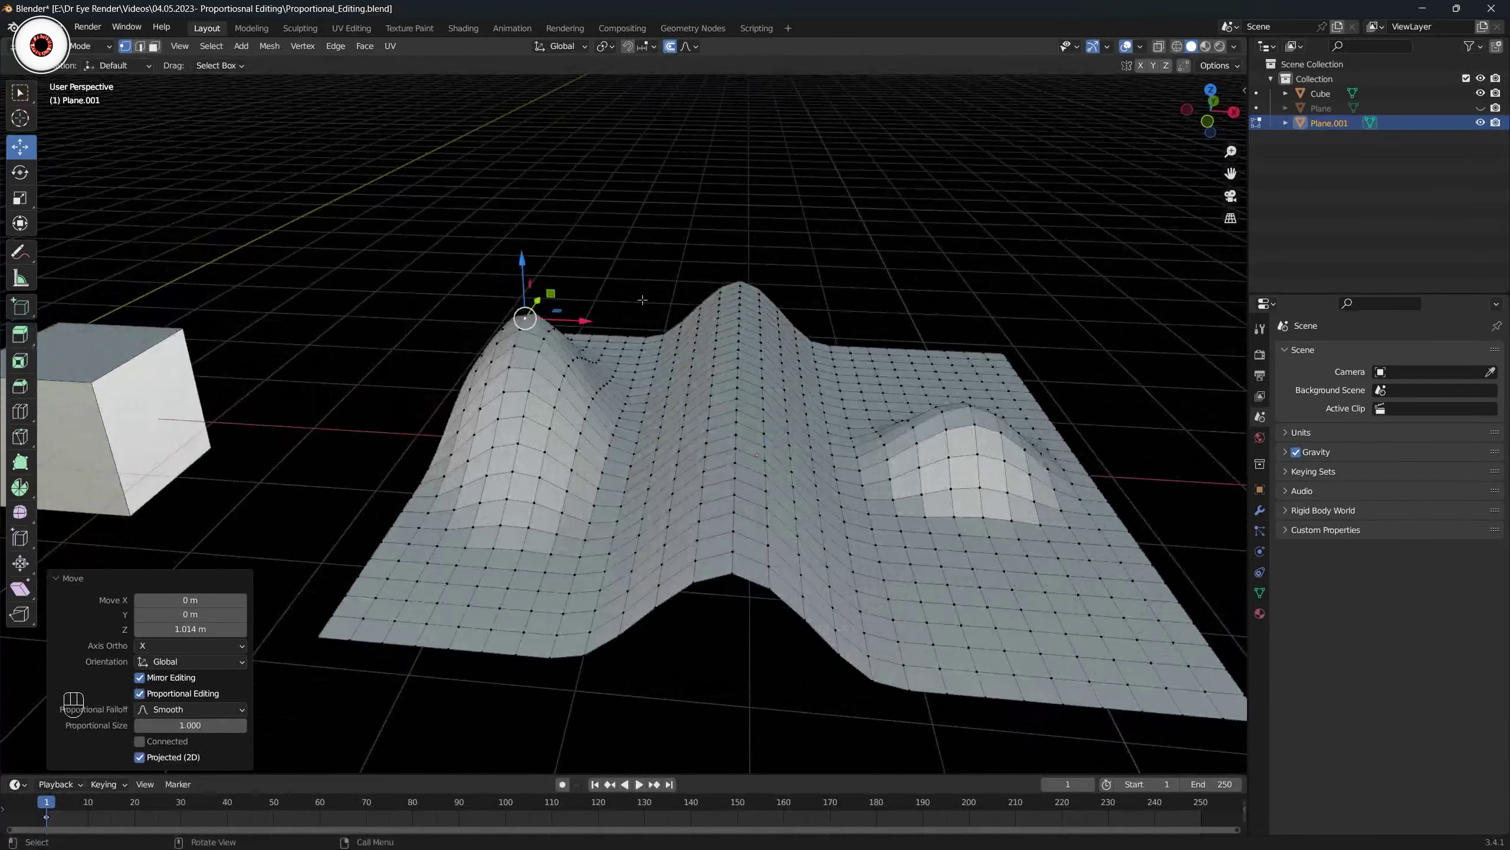
click(695, 46)
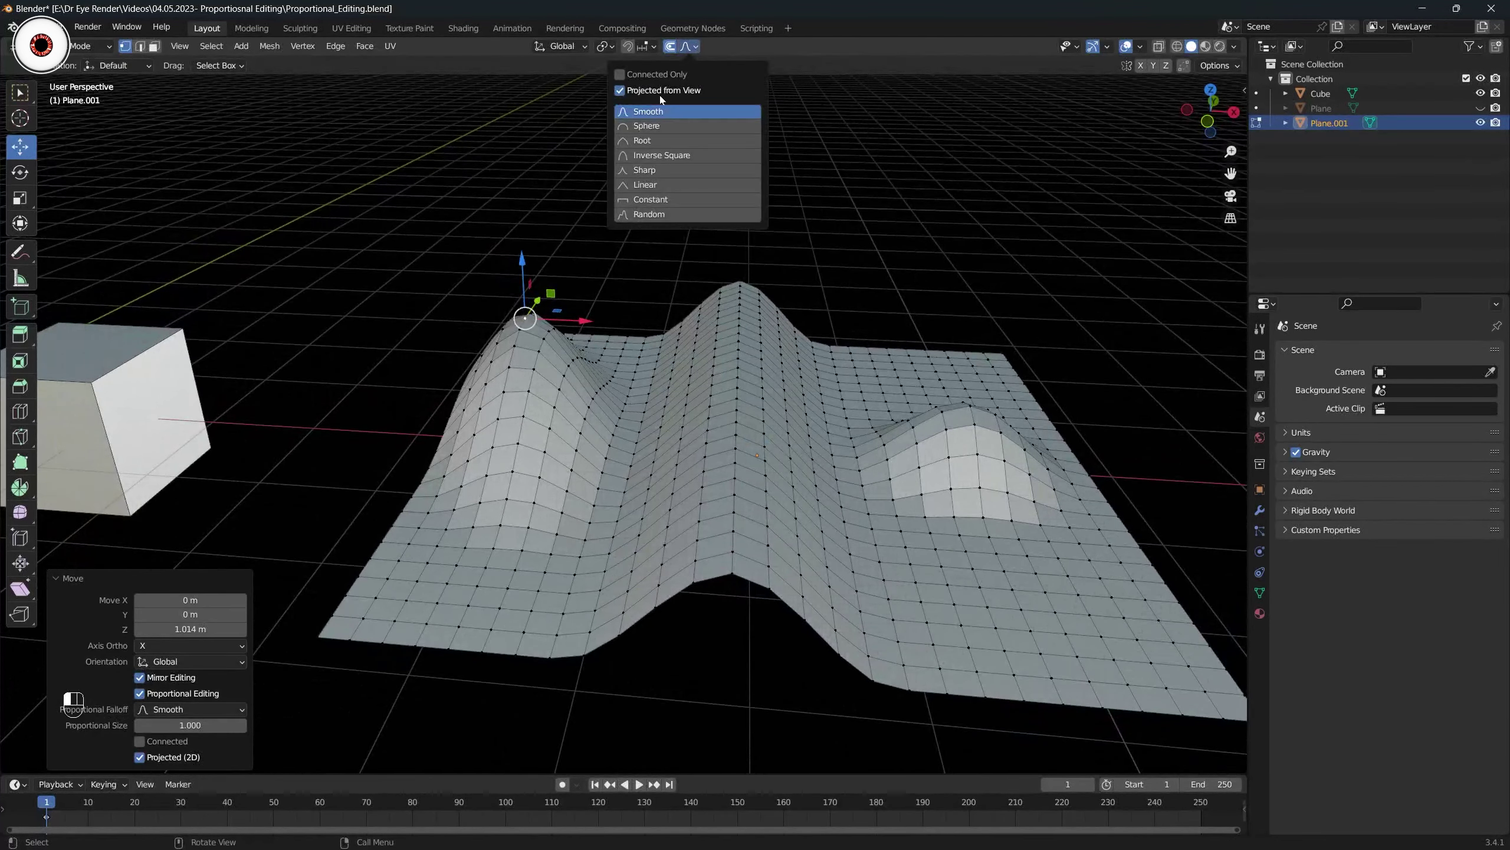
shift+middle_drag(236, 129, 199, 128)
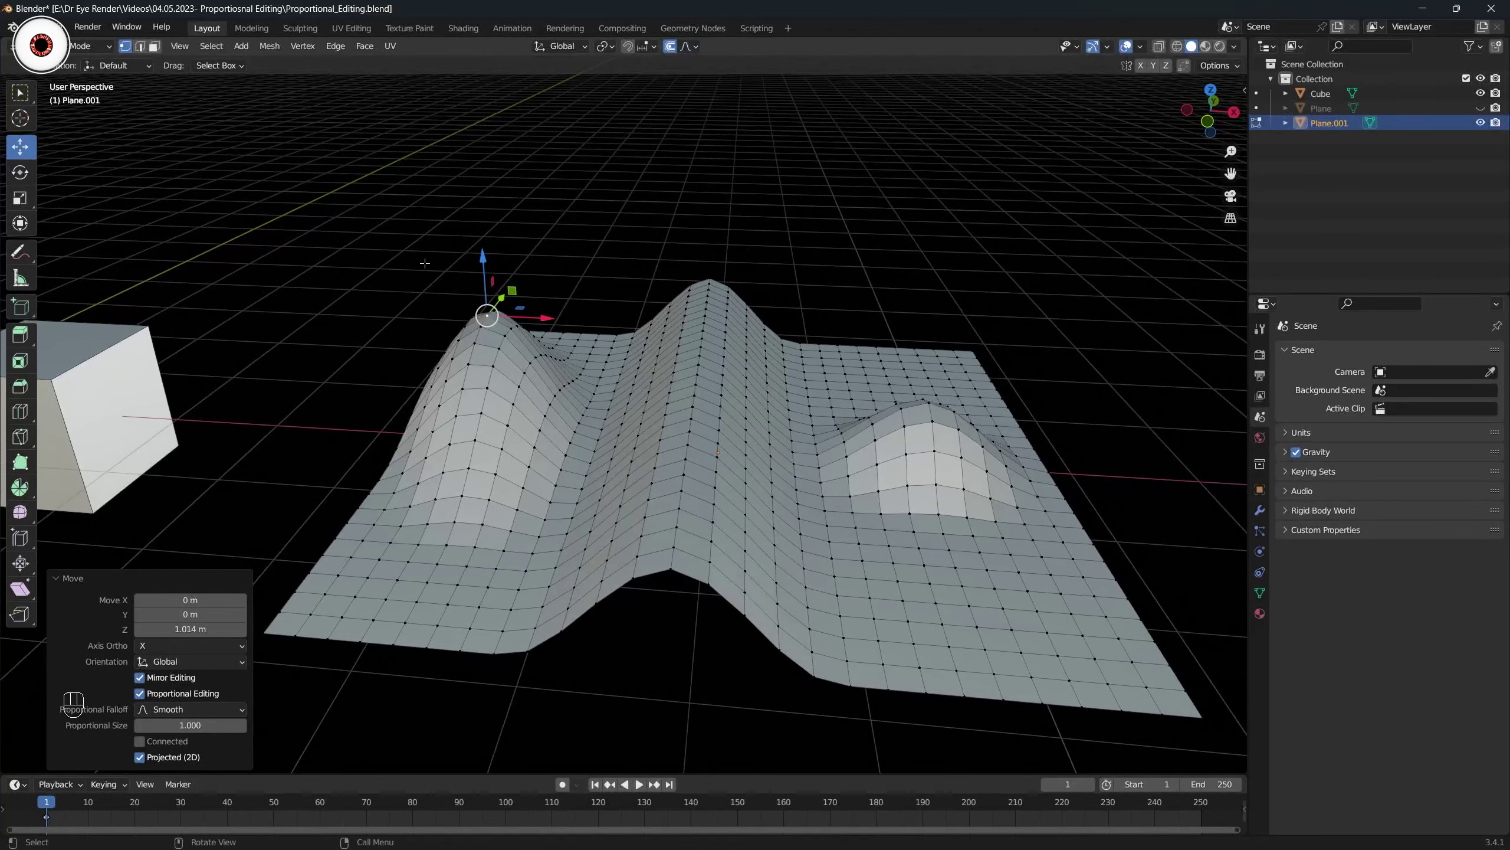
shift+middle_drag(554, 284, 507, 284)
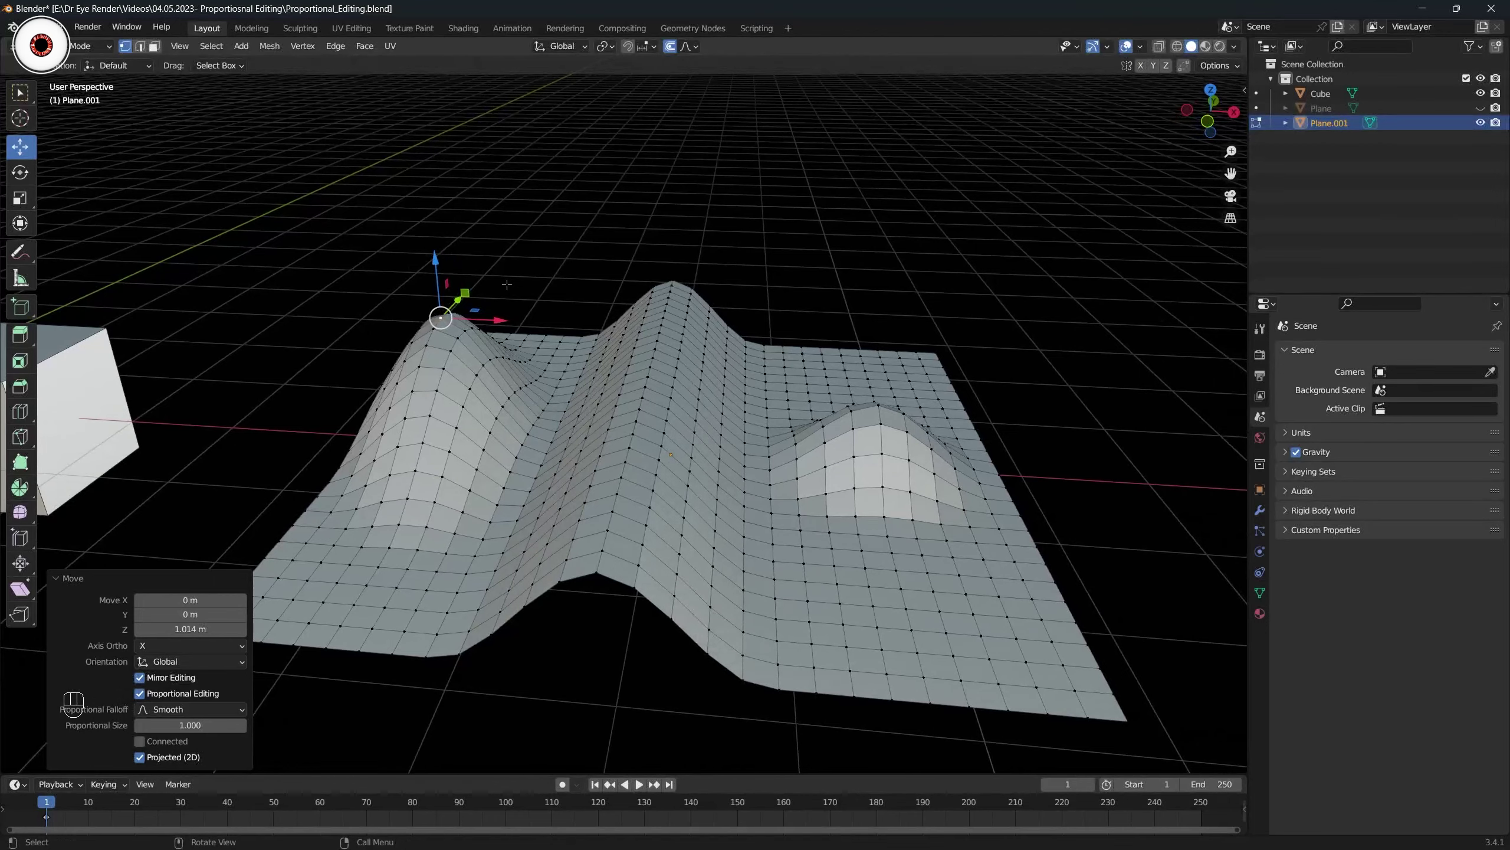
click(713, 28)
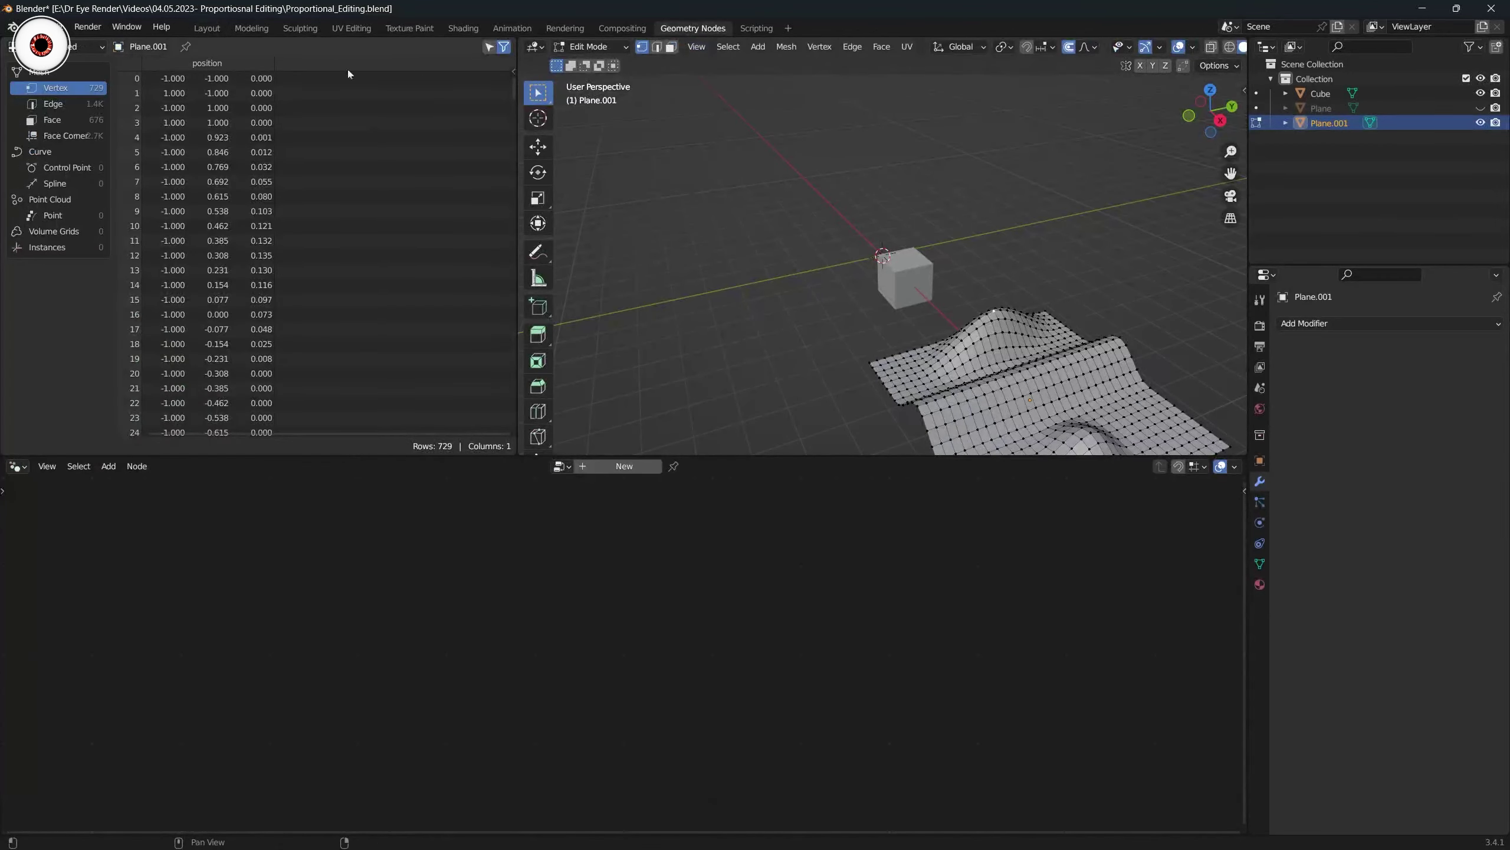
click(207, 29)
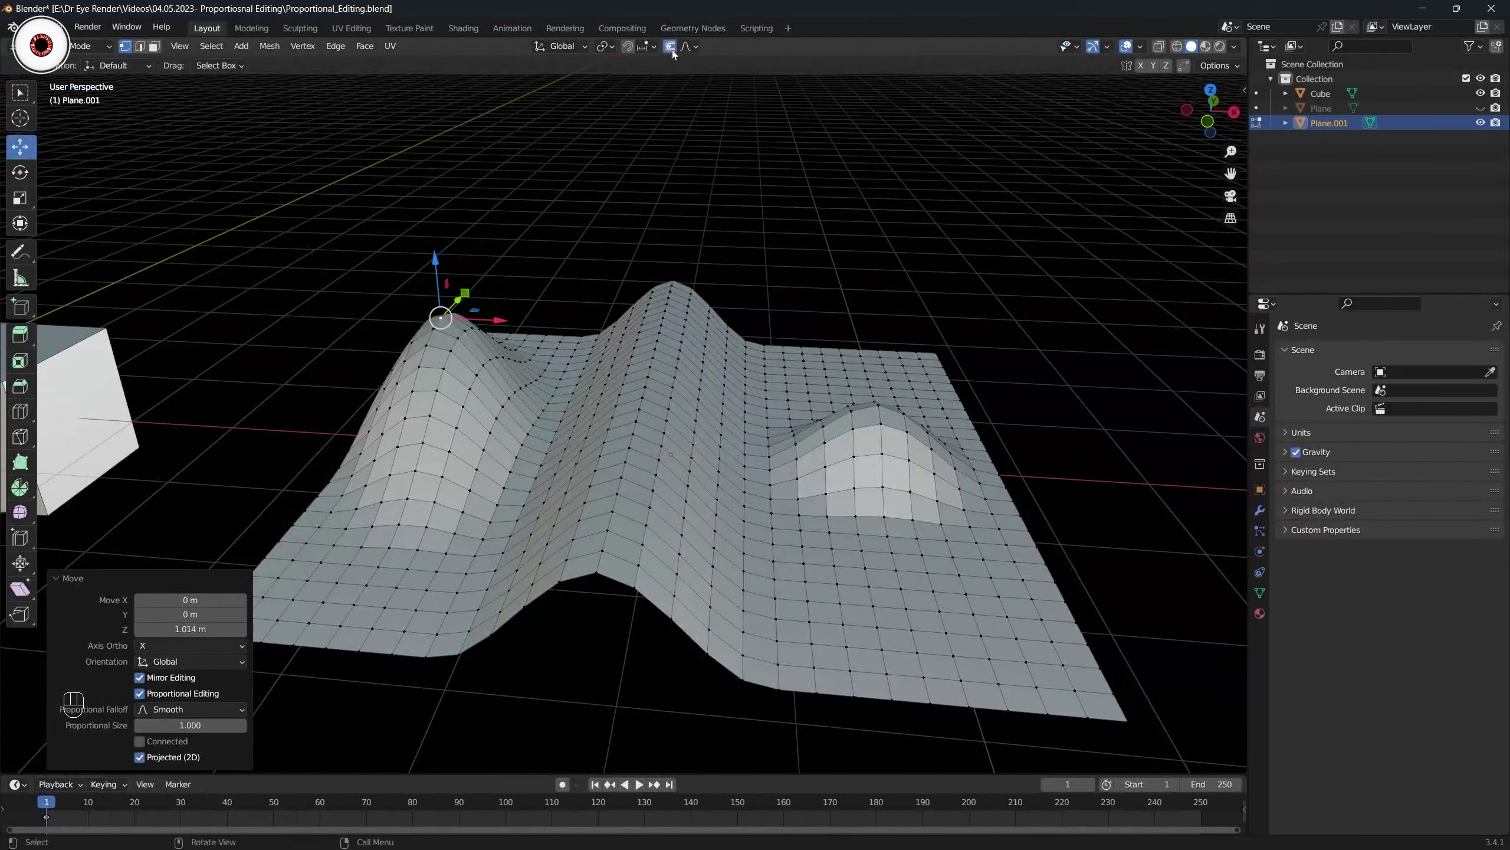
click(689, 47)
Undo all the proportional vertex moves on the plane back to its flat state.
key(ctrl+z)
key(ctrl+z)
key(ctrl+z)
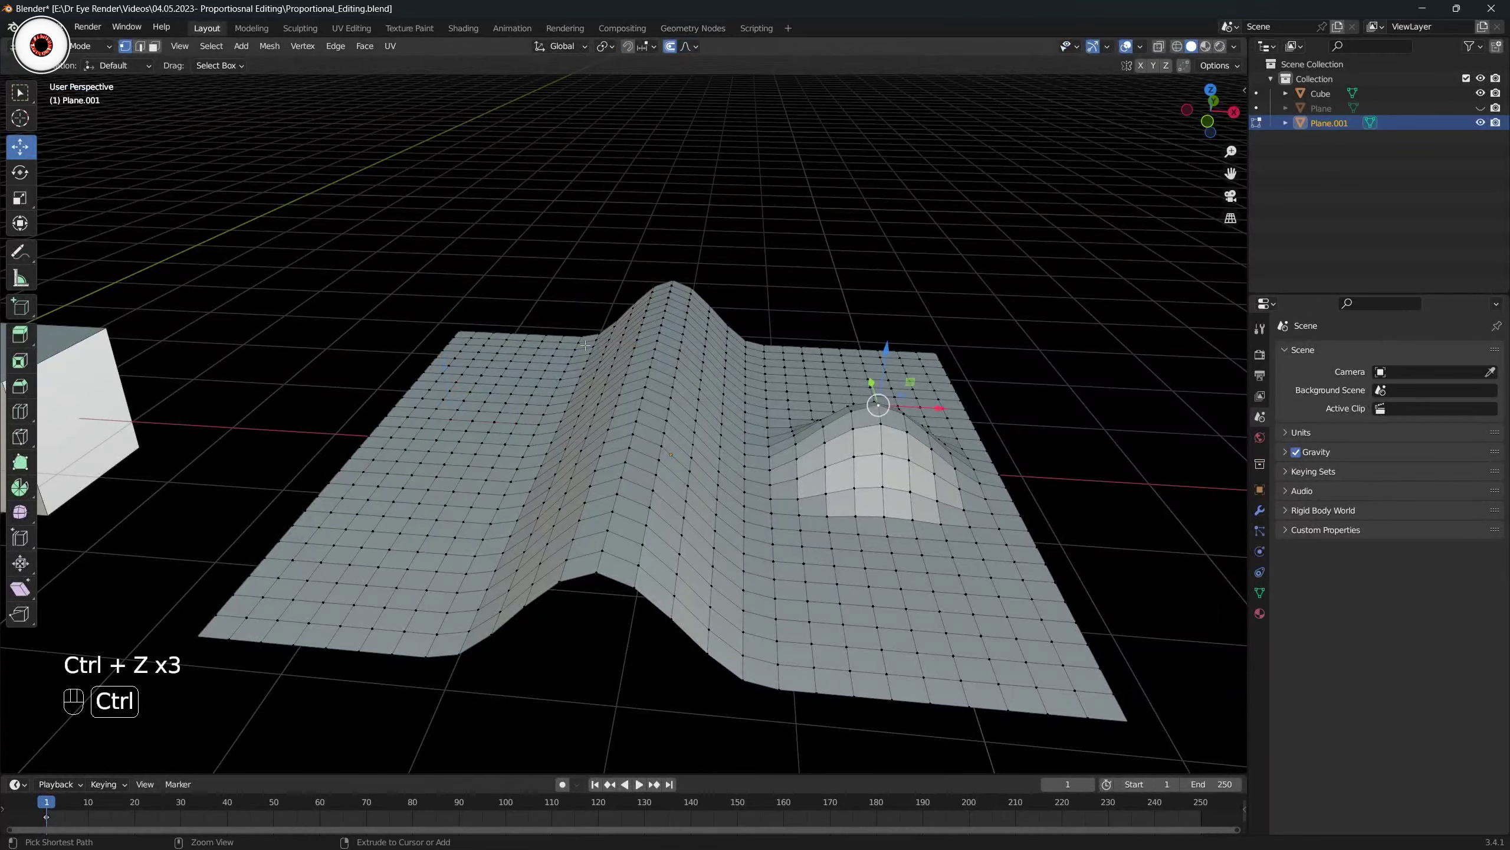
key(ctrl+z)
key(ctrl+z)
key(ctrl+z)
key(ctrl+z)
key(ctrl+z)
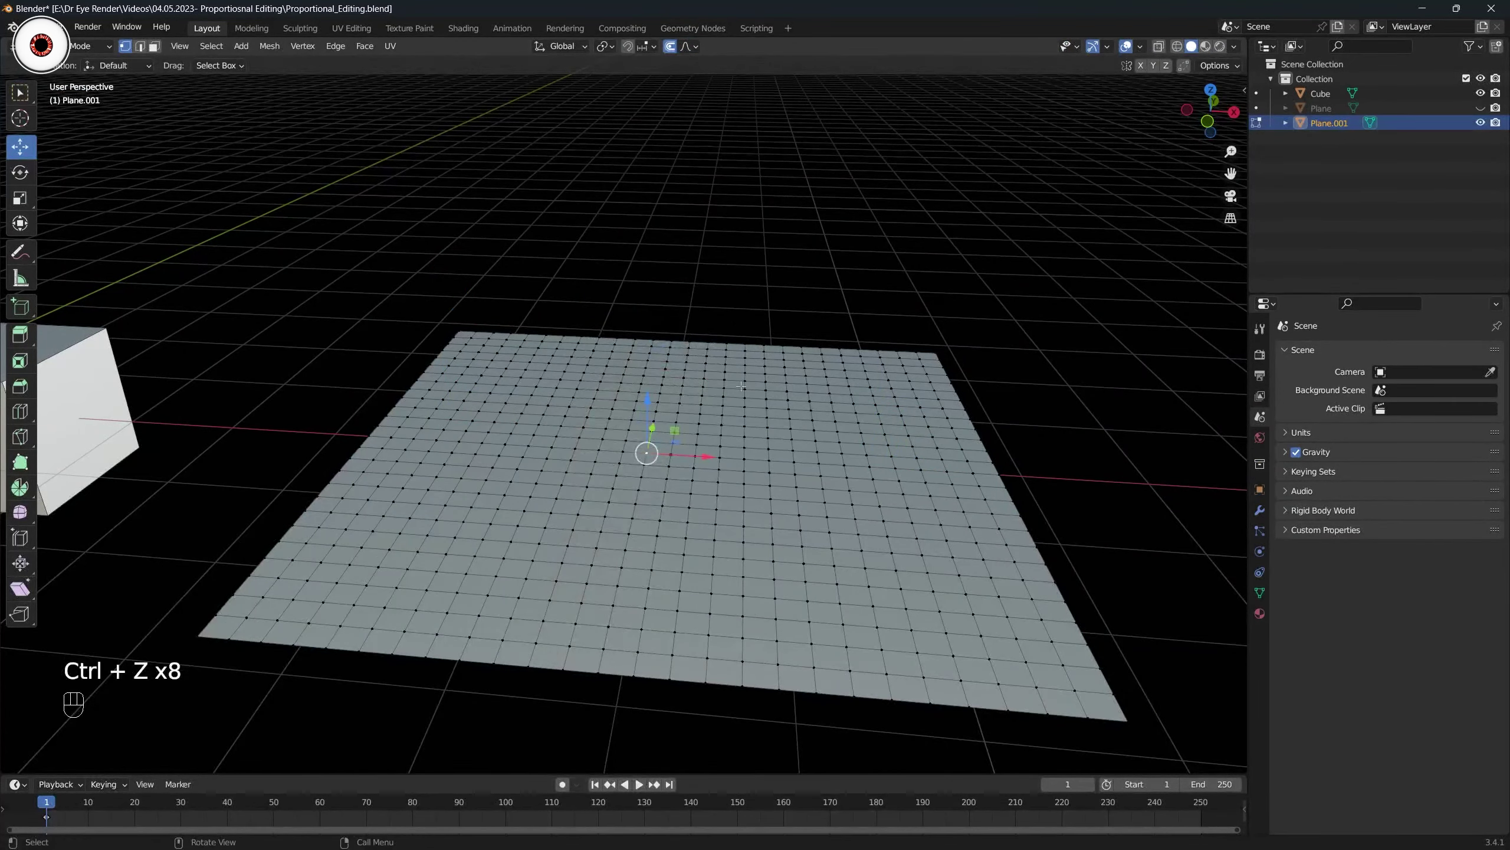
From the front view, raise the plane's selected vertex about 0.73 m along Z with Projected from View and Smooth falloff.
key(KP_1)
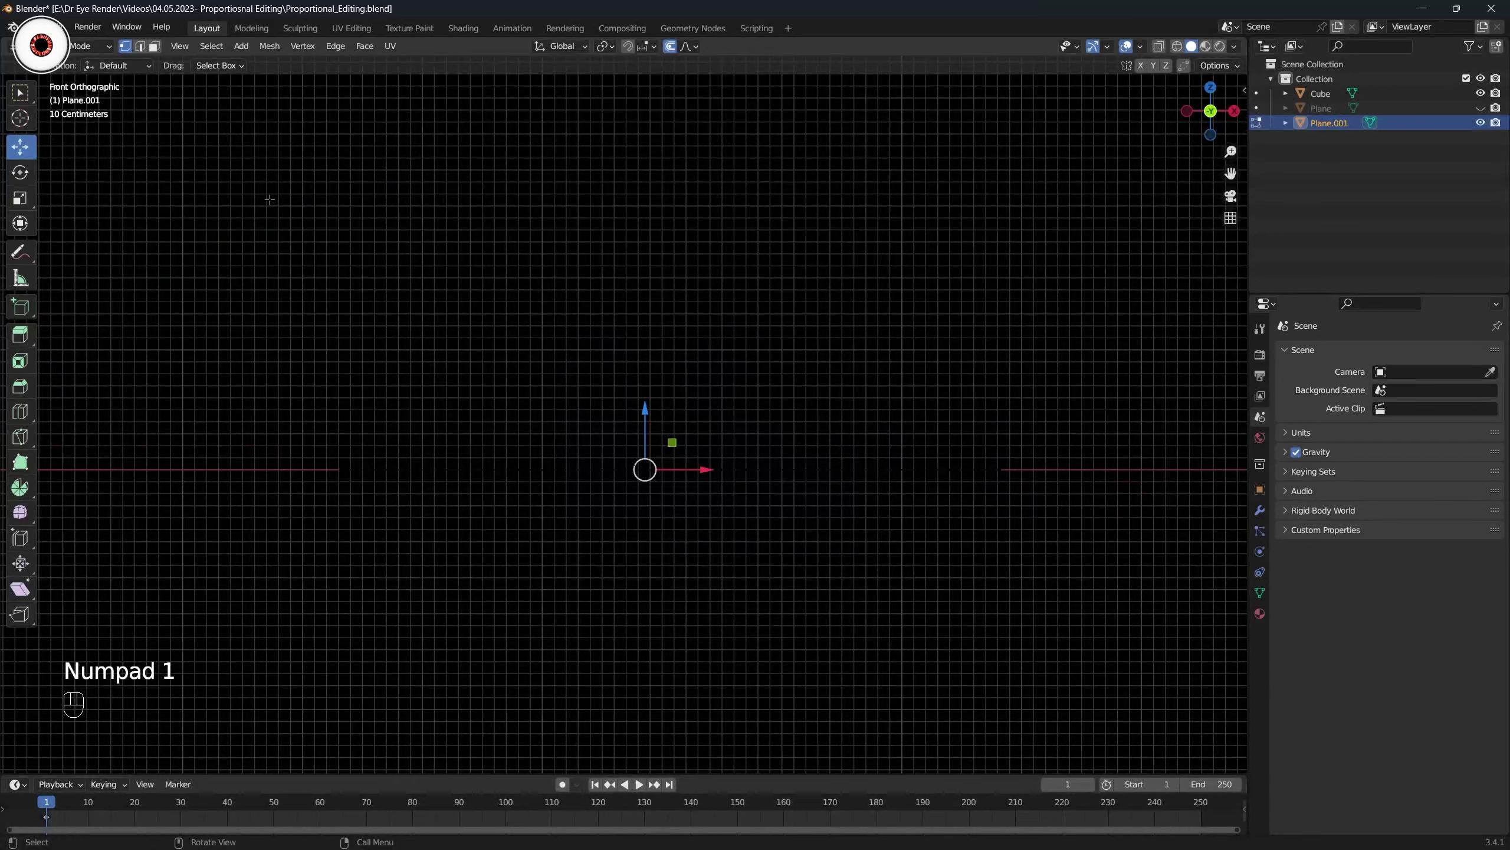
middle_drag(270, 196, 594, 280)
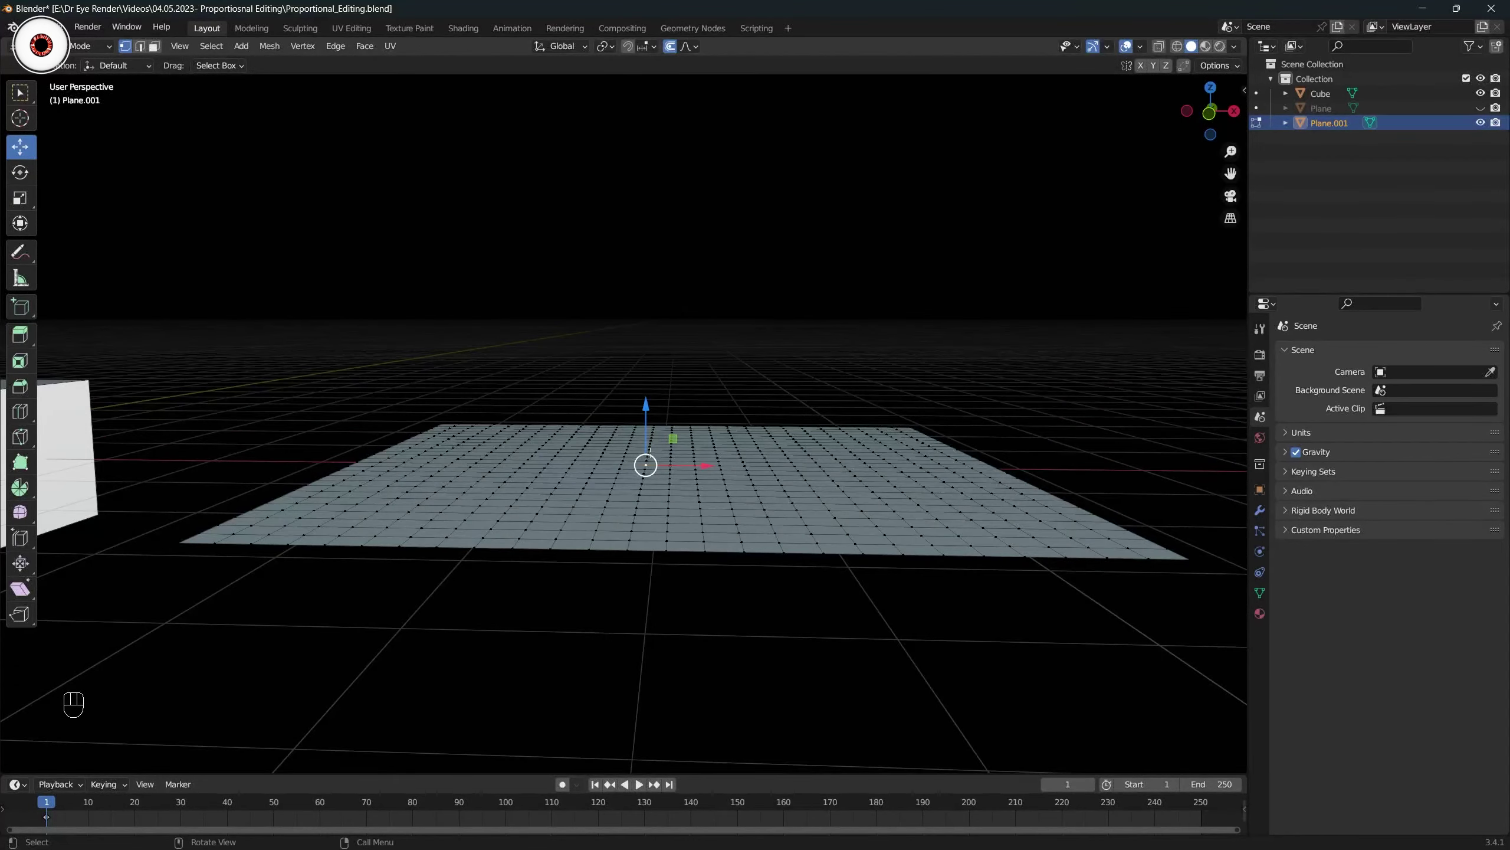
key(KP_4)
key(KP_1)
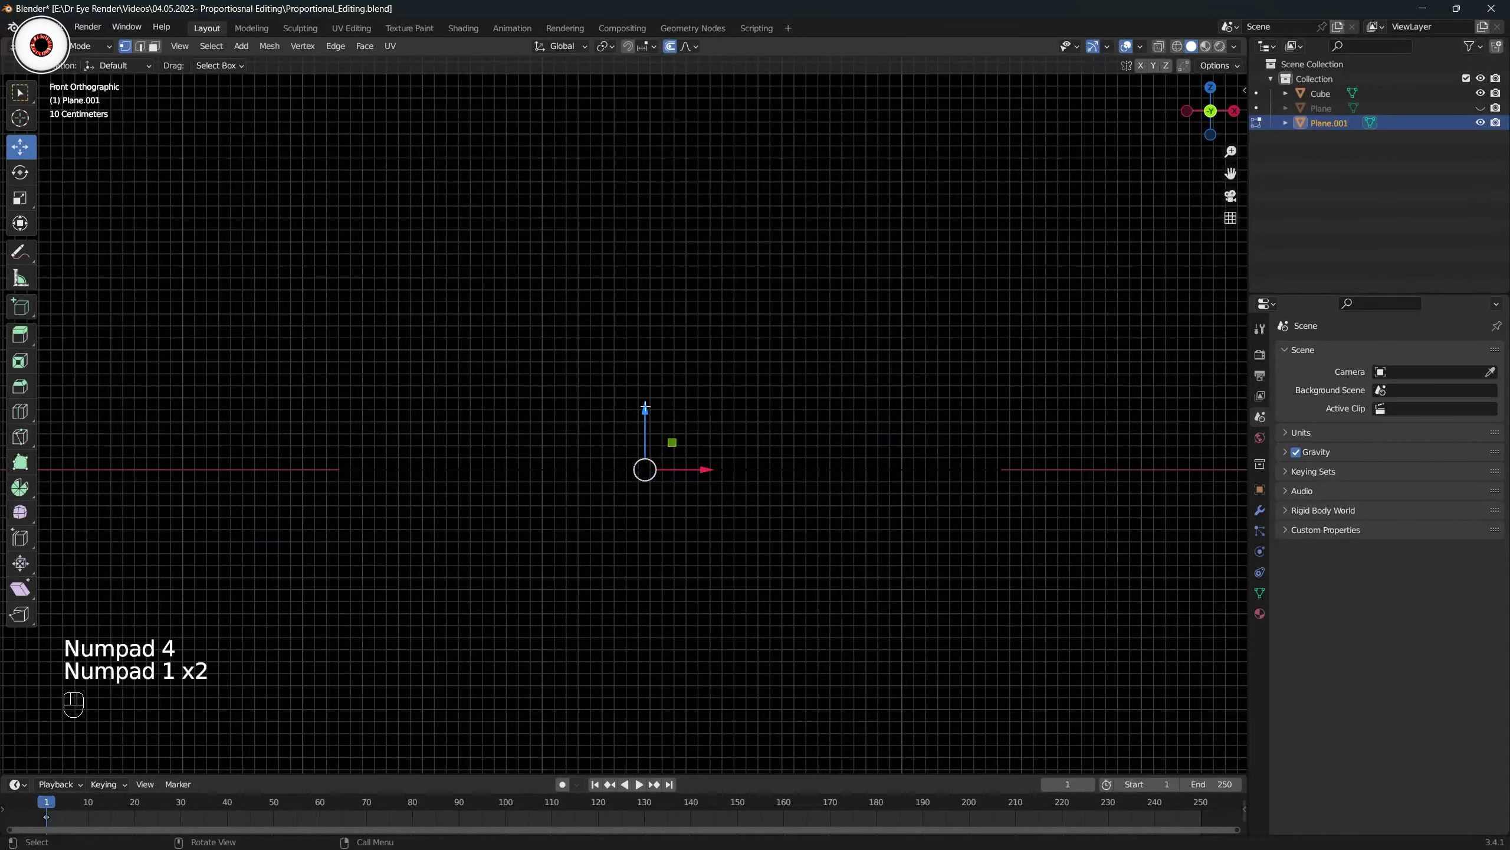
drag(646, 406, 646, 318)
middle_drag(751, 250, 569, 493)
Draw a freehand annotation around the plane's ridge, and undo and erase the strokes.
key(KP_1)
click(24, 255)
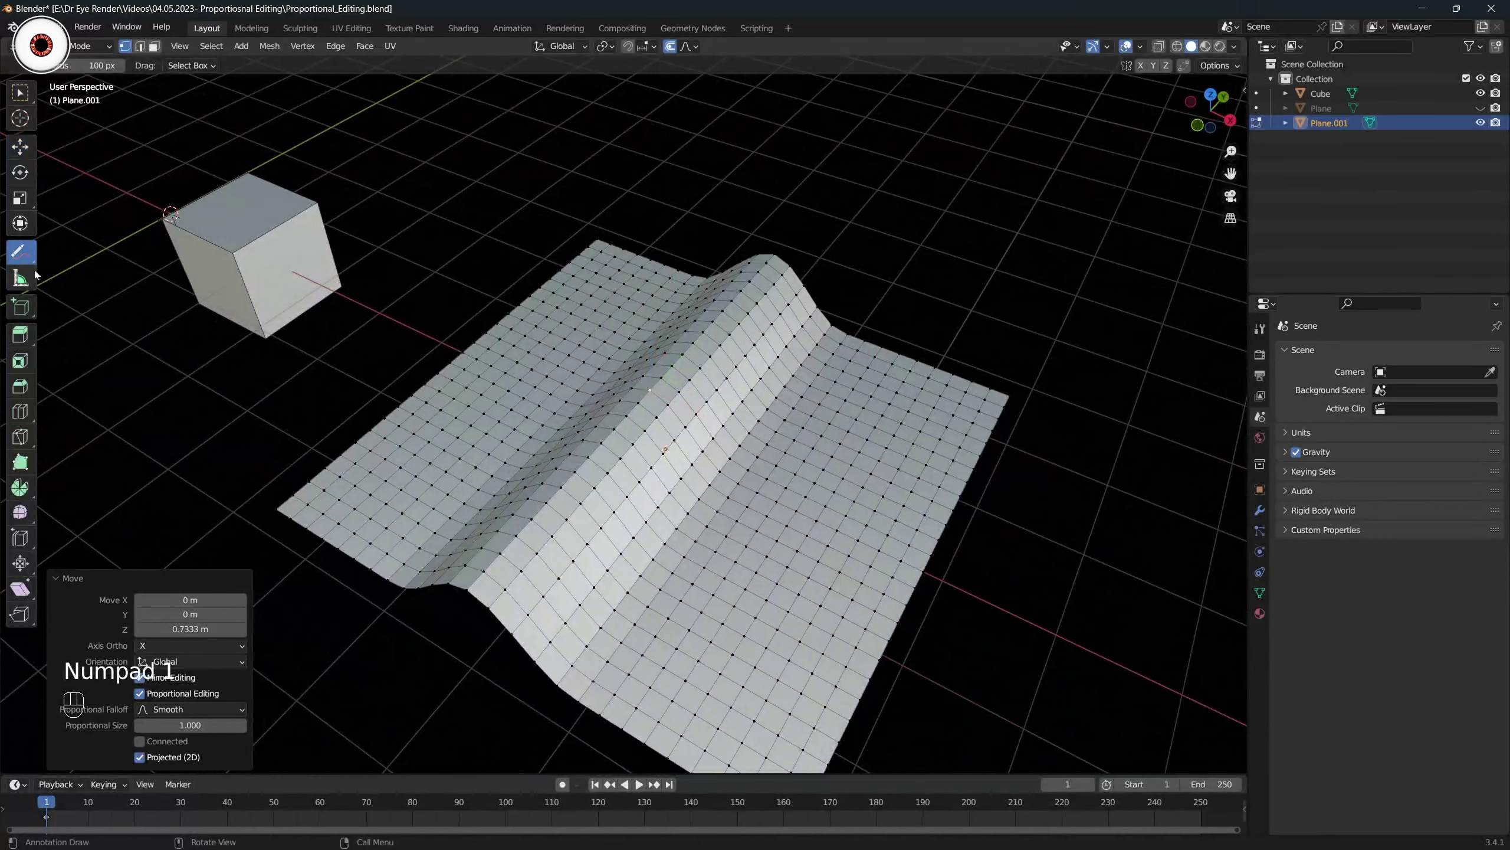
click(457, 602)
drag(20, 252, 72, 258)
mouse_move(640, 351)
mouse_down()
mouse_move(780, 259)
mouse_move(514, 596)
mouse_up()
key(KP_1)
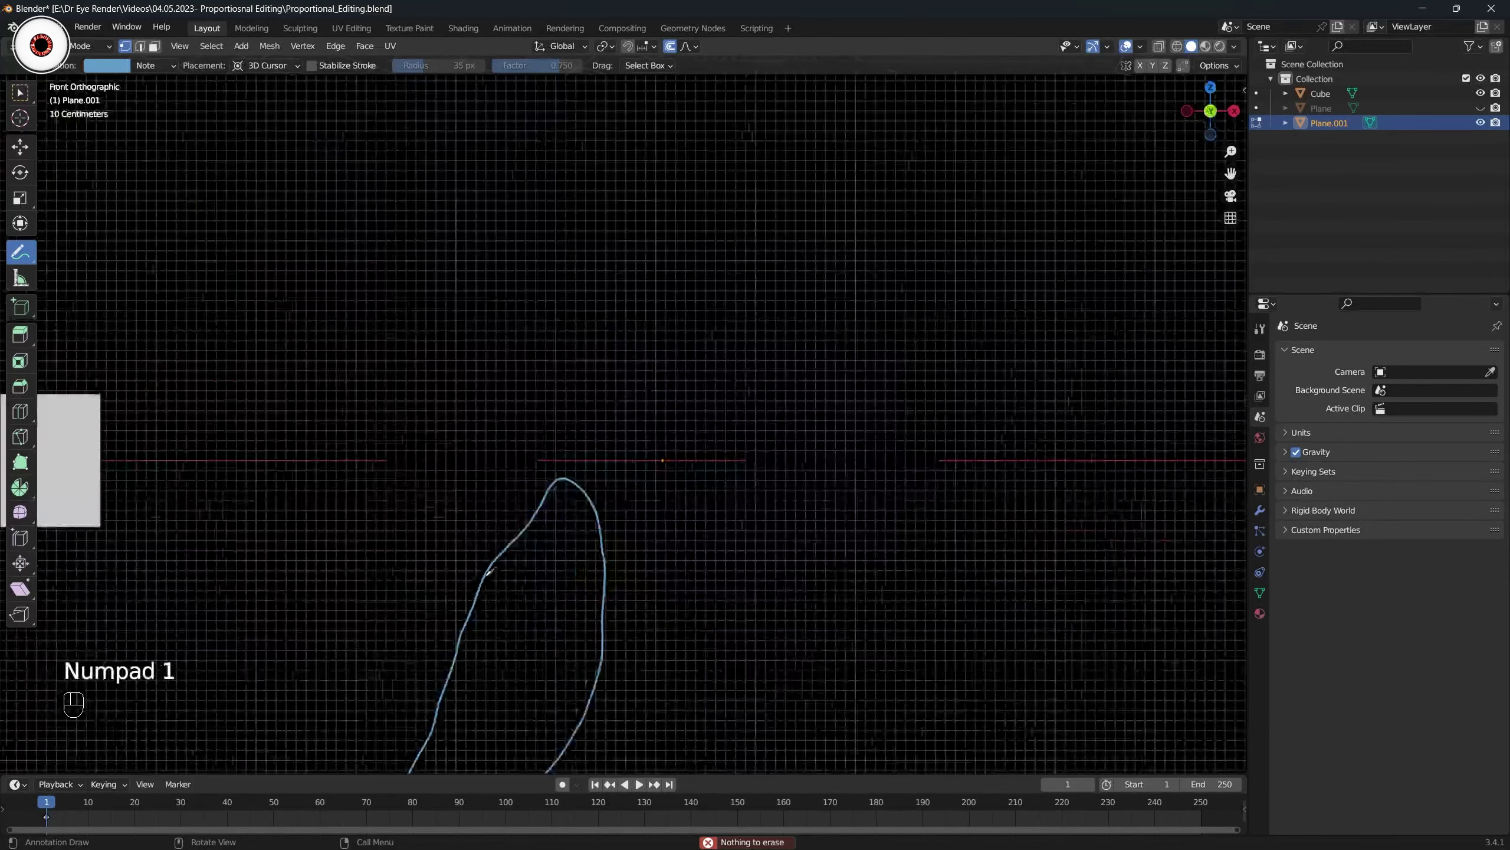
key(ctrl+z)
mouse_move(20, 252)
mouse_down()
mouse_move(91, 296)
mouse_move(94, 346)
mouse_up()
mouse_move(565, 428)
mouse_down()
mouse_move(671, 523)
mouse_move(375, 723)
mouse_up()
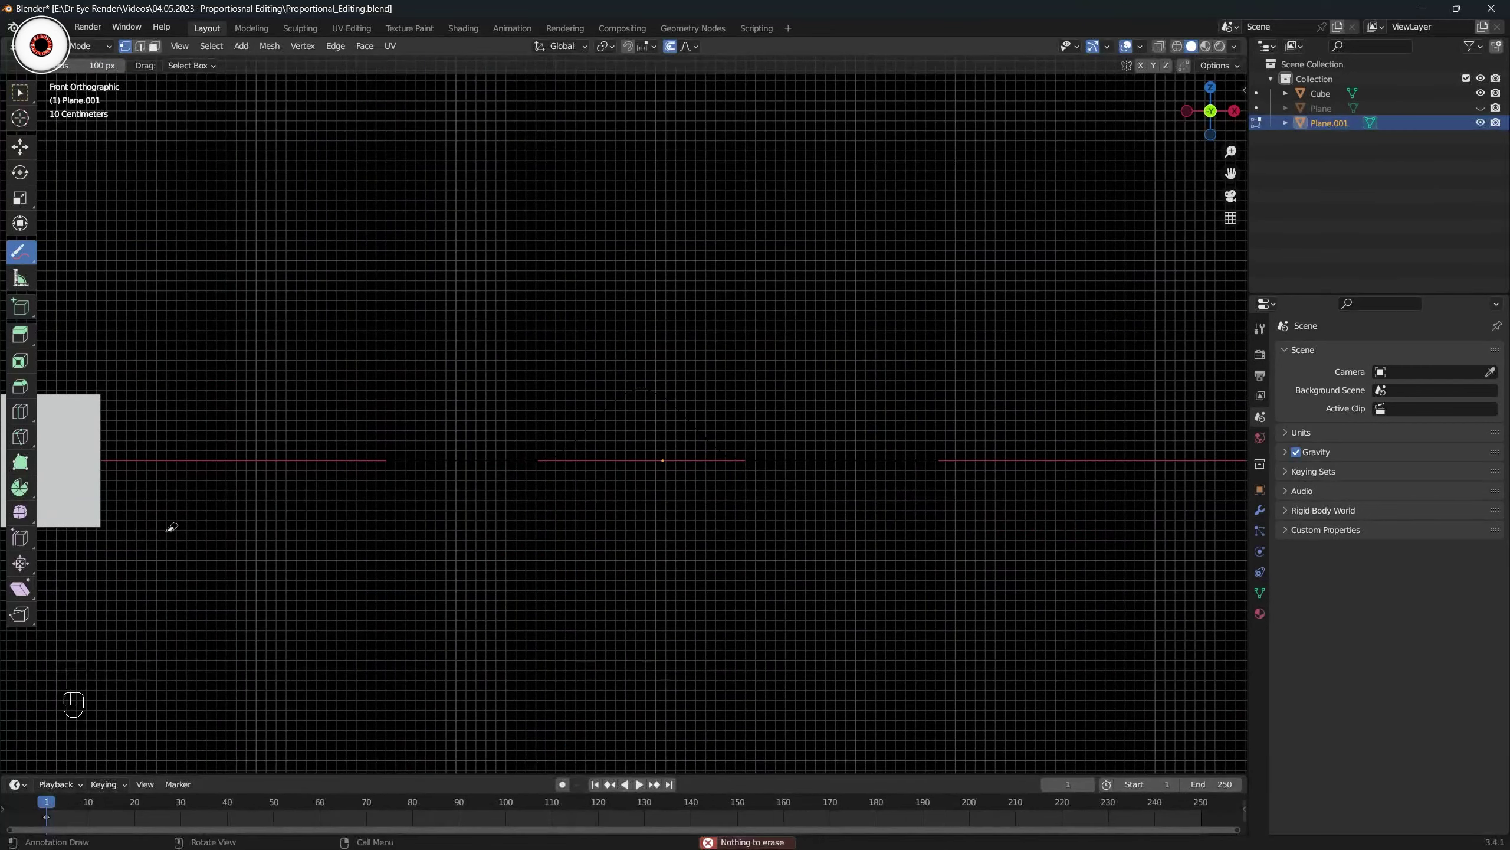
Annotate the raised area freehand from the front view, erase the strokes in perspective, and return to the selection tool.
drag(18, 246, 77, 252)
shift+middle_drag(681, 381, 607, 393)
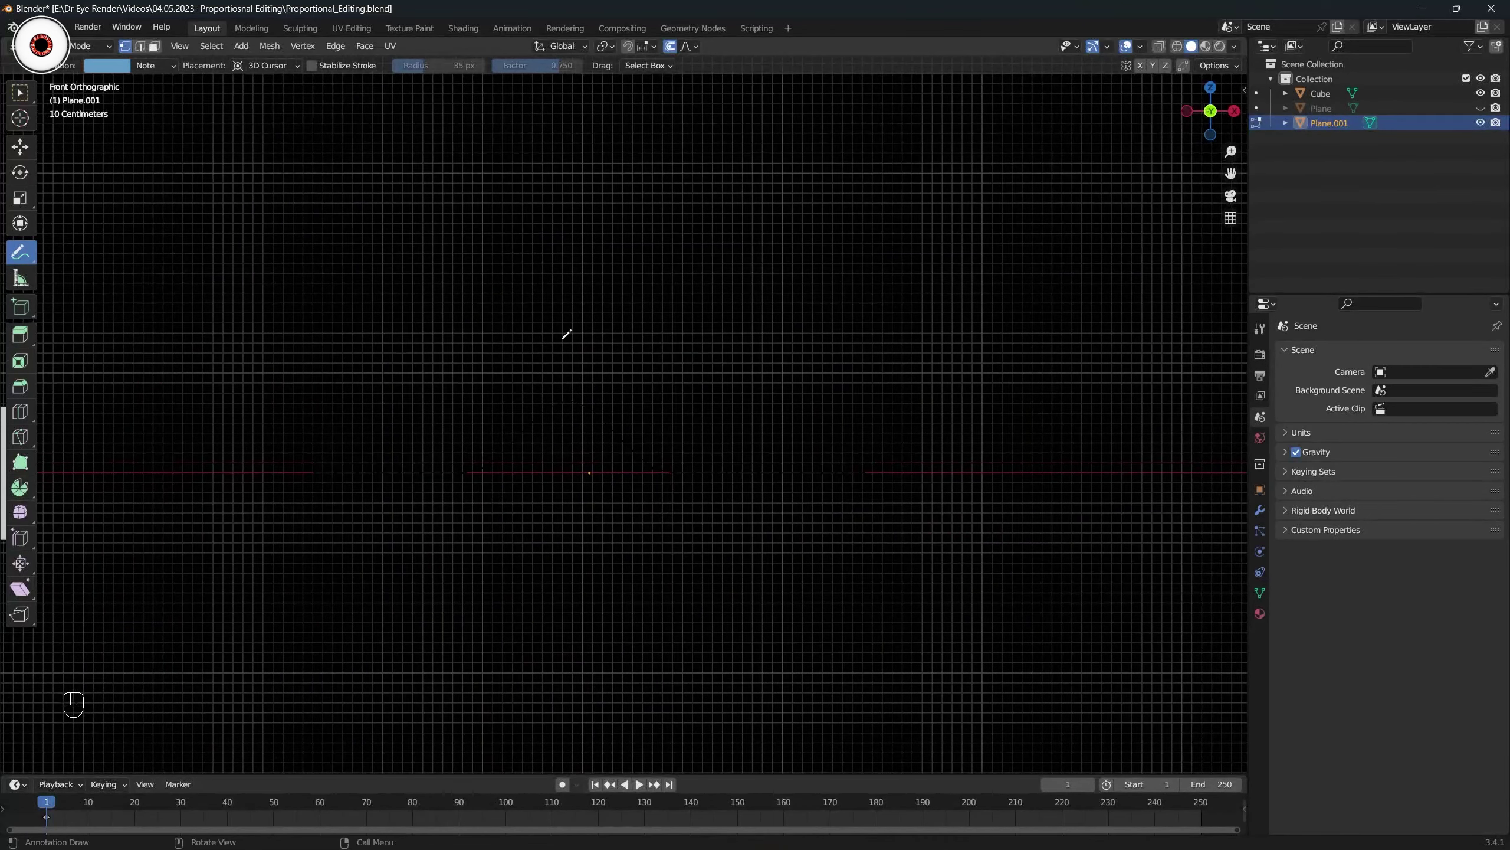
mouse_move(558, 339)
mouse_down()
mouse_move(587, 451)
mouse_move(515, 322)
mouse_up()
middle_drag(667, 294, 577, 362)
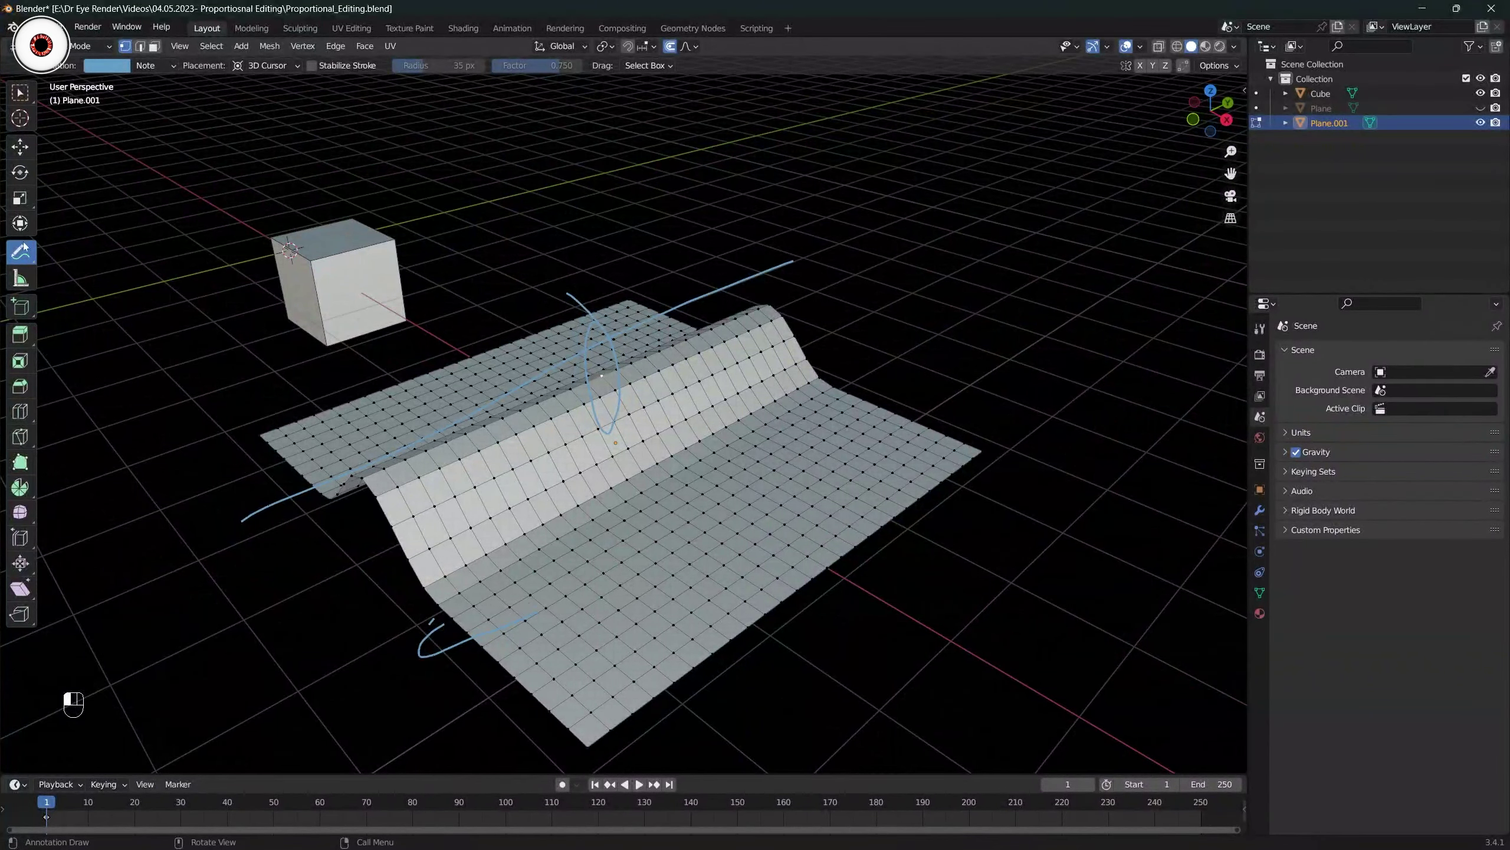
drag(21, 247, 83, 351)
mouse_move(788, 240)
mouse_down()
mouse_move(165, 566)
mouse_move(492, 671)
mouse_move(496, 322)
mouse_up()
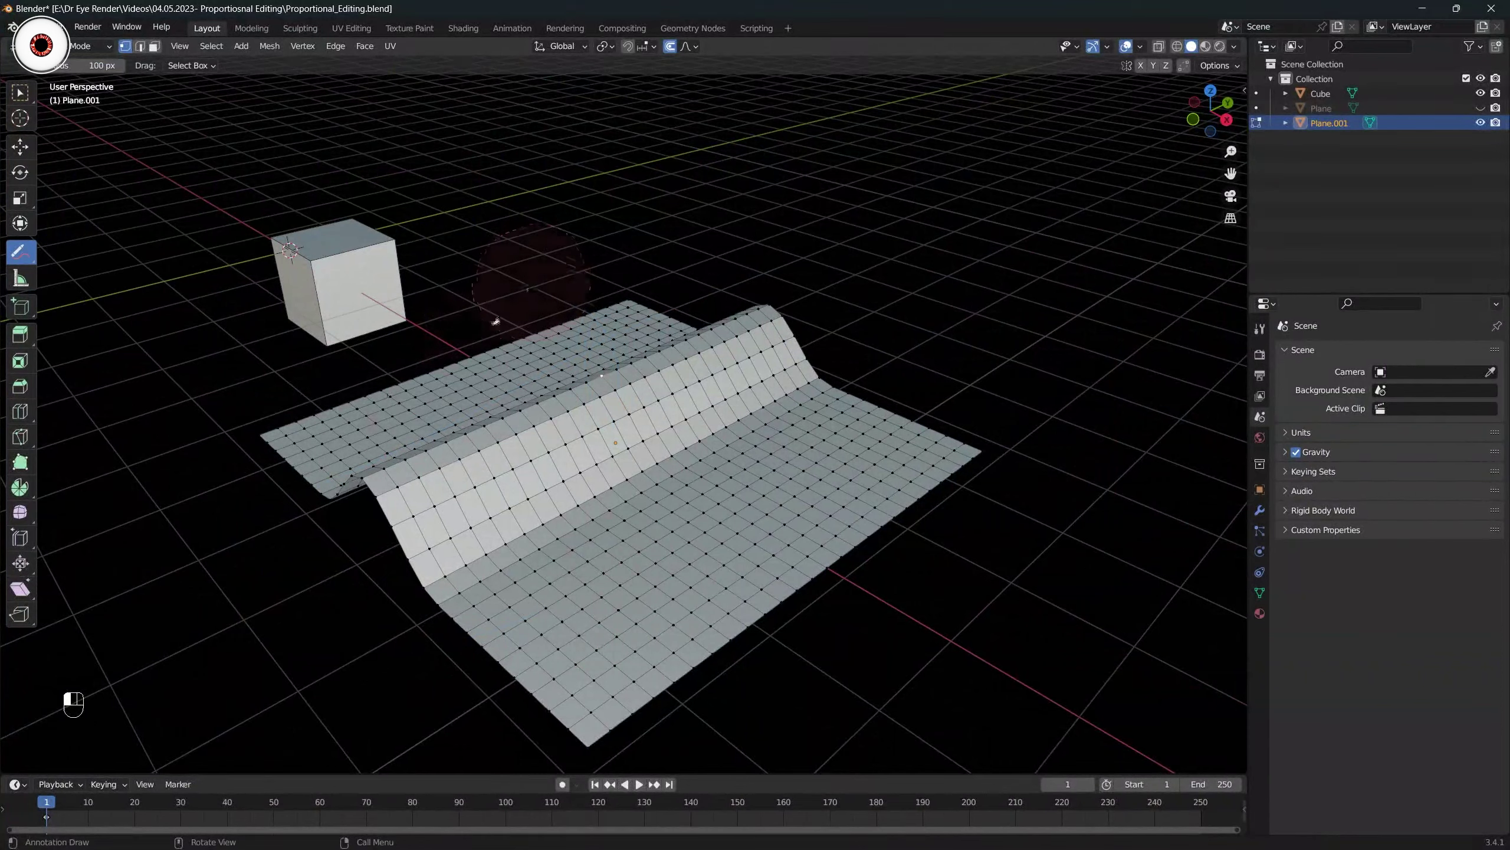
middle_drag(631, 279, 212, 175)
key(w)
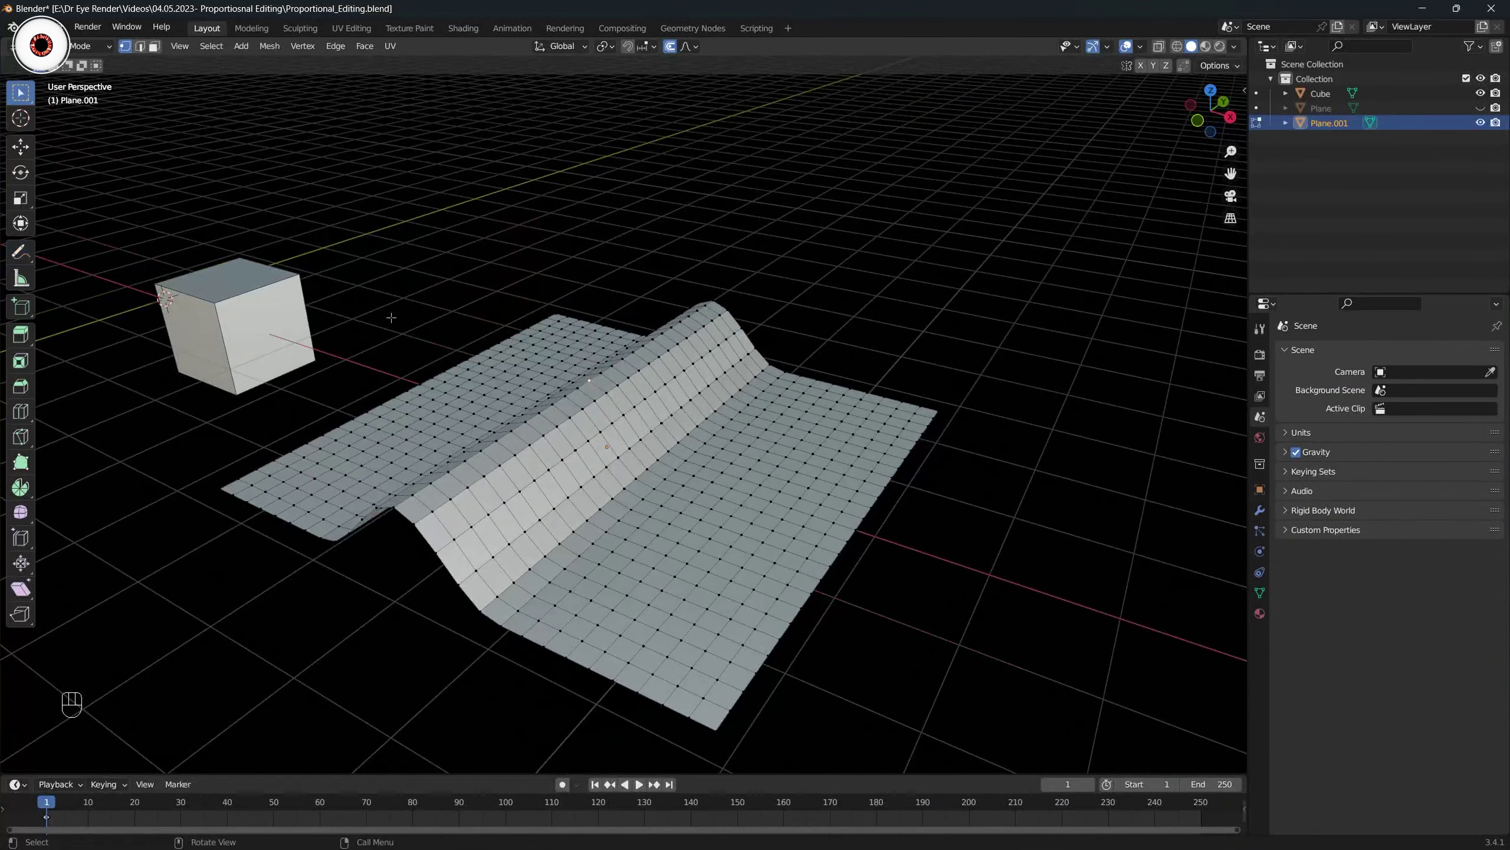
Switch to Object Mode, delete the cube, and select the deformed plane.
key(ctrl+Tab)
click(366, 337)
middle_drag(332, 337, 371, 336)
click(178, 344)
key(x)
click(175, 346)
click(561, 392)
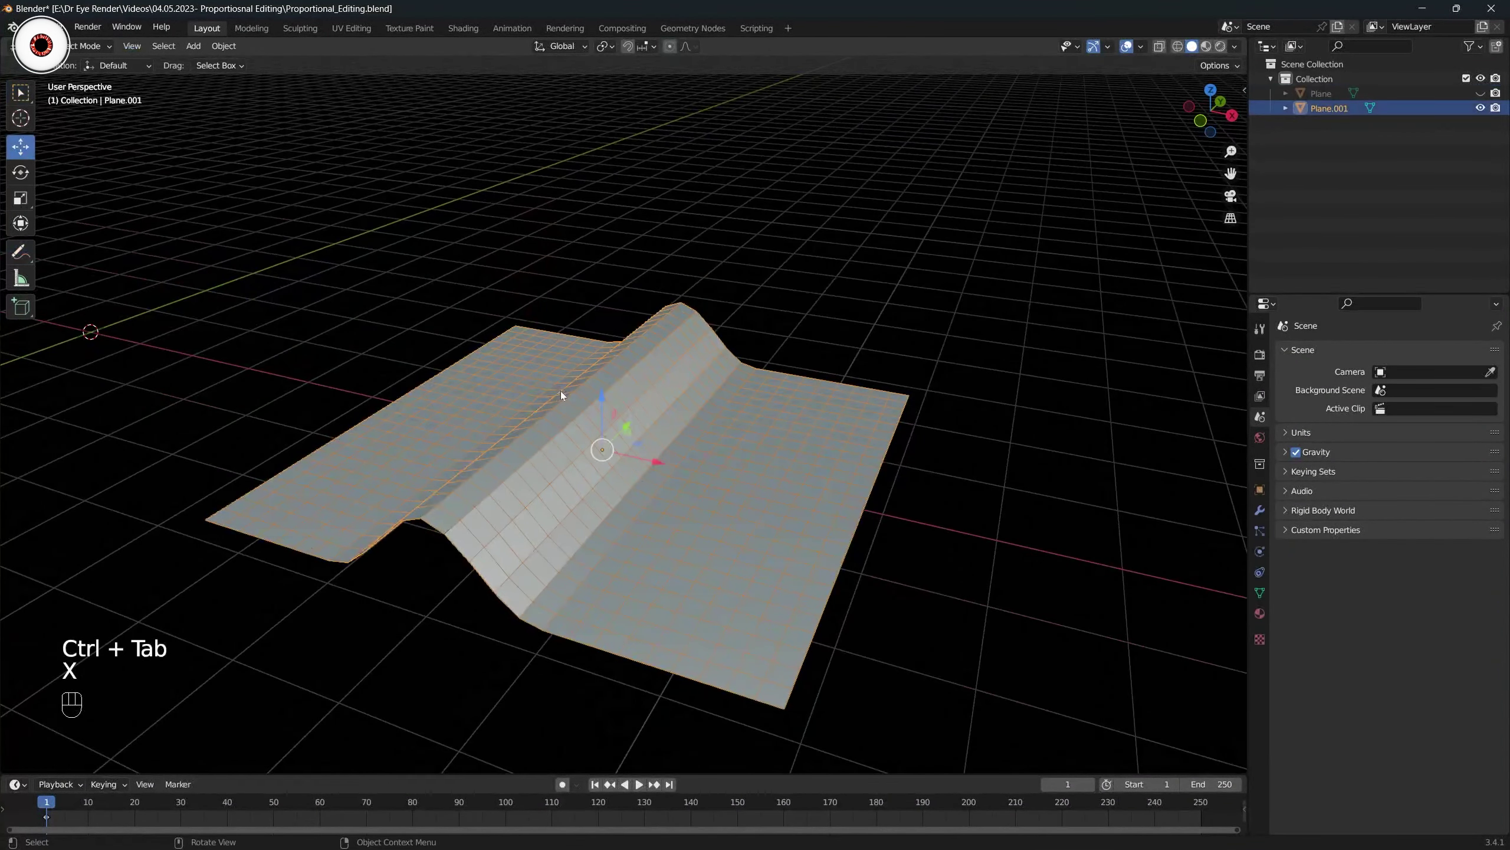
Undo the cube deletion and the vertex move that formed the plane's ridge.
key(ctrl+z)
key(ctrl+z)
key(ctrl+z)
key(ctrl+z)
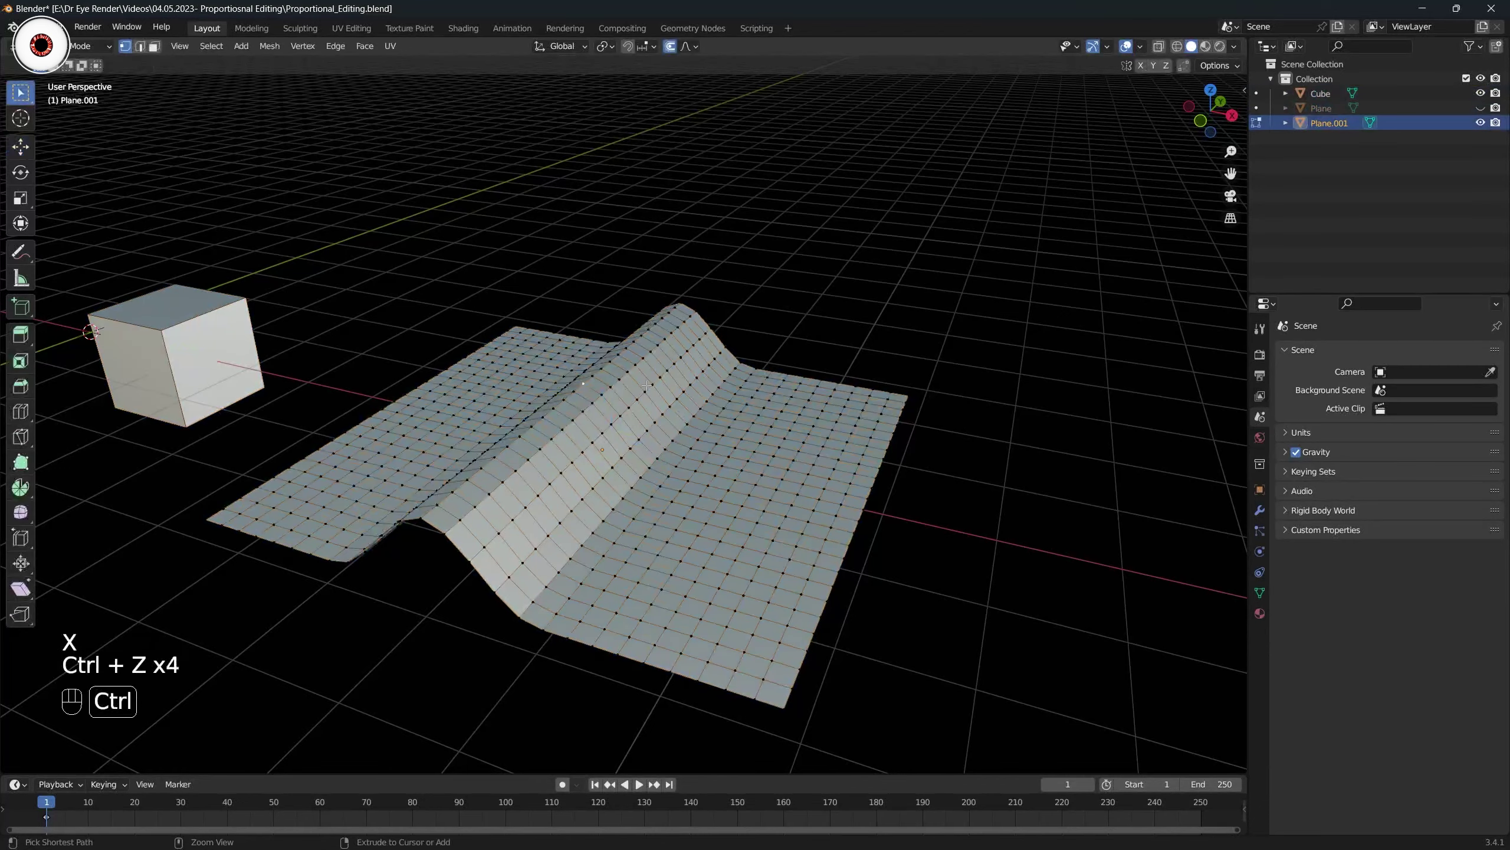
key(ctrl+z)
key(ctrl+z)
key(ctrl+z)
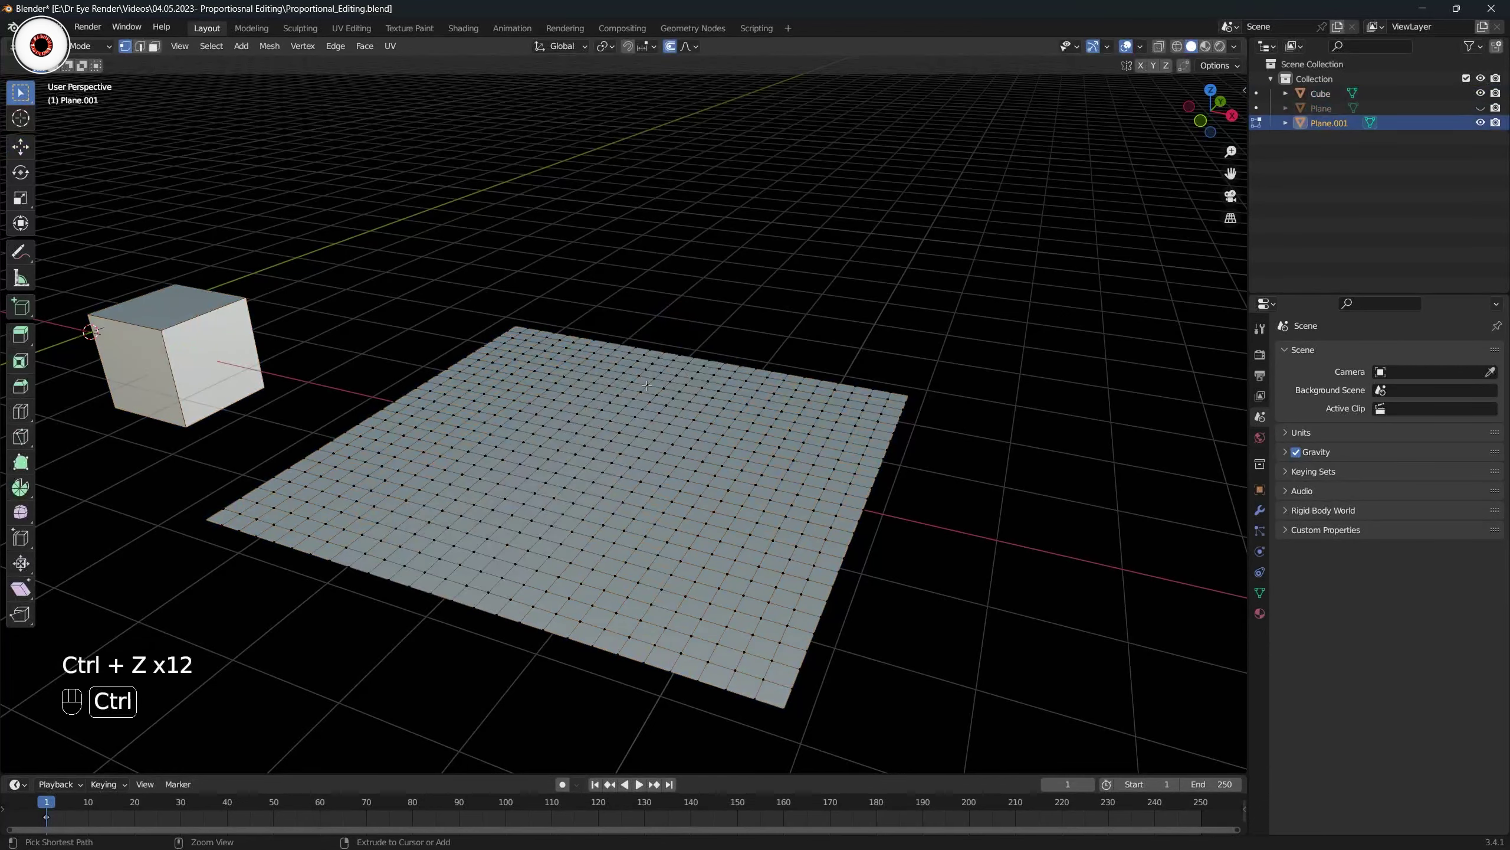
Delete the cube in Object Mode and save the file.
key(ctrl+Tab)
click(221, 339)
key(x)
click(219, 343)
middle_drag(297, 322, 543, 246)
key(ctrl+s)
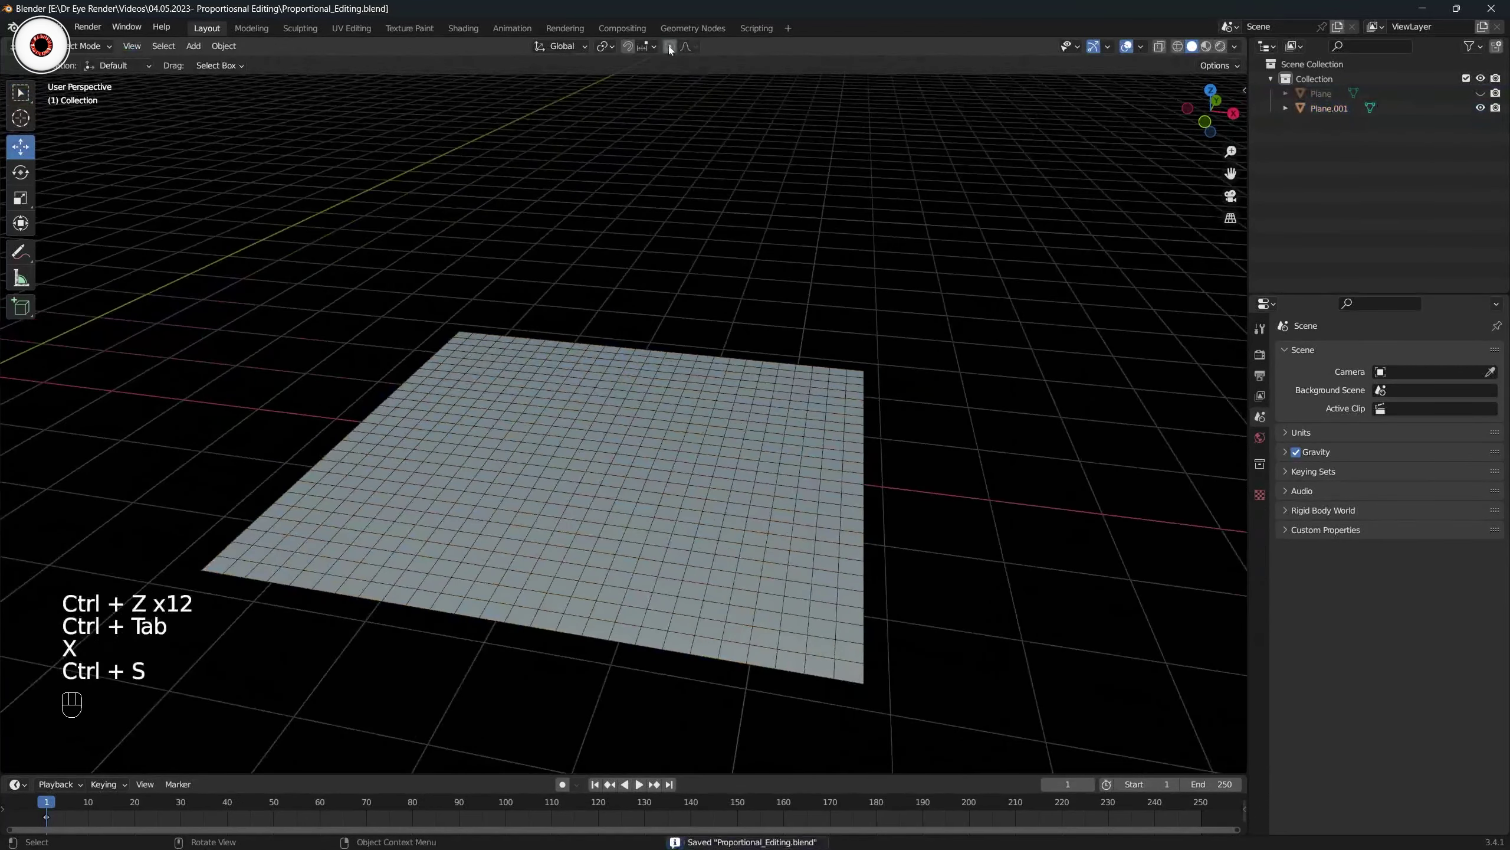
Enter Edit Mode on the flat plane with nothing selected, and turn off Projected from View.
key(Tab)
key(alt+a)
click(685, 51)
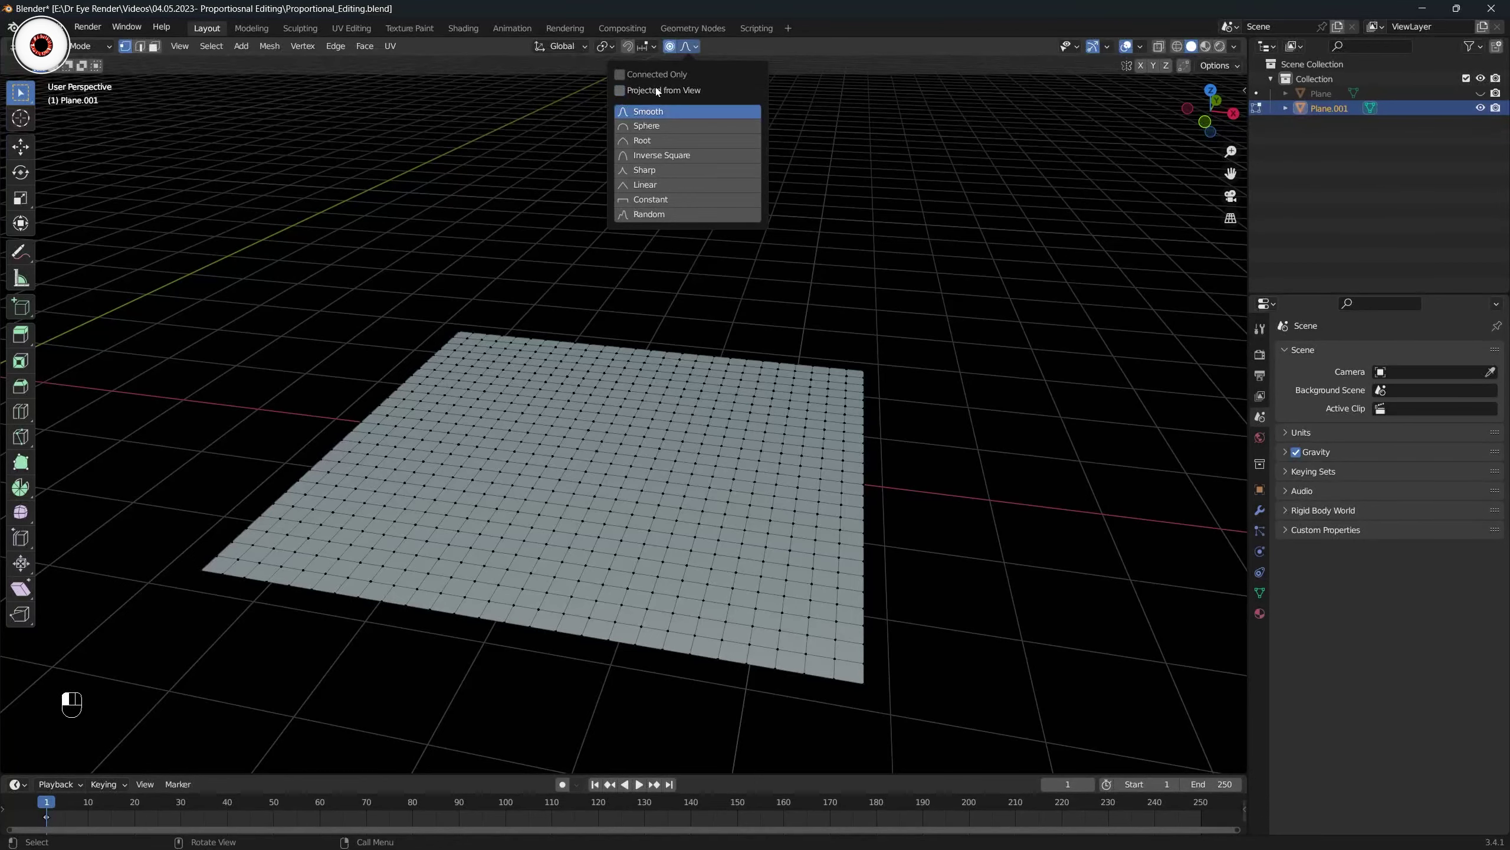
middle_drag(666, 286, 624, 286)
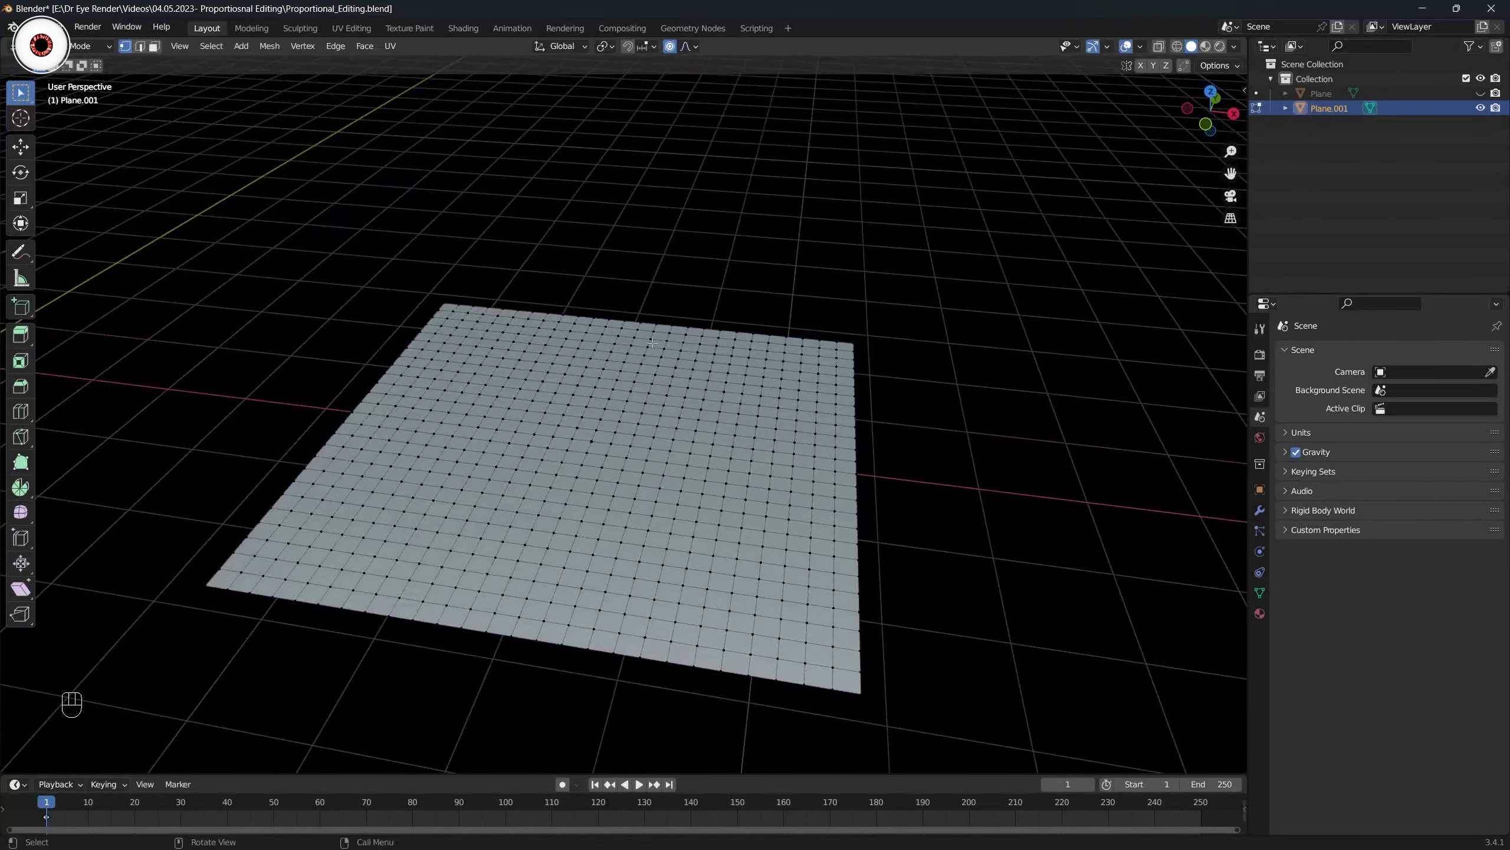
Activate the Annotate tool and set the annotation colour to red.
scroll(602, 356, up, 4)
middle_drag(602, 356, 607, 357)
scroll(580, 449, up, 1)
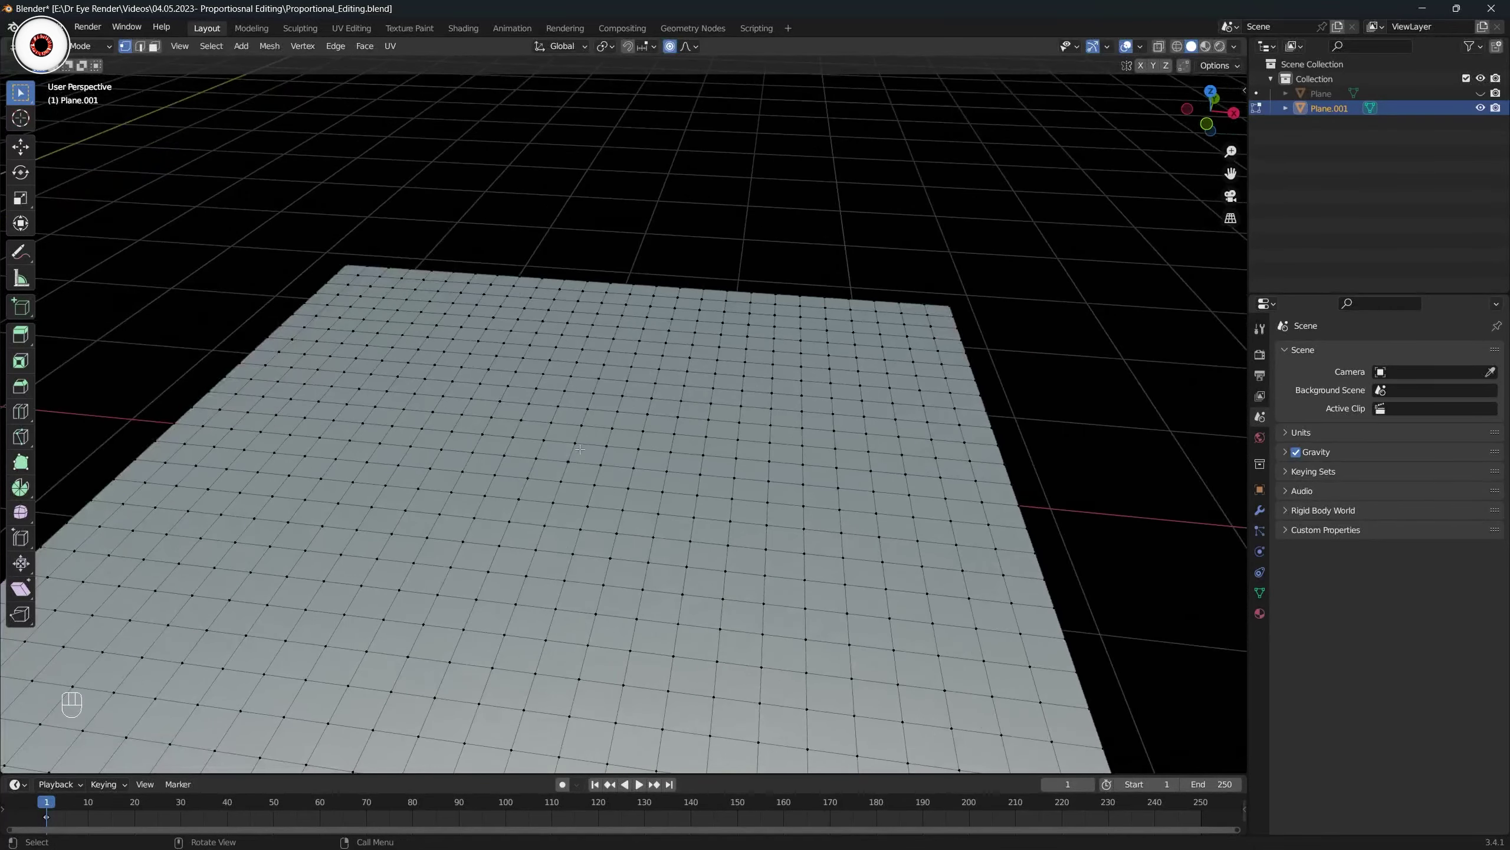
middle_drag(424, 297, 429, 322)
click(26, 251)
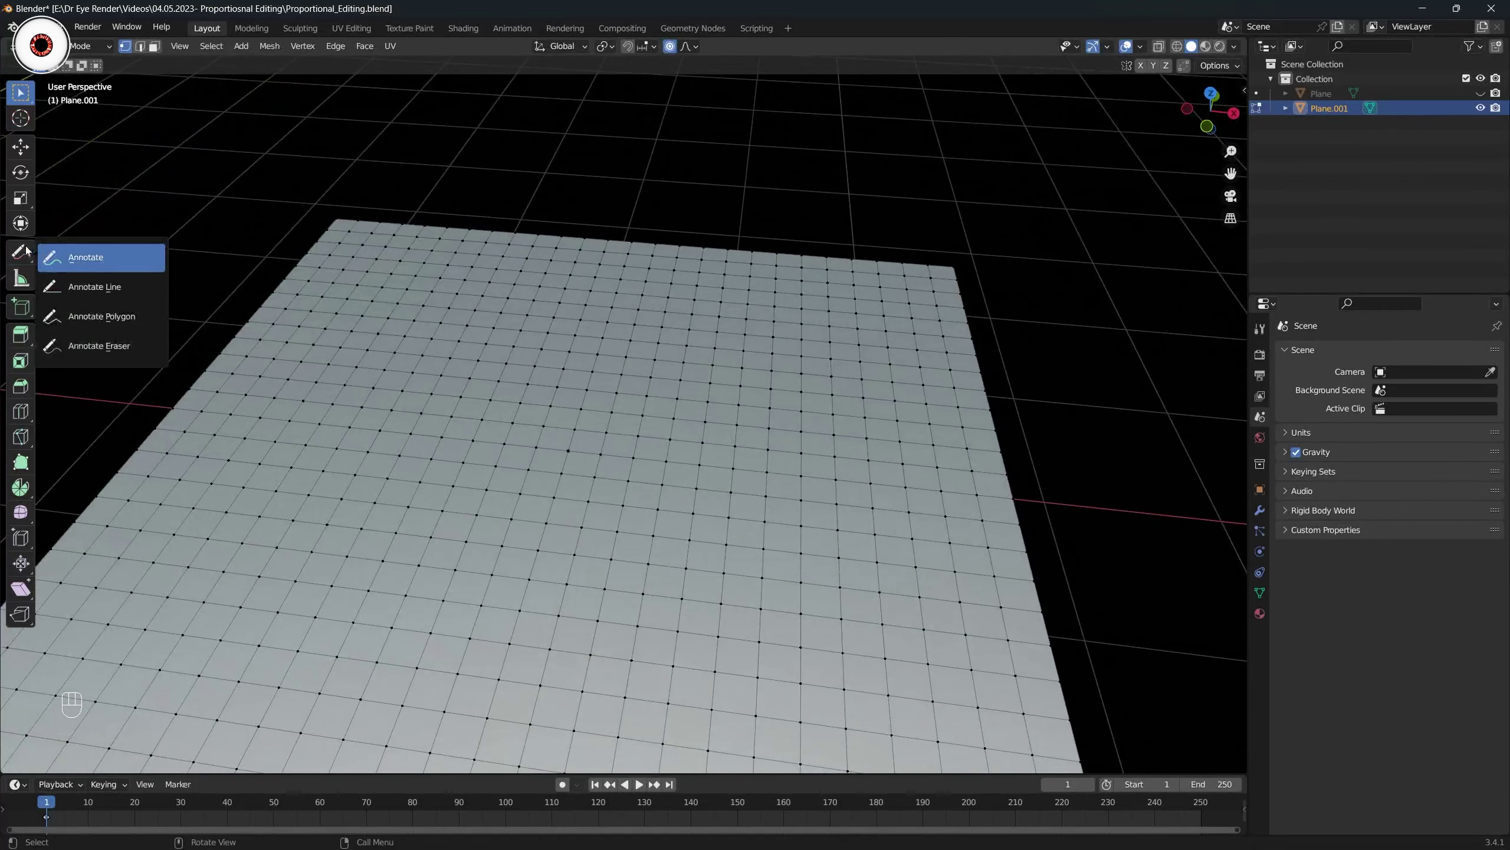
click(75, 266)
middle_drag(337, 168, 259, 141)
click(107, 65)
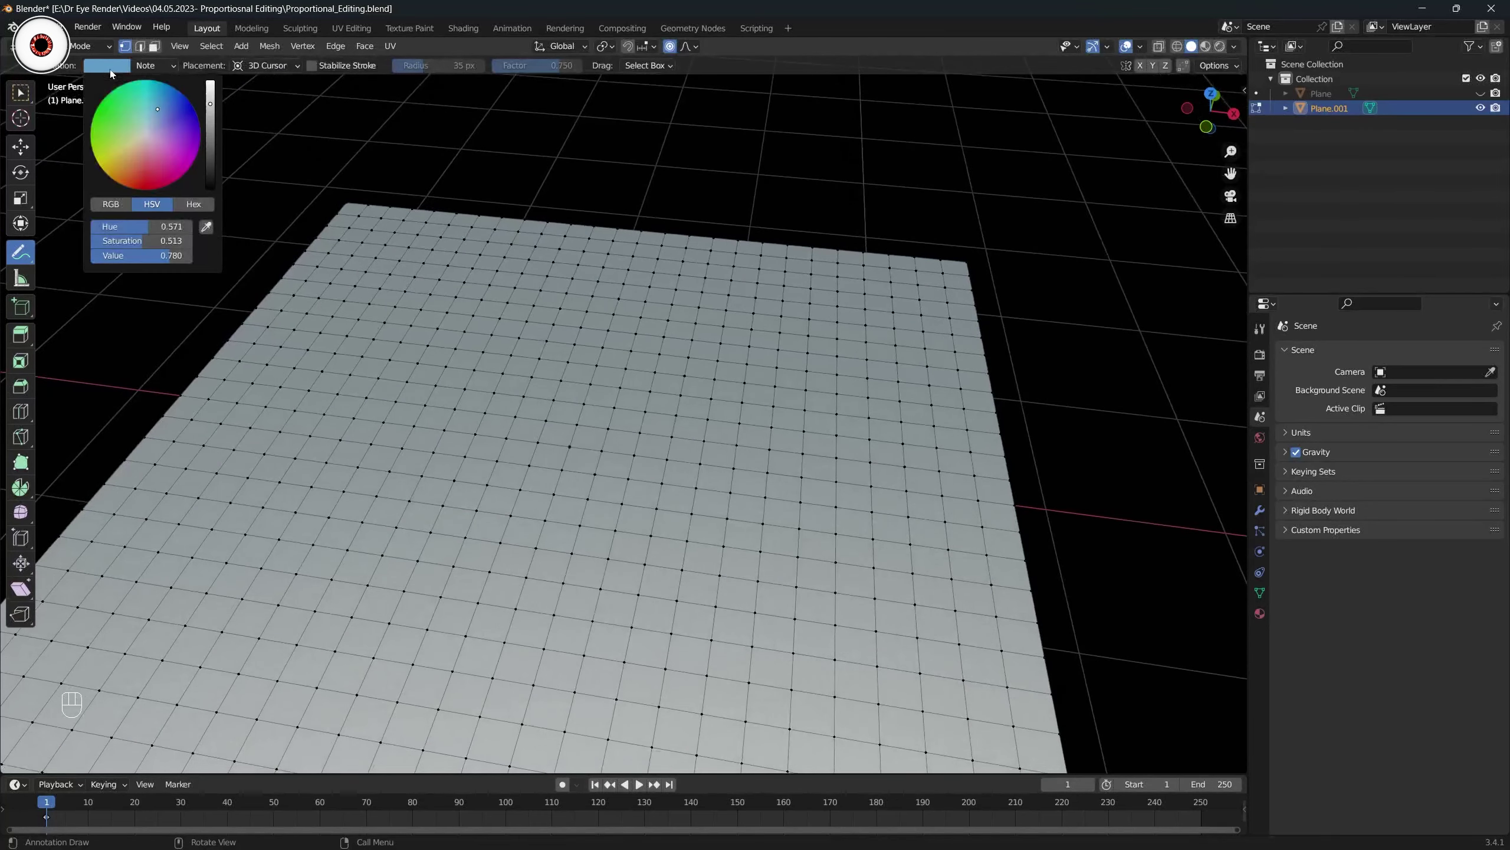
click(162, 178)
middle_drag(137, 214, 95, 253)
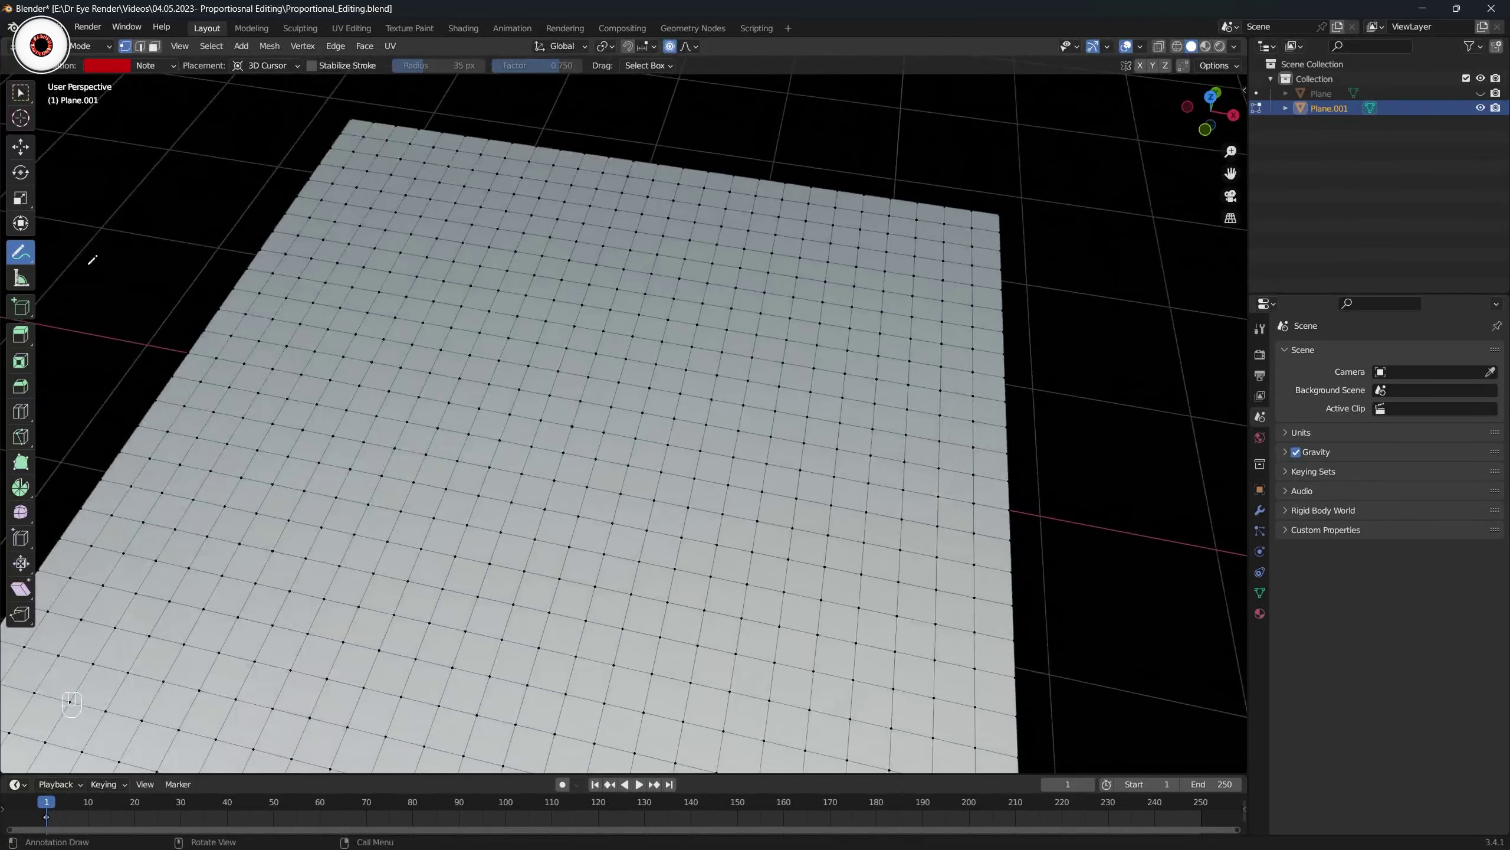
Try a straight red Annotate Line stroke along the plane with 3D Cursor placement, and erase it.
click(21, 253)
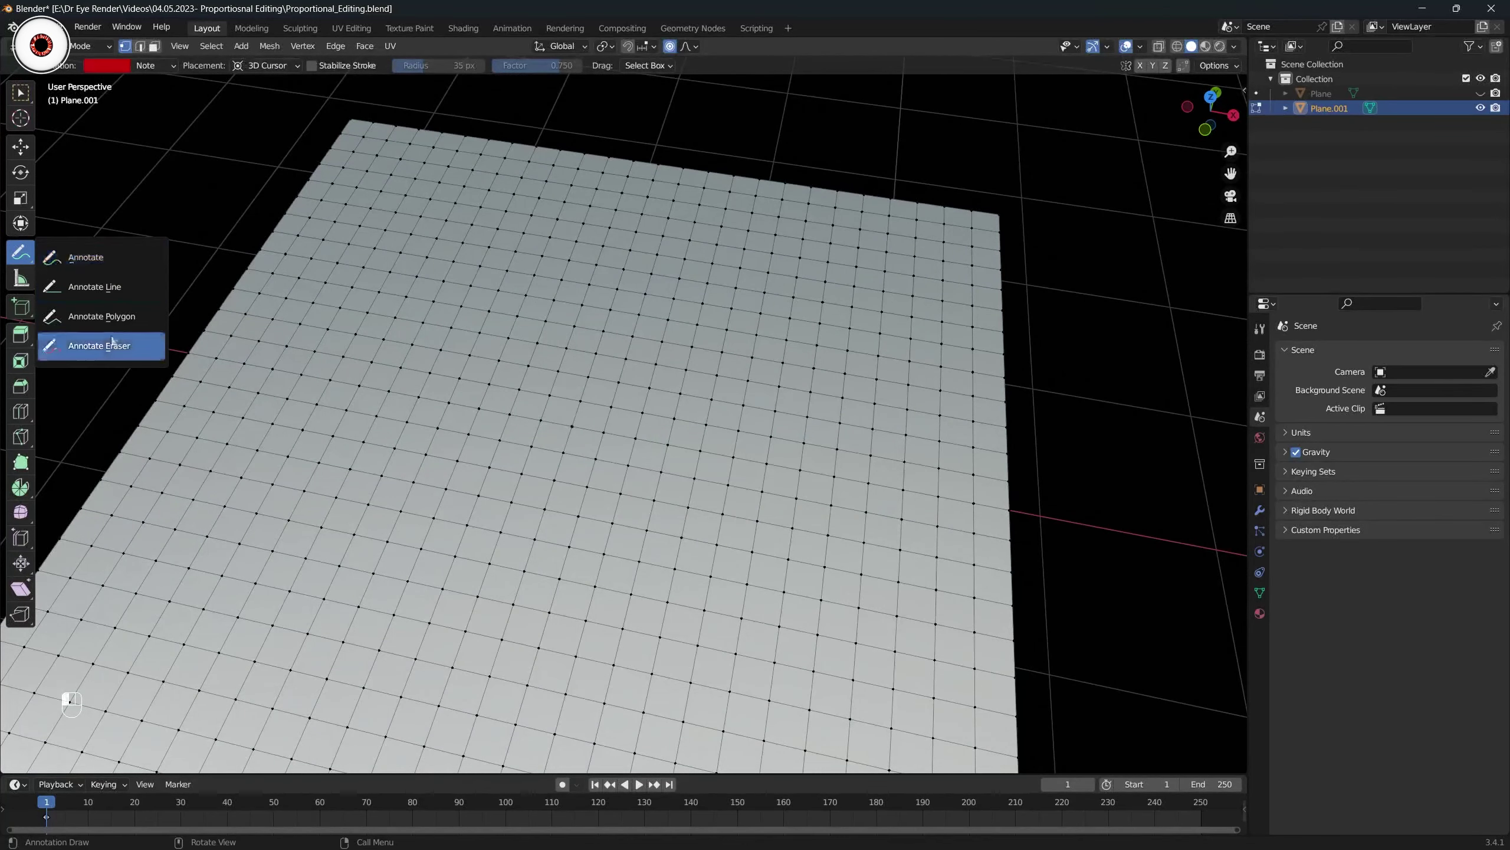
click(101, 287)
key(KP_7)
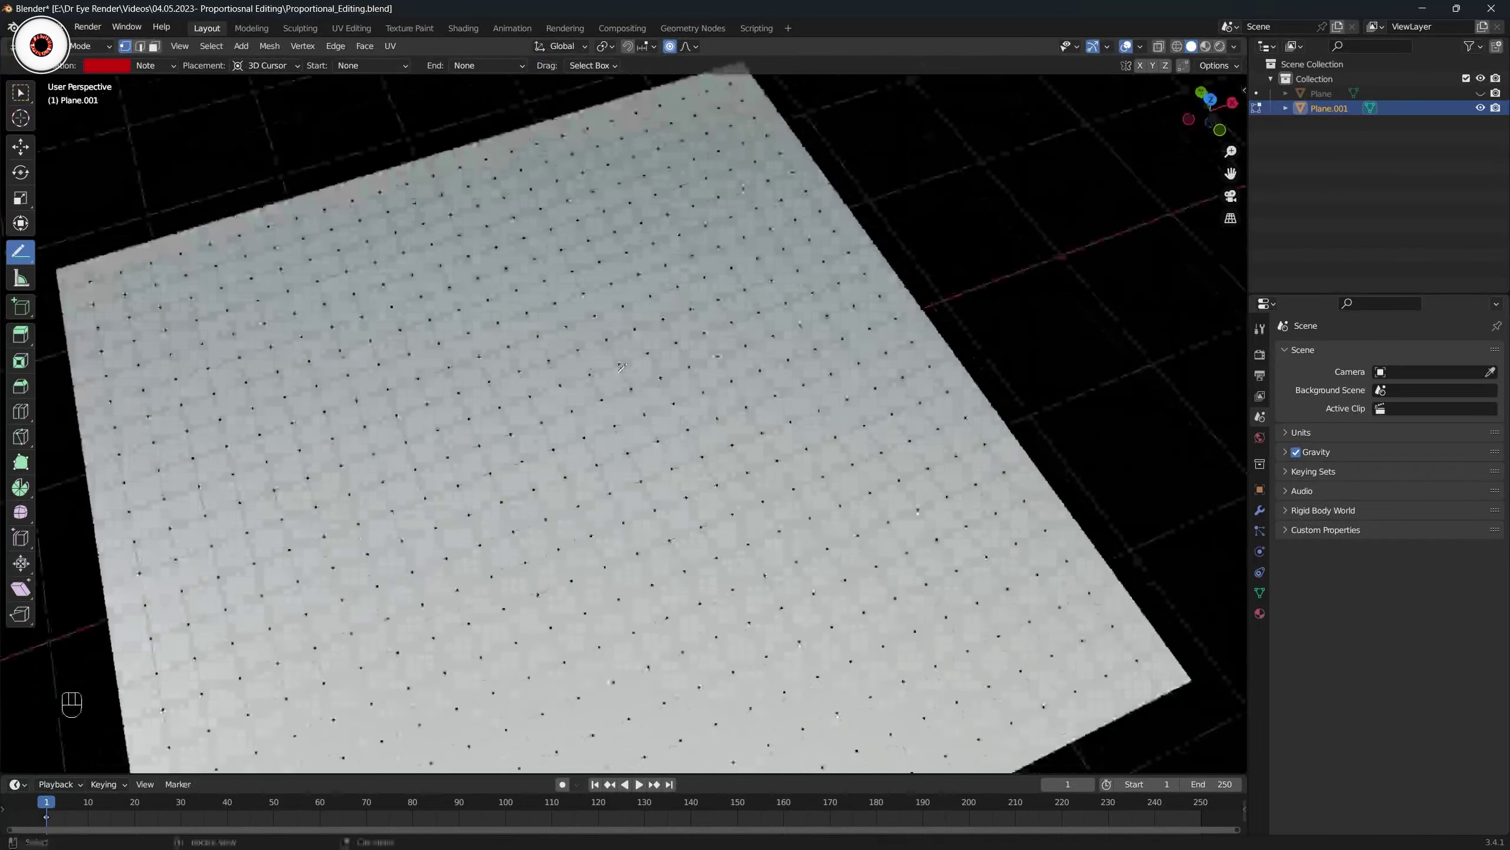
scroll(623, 378, down, 3)
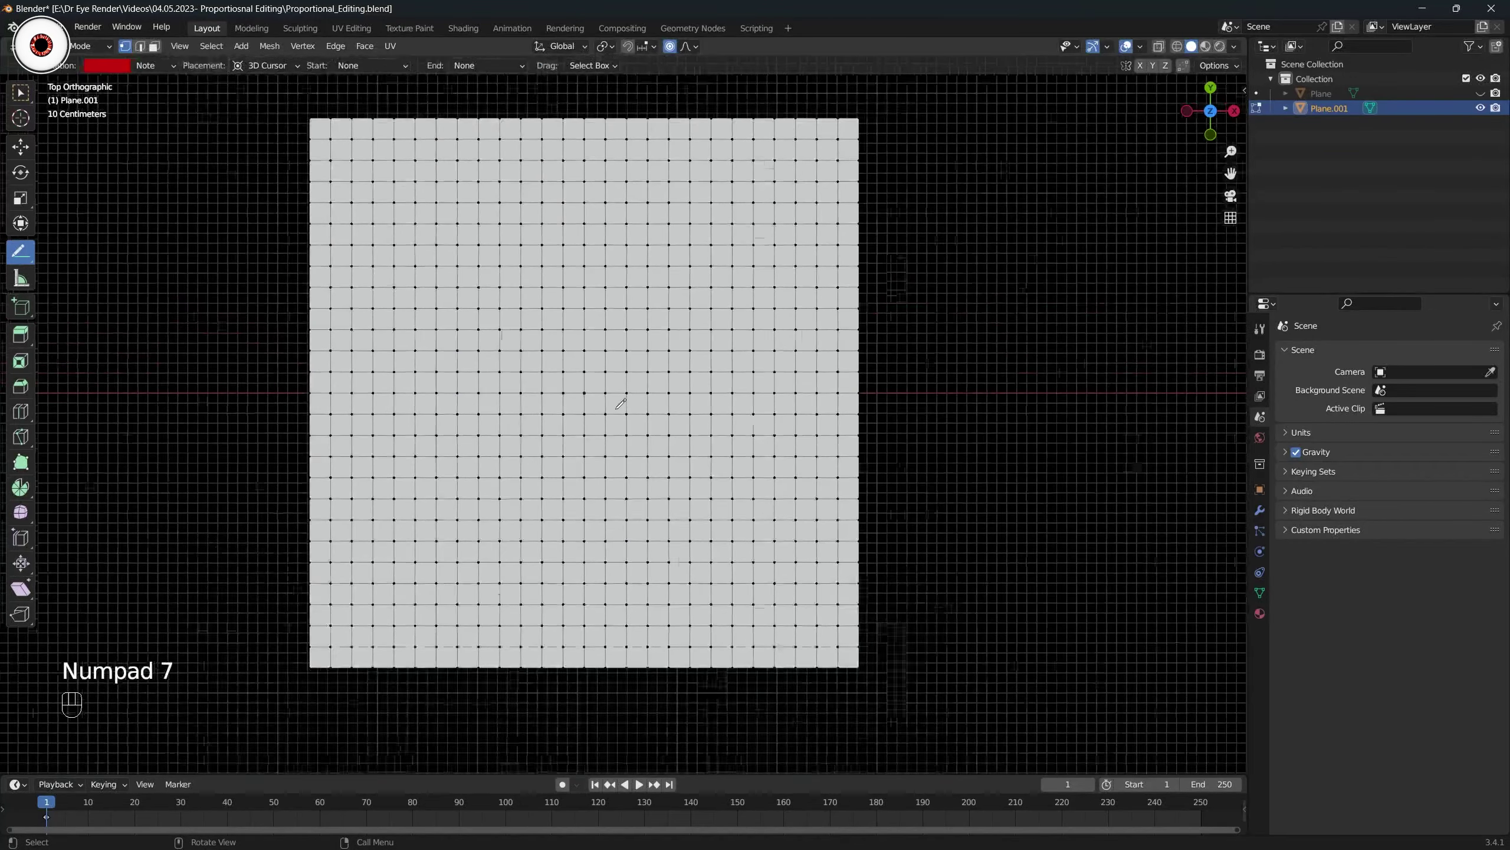
middle_drag(618, 399, 597, 366)
scroll(569, 404, up, 2)
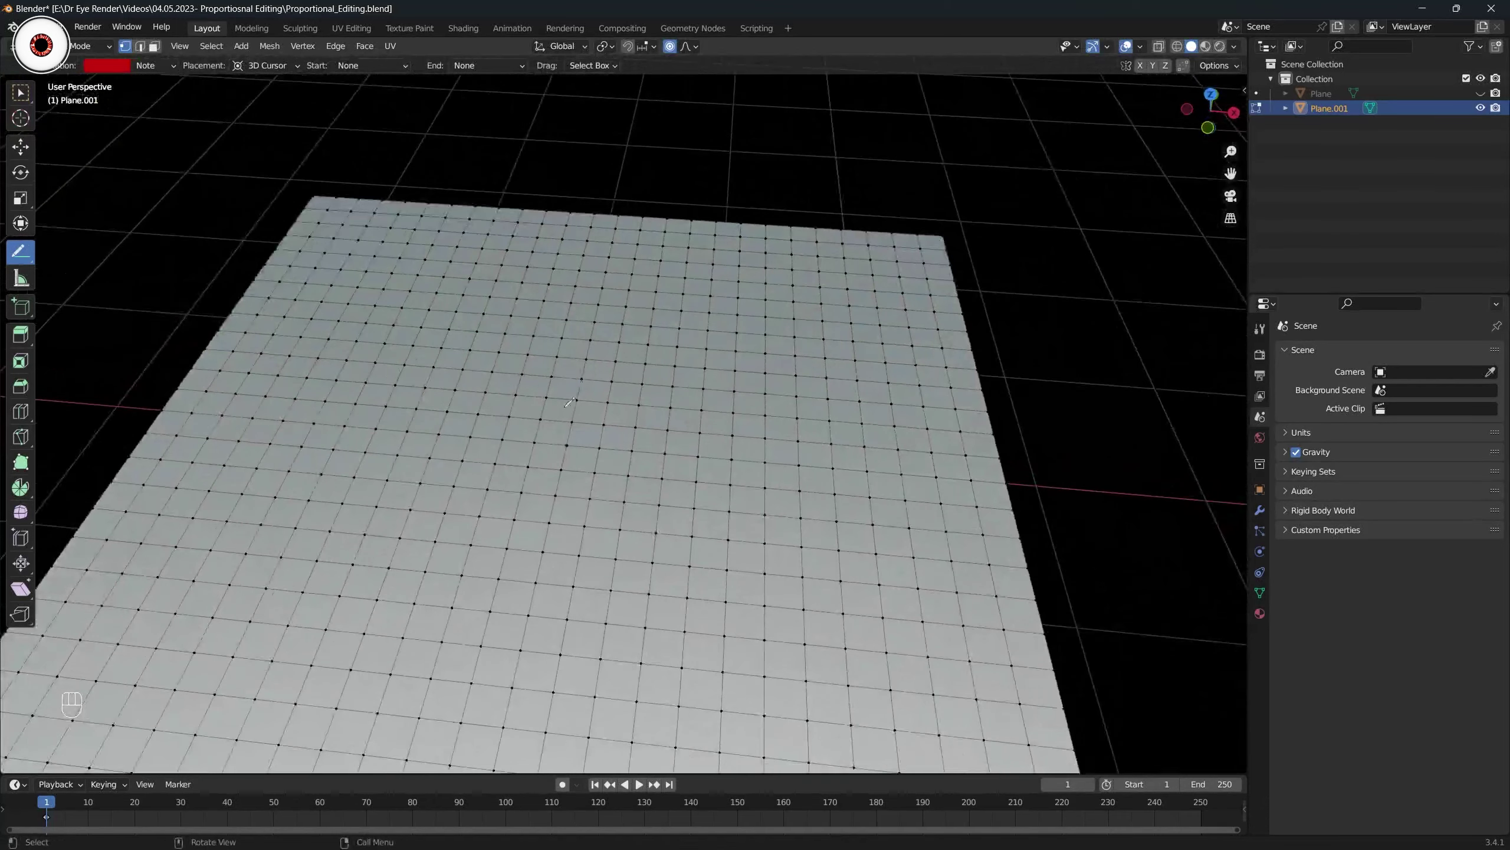
drag(446, 619, 544, 305)
click(20, 92)
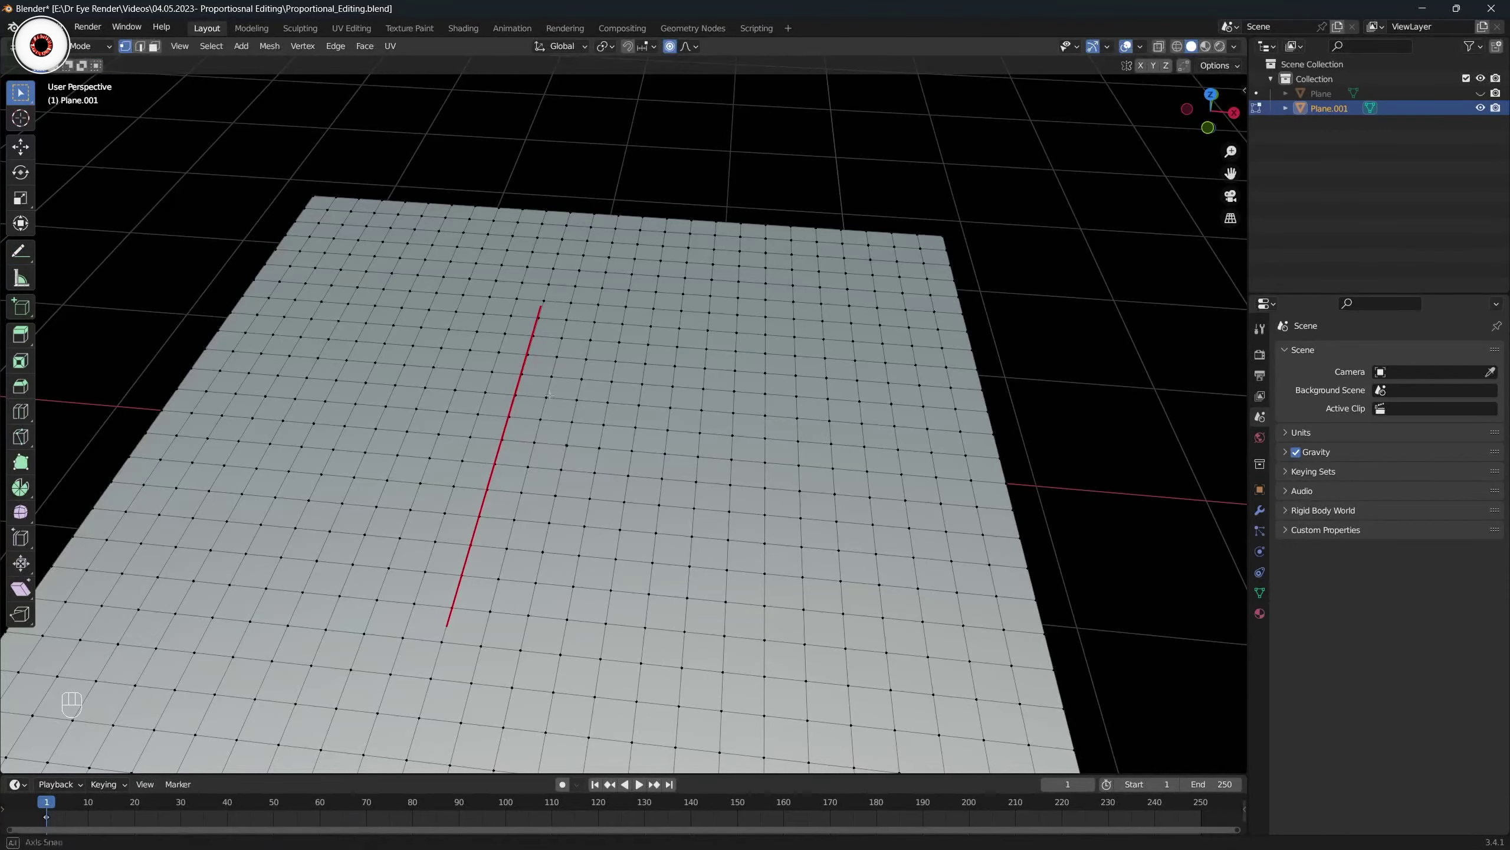
key(ctrl+z)
mouse_move(20, 252)
mouse_down()
mouse_move(78, 257)
mouse_move(112, 345)
mouse_up()
Return to the freehand Annotate tool and set the stroke placement to Surface.
drag(25, 259, 72, 252)
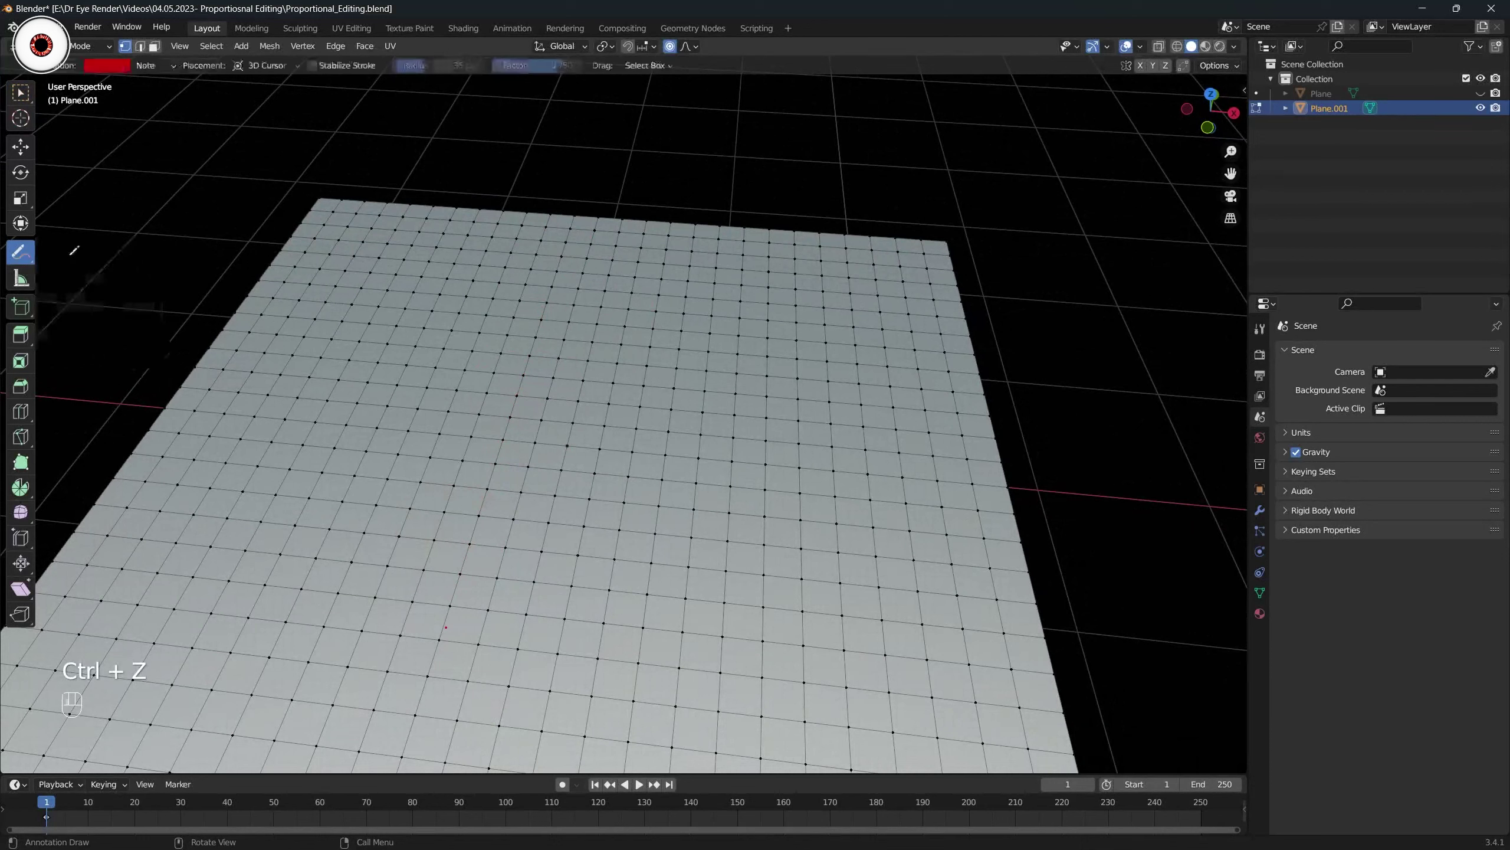
click(273, 72)
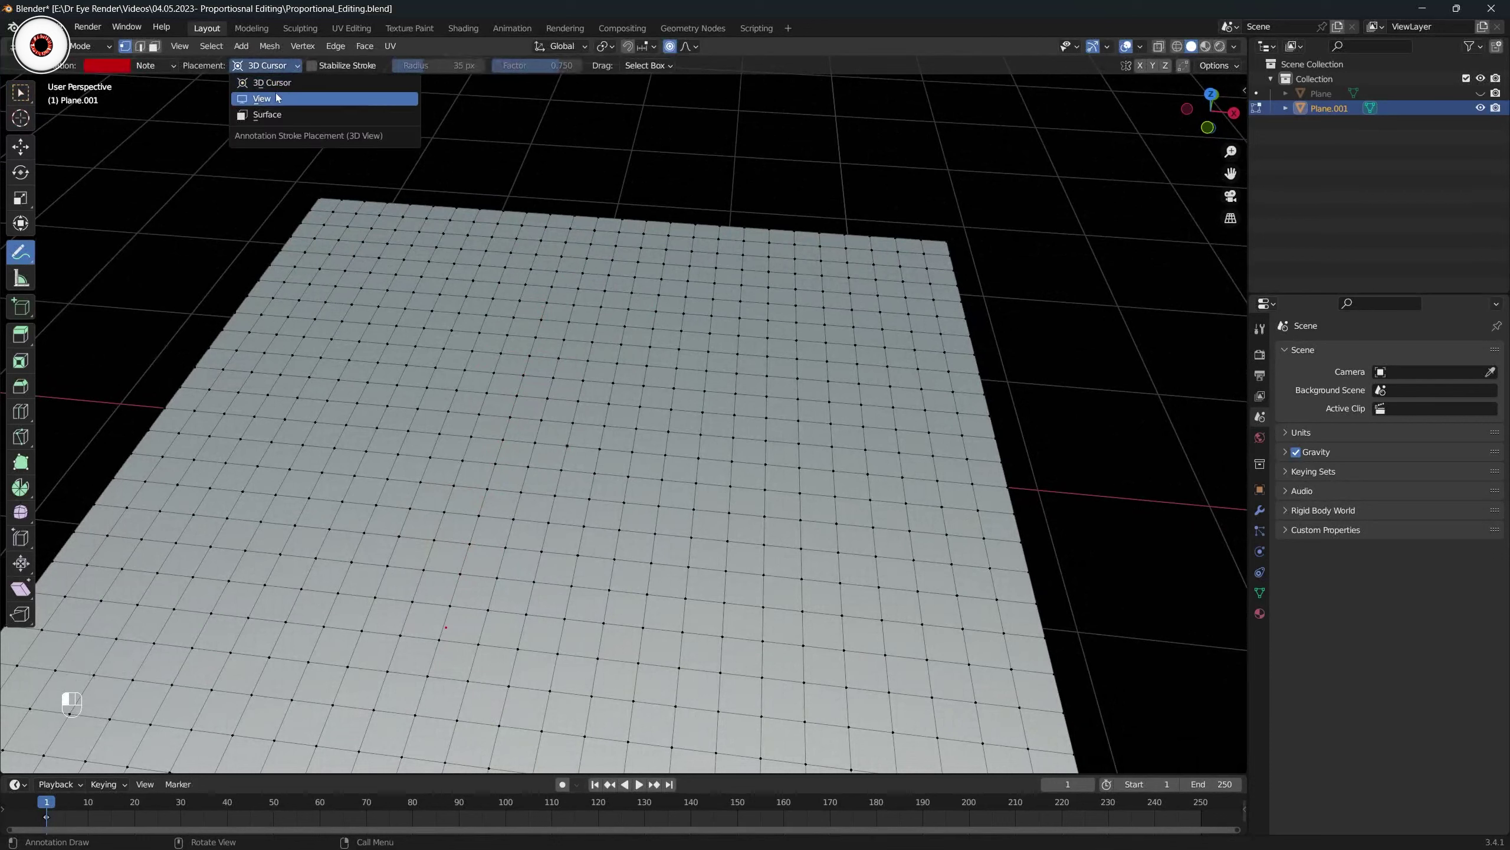
click(297, 115)
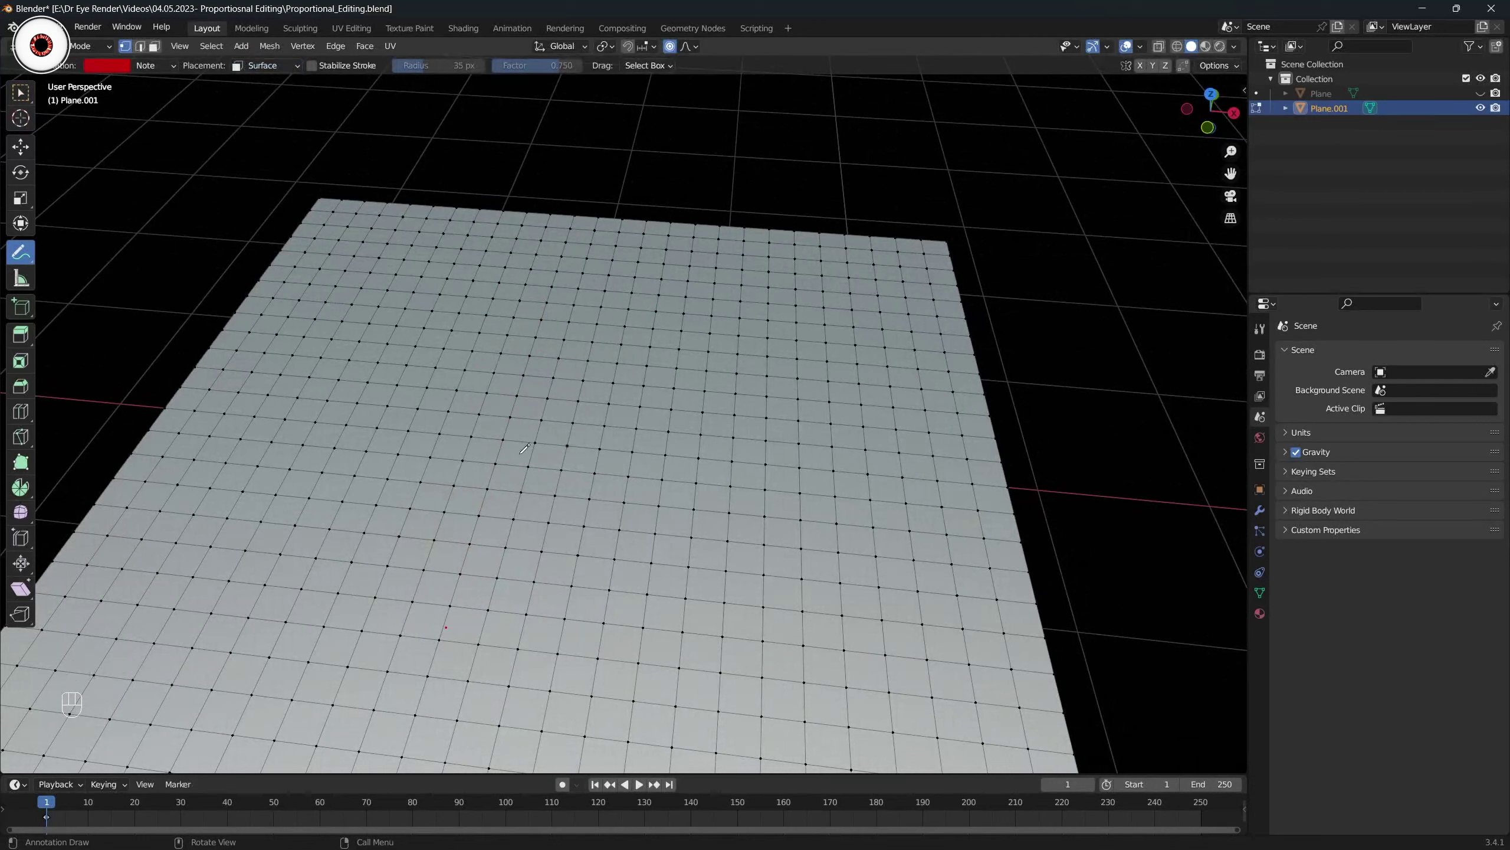
Try a freehand red annotation stroke on the plane's surface and erase it.
drag(509, 435, 458, 601)
key(ctrl+z)
mouse_move(20, 252)
mouse_down()
mouse_move(68, 257)
mouse_move(95, 344)
mouse_up()
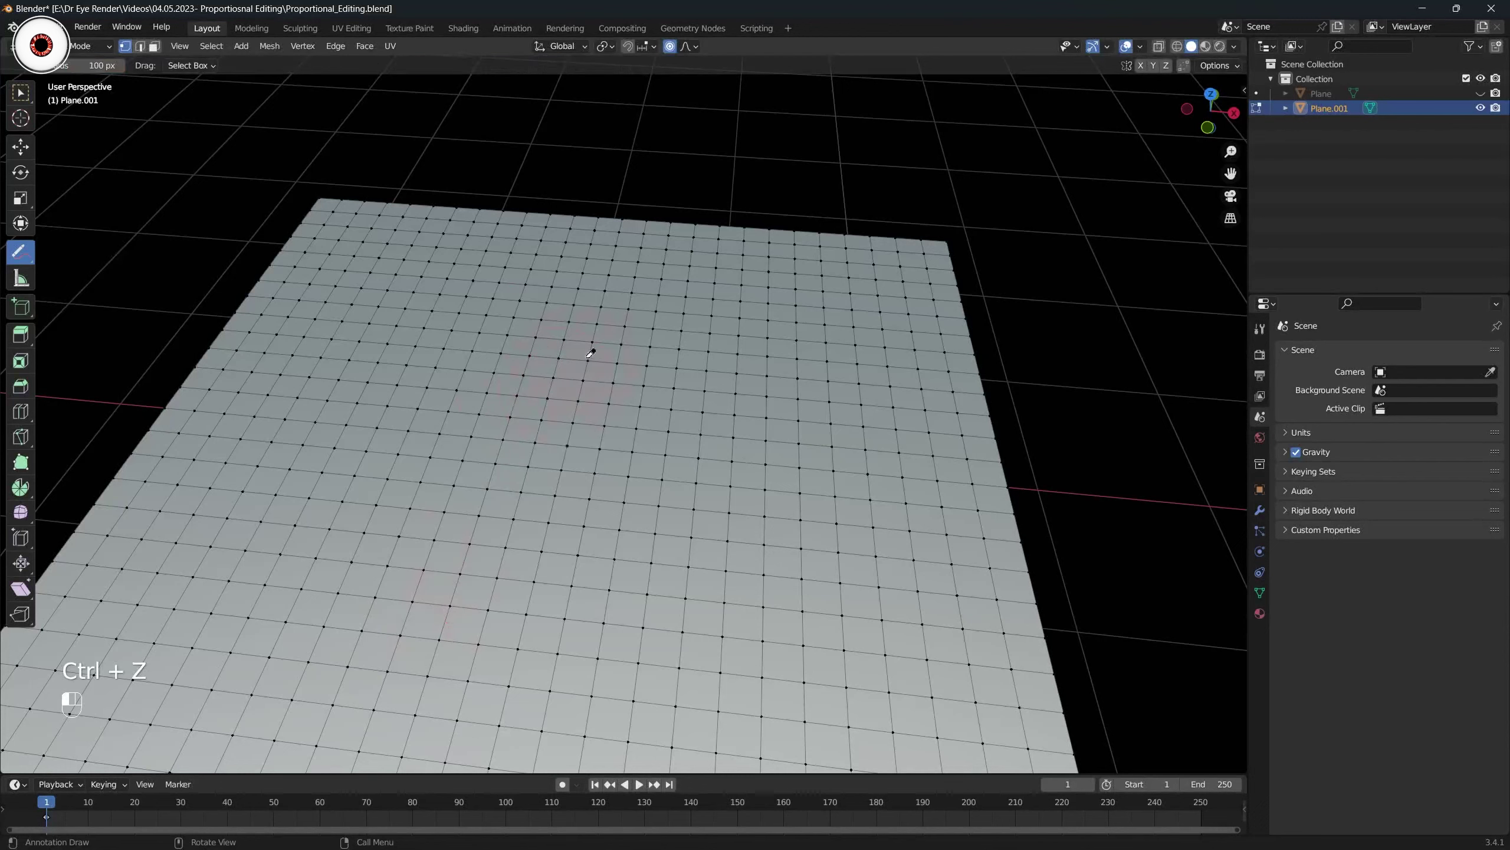
Draw a straight red line lengthwise on the plane's surface with Annotate Line, and return to the selection tool.
mouse_move(20, 252)
mouse_down()
mouse_move(77, 254)
mouse_move(102, 278)
mouse_up()
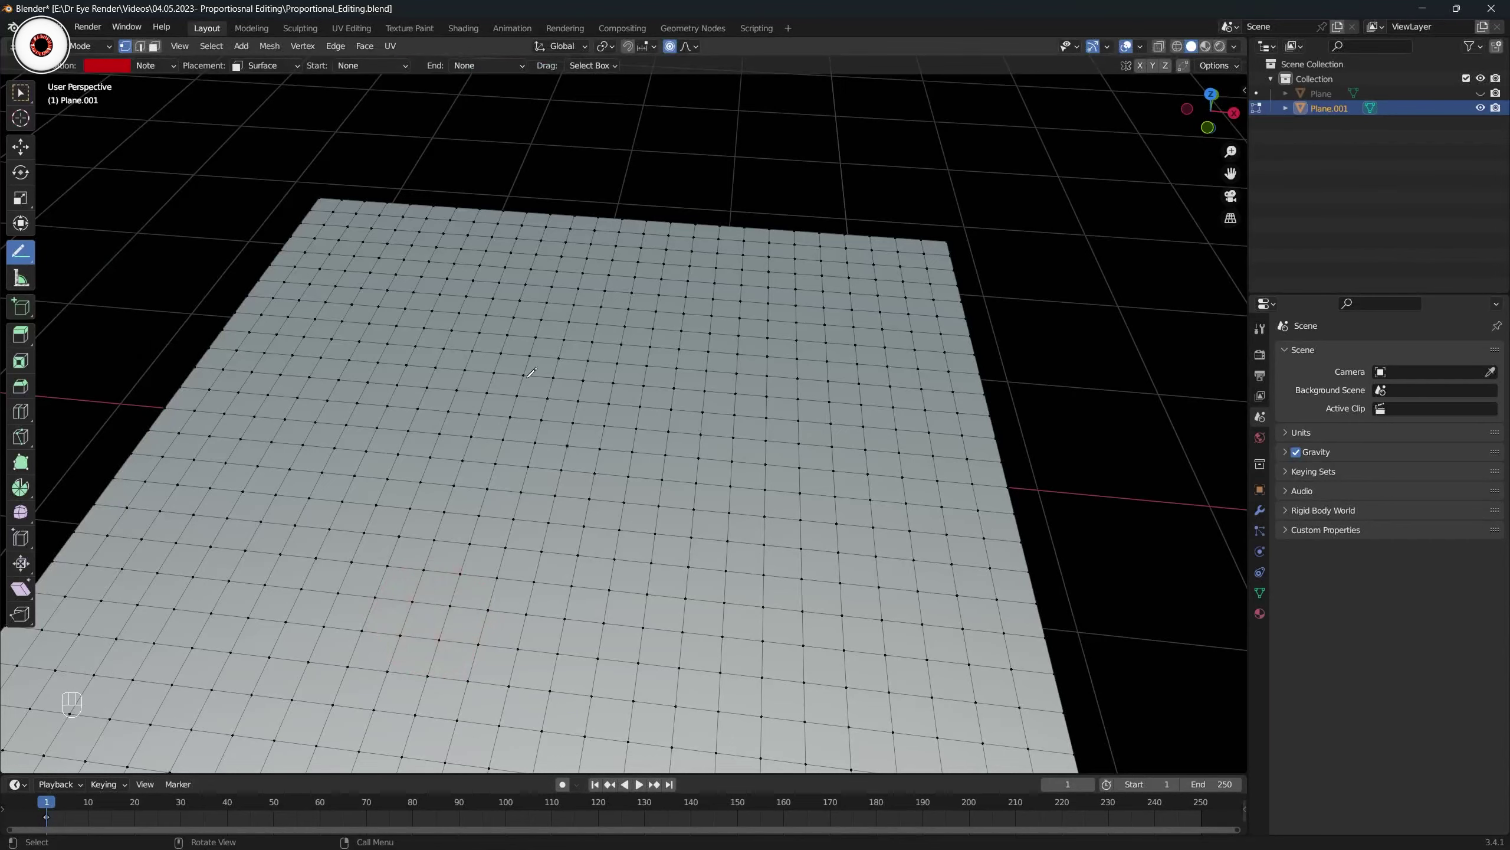
drag(527, 370, 443, 618)
mouse_move(443, 619)
middle_down()
mouse_move(534, 387)
mouse_move(573, 450)
middle_up()
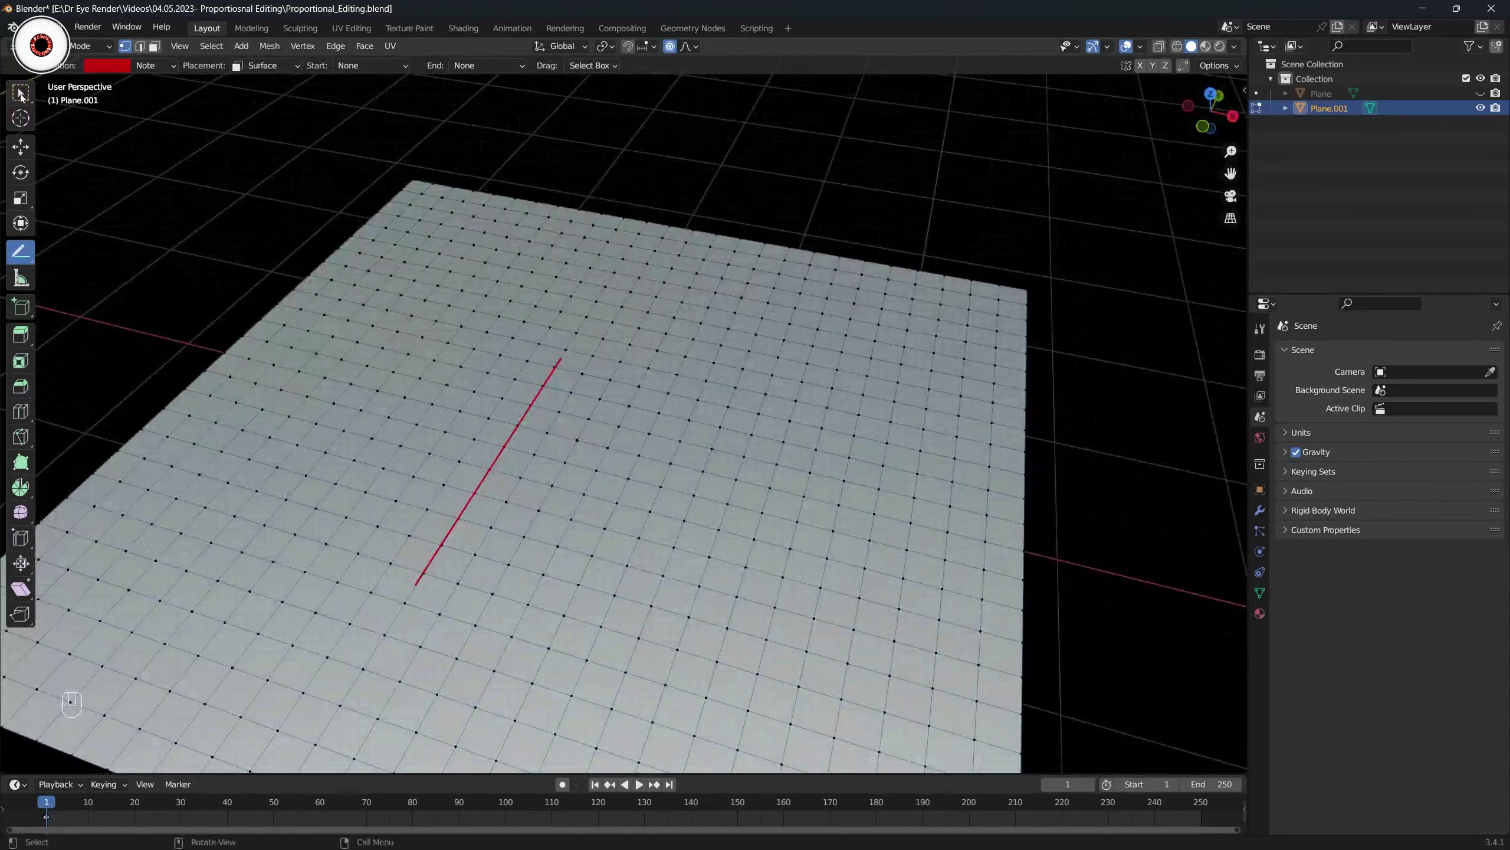
click(22, 95)
mouse_move(448, 389)
shift+middle_down()
mouse_move(424, 373)
mouse_move(435, 382)
shift+middle_up()
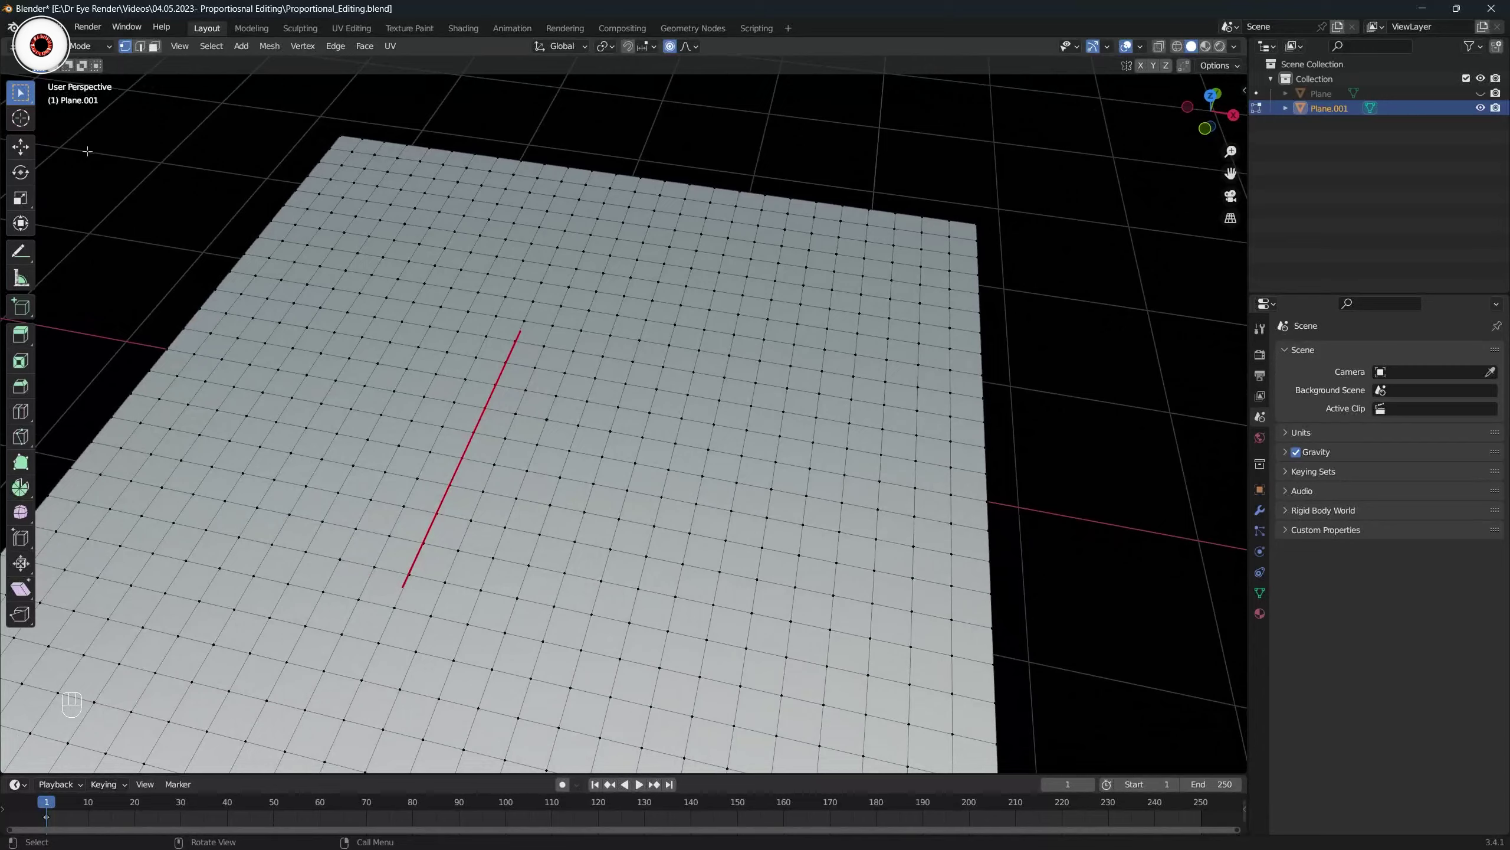
Try to draw a freehand red loop beside the straight line on the plane, and erase it.
click(22, 152)
mouse_move(539, 442)
middle_down()
mouse_move(526, 458)
mouse_move(547, 416)
middle_up()
scroll(539, 430, up, 2)
scroll(517, 444, down, 3)
scroll(517, 461, up, 2)
click(21, 252)
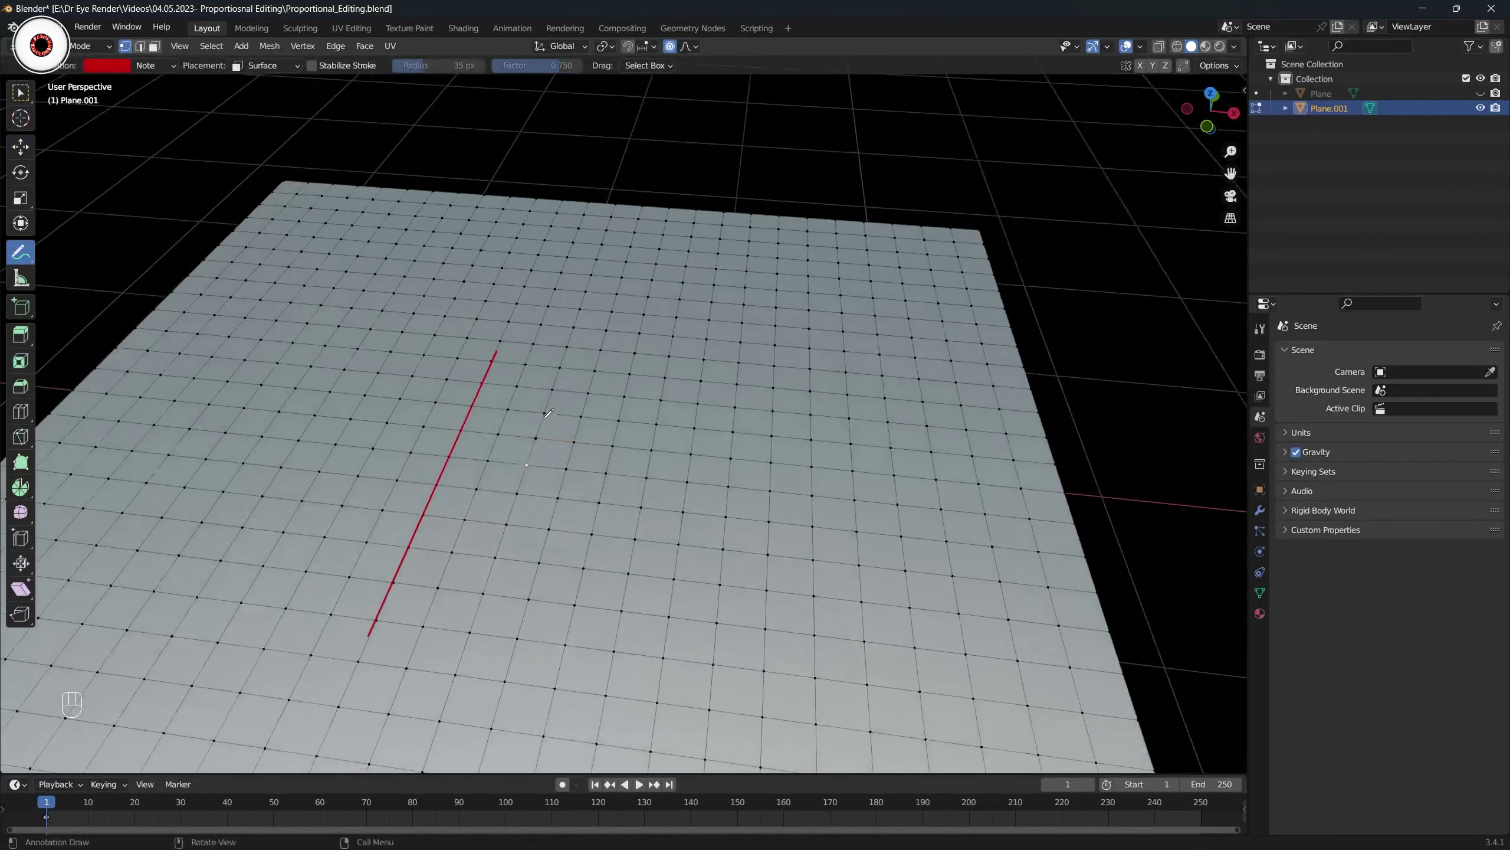
drag(534, 535, 600, 419)
key(ctrl+z)
drag(25, 264, 119, 344)
click(570, 419)
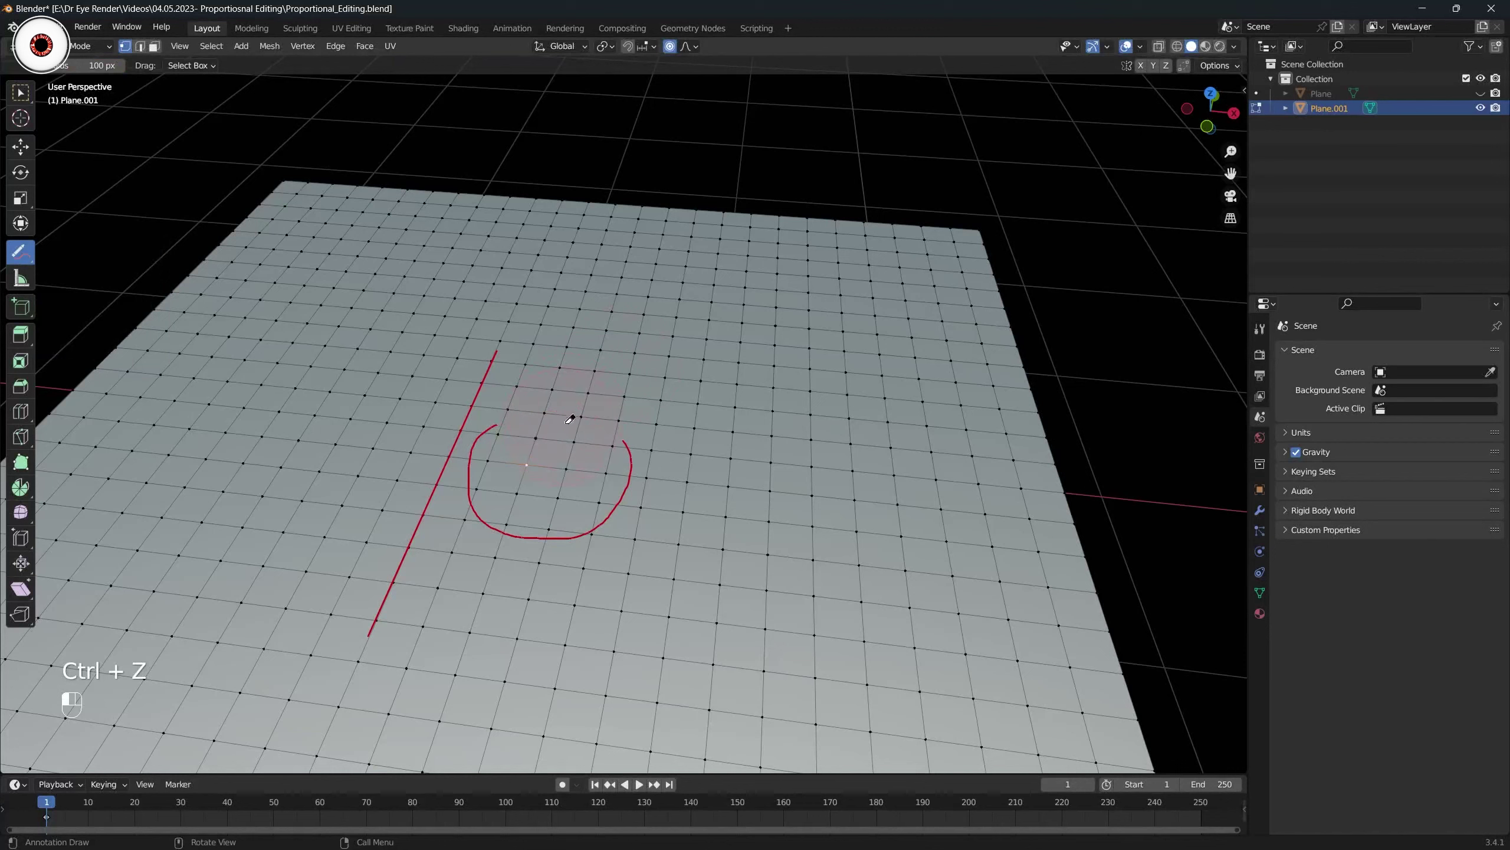
drag(530, 440, 666, 482)
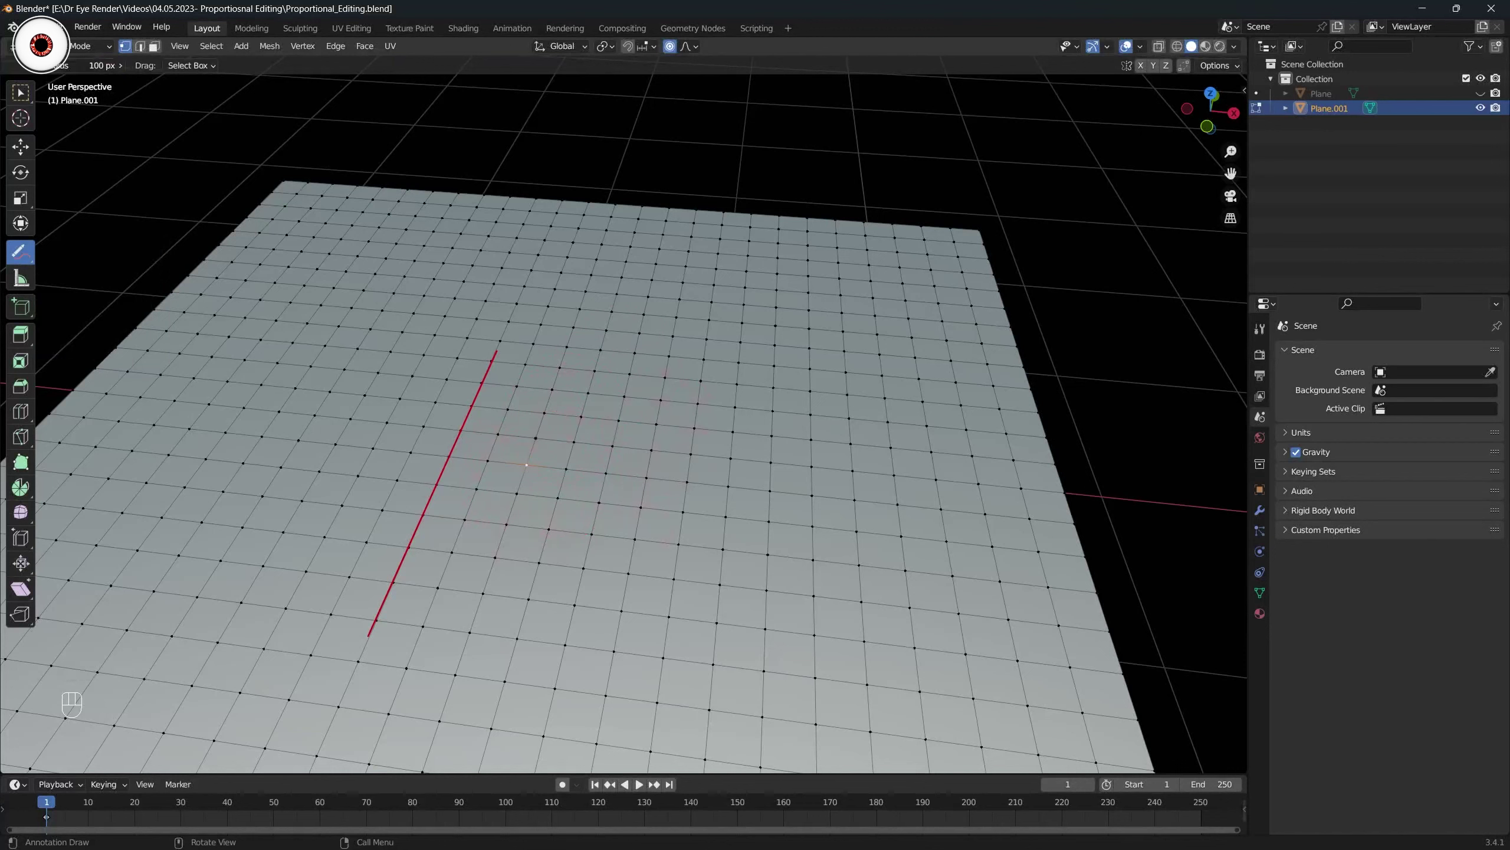
Add a second annotation layer and draw a freehand blue circle on the plane beside the red line.
drag(31, 254, 78, 254)
click(172, 66)
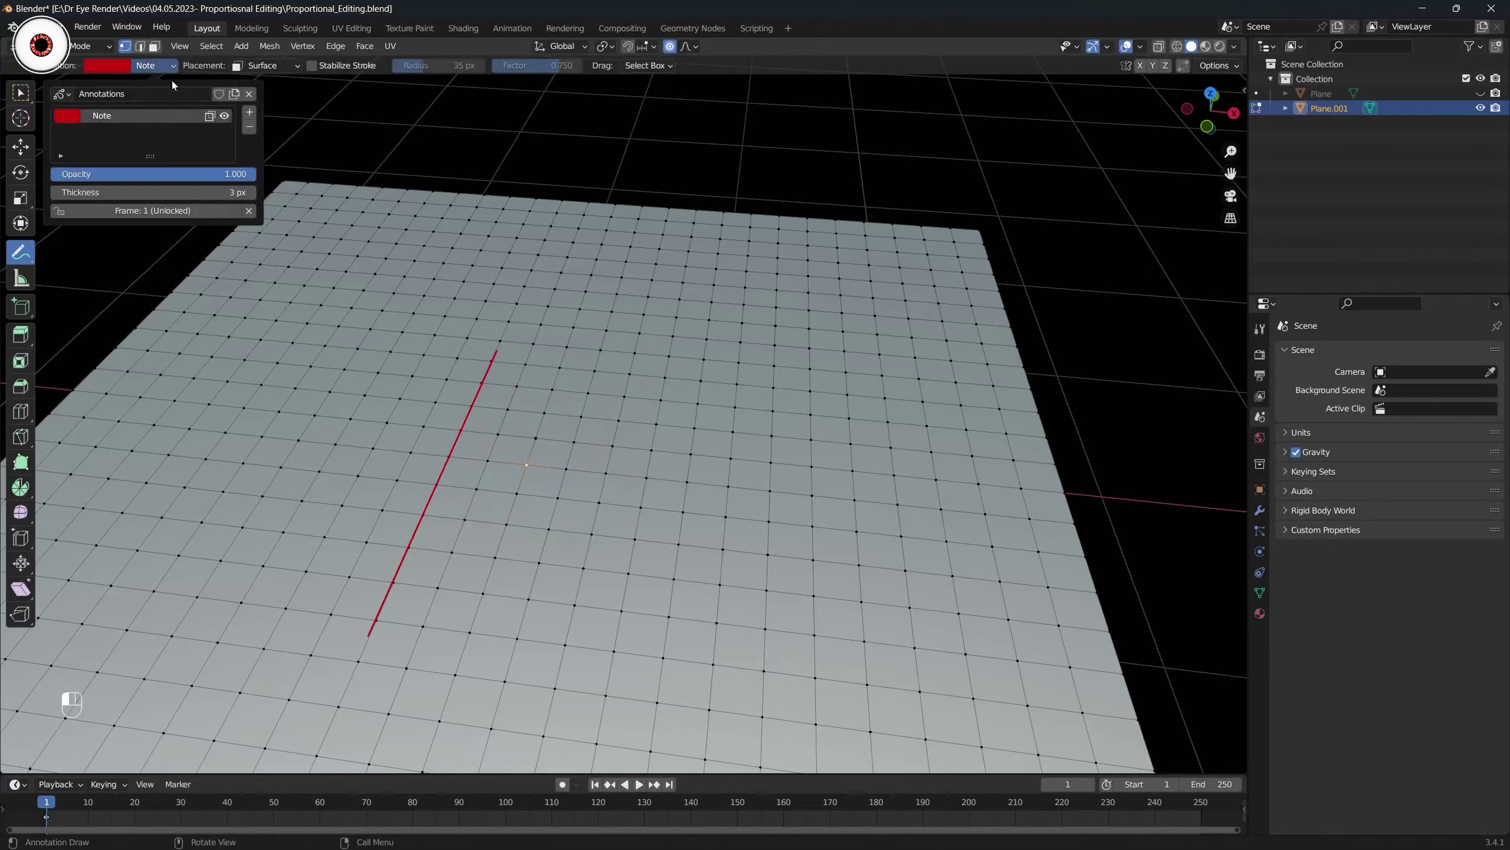
click(249, 113)
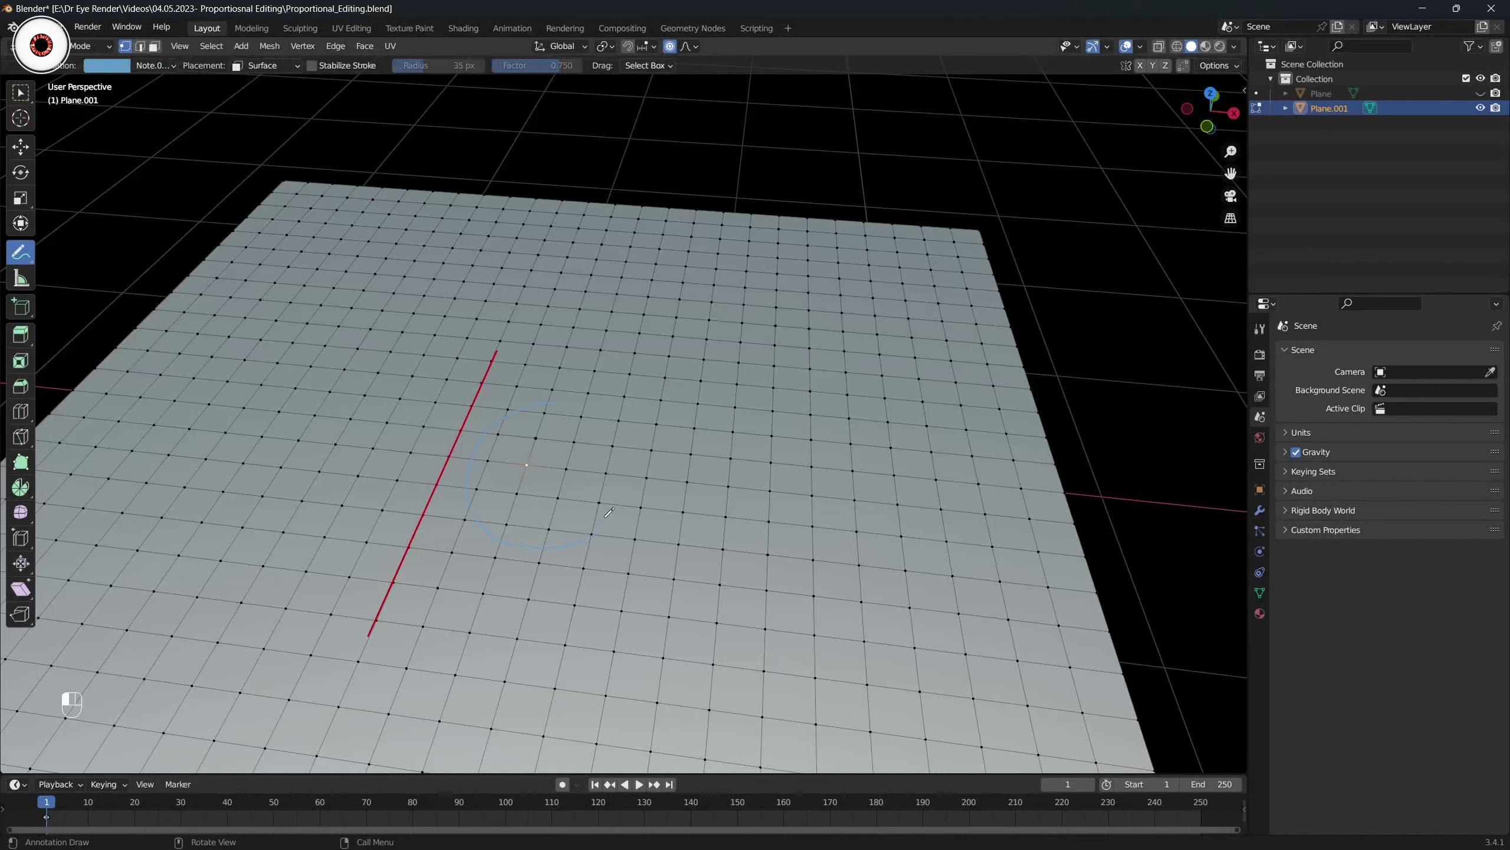
mouse_move(534, 397)
middle_down()
mouse_move(600, 407)
mouse_move(542, 372)
middle_up()
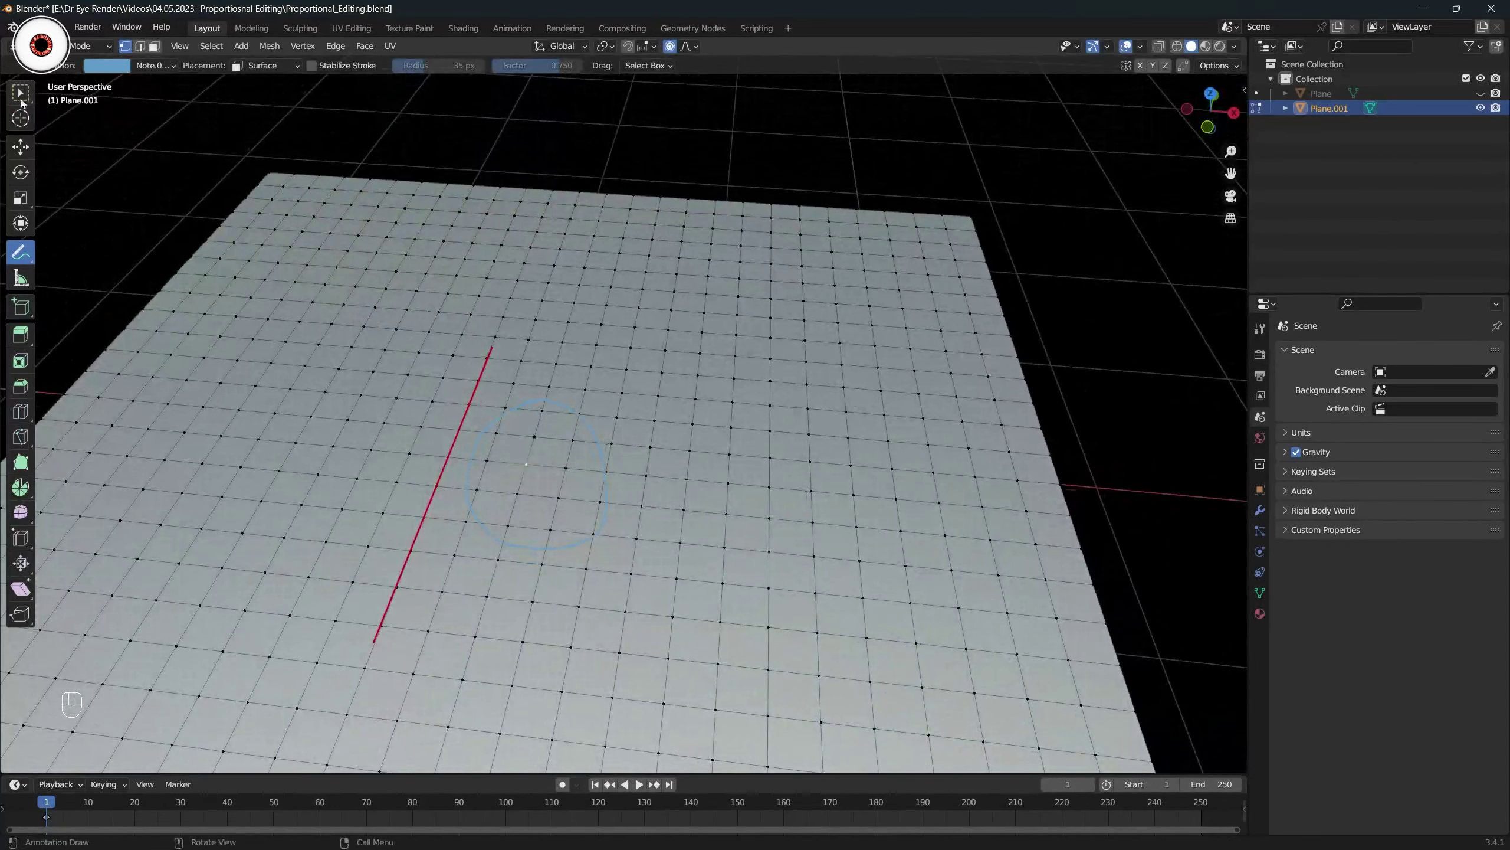
key(w)
Change the circle's annotation layer to a more saturated blue, return to the selection tool, and save the file.
click(21, 252)
click(110, 70)
mouse_move(125, 130)
mouse_down()
mouse_move(99, 105)
mouse_move(169, 86)
mouse_up()
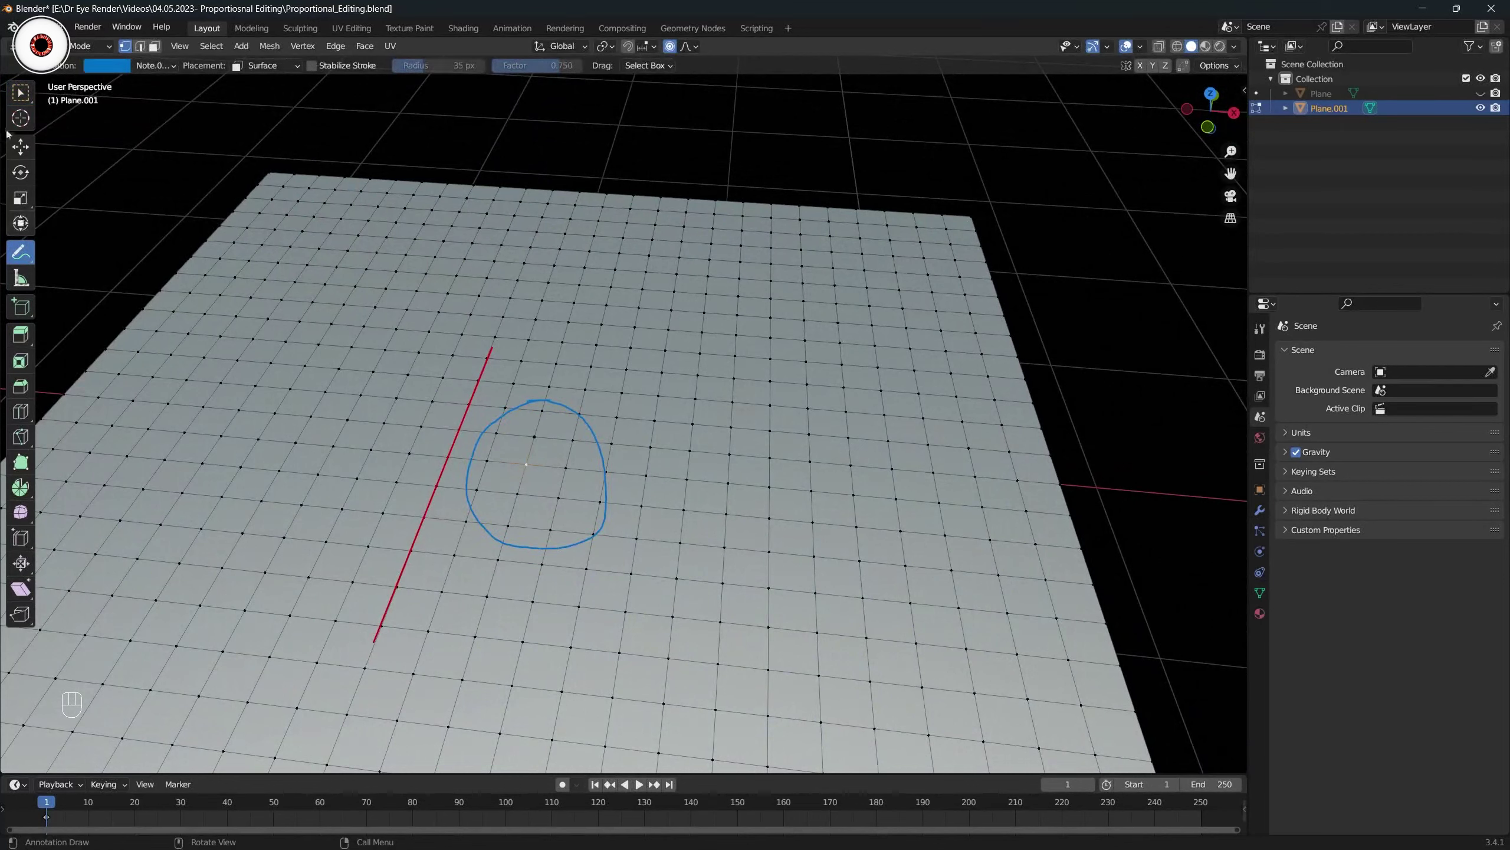
click(21, 92)
key(ctrl+s)
Raise a vertex near the plane's far corner along Z with Smooth falloff and 1 m proportional size, and deselect everything.
middle_drag(500, 369, 523, 343)
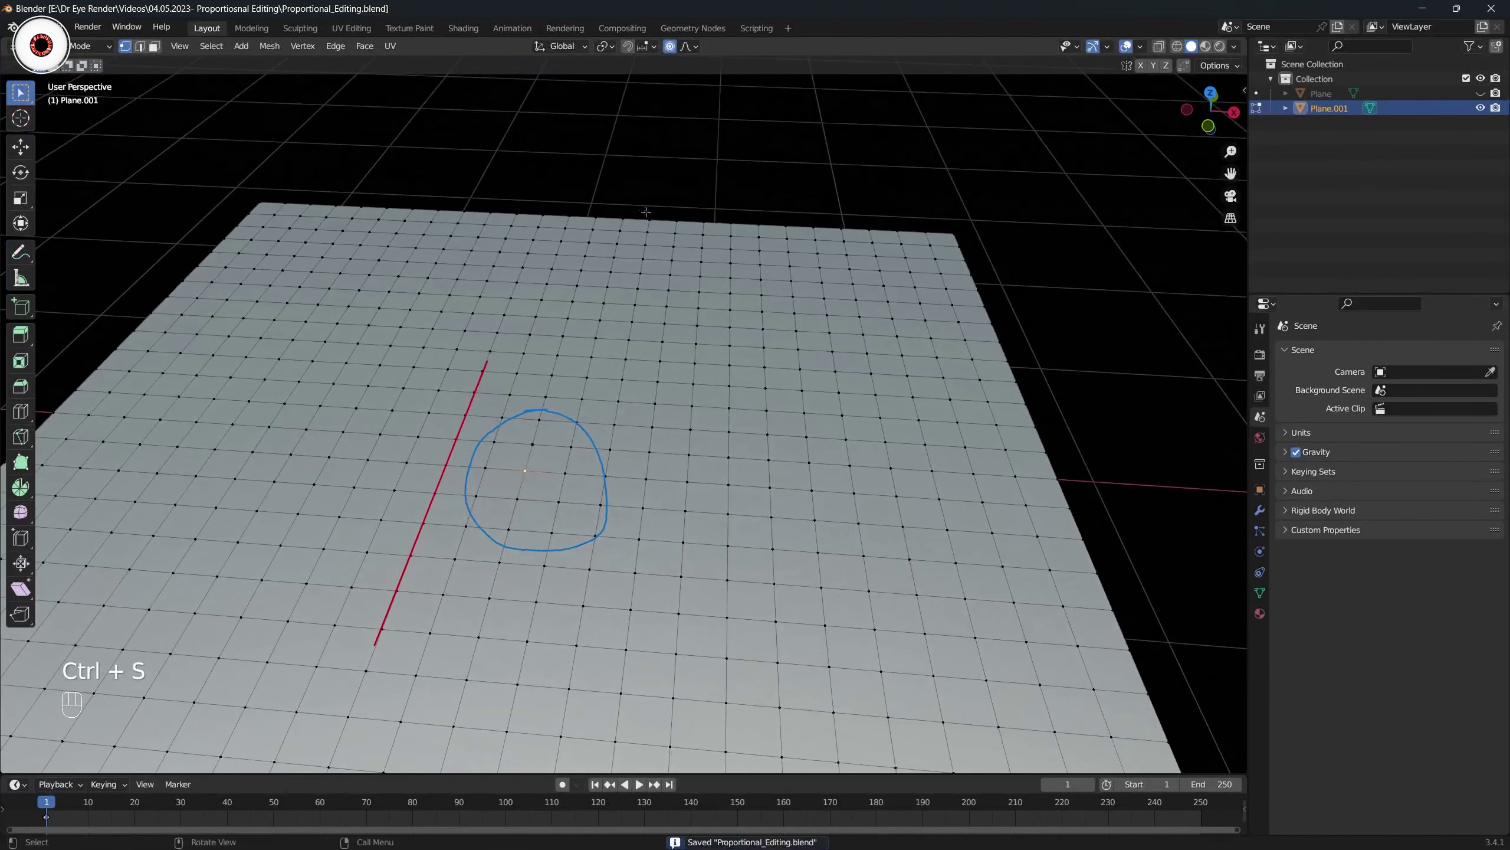
click(687, 47)
click(821, 371)
key(g)
key(z)
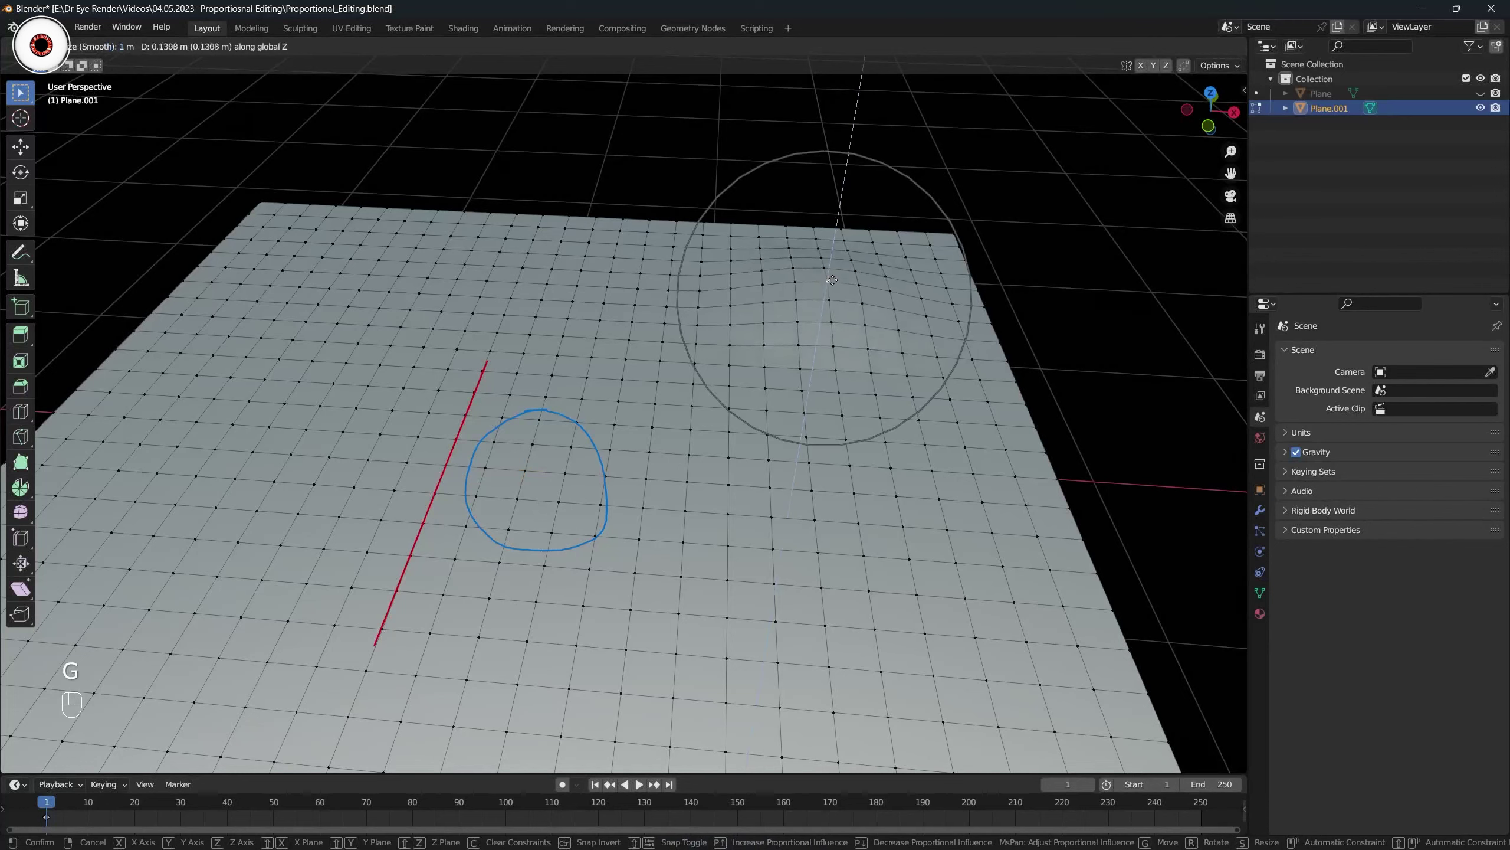
click(847, 207)
key(alt+a)
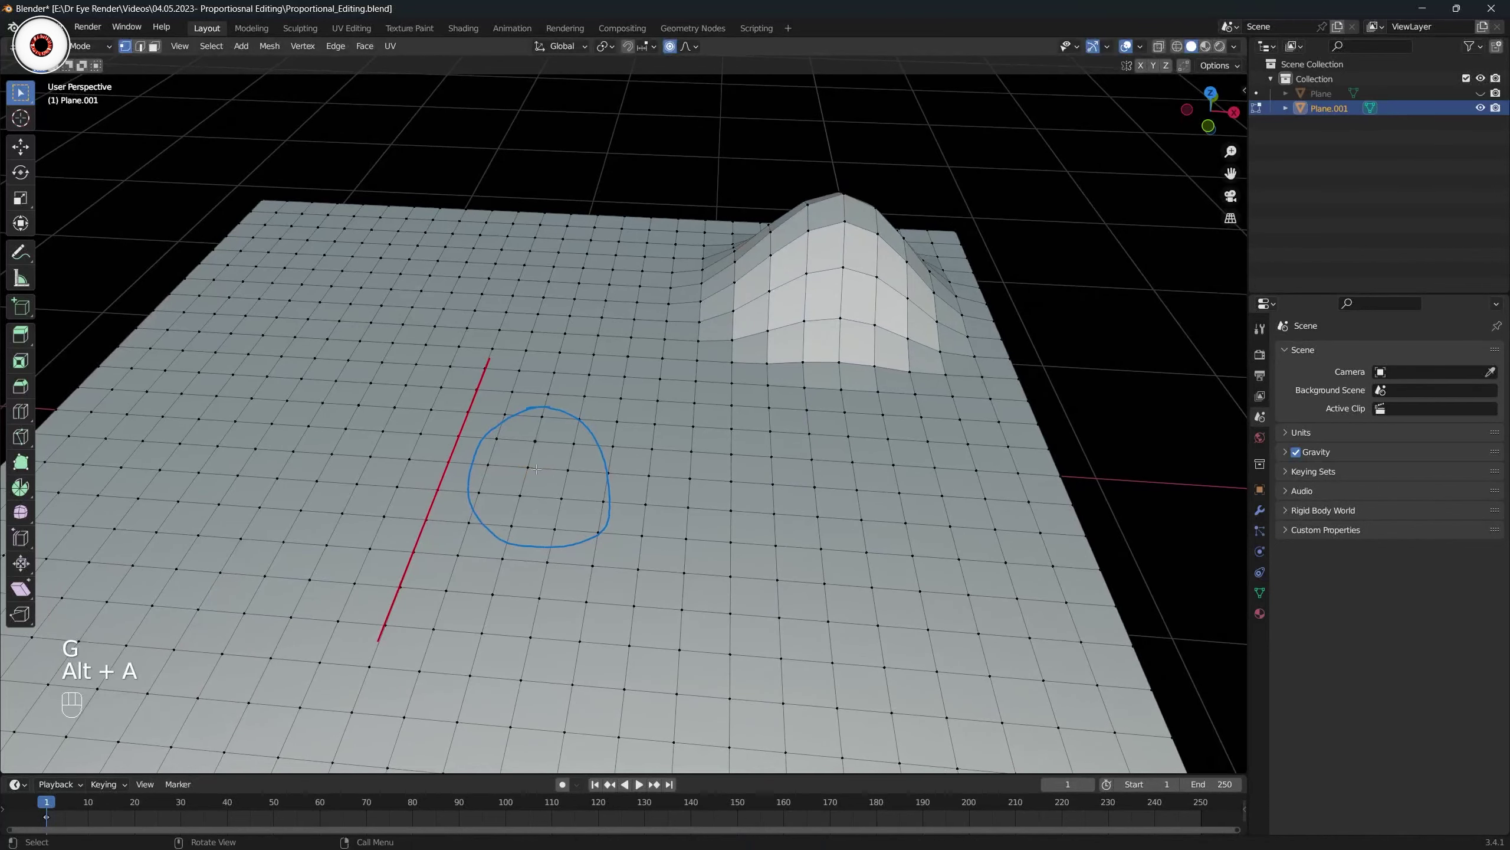
Try a vertical Annotate Line stroke over the raised hill, and remove it.
middle_drag(541, 387, 550, 391)
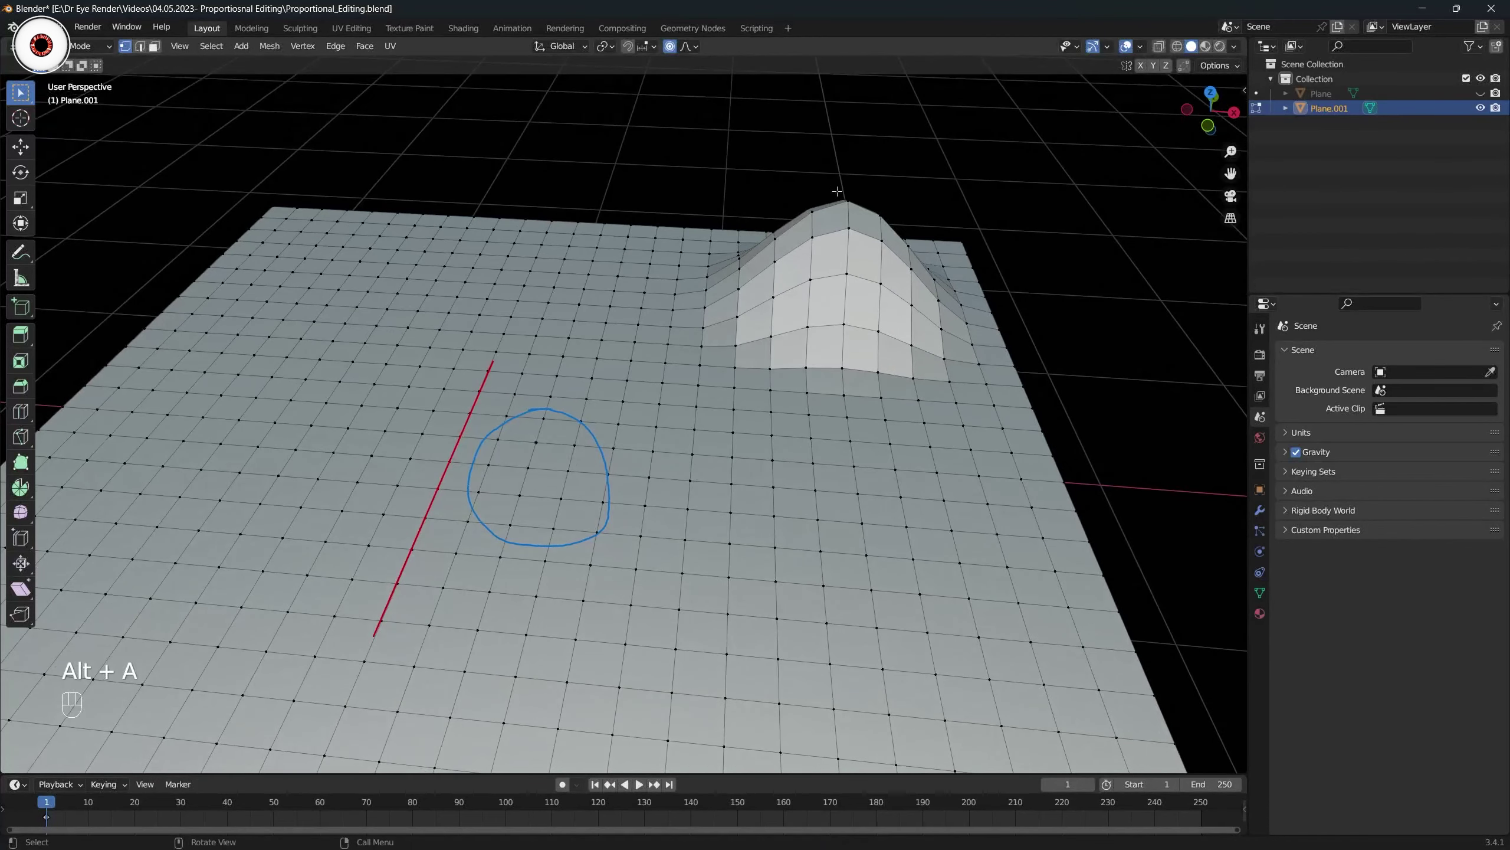
drag(24, 252, 89, 281)
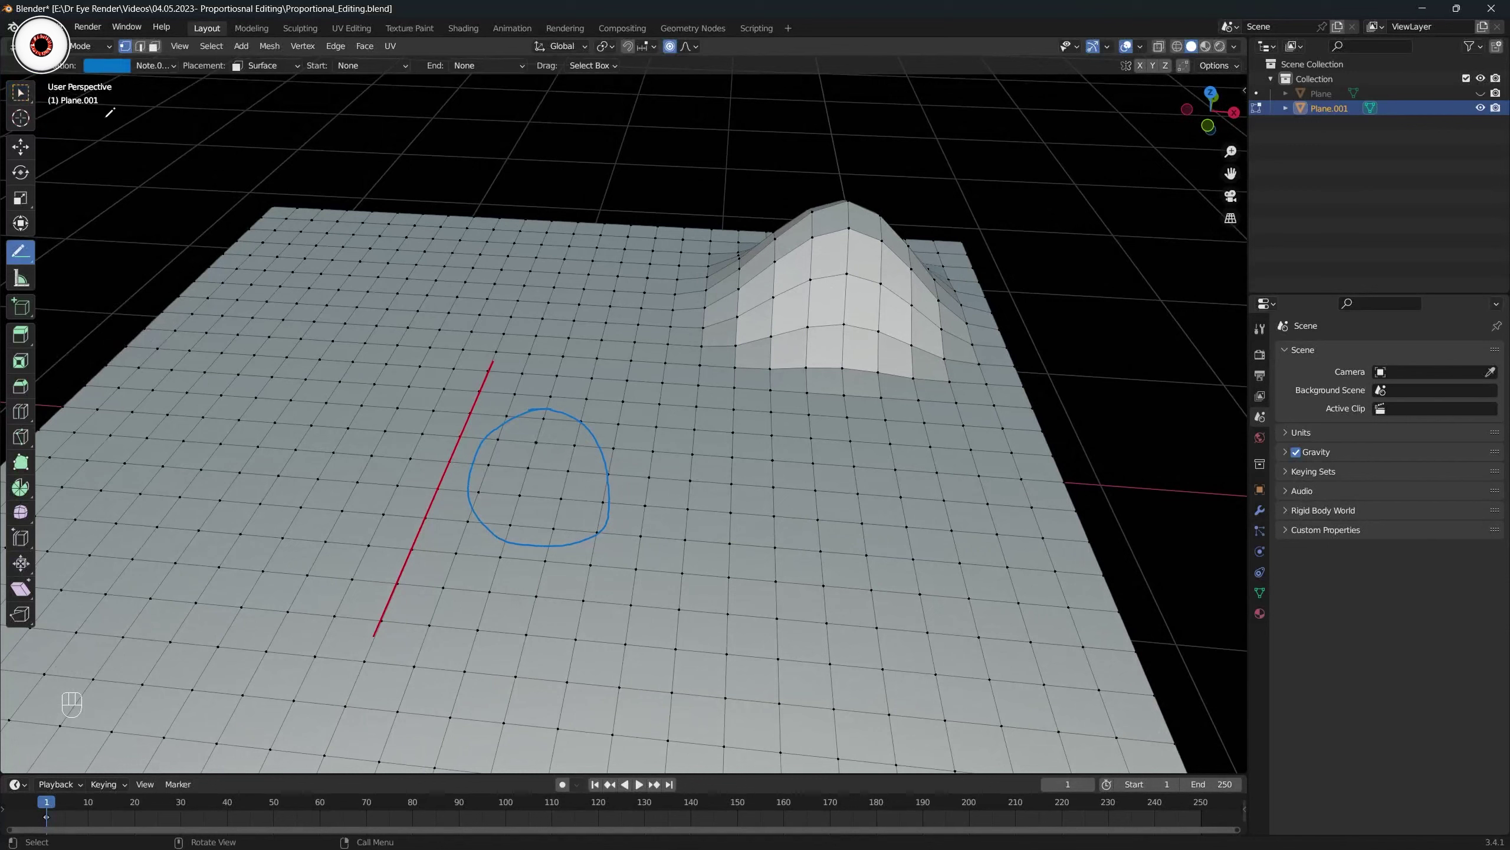
mouse_move(844, 172)
mouse_down()
mouse_move(748, 315)
mouse_move(840, 356)
mouse_up()
key(ctrl+z)
mouse_move(21, 251)
mouse_down()
mouse_move(95, 256)
mouse_move(23, 254)
mouse_move(89, 345)
mouse_up()
key(ctrl+z)
Draw a freehand blue loop around the raised hill, return to the selection tool, and save the file.
drag(20, 252, 95, 256)
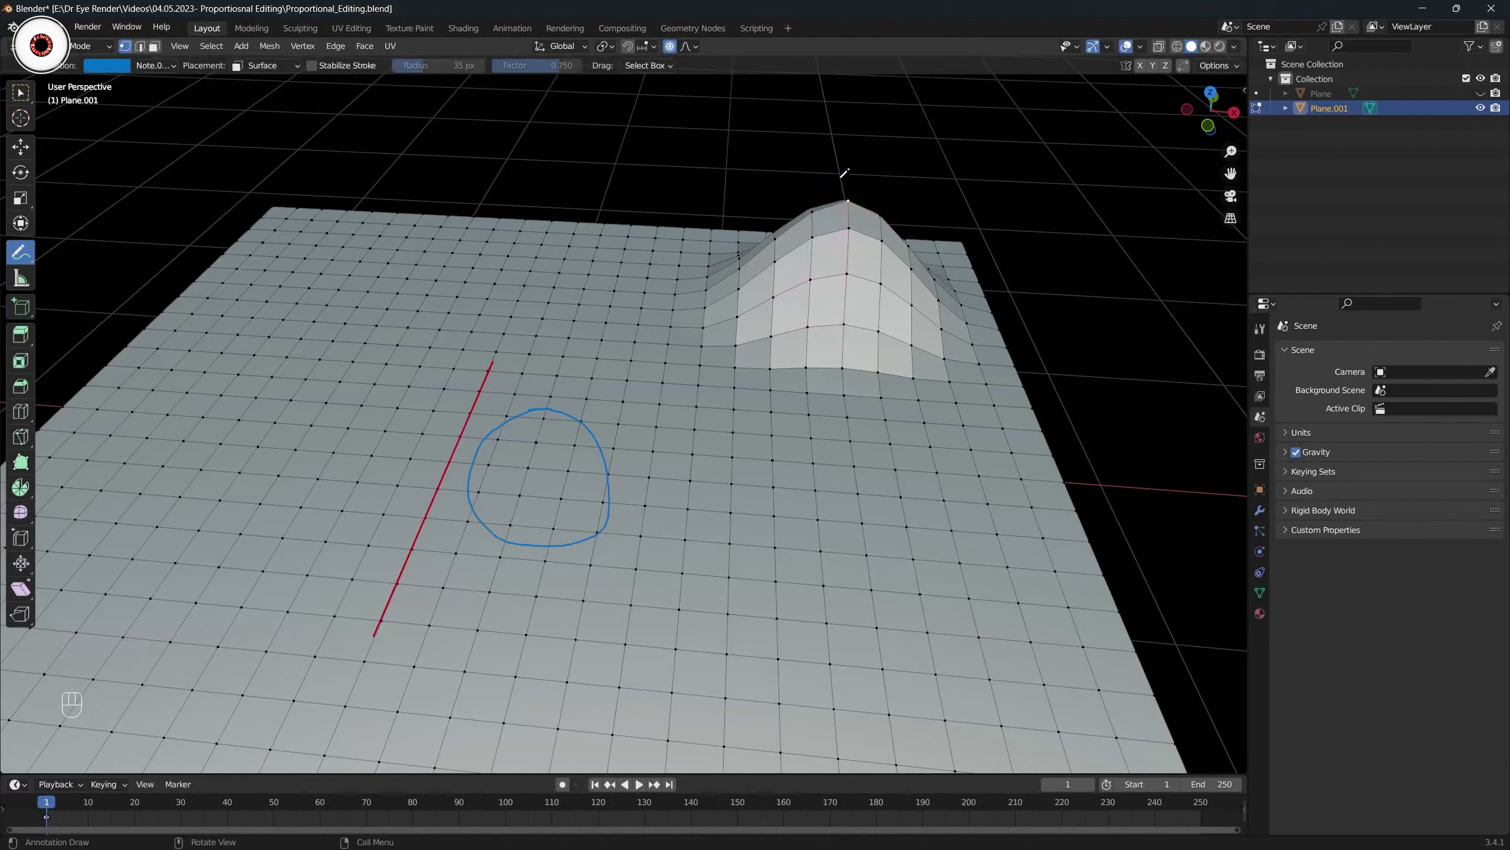
mouse_move(836, 176)
mouse_down()
mouse_move(716, 309)
mouse_move(854, 170)
mouse_move(803, 184)
mouse_up()
click(20, 92)
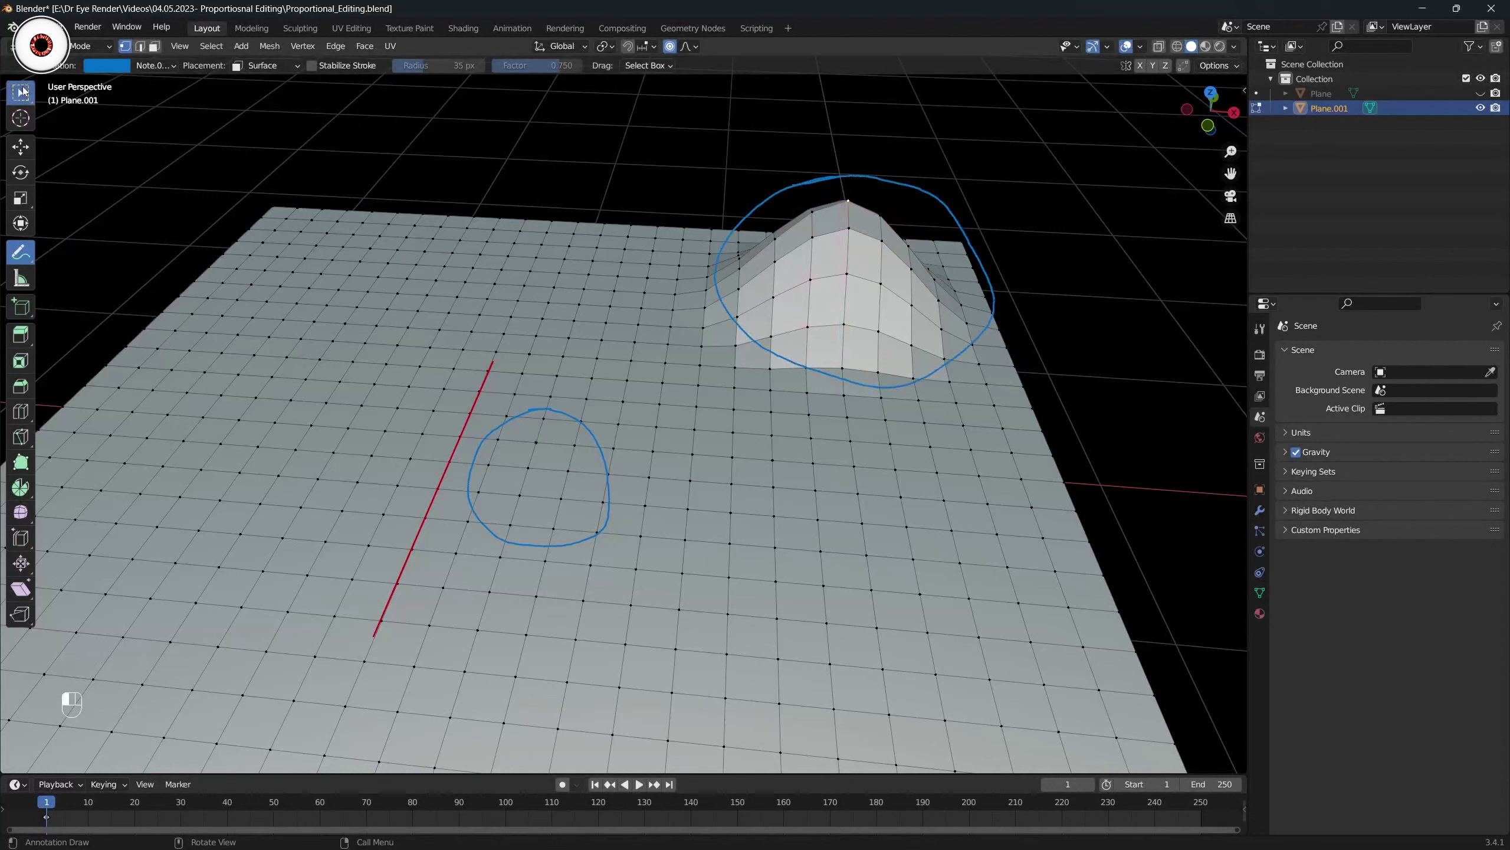
key(ctrl+s)
Raise the vertex inside the smaller blue circle by 0.303 m along Z with the Move tool, and undo the move.
middle_drag(600, 390, 824, 220)
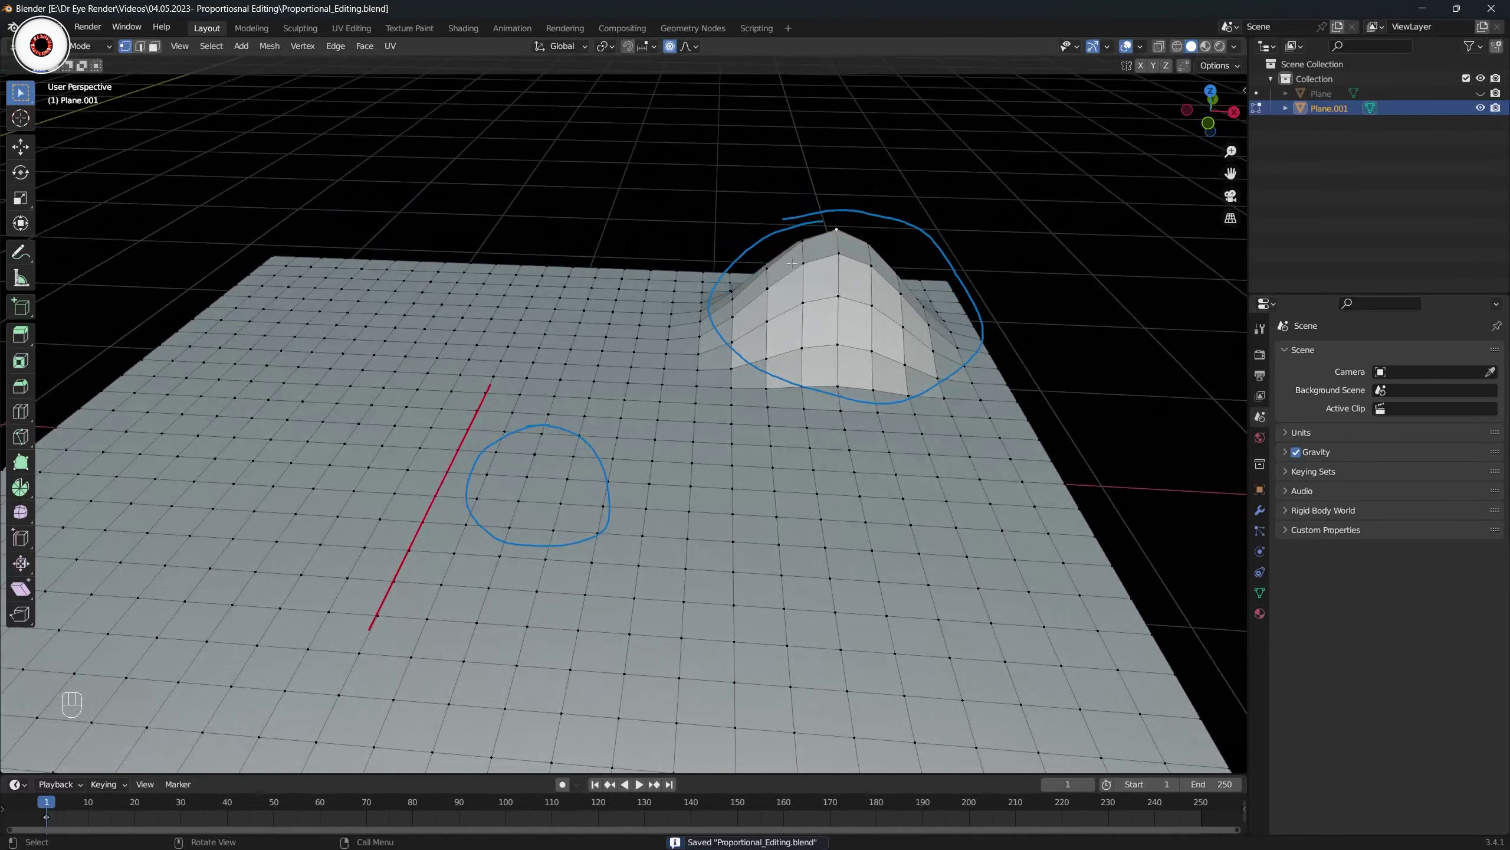
click(532, 489)
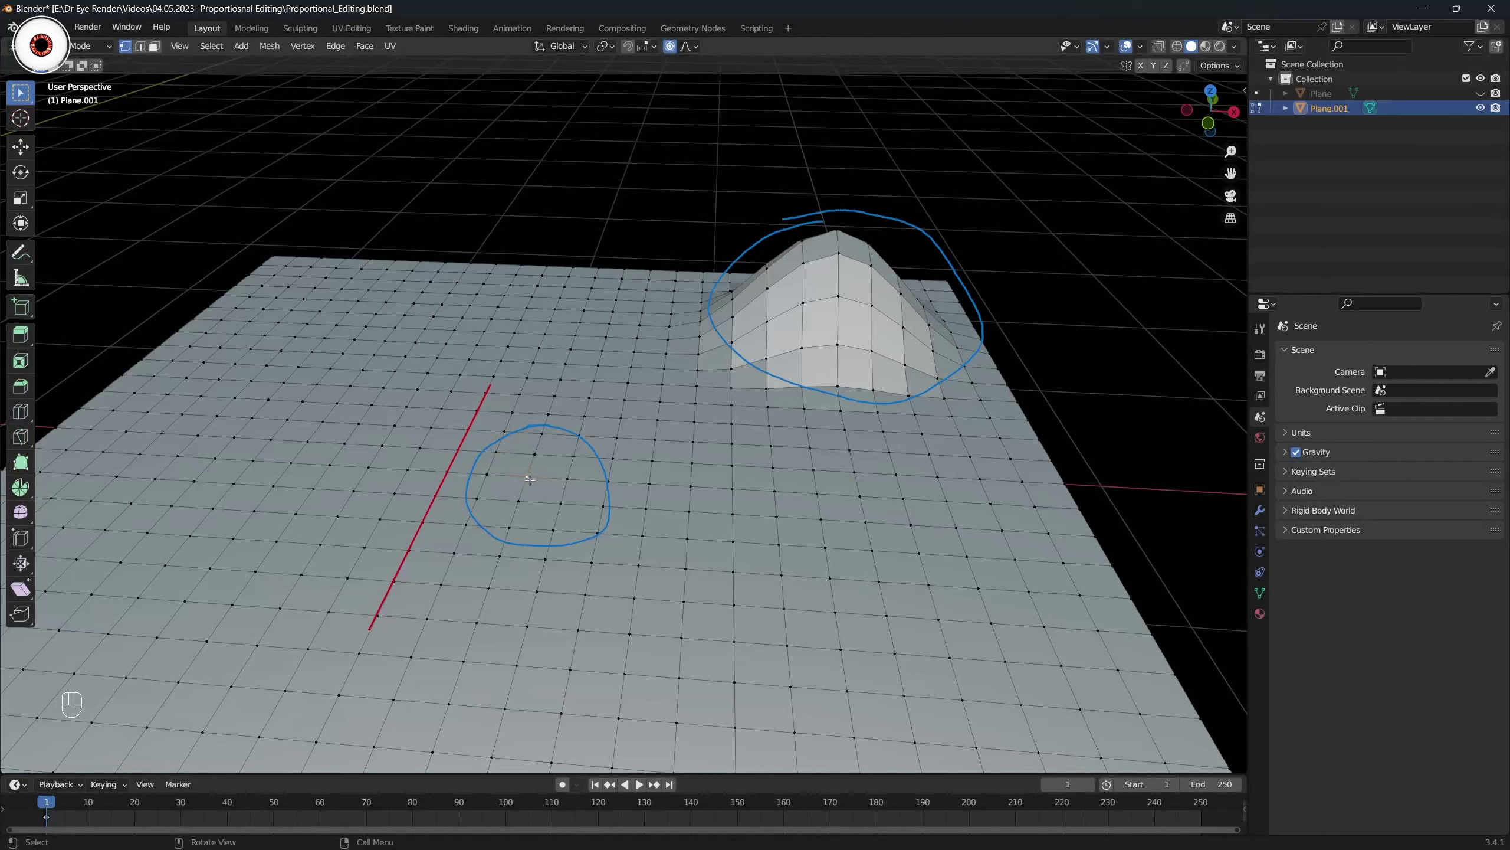
click(20, 146)
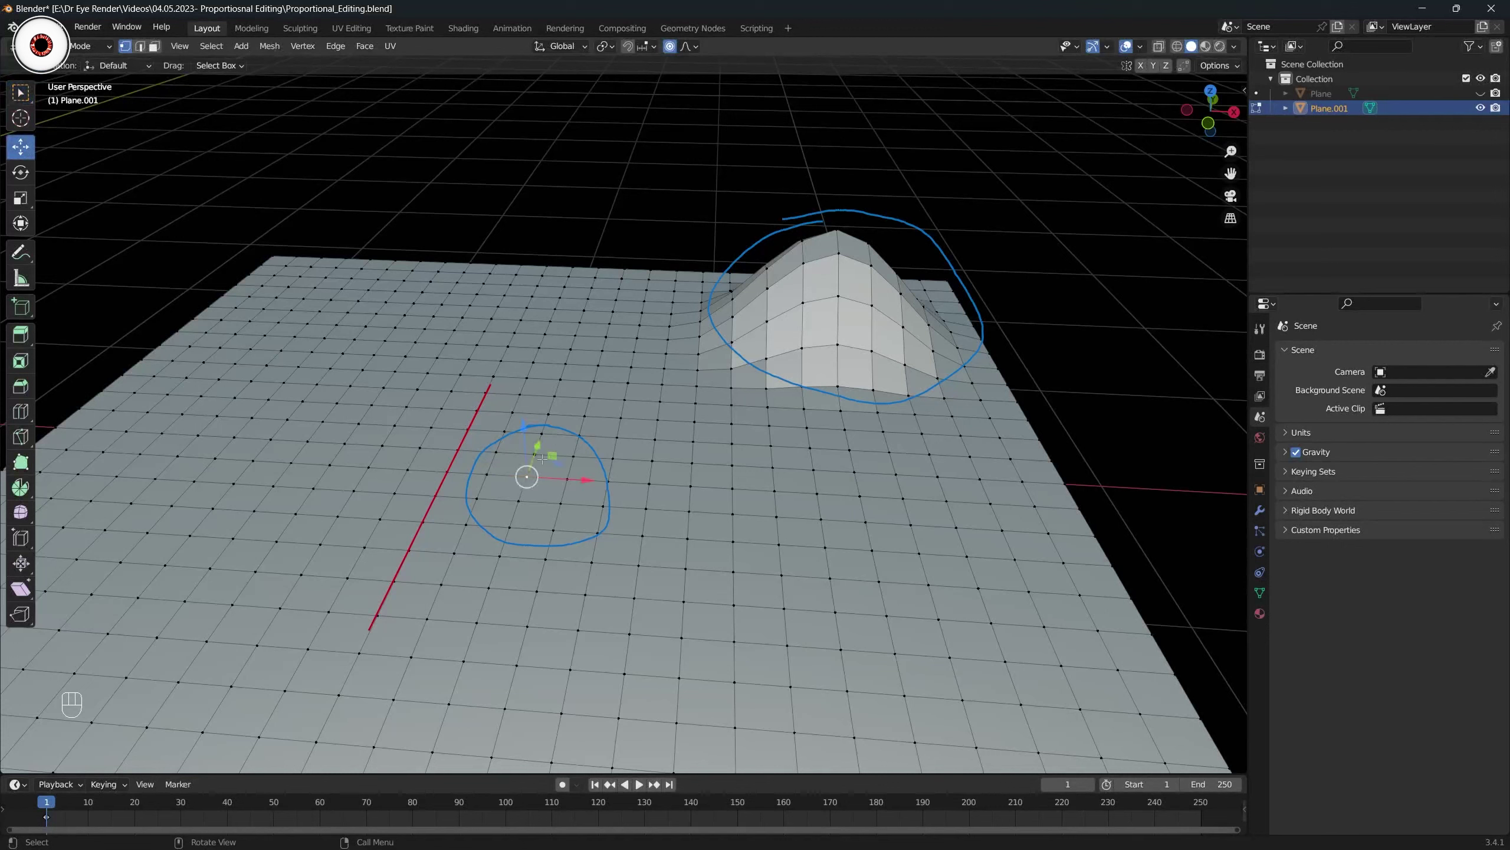
drag(529, 436, 523, 382)
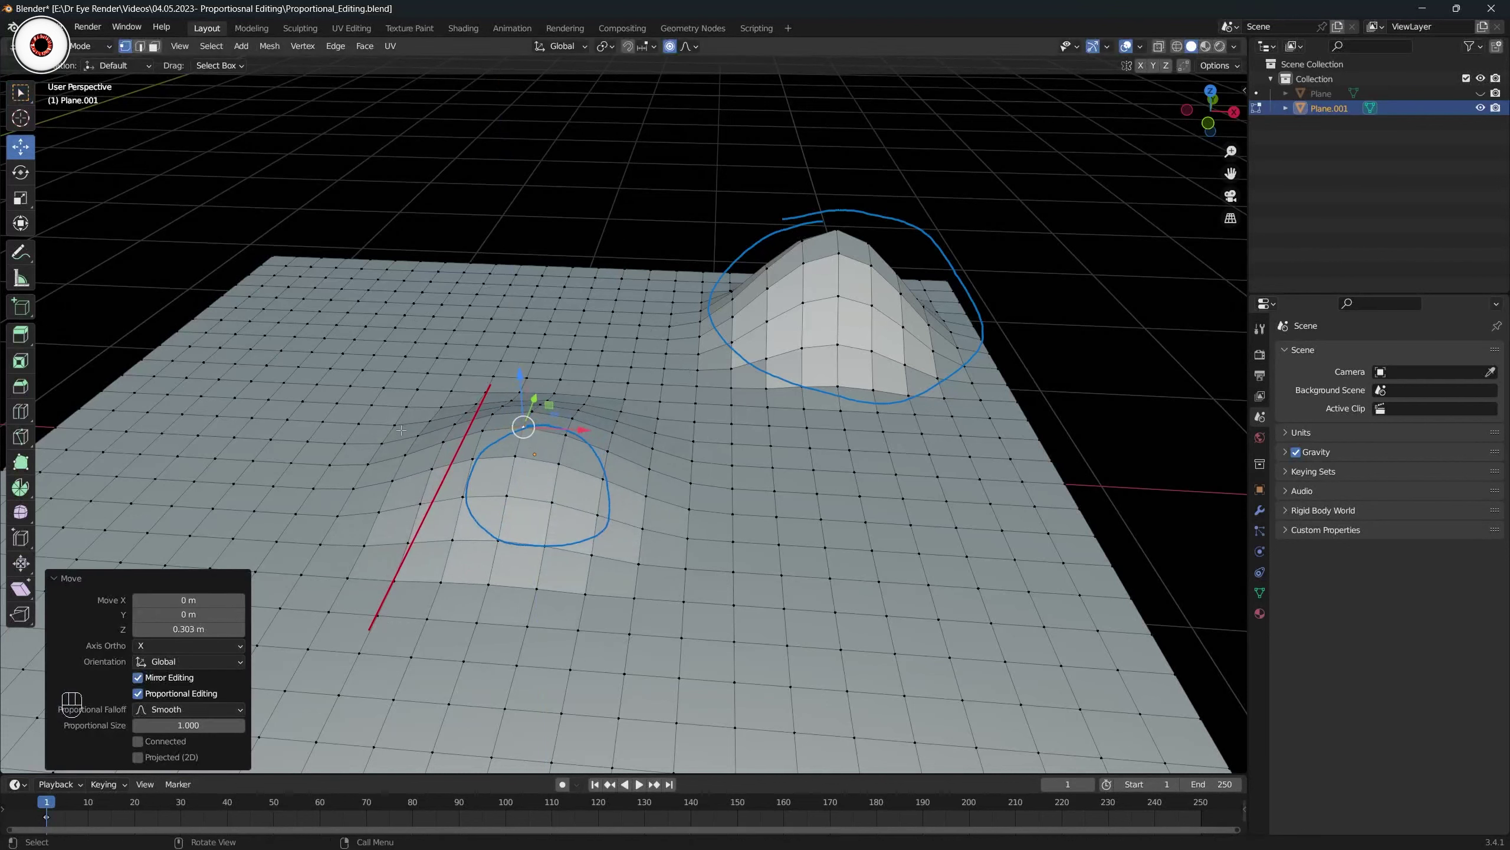
key(ctrl+z)
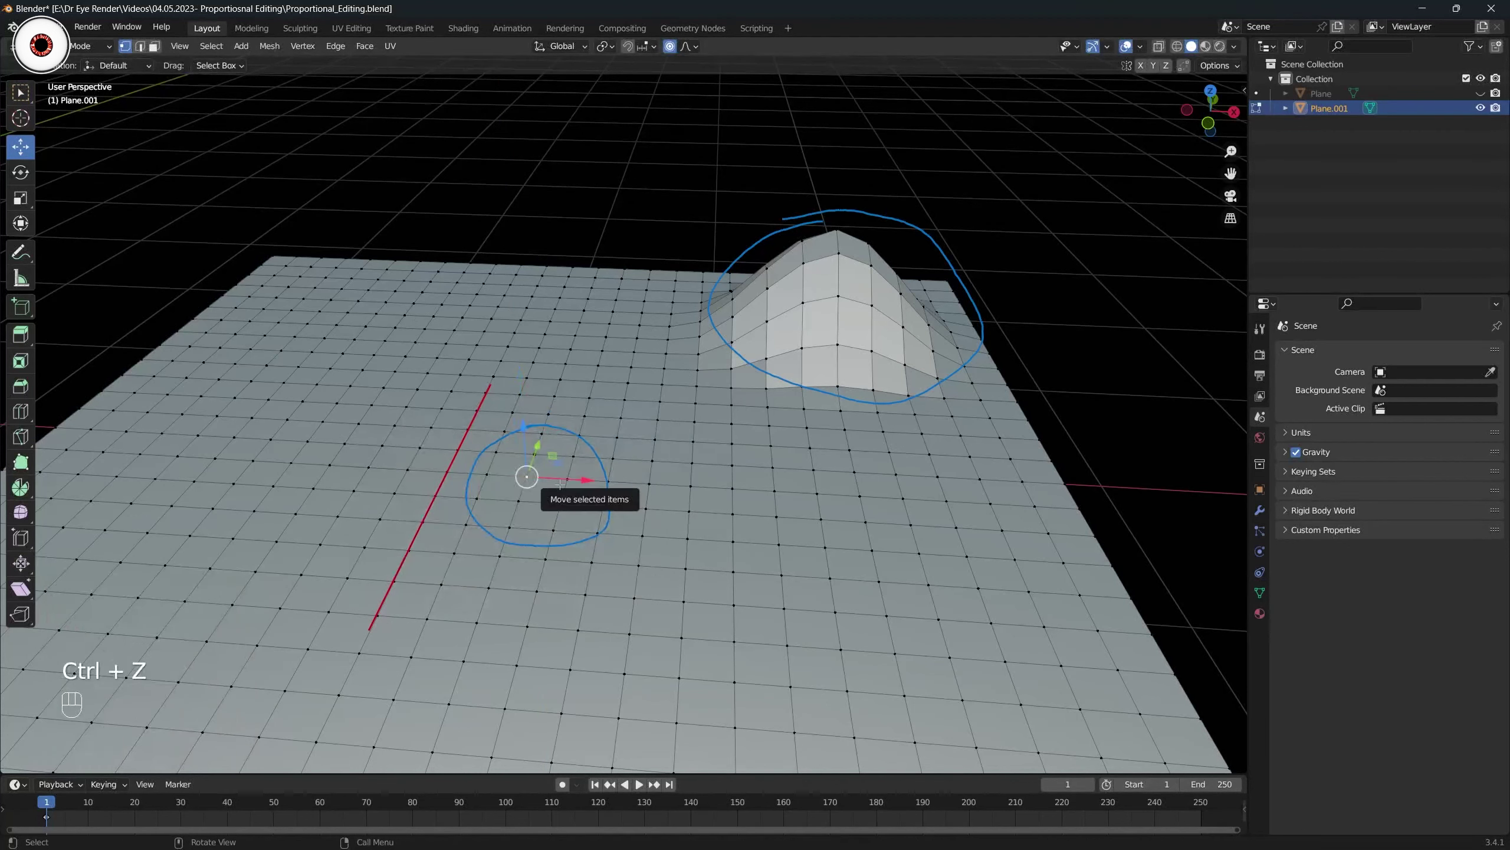
Raise the vertex inside the smaller blue circle along Z with the proportional size reduced to about 0.42 m, and deselect everything.
key(g)
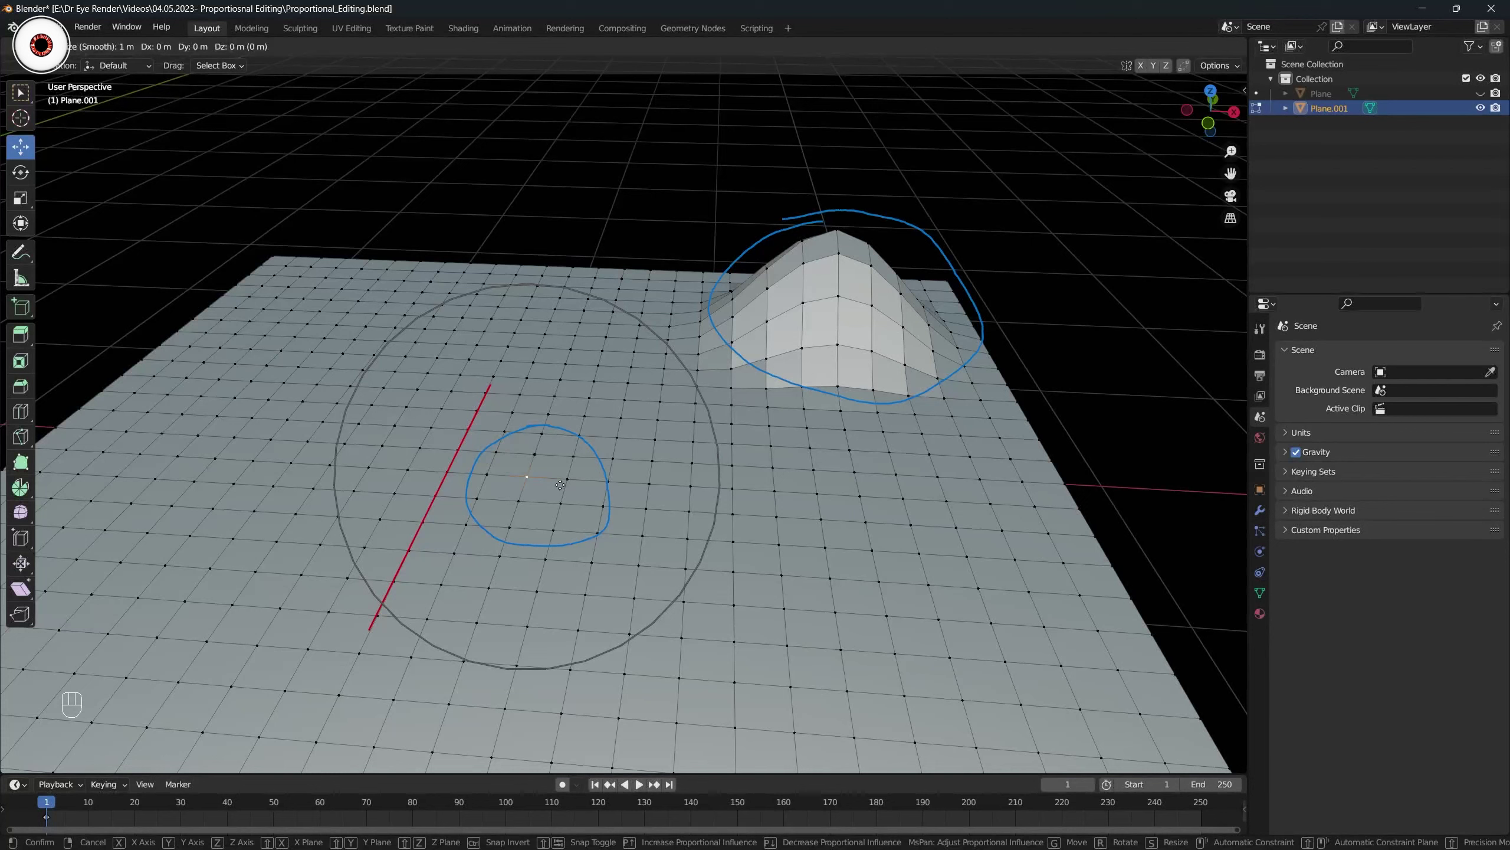
scroll(560, 485, up, 9)
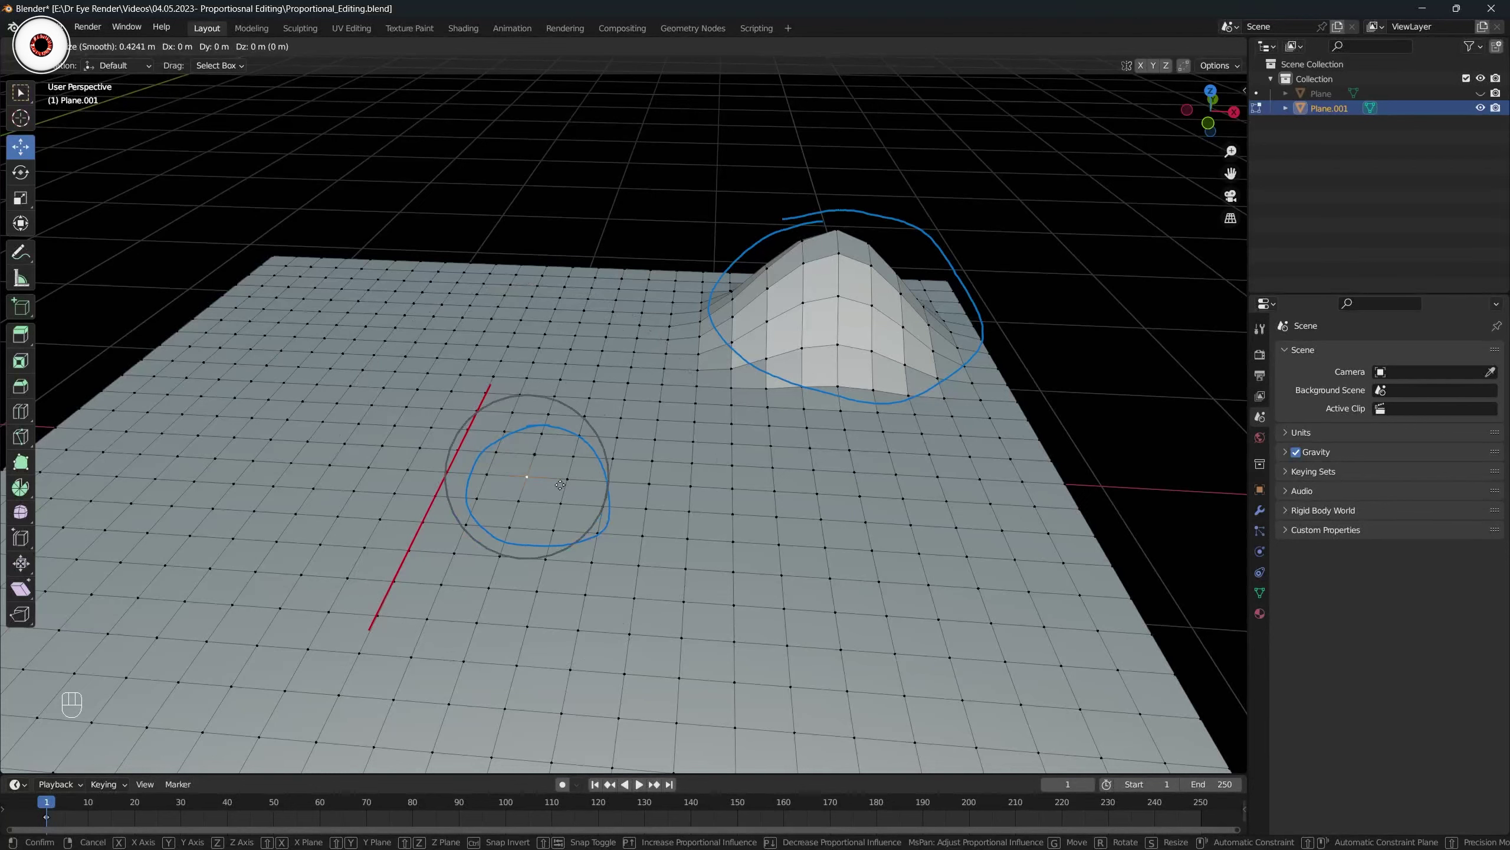
scroll(560, 484, up, 3)
click(535, 481)
key(g)
key(z)
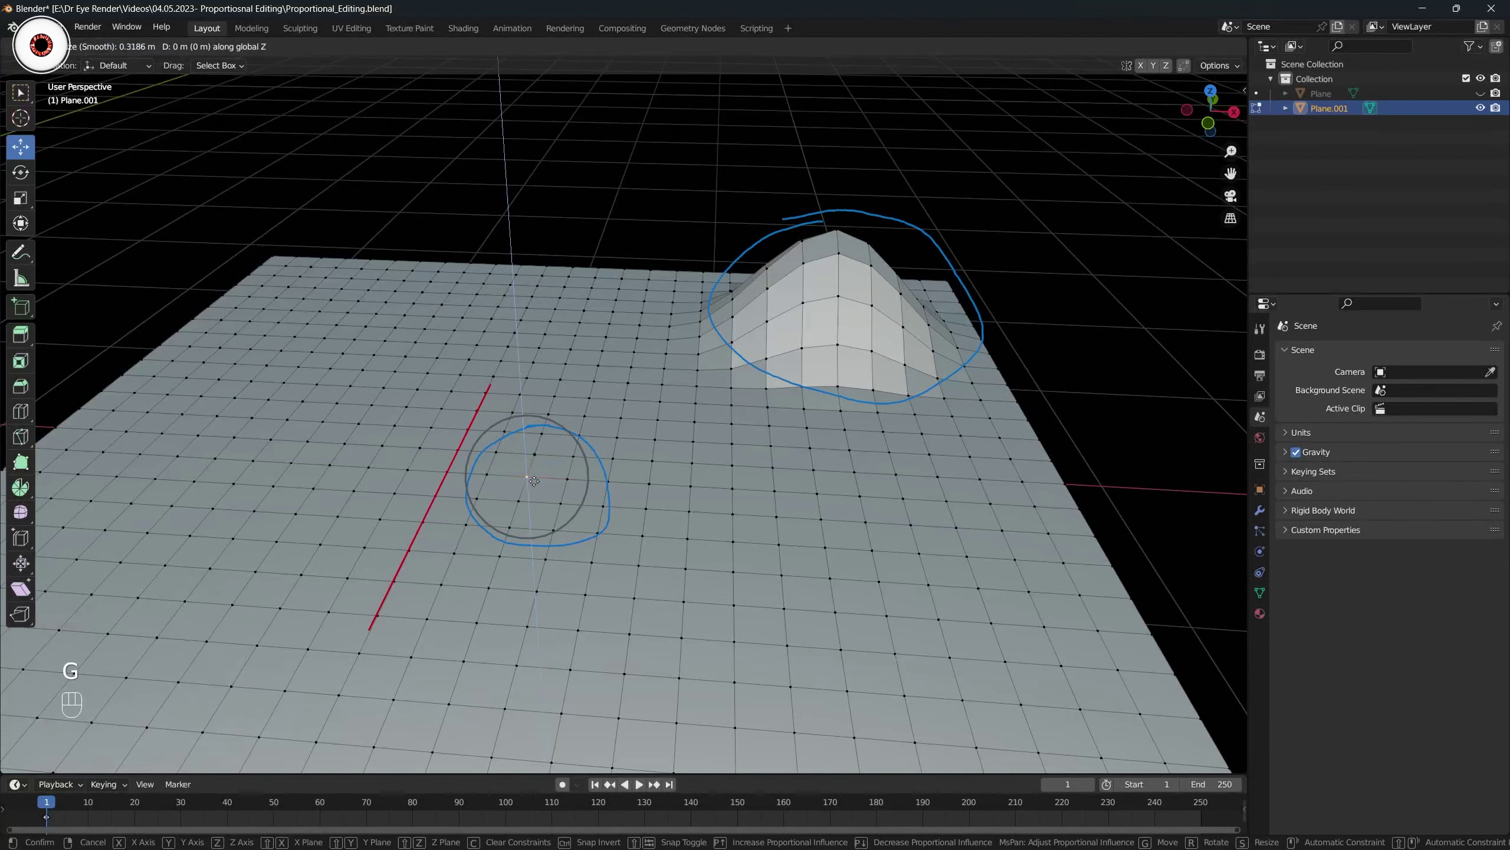
scroll(538, 432, down, 3)
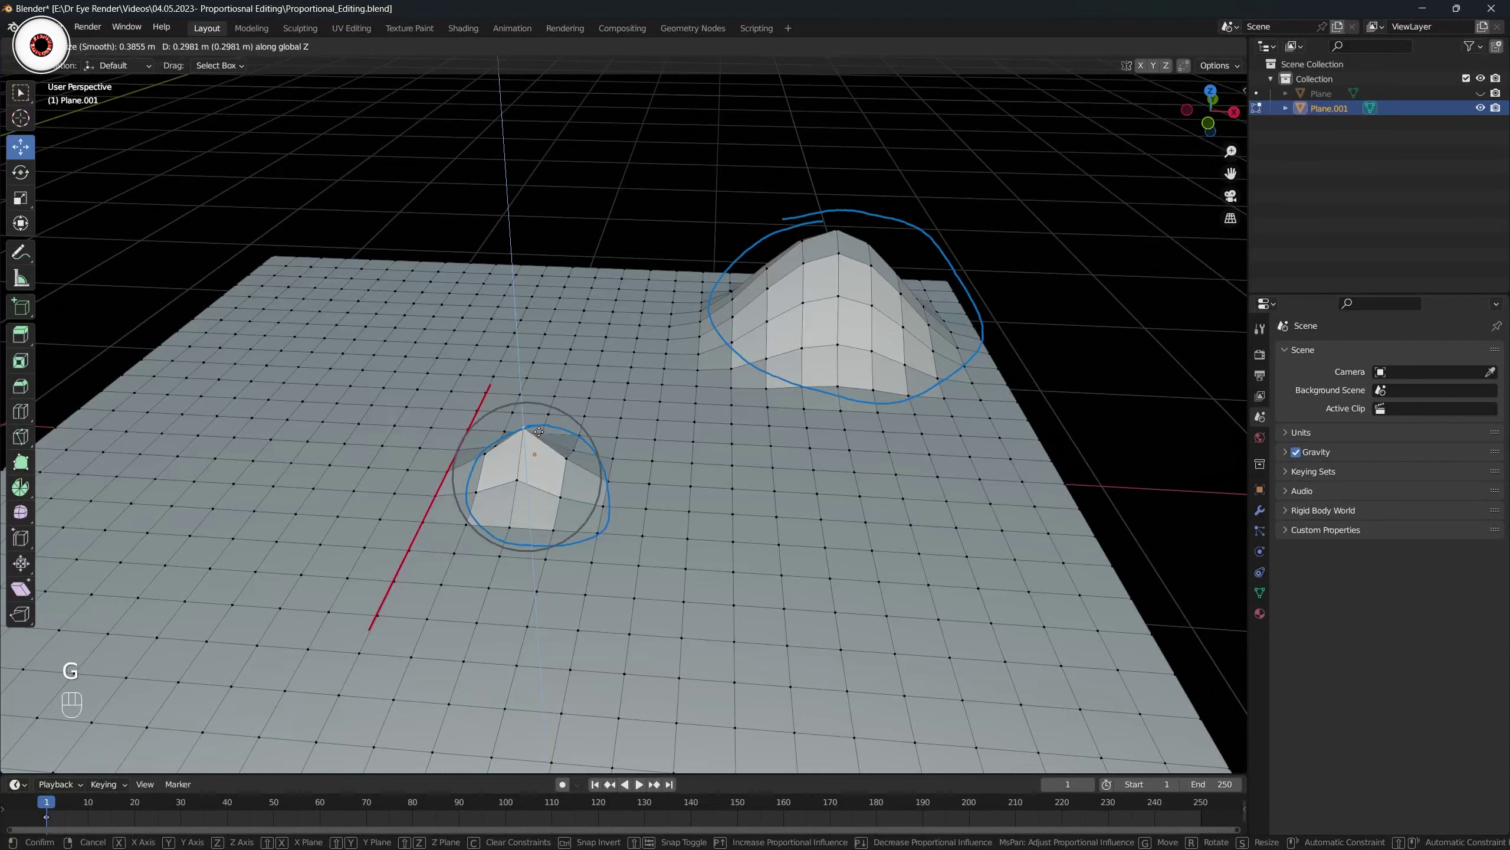
click(547, 401)
middle_drag(548, 402, 654, 446)
key(alt+a)
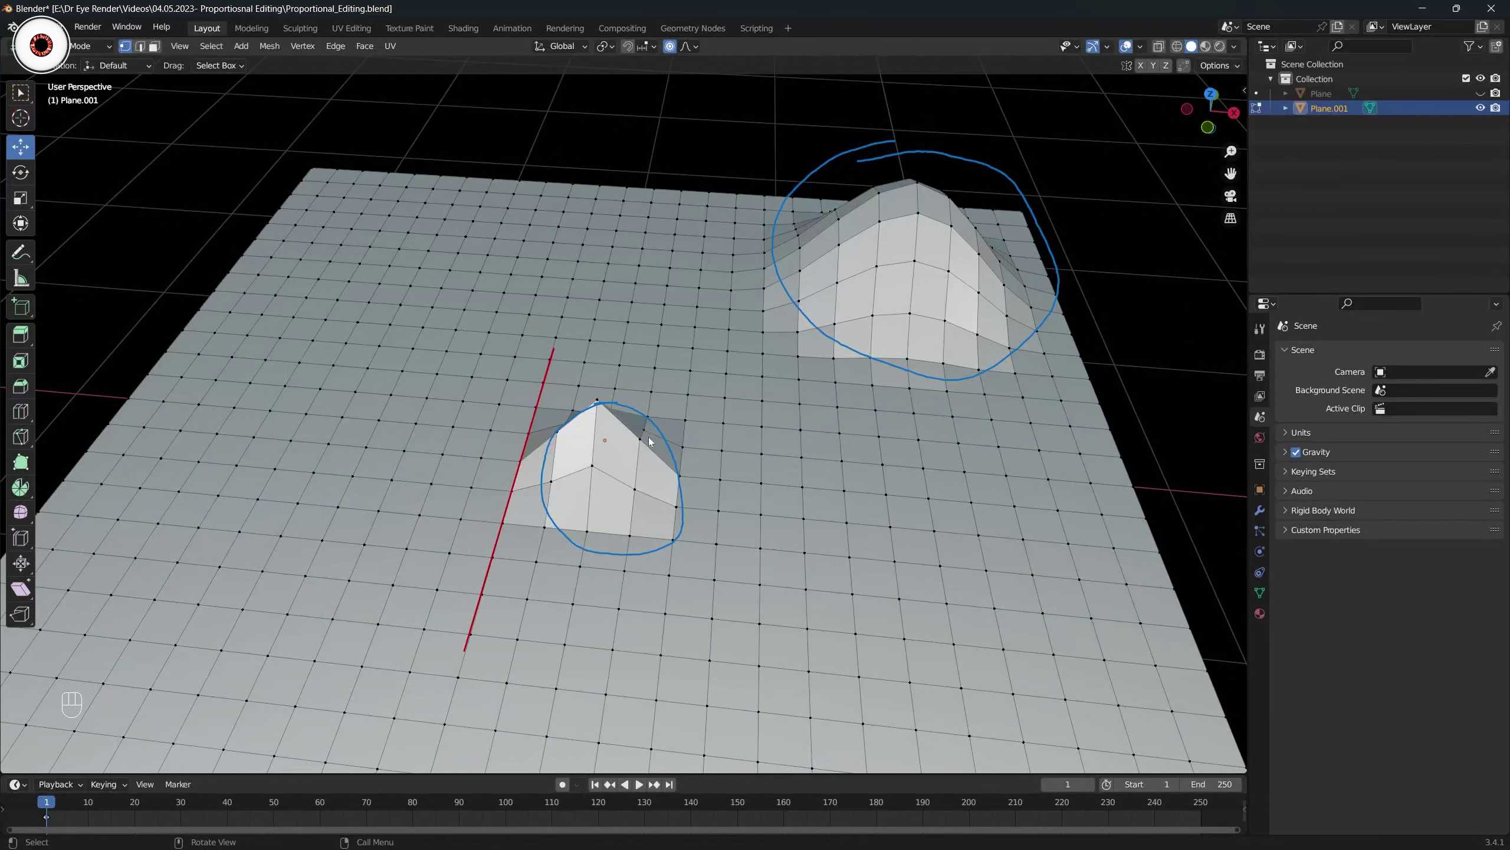
Delete the full loop of faces running along the red annotation line, using face selection in Edit Mode.
key(Tab)
key(Tab)
key(alt+a)
key(3)
key(3)
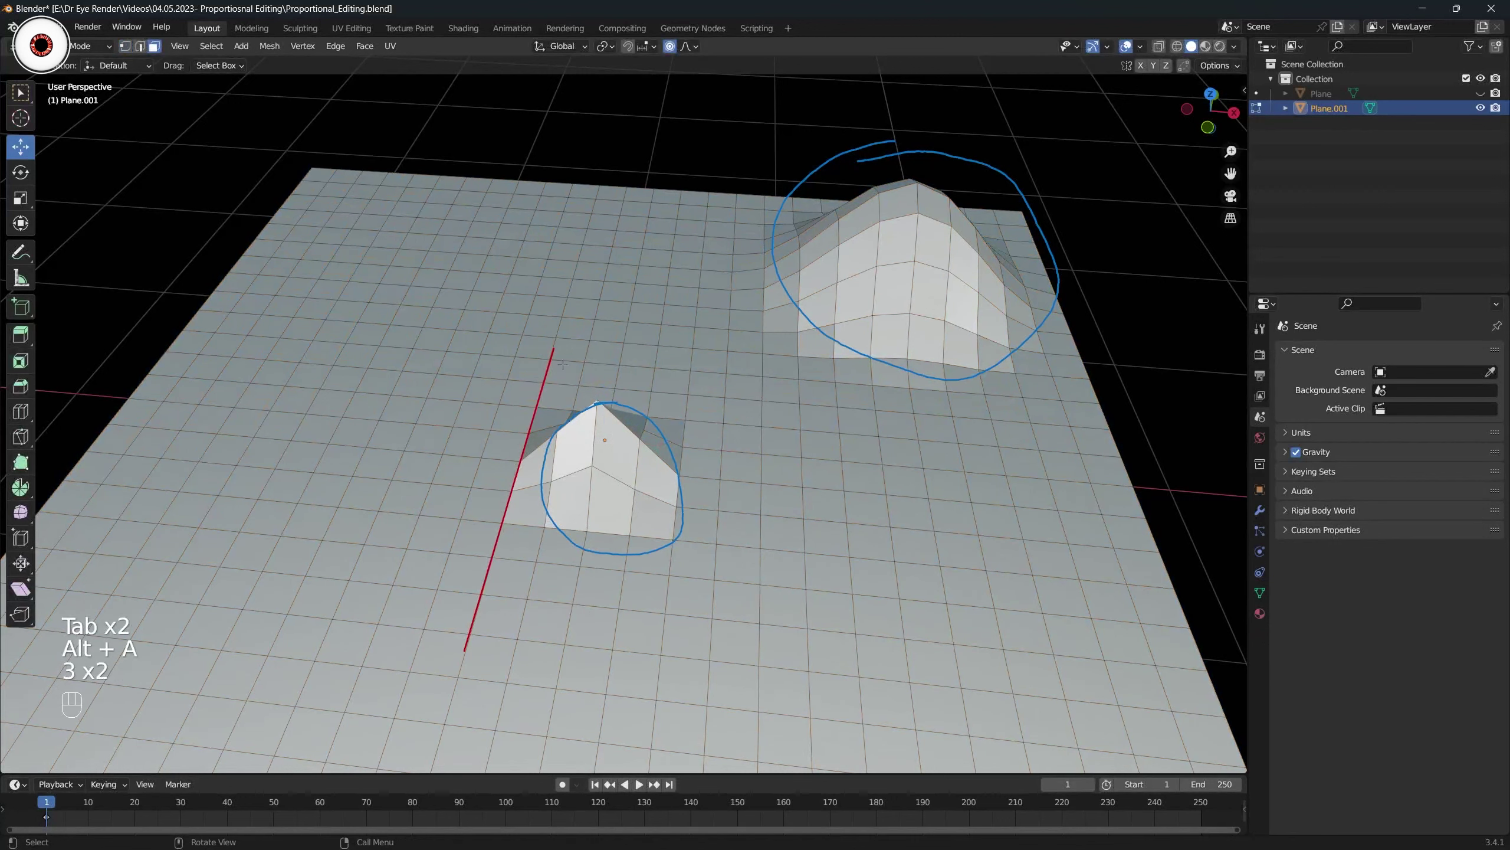
alt+click(523, 393)
key(x)
click(470, 423)
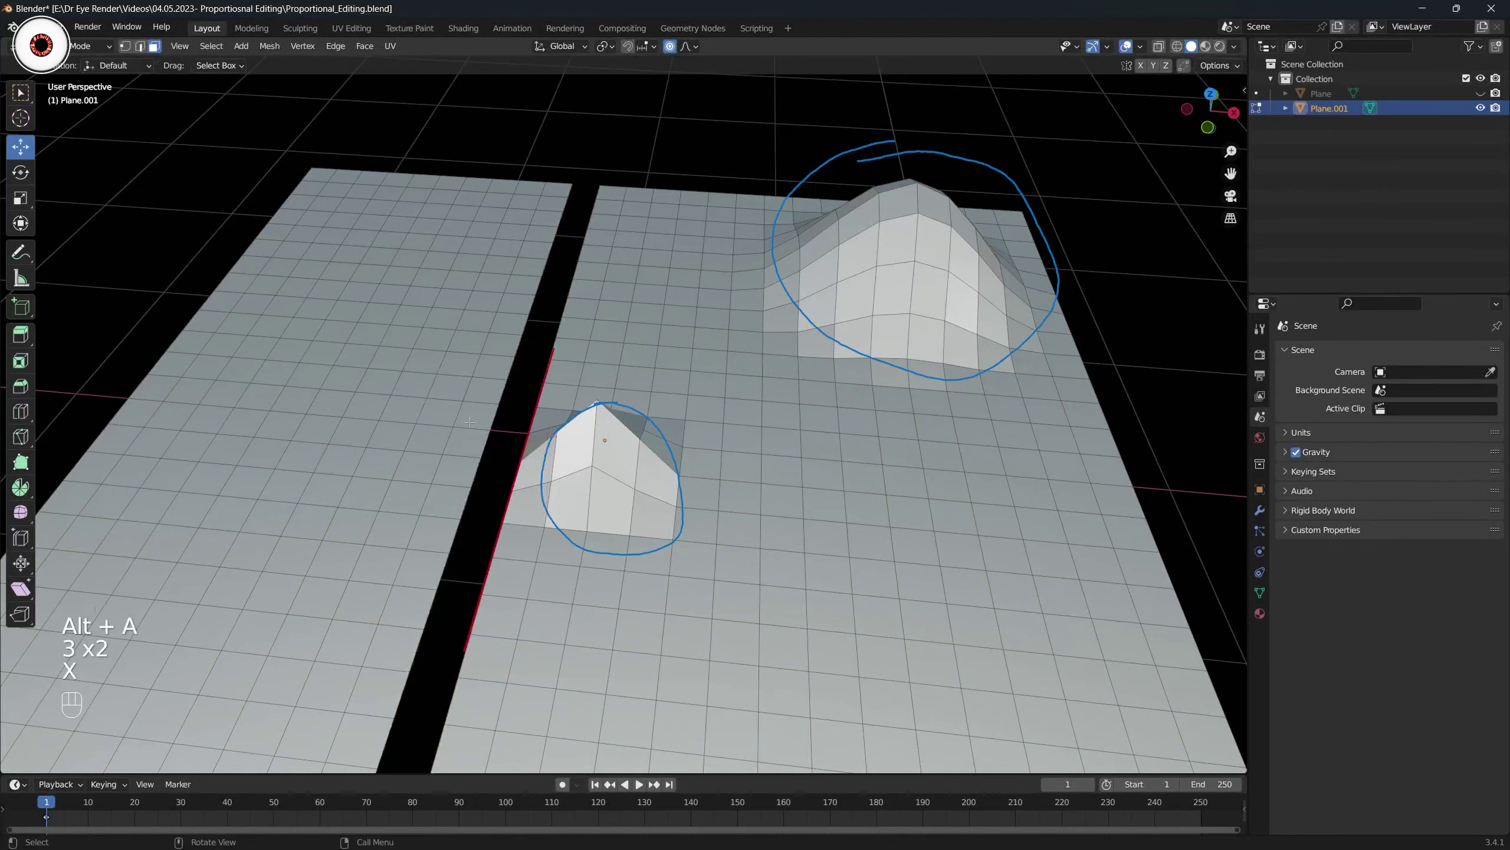
In vertex selection, raise a vertex on the wider piece beside the gap by 0.165 m along Z with Smooth falloff and 0.424 m size.
key(ctrl+Tab)
click(380, 422)
middle_drag(561, 387, 559, 378)
key(Tab)
key(alt+a)
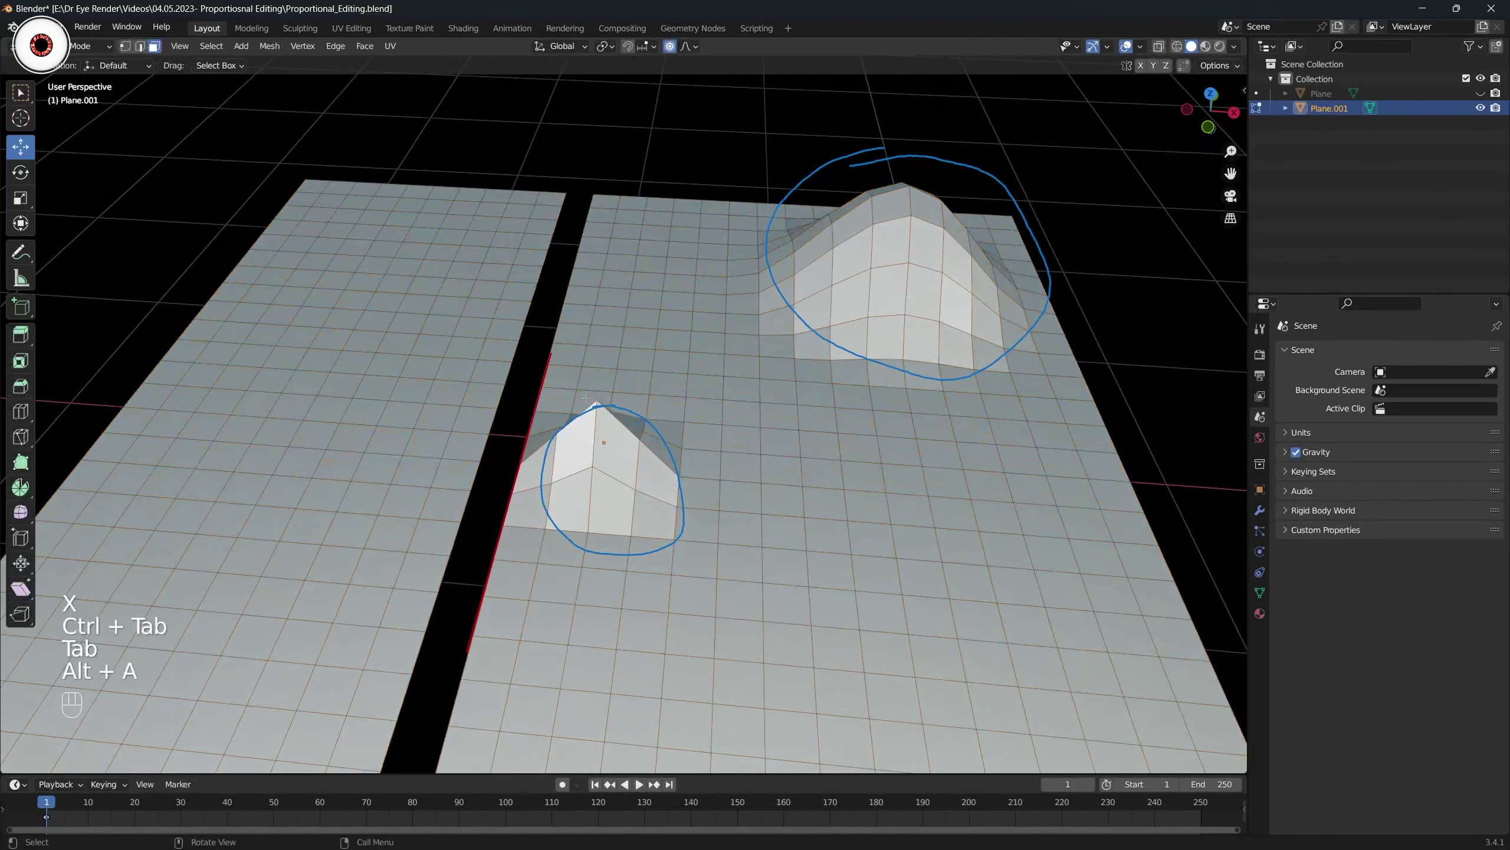
click(567, 355)
key(1)
key(alt+a)
key(1)
click(587, 345)
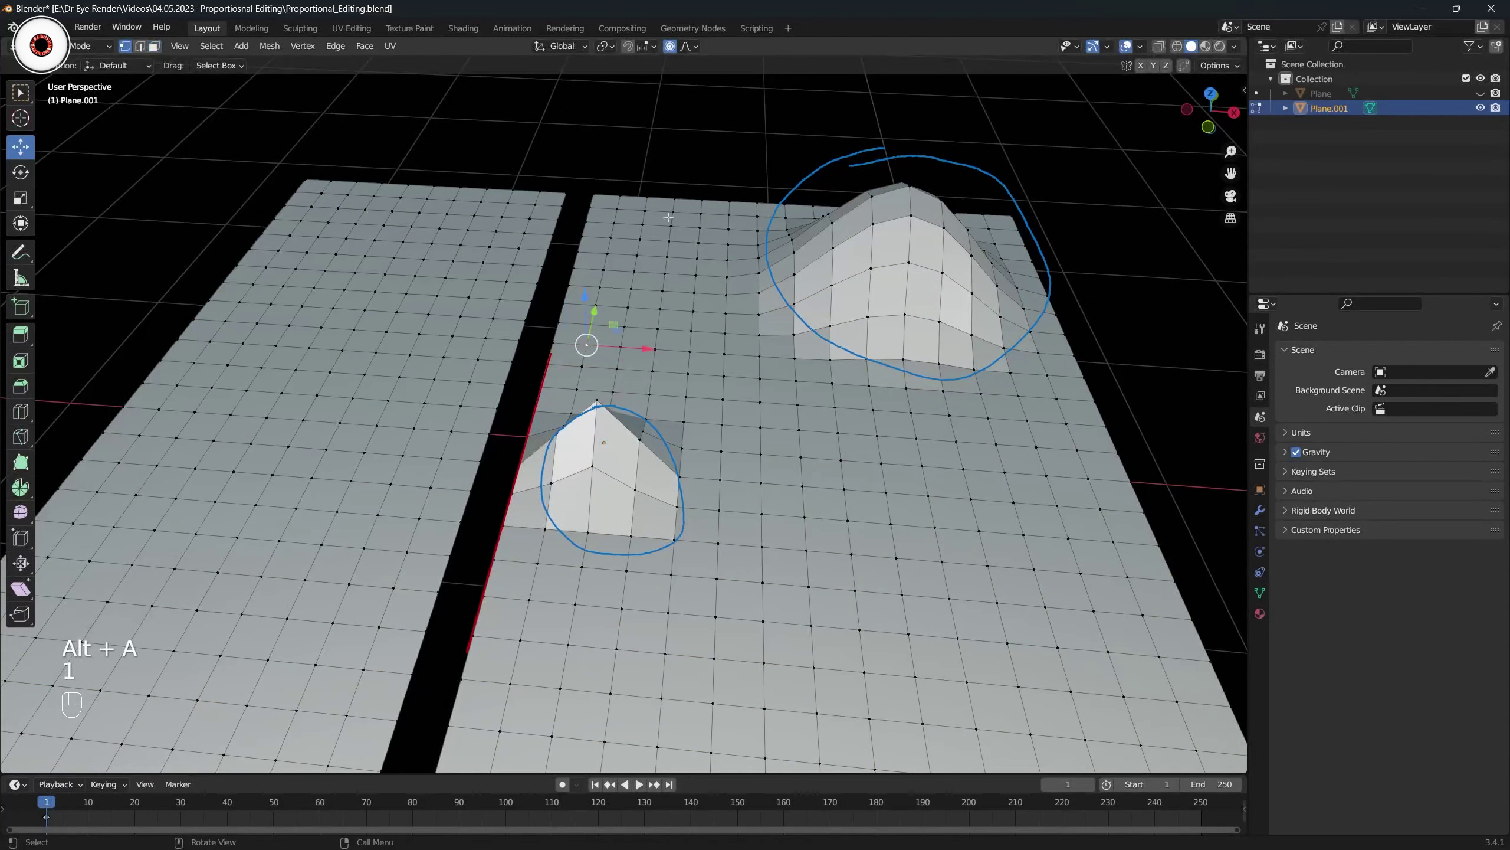
key(g)
key(z)
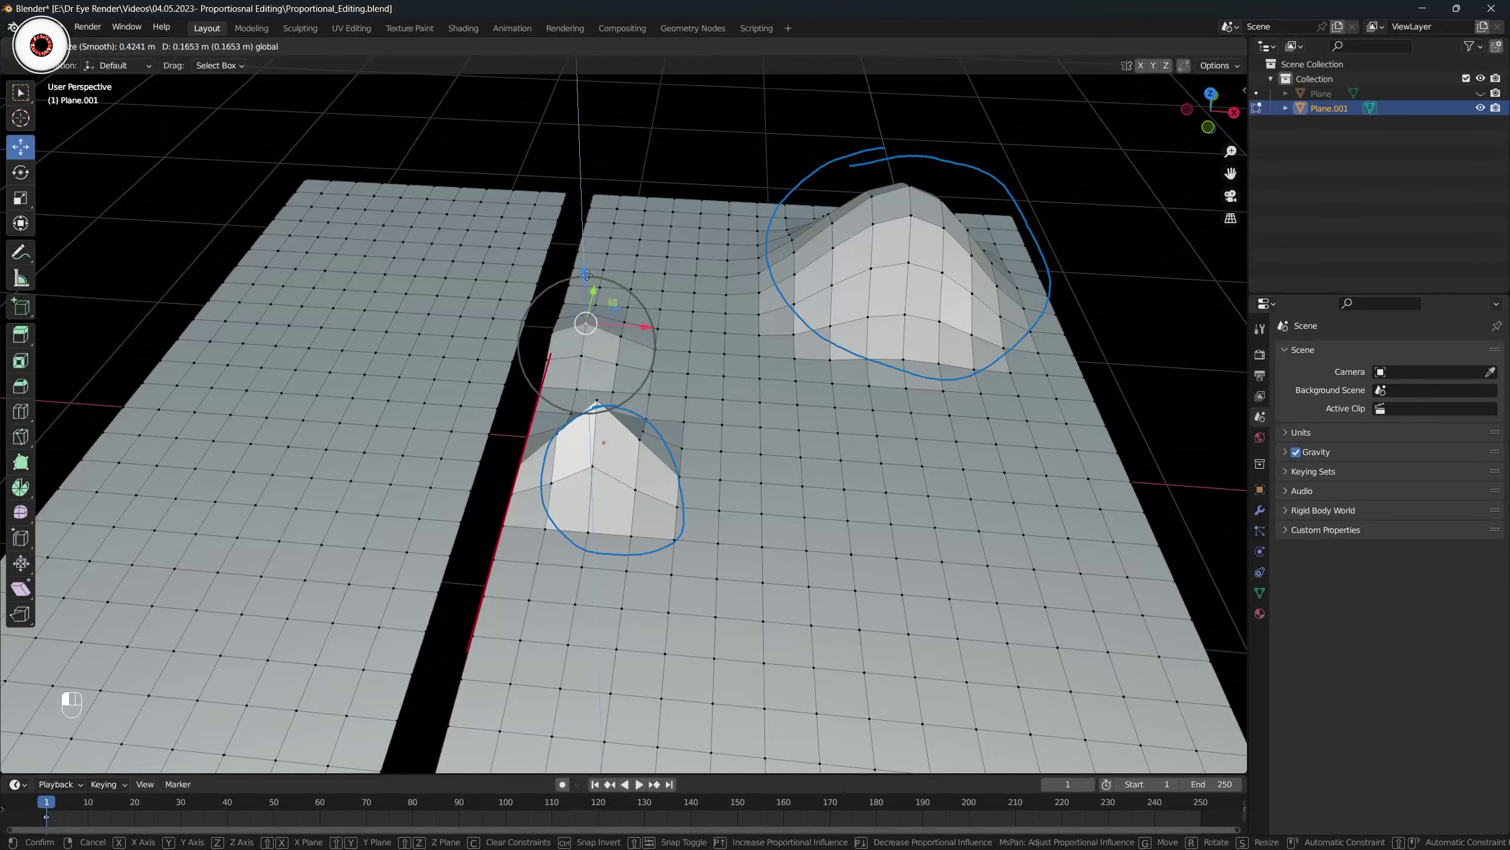
click(580, 321)
Enlarge the proportional size to 0.909 m and raise the same vertex beside the gap by another 0.632 m along Z.
scroll(580, 321, down, 1)
scroll(581, 321, down, 1)
key(g)
scroll(592, 327, down, 3)
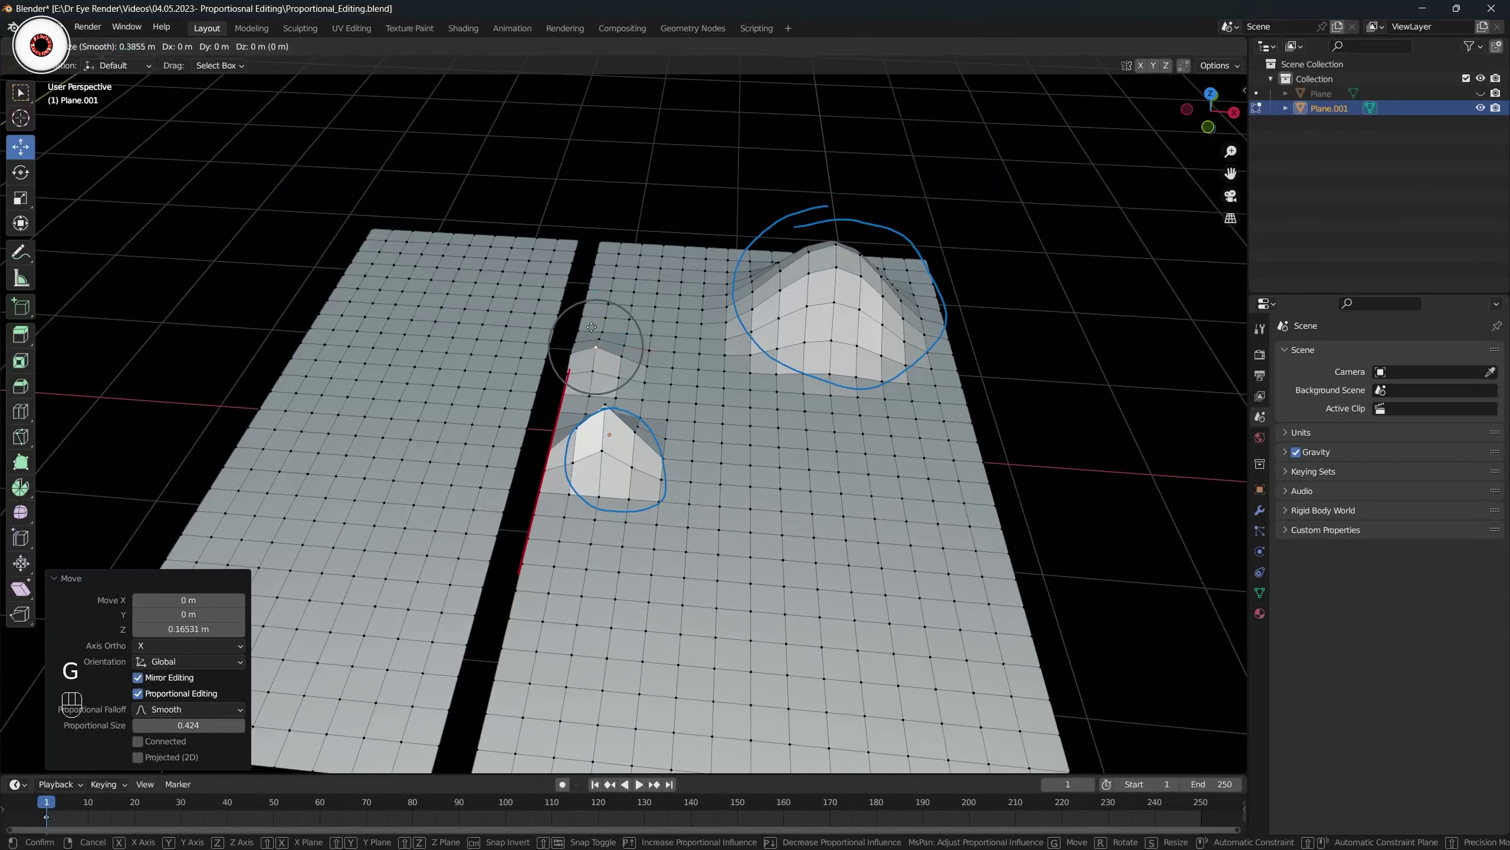
scroll(592, 327, down, 5)
click(591, 328)
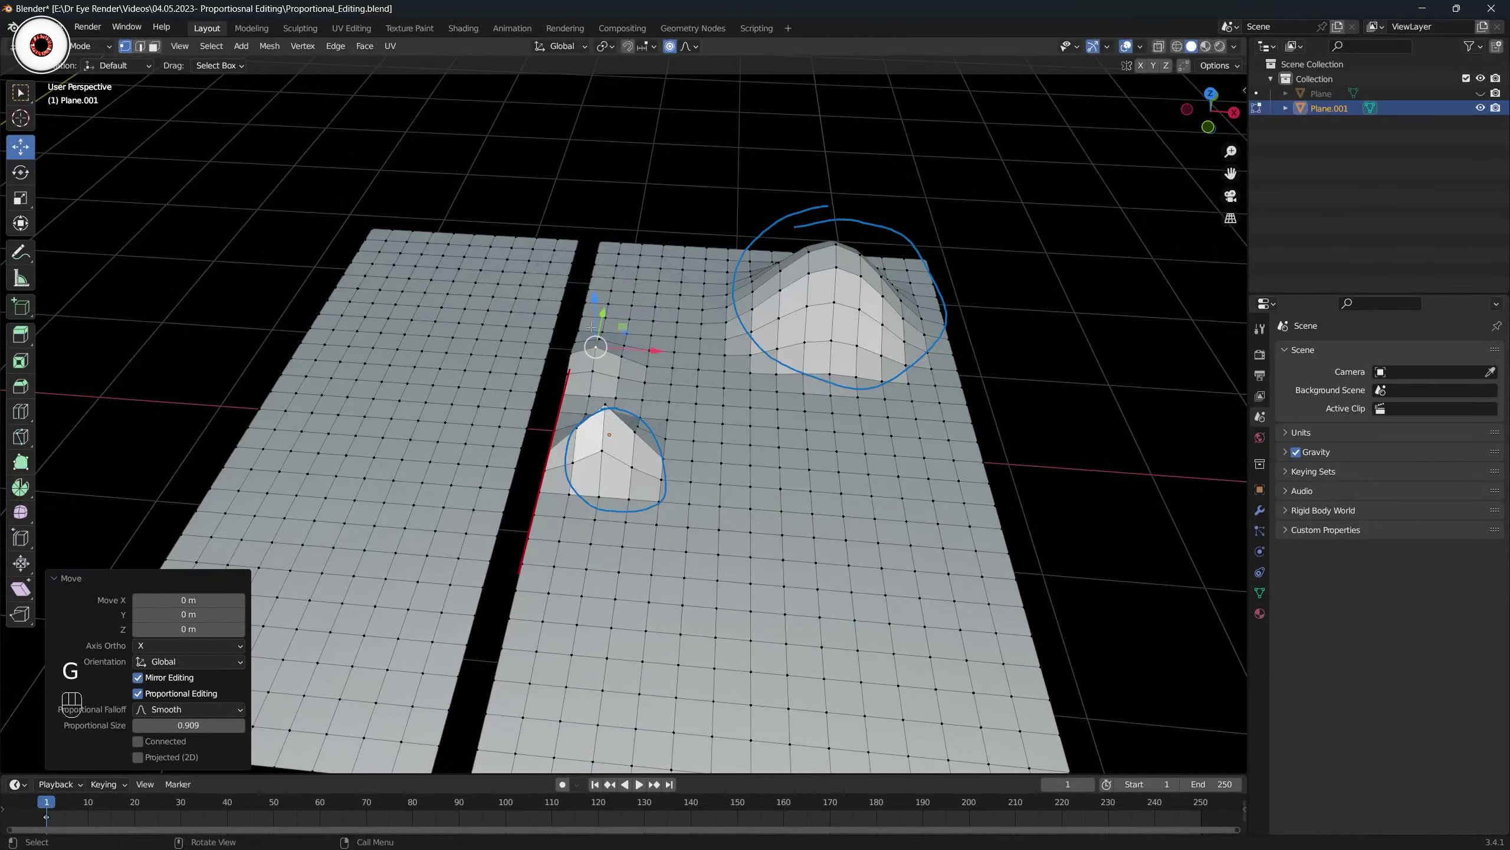
middle_drag(592, 327, 586, 313)
drag(601, 313, 615, 264)
mouse_move(615, 264)
middle_down()
mouse_move(649, 254)
mouse_move(622, 259)
middle_up()
scroll(648, 254, up, 1)
shift+middle_drag(621, 259, 737, 321)
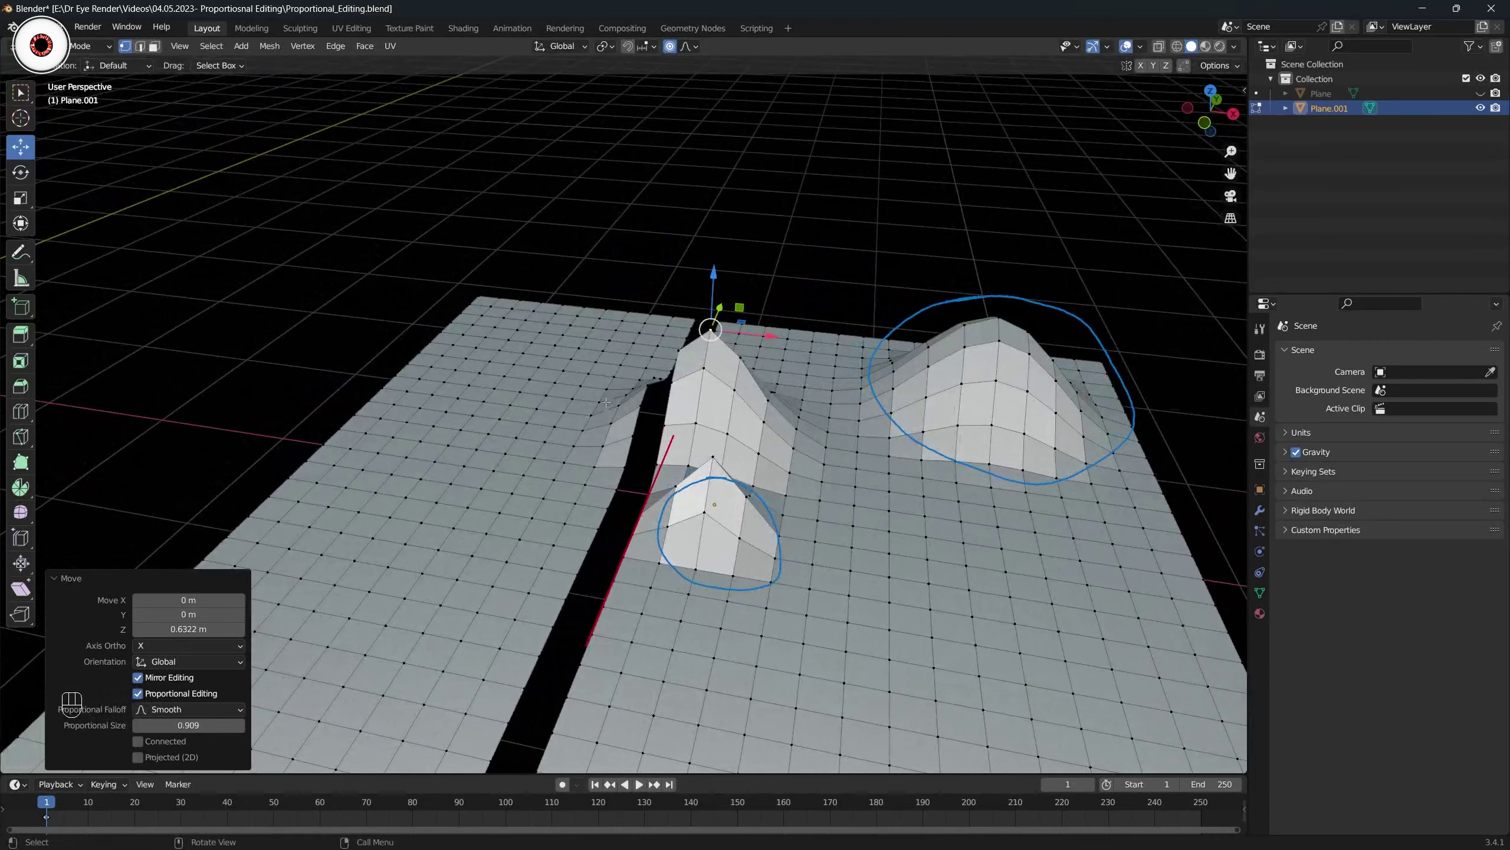
Draw freehand blue annotation loops around each of the two separated pieces of the plane.
scroll(722, 390, down, 8)
scroll(721, 442, up, 2)
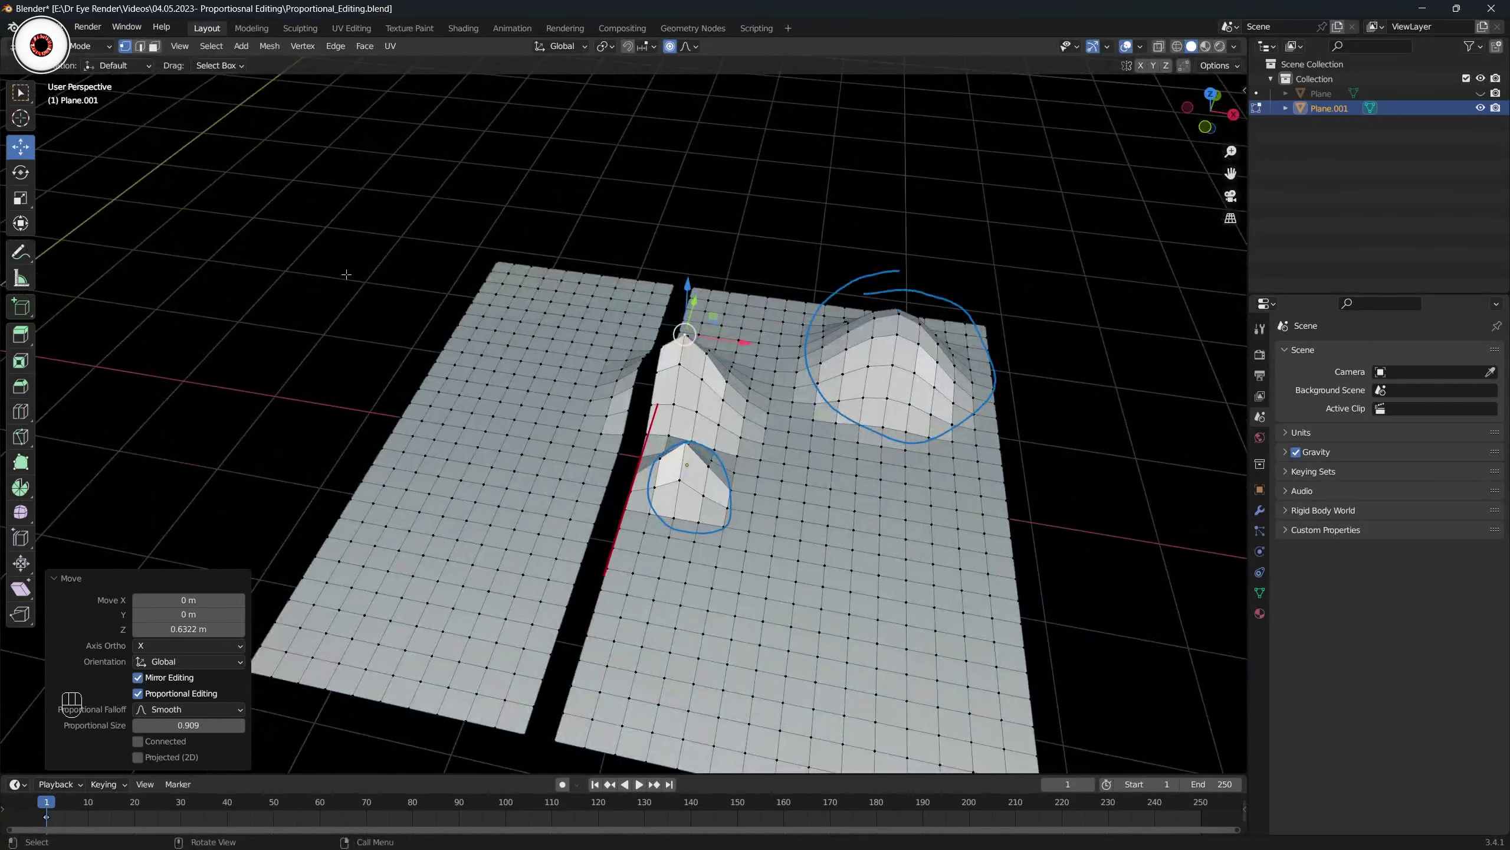
drag(20, 252, 69, 265)
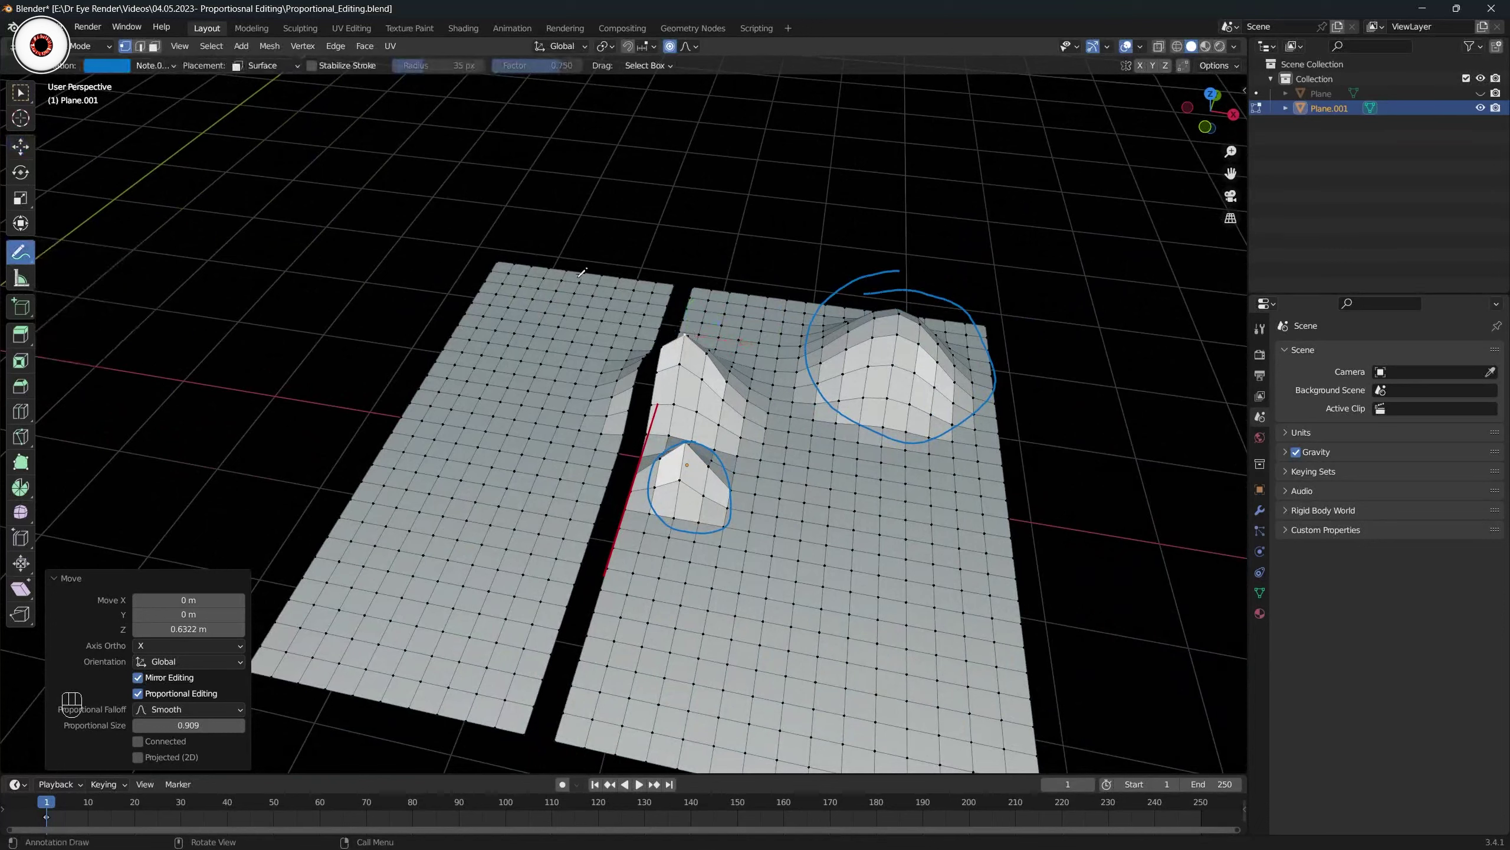
mouse_move(541, 236)
mouse_down()
mouse_move(410, 339)
mouse_move(364, 641)
mouse_move(558, 517)
mouse_move(503, 221)
mouse_up()
mouse_move(806, 254)
mouse_down()
mouse_move(684, 325)
mouse_move(635, 482)
mouse_move(758, 751)
mouse_move(1034, 404)
mouse_up()
drag(1014, 349, 770, 189)
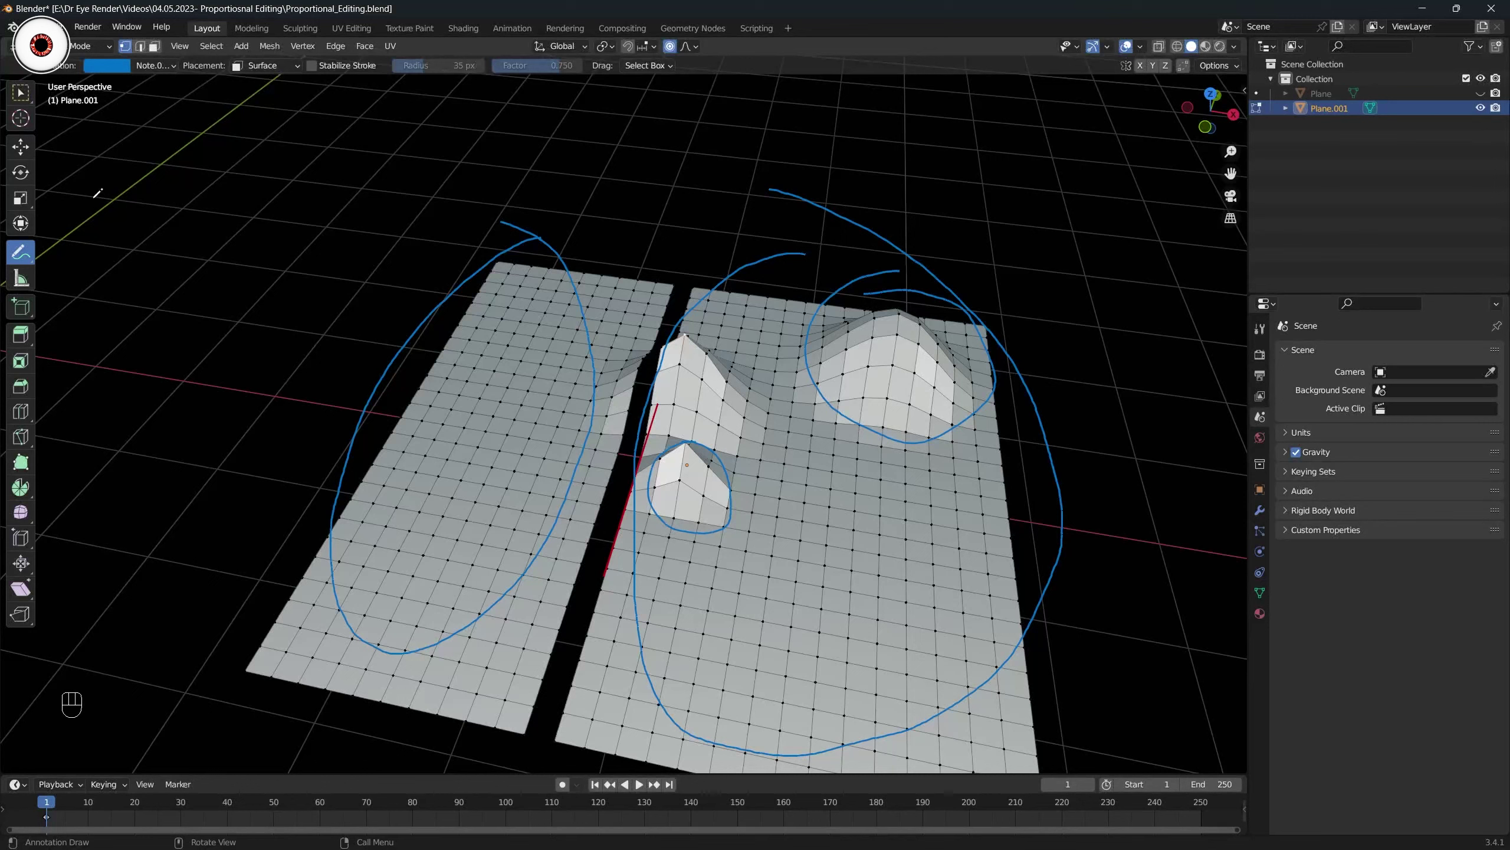
Erase all the blue annotation loops with the Annotate Eraser, and return to the selection tool.
drag(20, 251, 101, 345)
mouse_move(523, 237)
mouse_down()
mouse_move(441, 411)
mouse_move(462, 510)
mouse_move(438, 506)
mouse_move(883, 202)
mouse_move(1047, 417)
mouse_move(892, 739)
mouse_move(853, 499)
mouse_move(400, 390)
mouse_up()
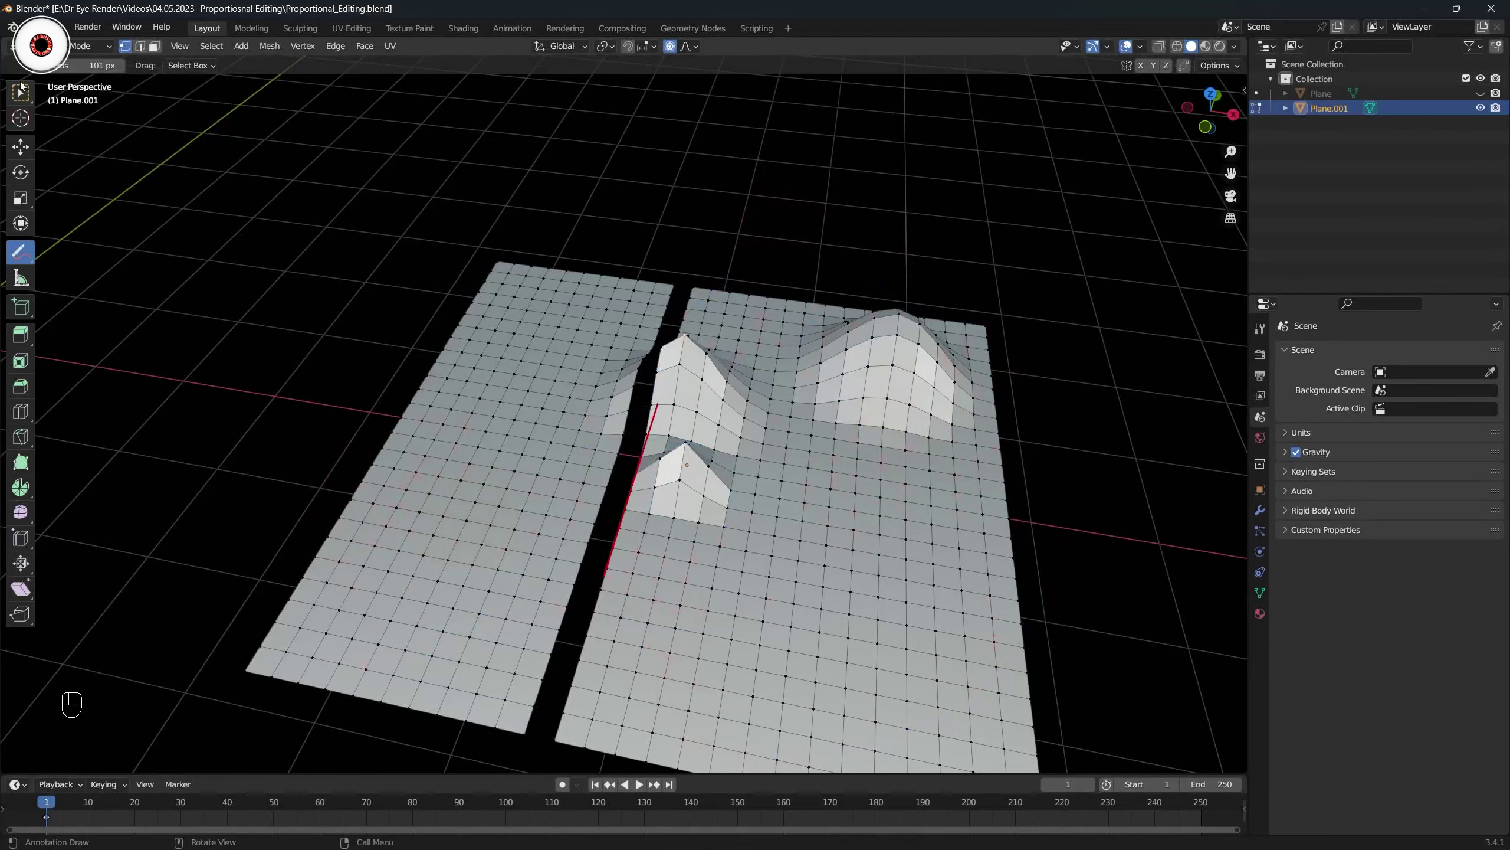
click(20, 91)
Reselect Plane.001 in Object Mode, return to Edit Mode, and hide the annotations in the viewport overlays.
shift+middle_drag(475, 417, 502, 434)
scroll(502, 434, up, 2)
key(ctrl+Tab)
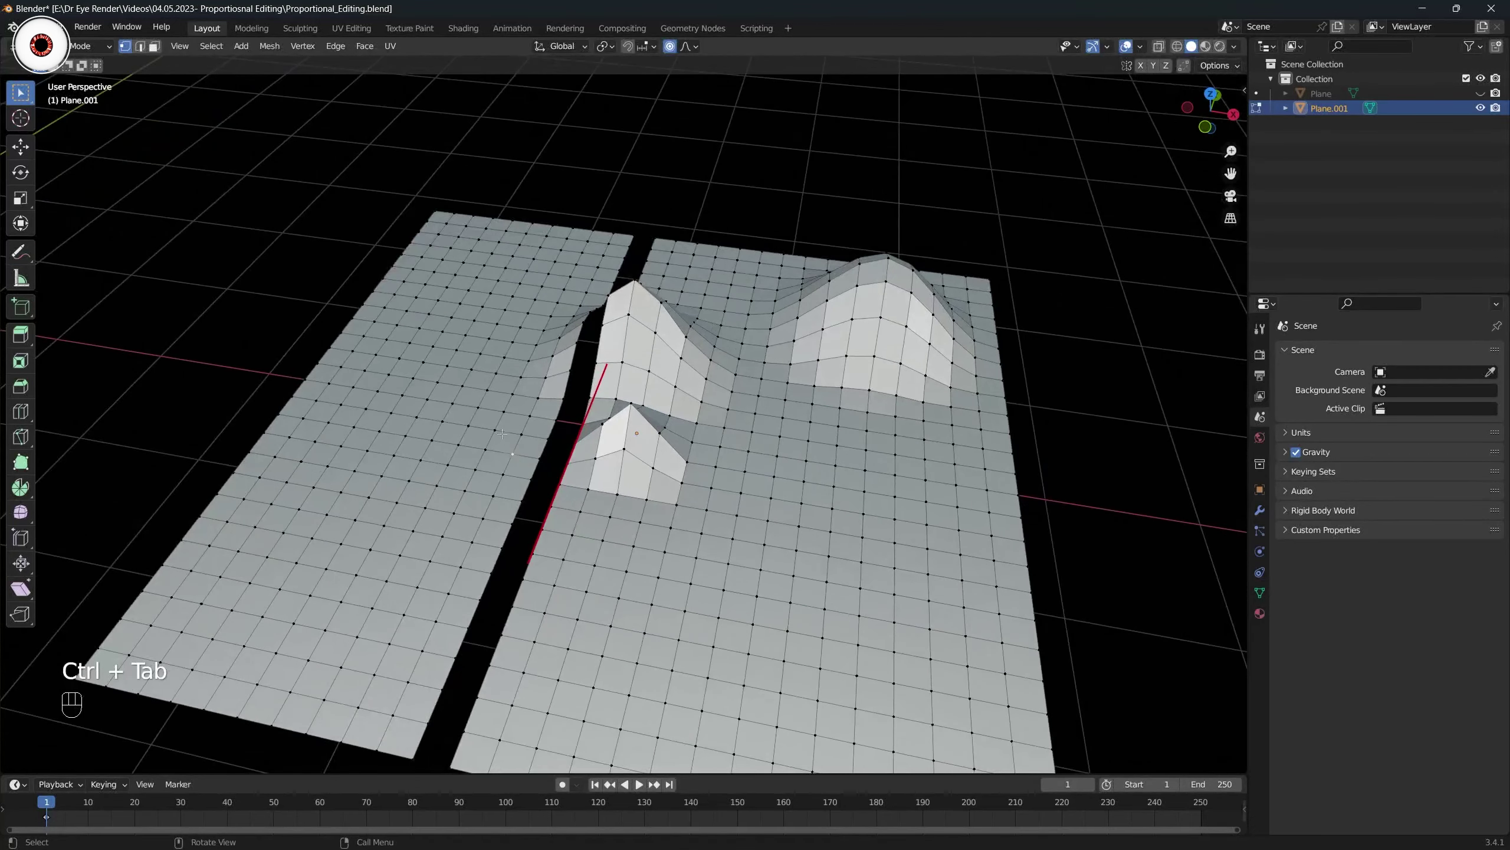
key(ctrl+Tab)
click(627, 414)
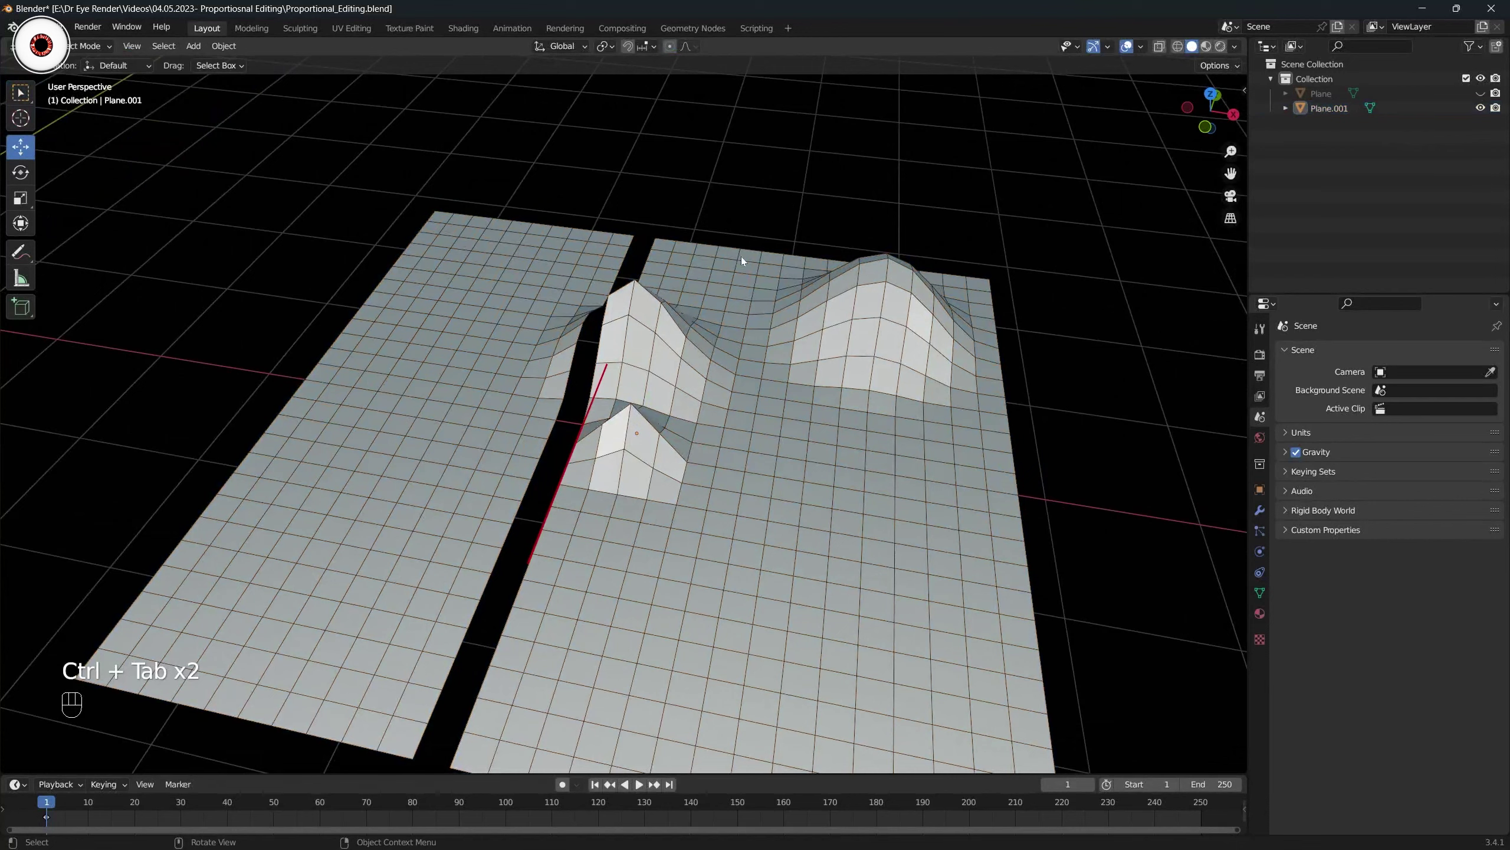
scroll(742, 255, down, 1)
click(1325, 109)
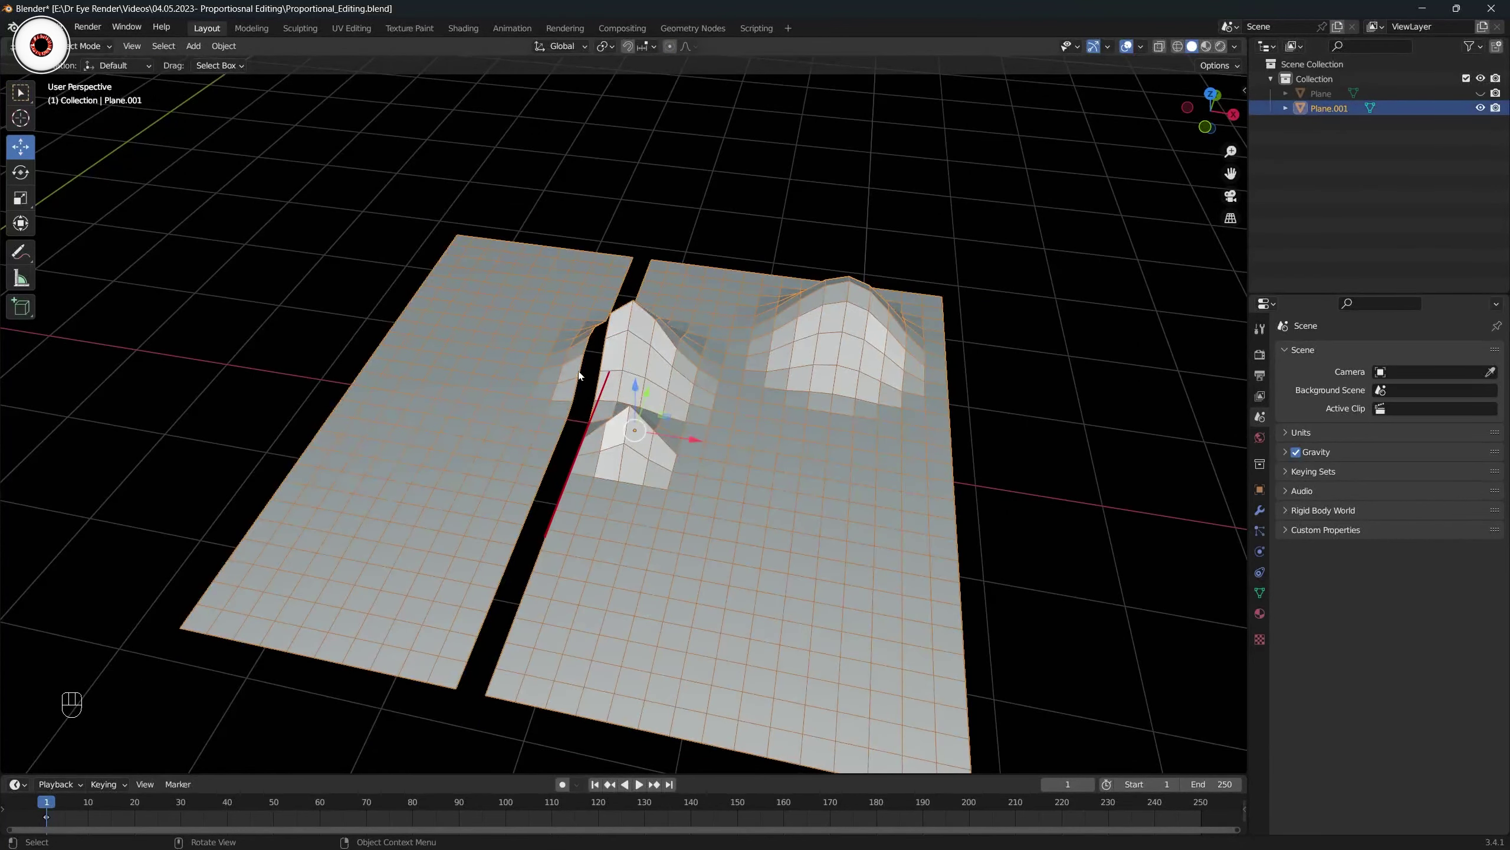
scroll(523, 324, up, 3)
key(Tab)
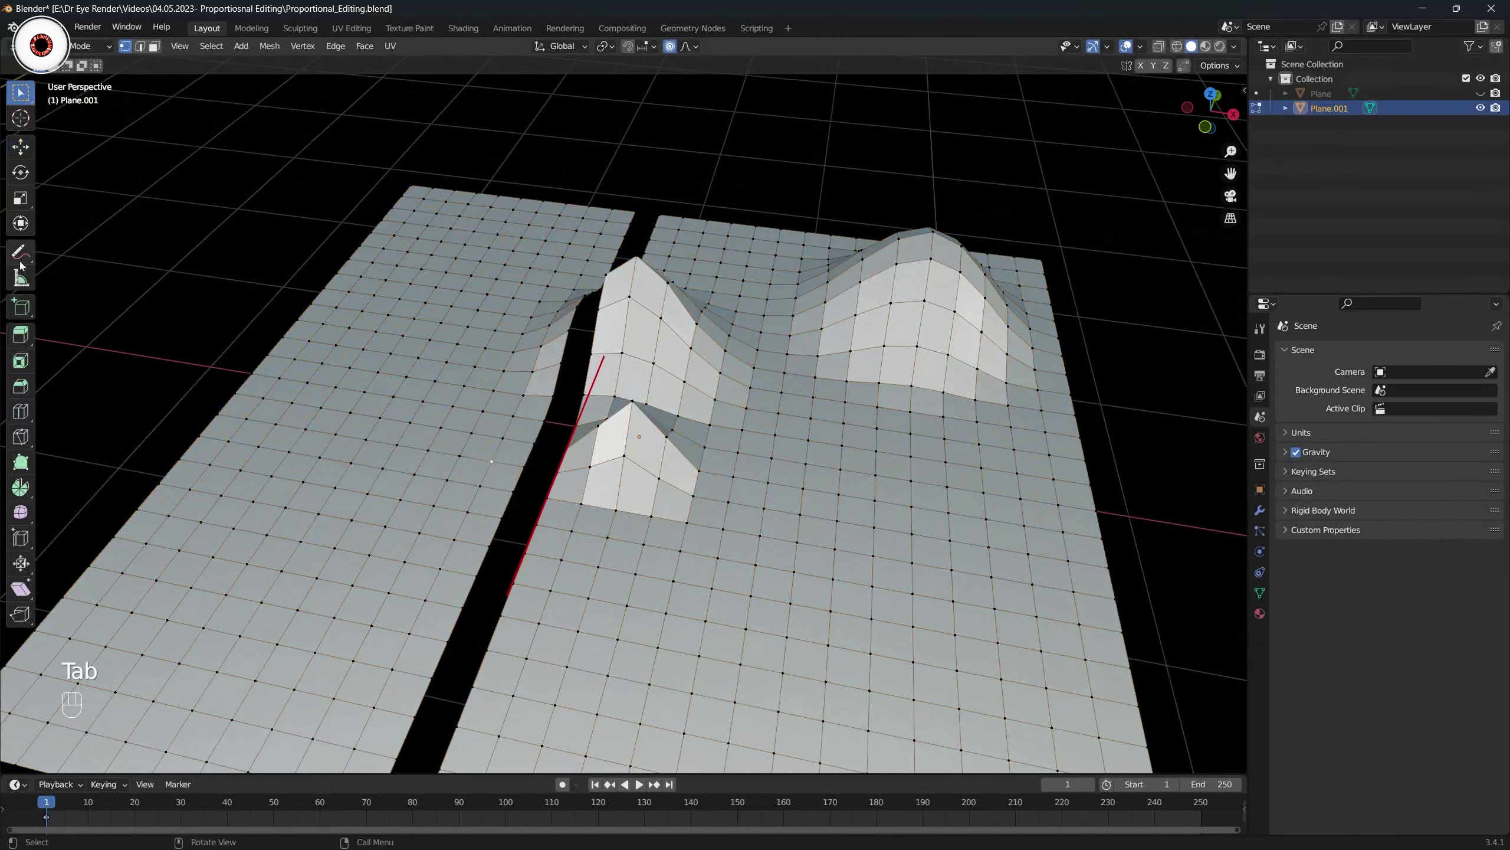
click(1138, 47)
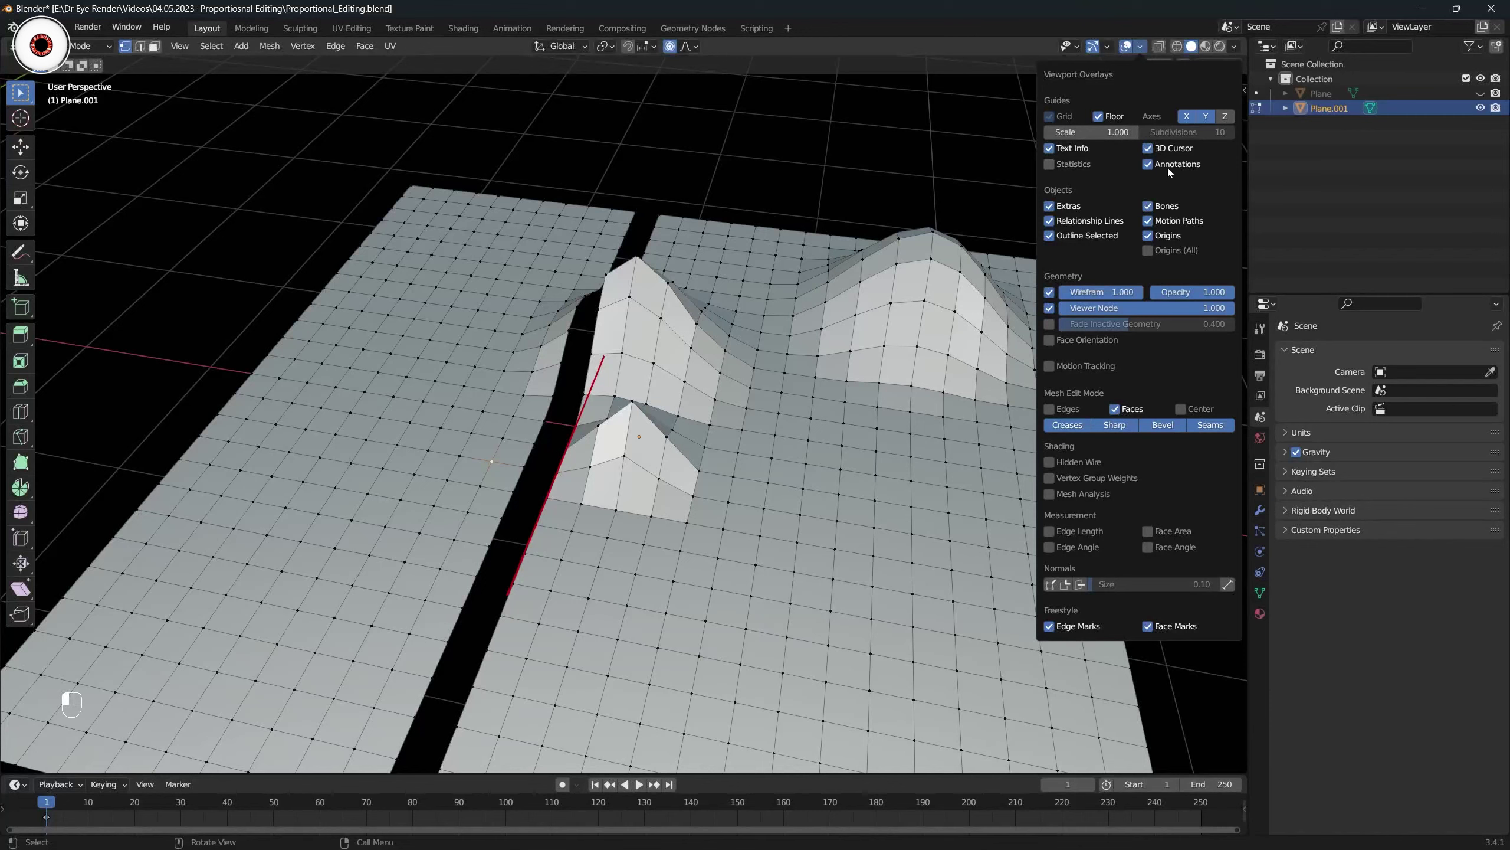
middle_drag(553, 314, 538, 315)
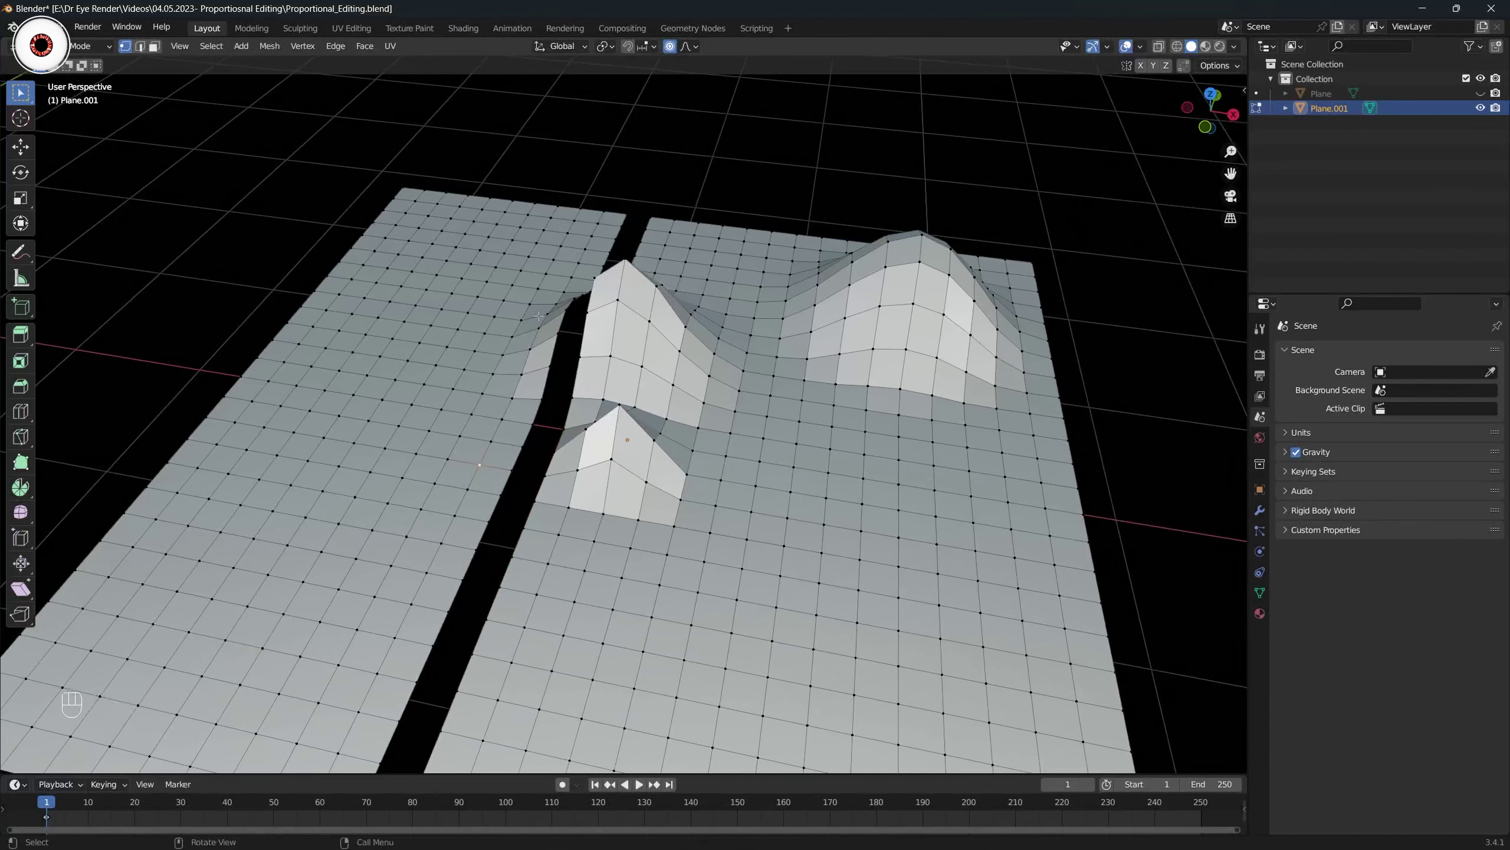
Enable Connected Only for proportional editing, re-enter Edit Mode on the plane, and review the falloff options.
click(690, 47)
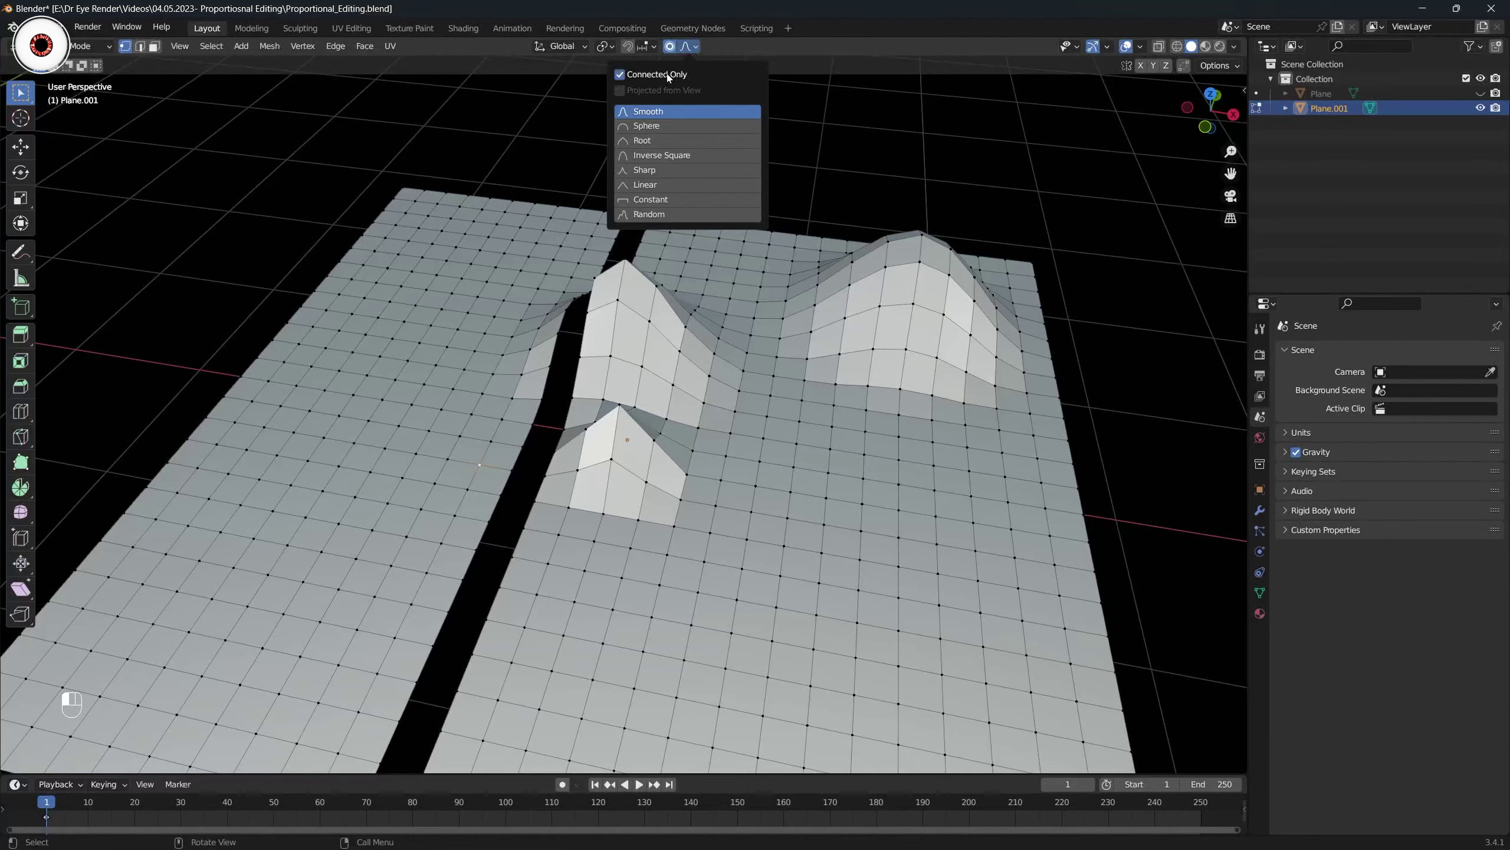
key(shift)
shift+middle_drag(656, 385, 651, 292)
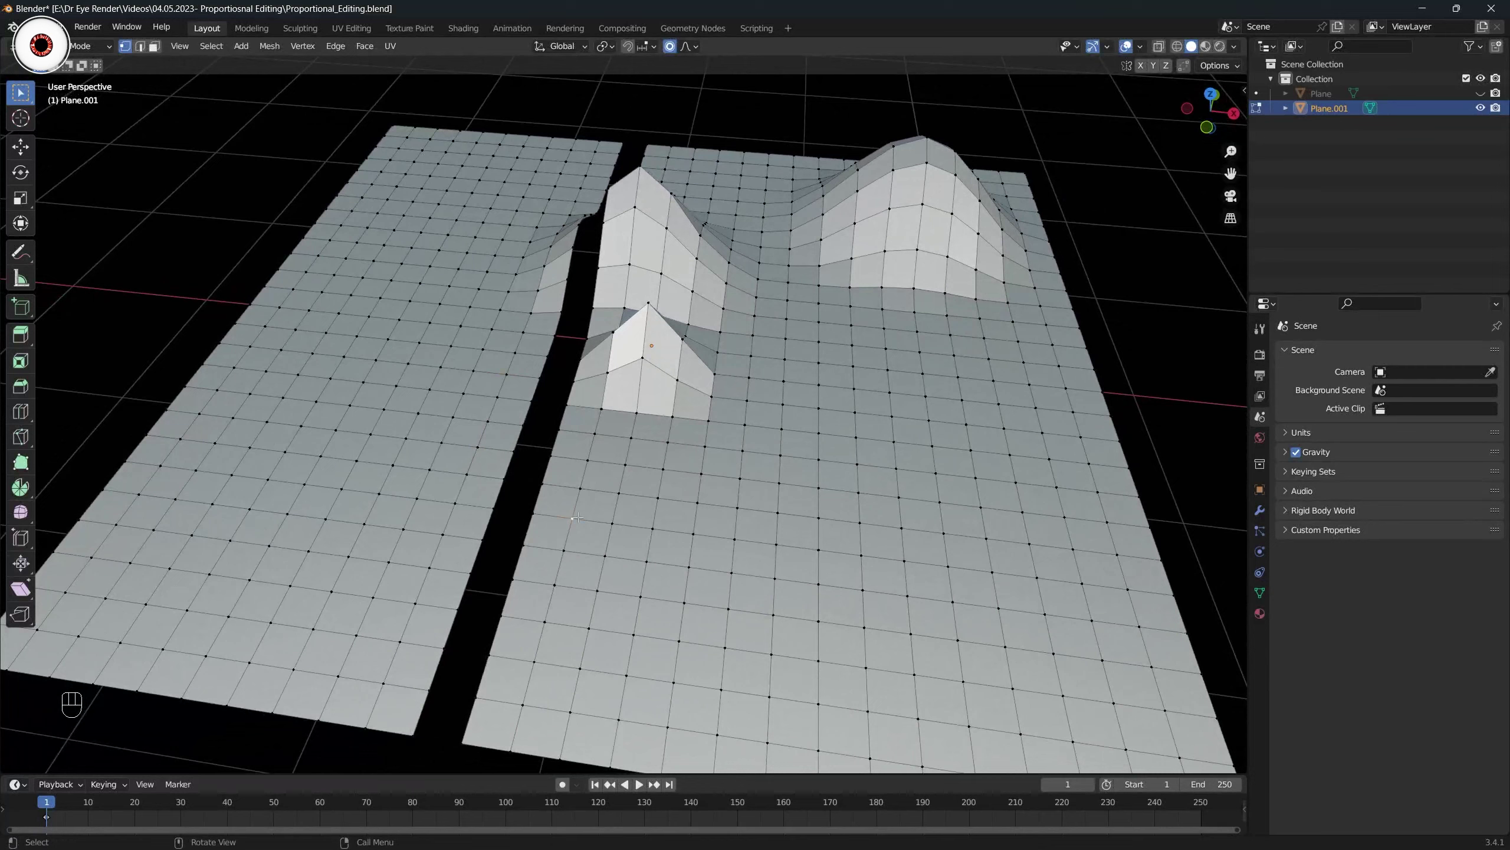
key(ctrl+Tab)
click(516, 504)
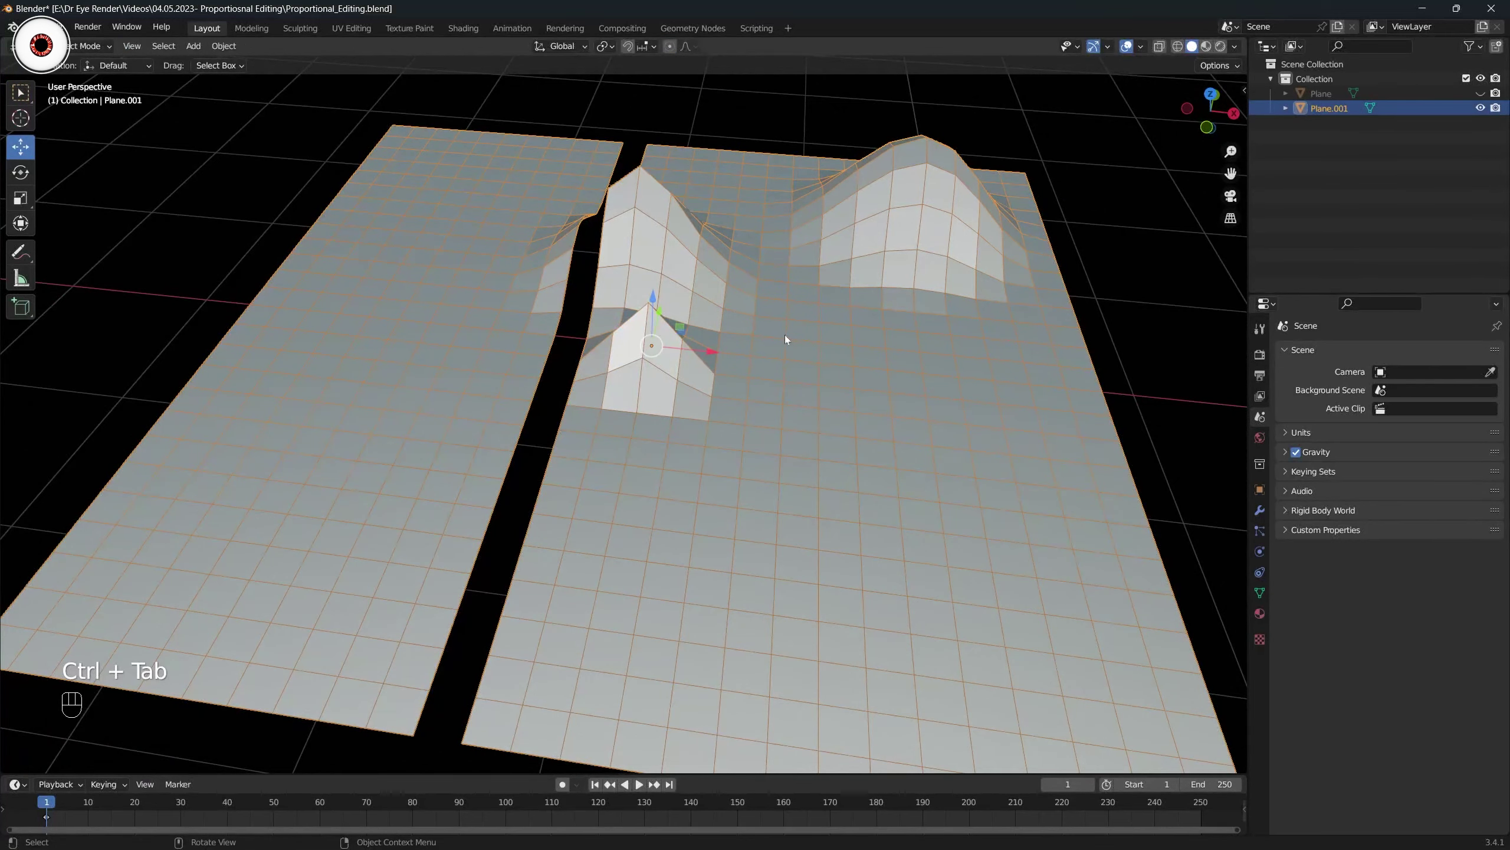
key(Tab)
key(alt+a)
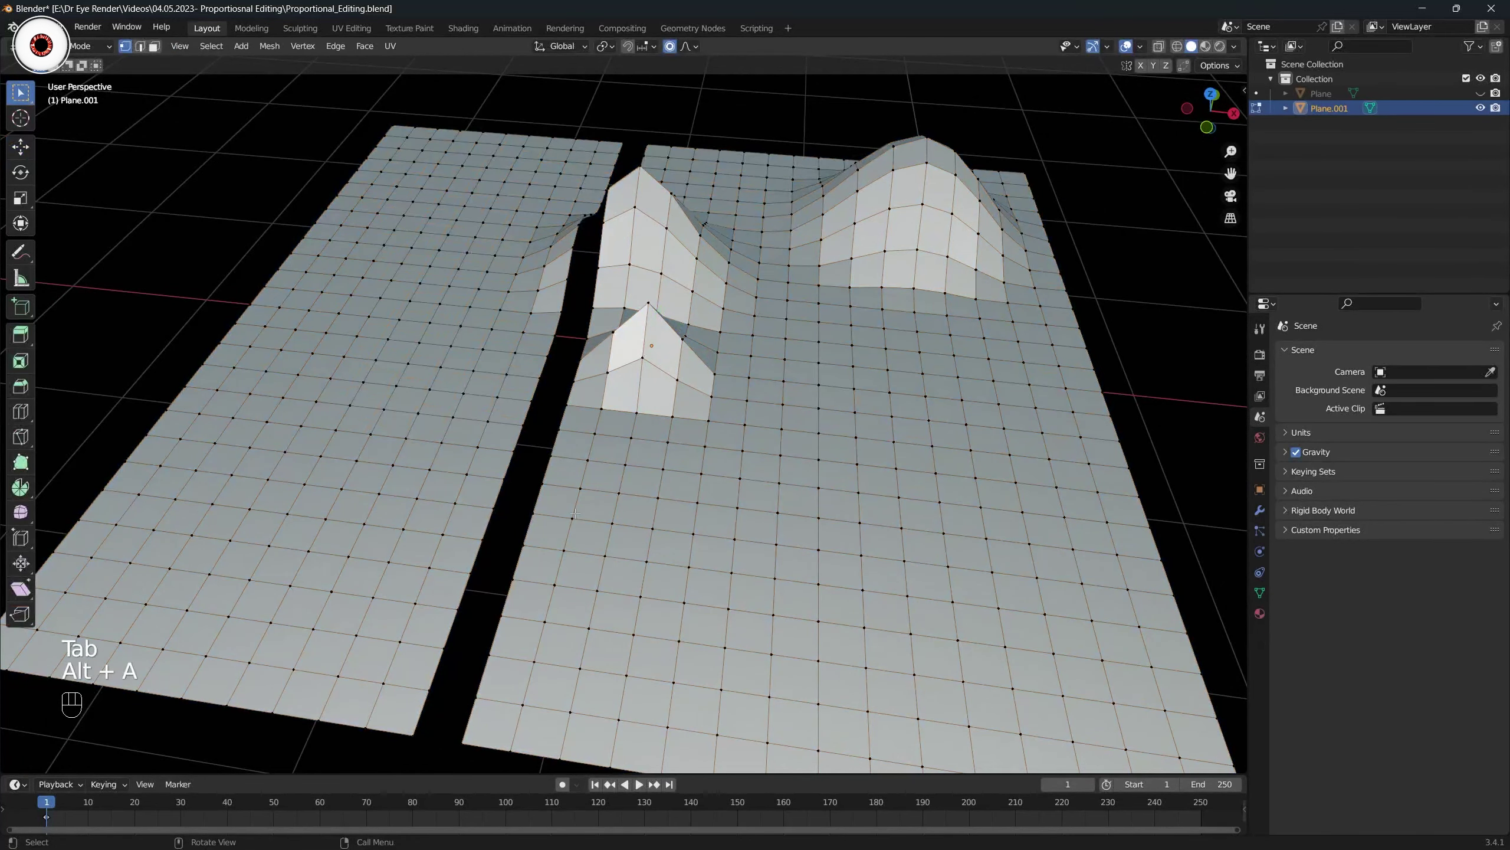
click(689, 47)
key(alt+a)
Enlarge the proportional size to 1.949 m around the selected vertex beside the gap, keeping the vertex in place.
scroll(580, 524, down, 3)
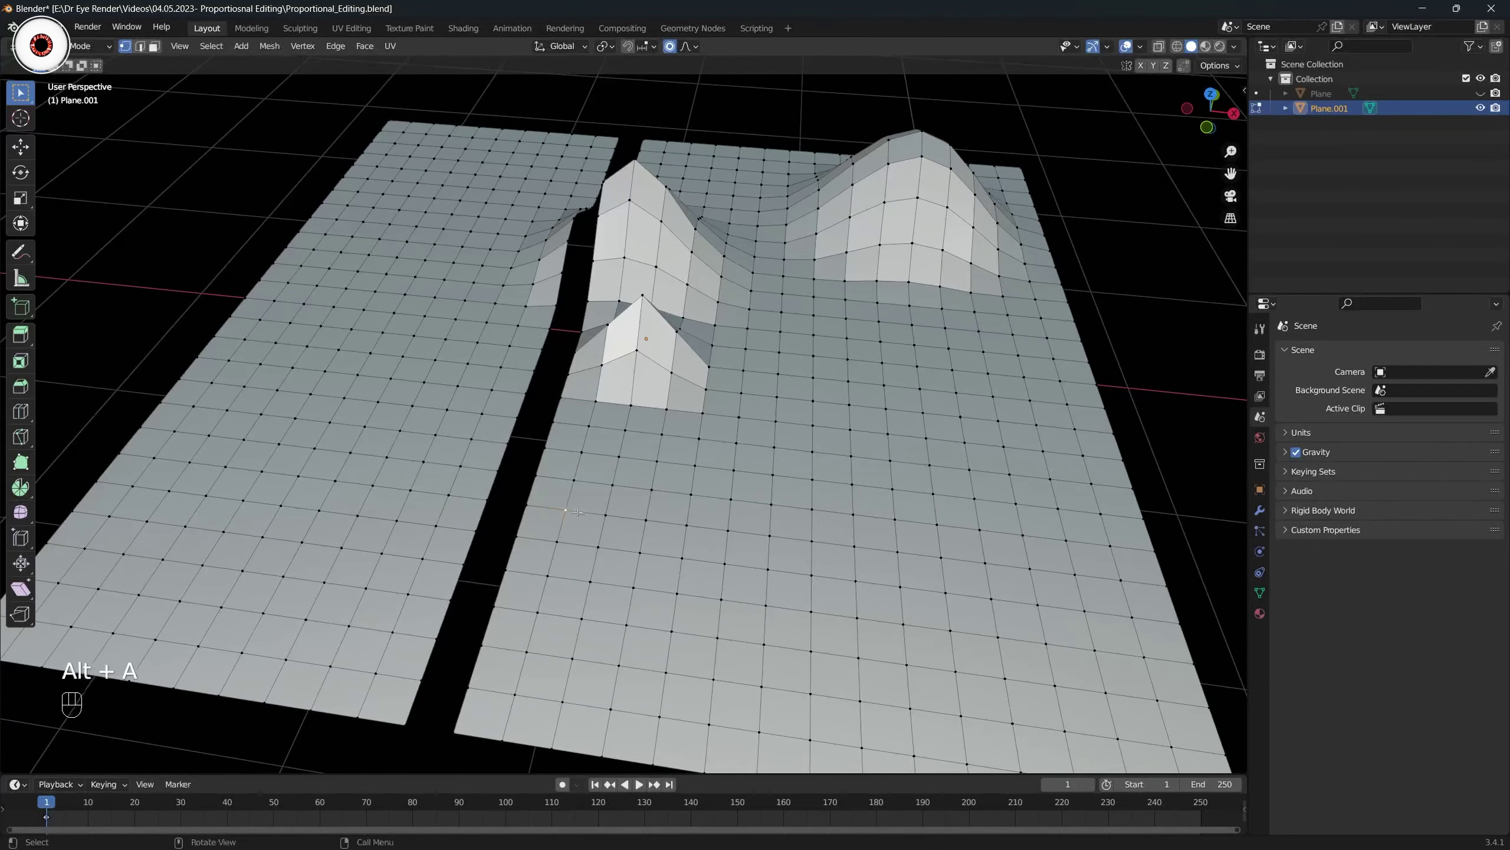
scroll(589, 518, down, 2)
shift+middle_drag(590, 516, 544, 537)
middle_drag(590, 483, 573, 493)
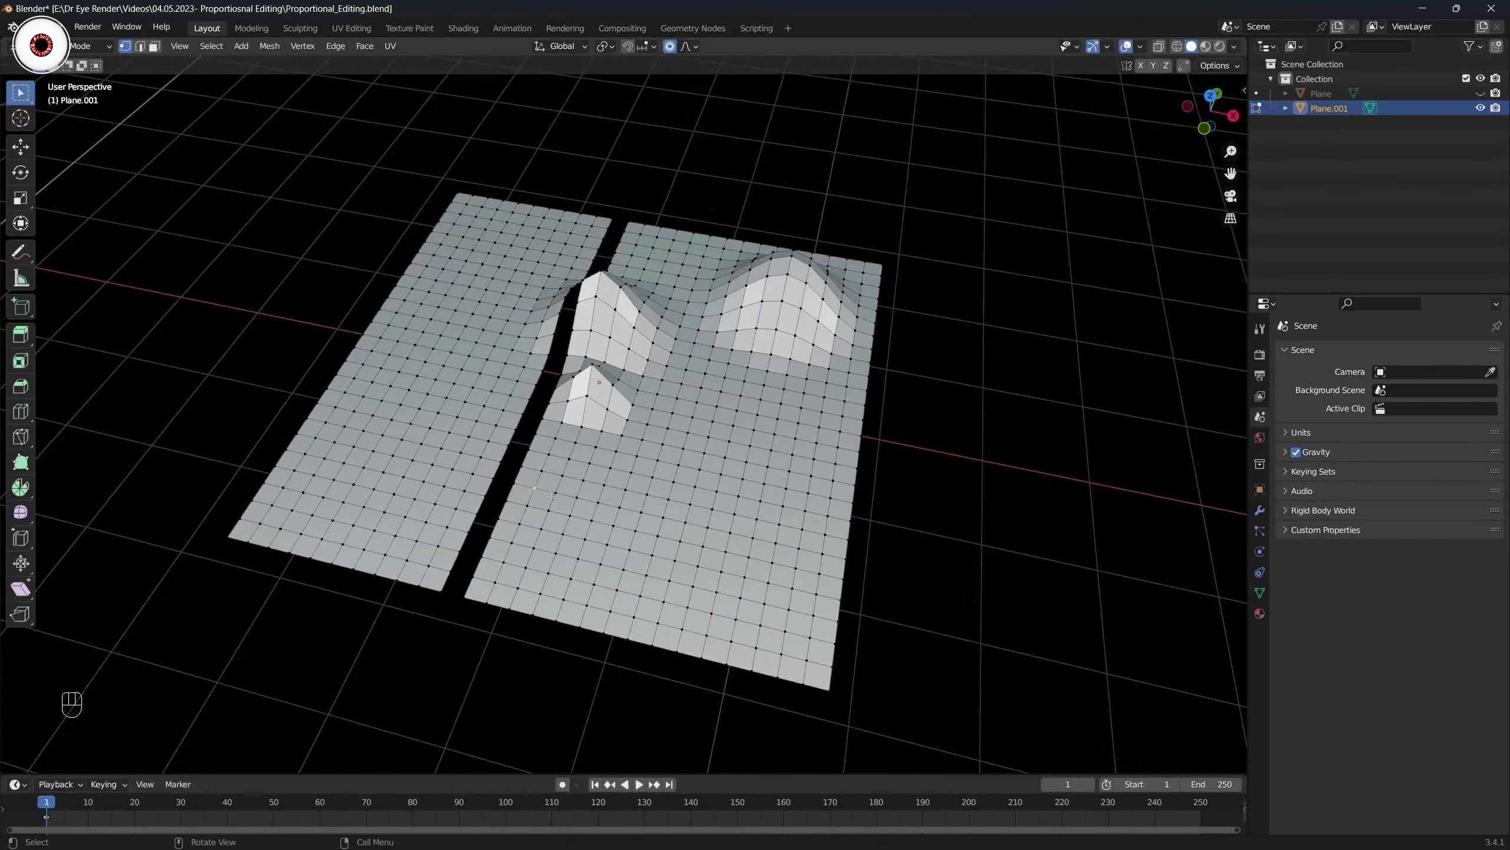
key(g)
scroll(551, 495, down, 6)
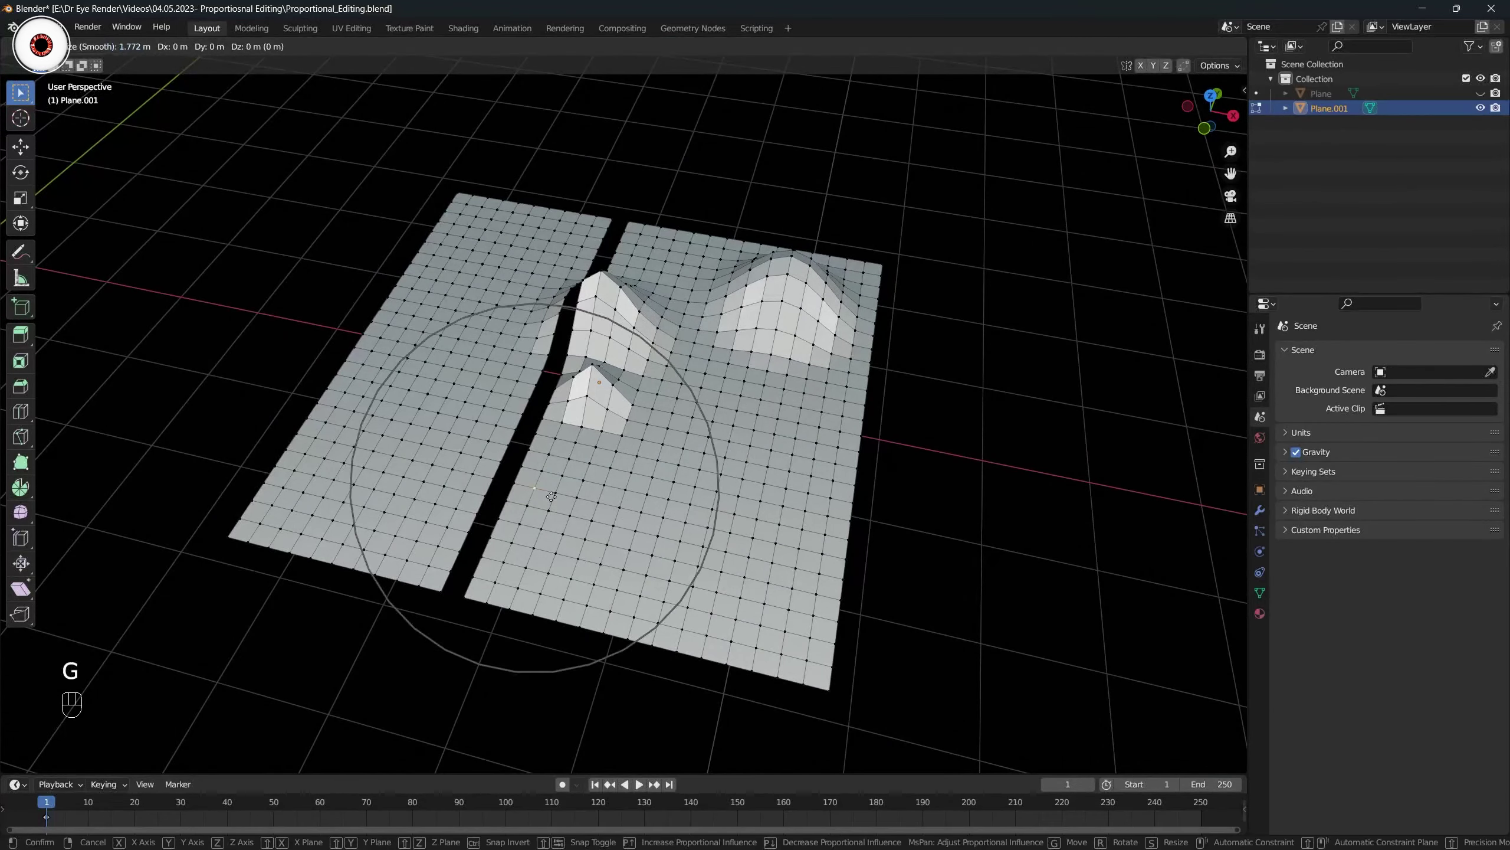
scroll(551, 495, up, 1)
click(551, 495)
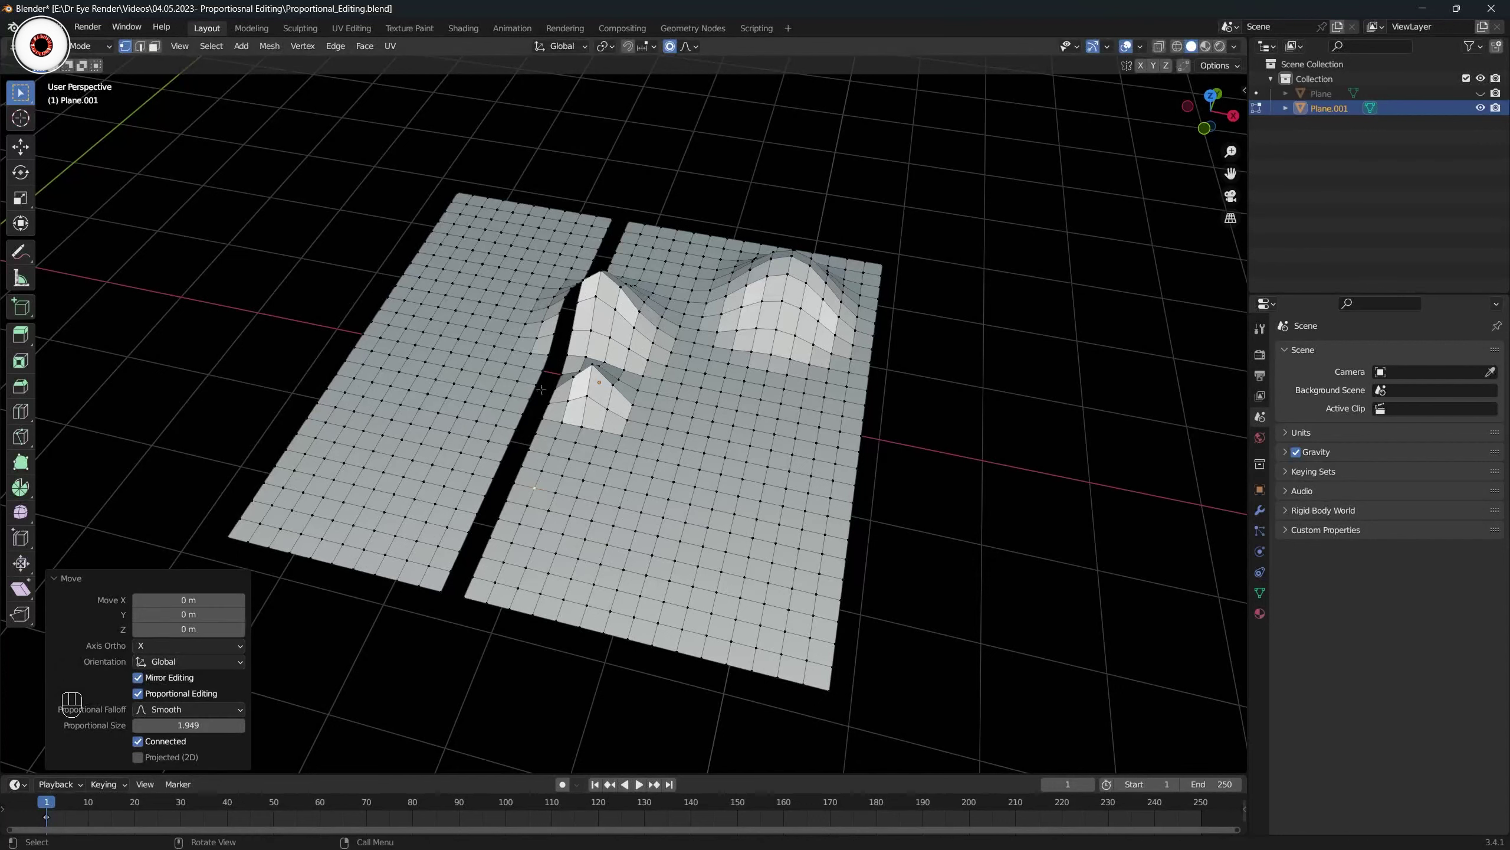
Try moving the vertex beside the gap freely with Connected Only enabled, and undo the move.
click(687, 47)
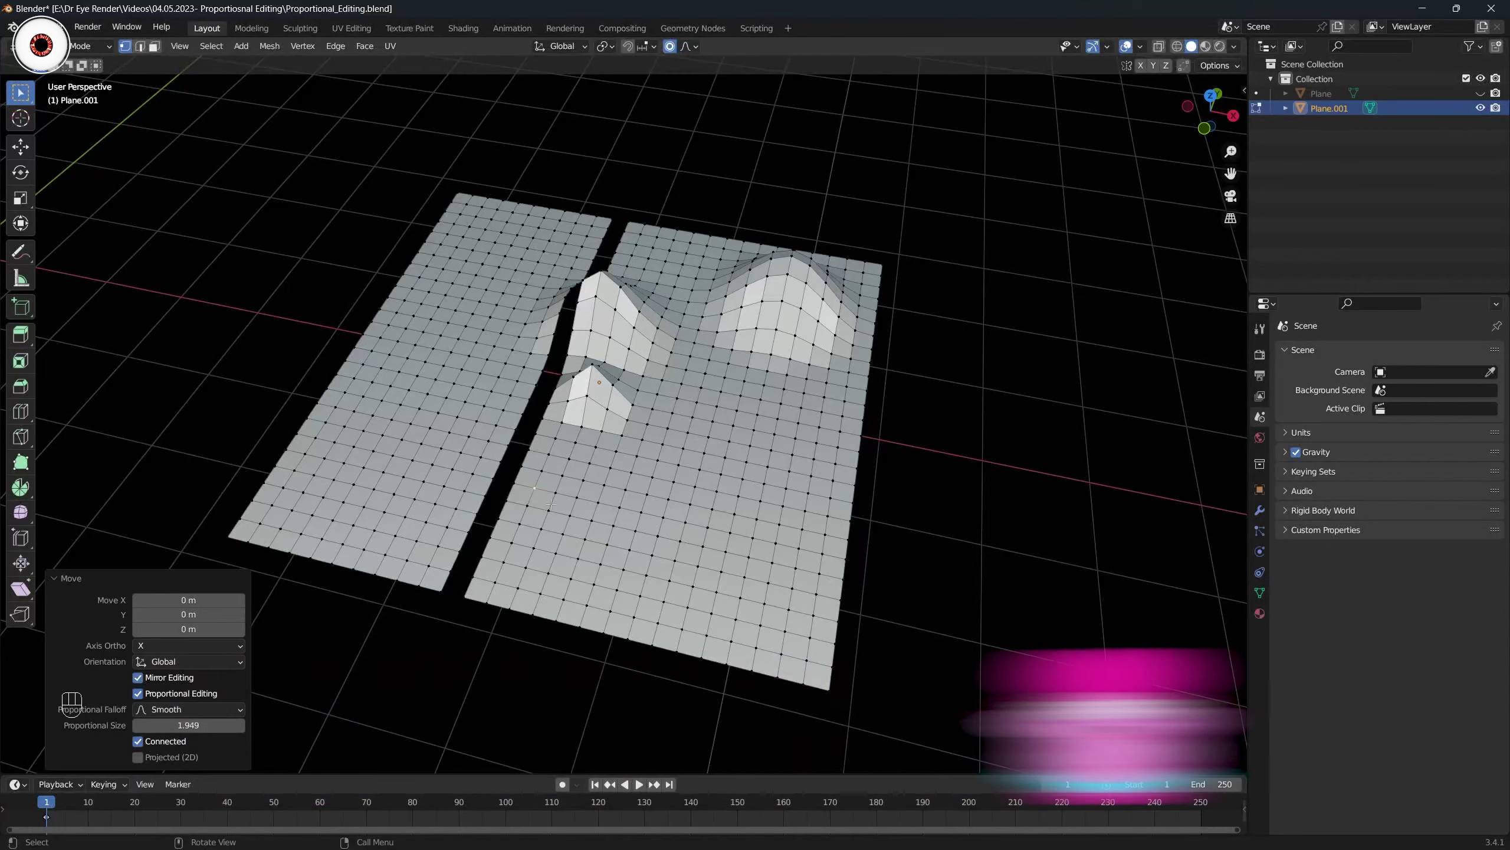
key(g)
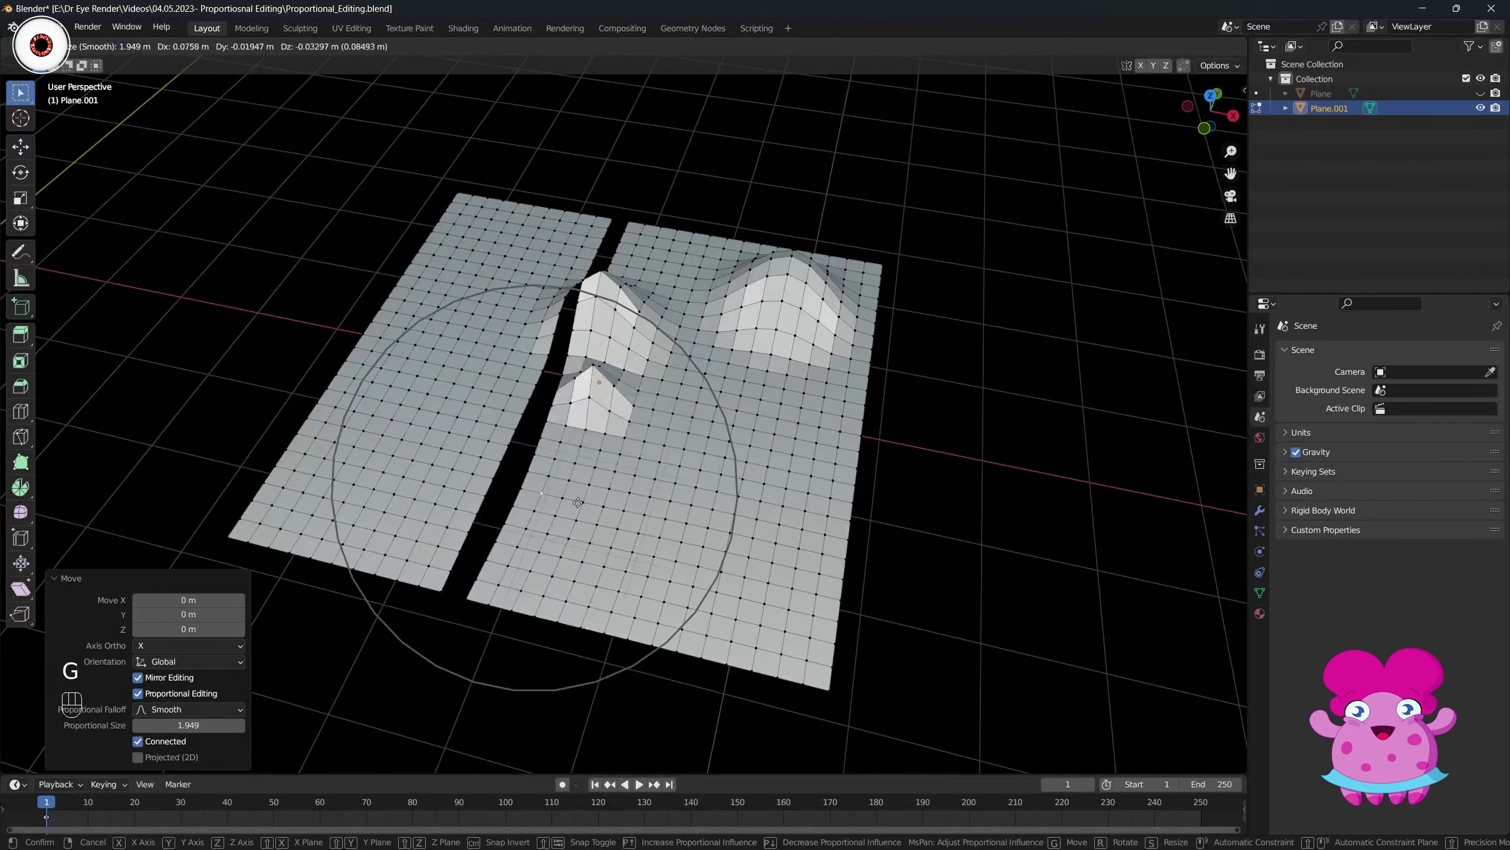
click(556, 447)
key(ctrl+z)
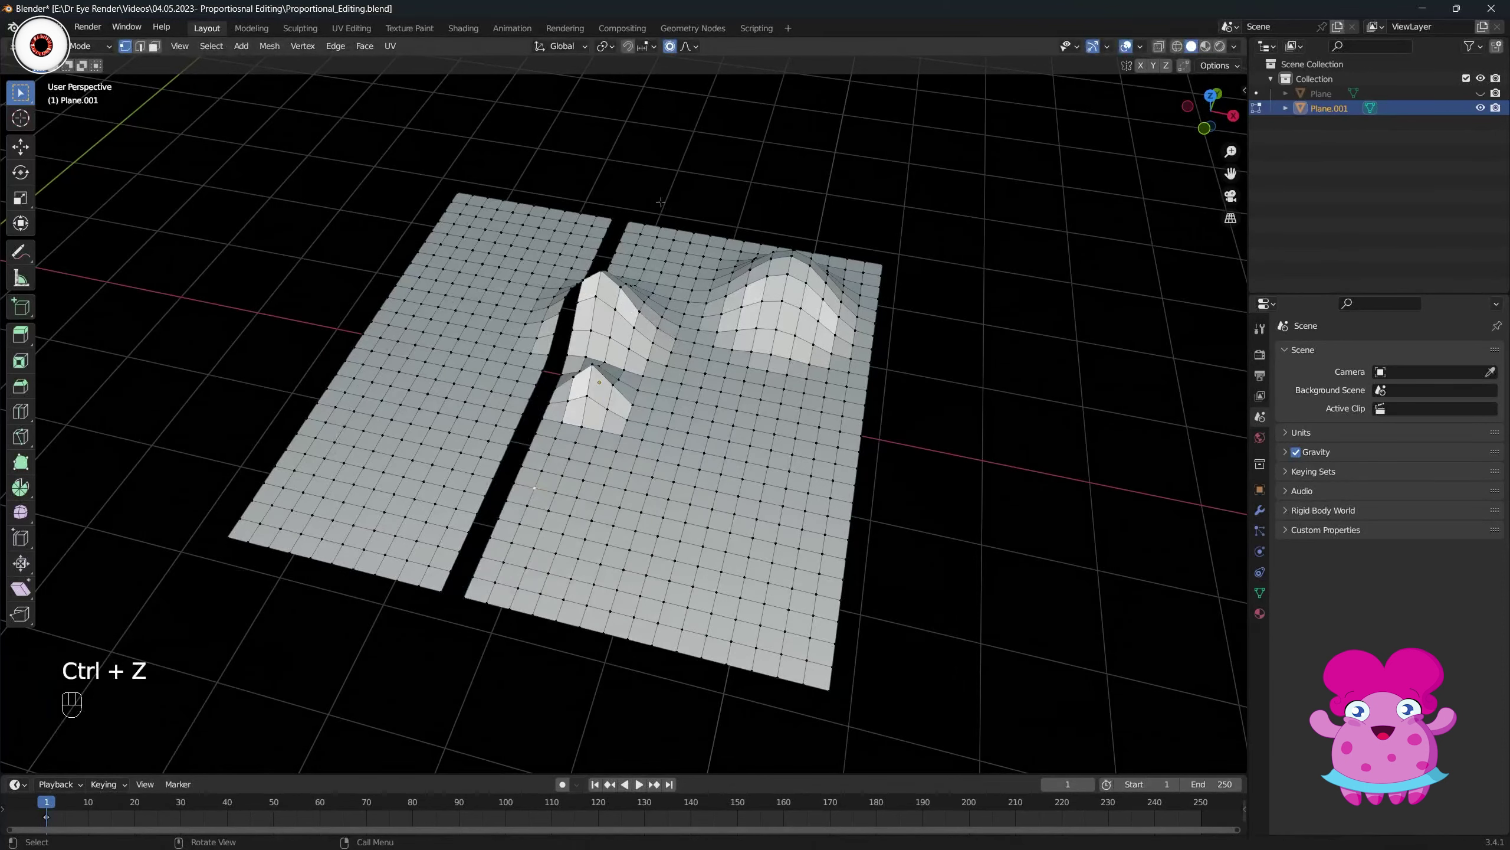
Turn off Connected Only in the proportional editing options.
click(687, 47)
click(657, 75)
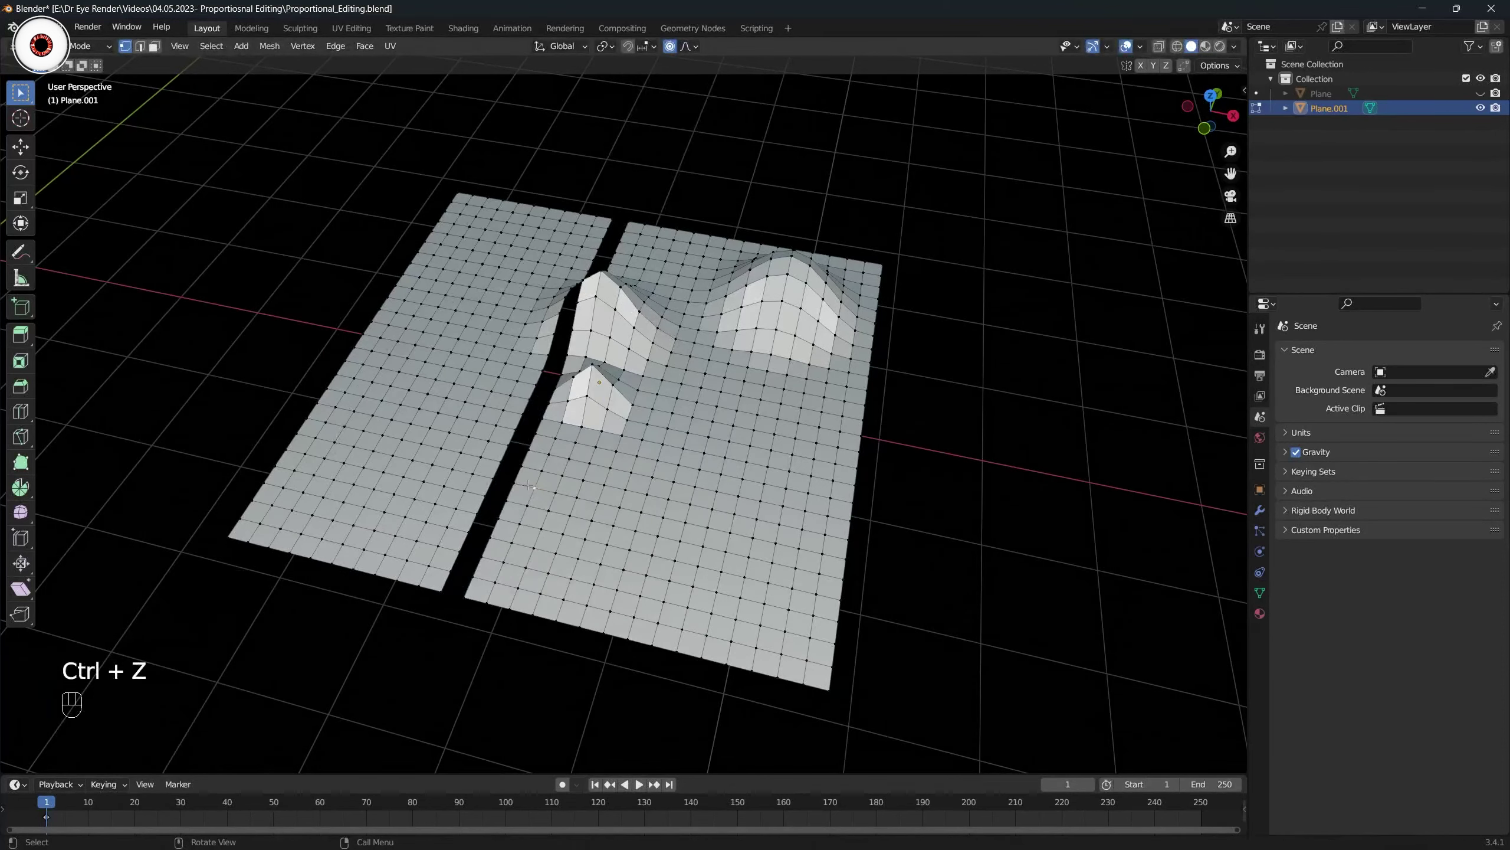
Try moving the vertex beside the gap freely with Connected Only disabled, and undo the move.
key(g)
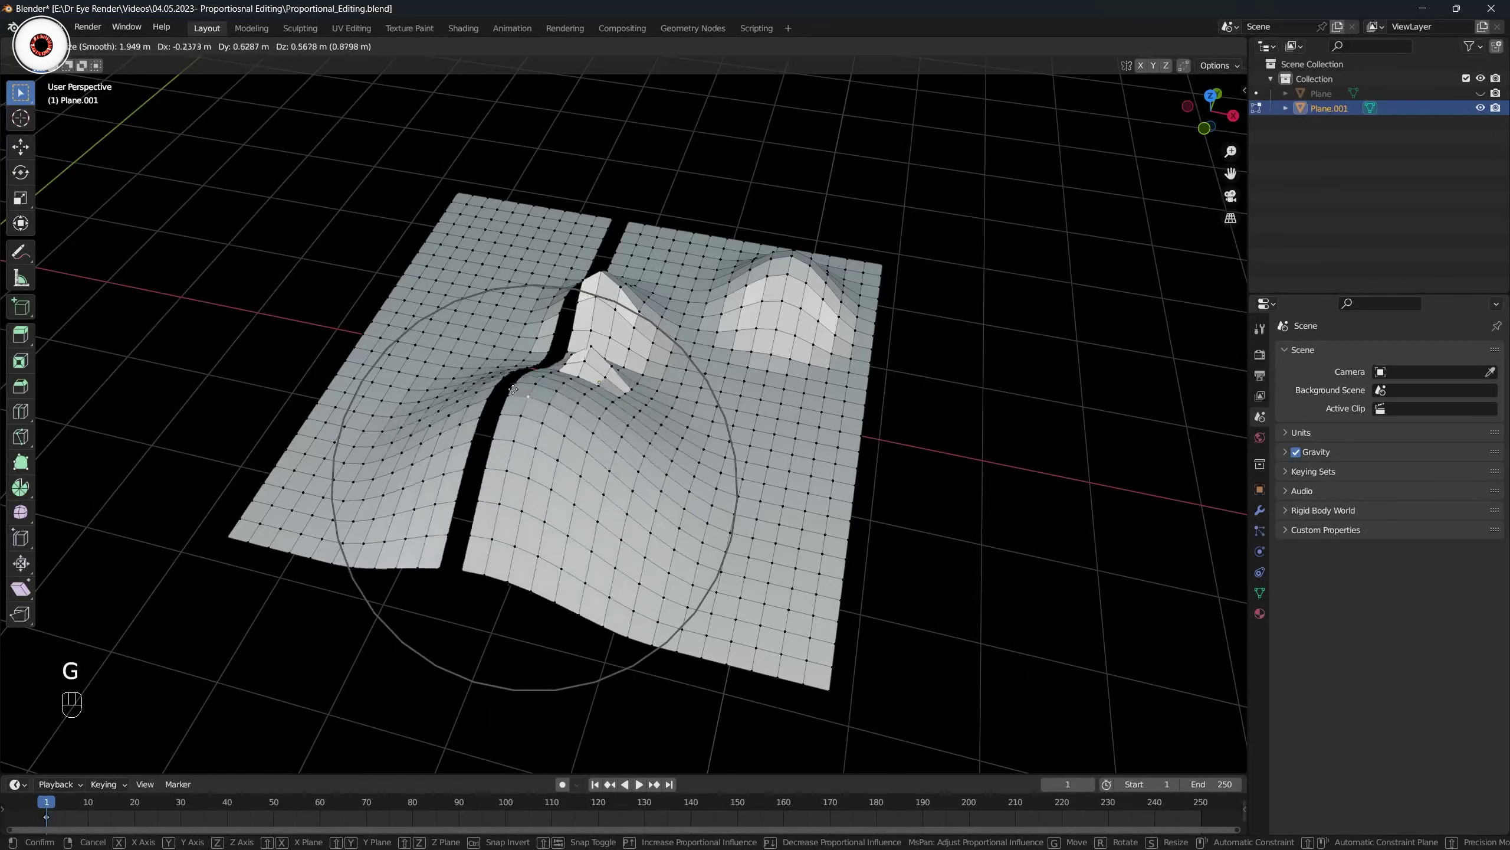
key(ctrl+z)
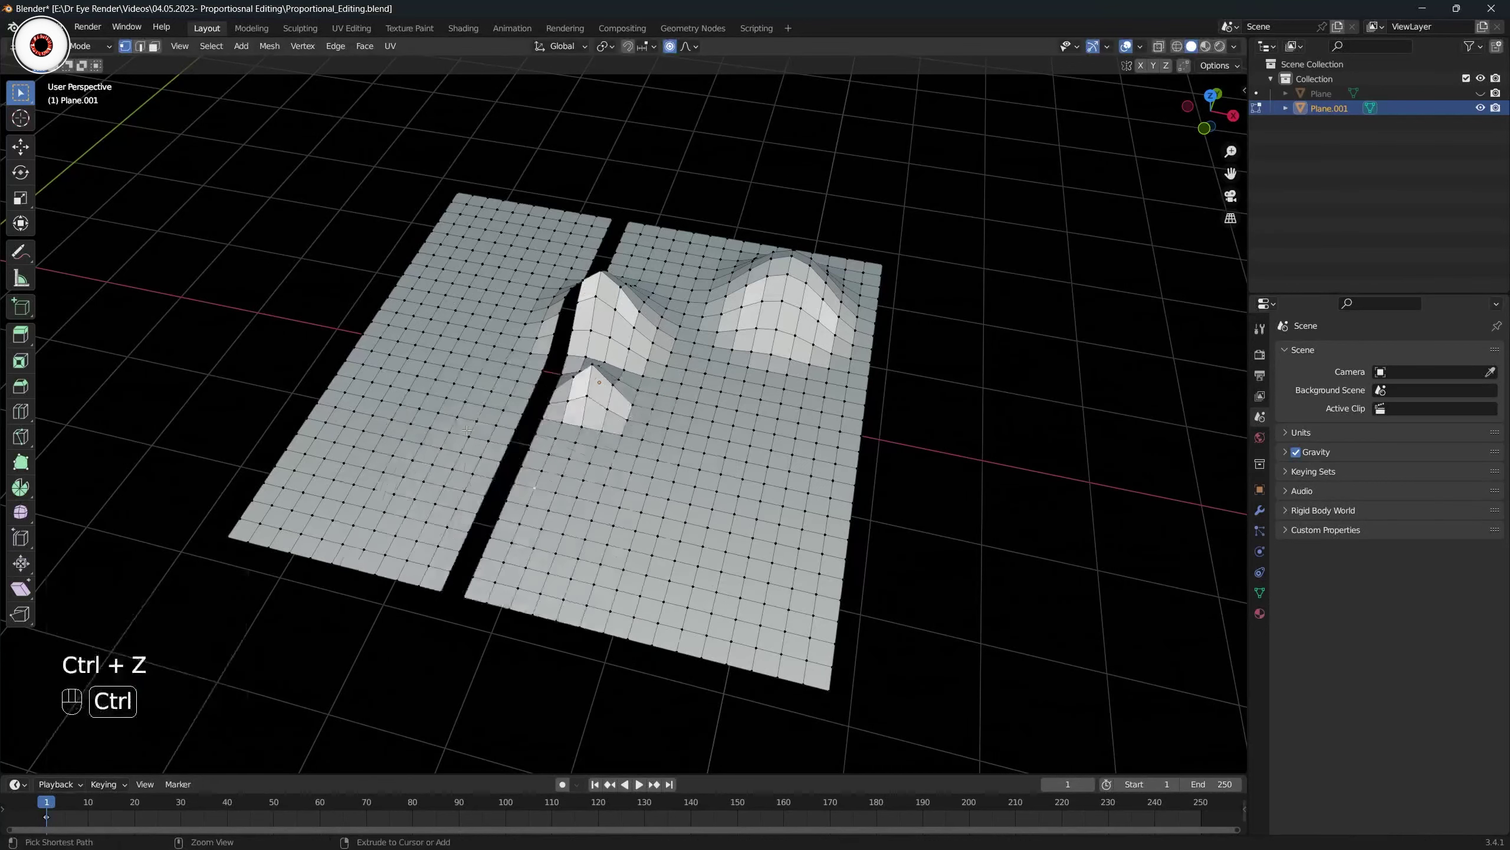
Enable Connected Only again and enlarge the proportional size to 2.358 m around the selected vertex, keeping the vertex in place.
click(690, 47)
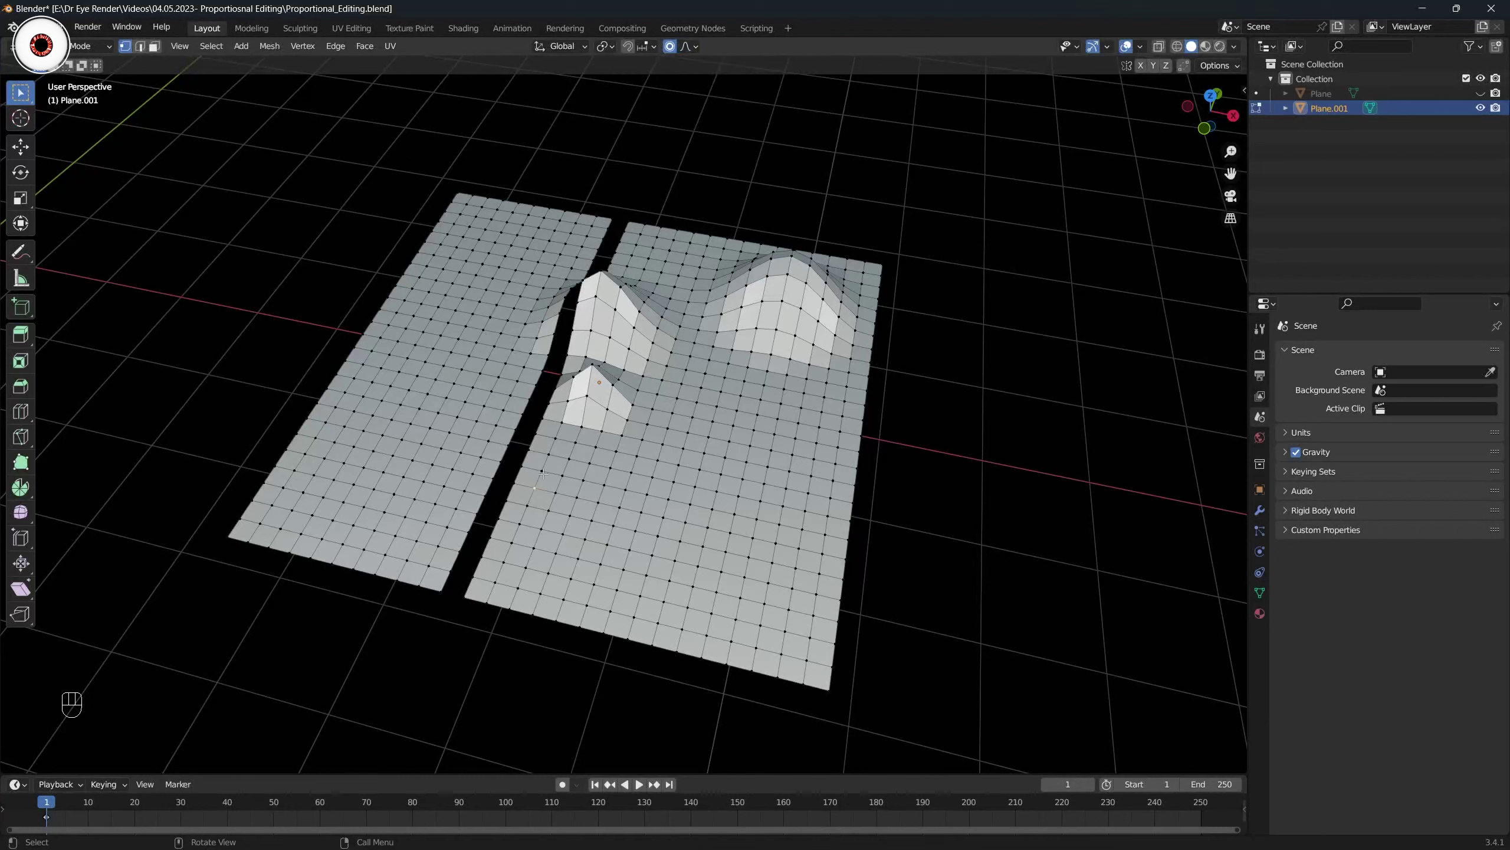
key(g)
scroll(543, 473, down, 8)
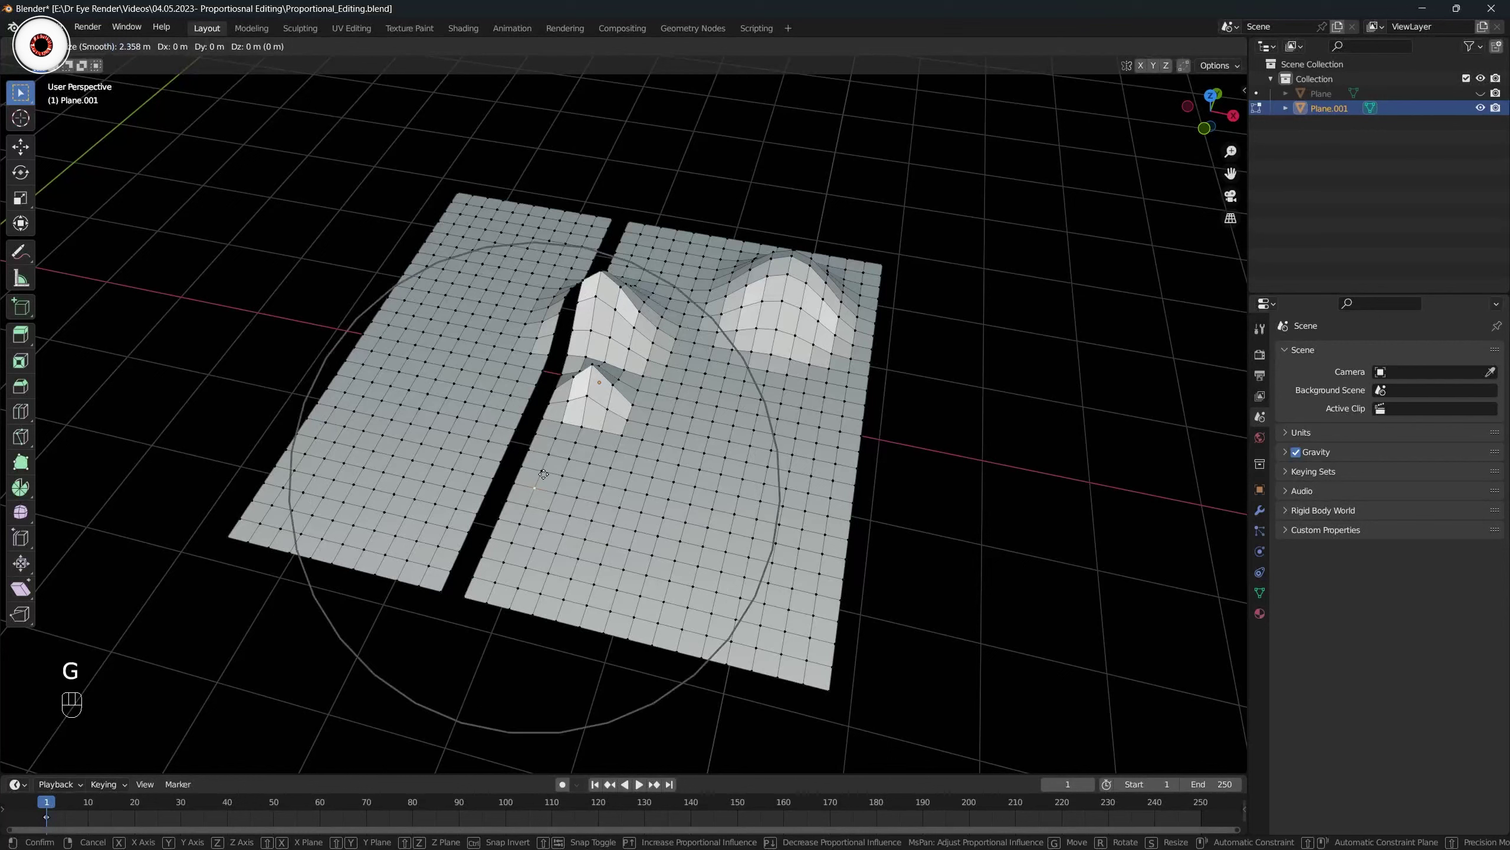
scroll(543, 473, up, 1)
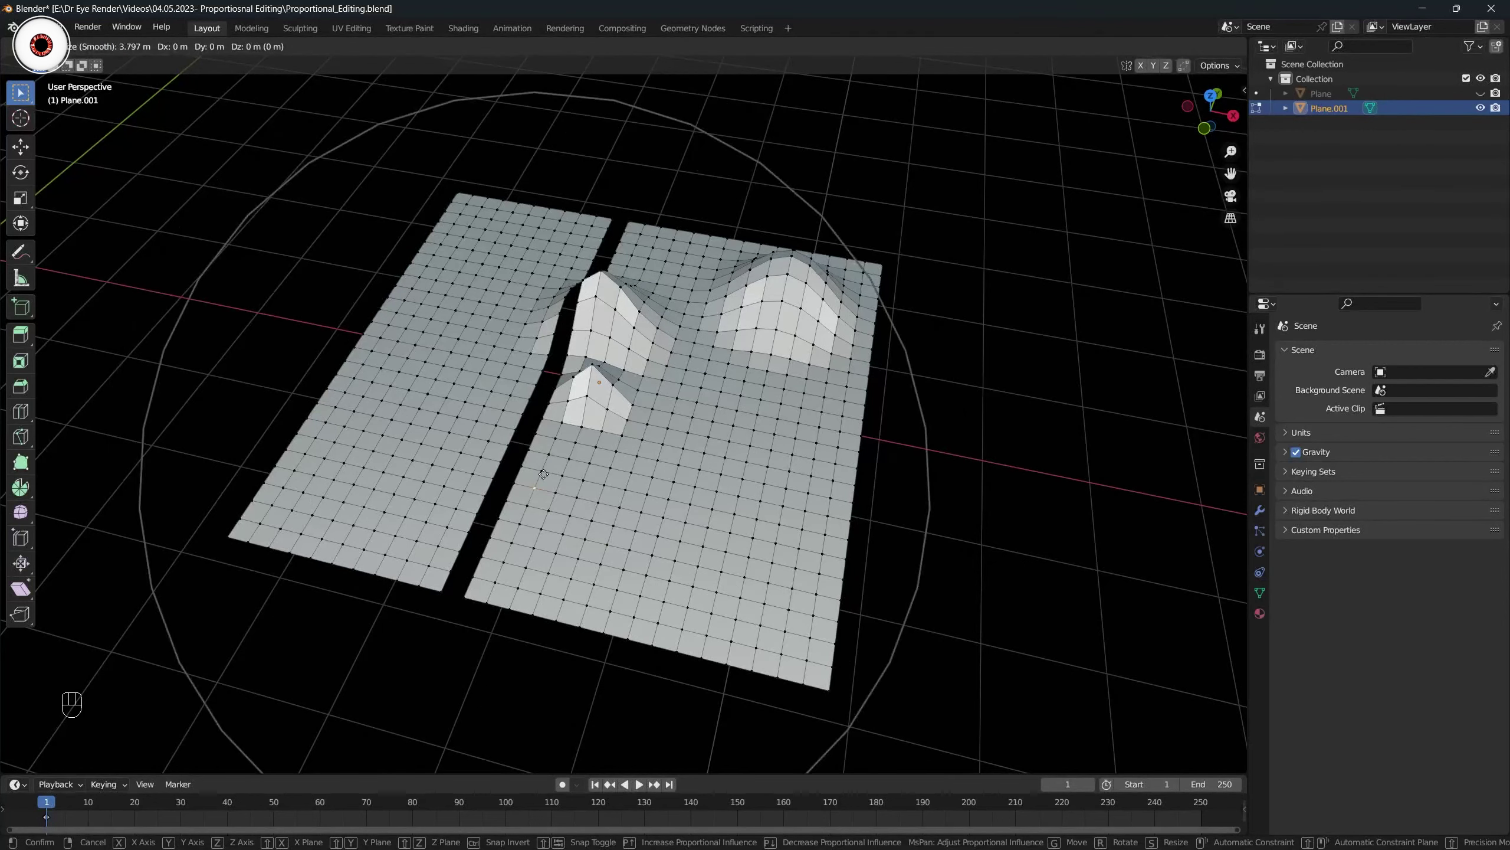
scroll(543, 474, up, 3)
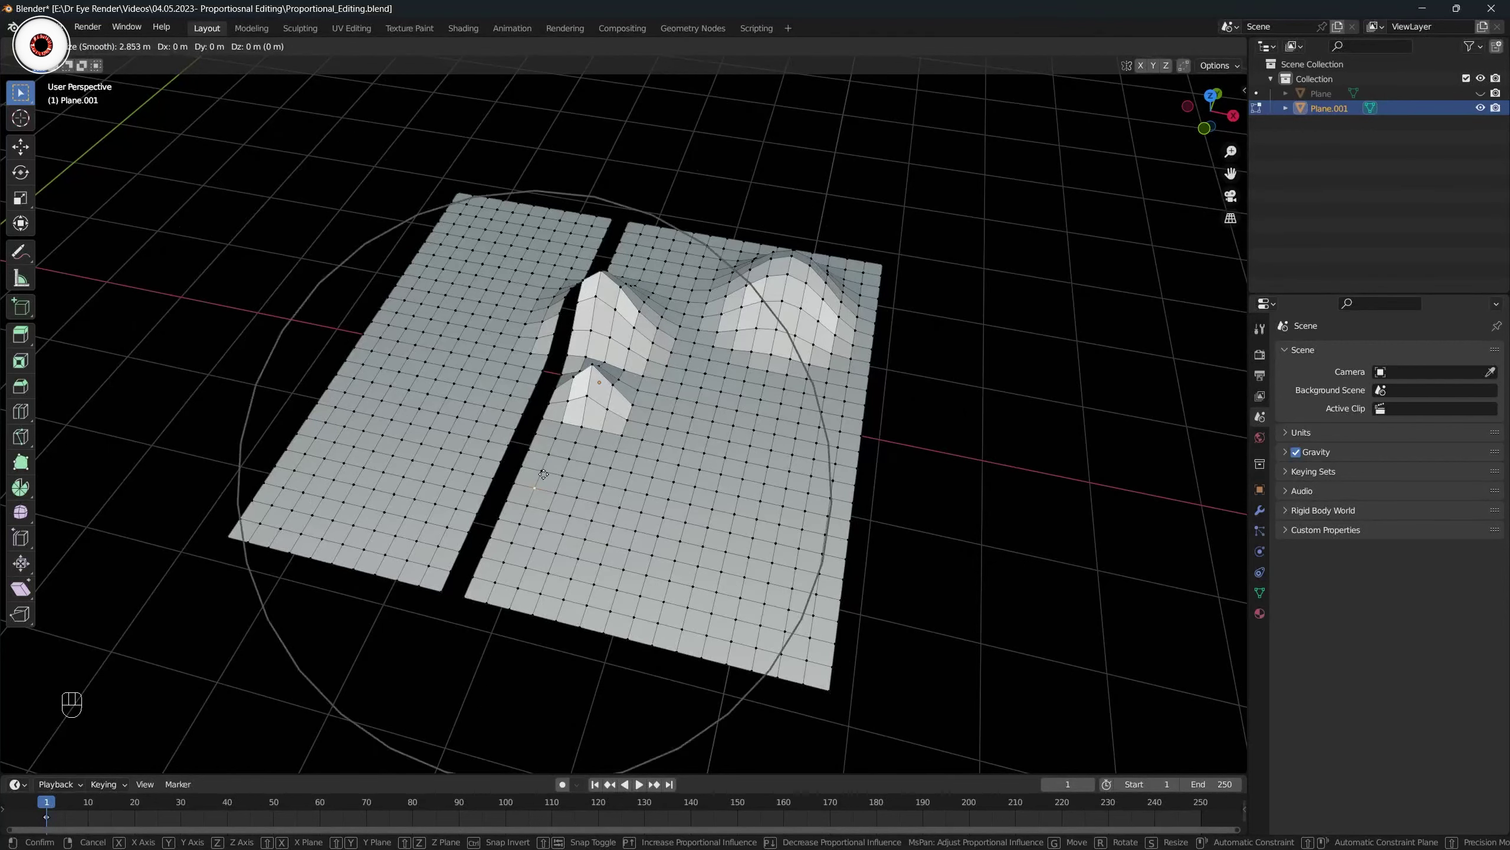
scroll(543, 474, up, 2)
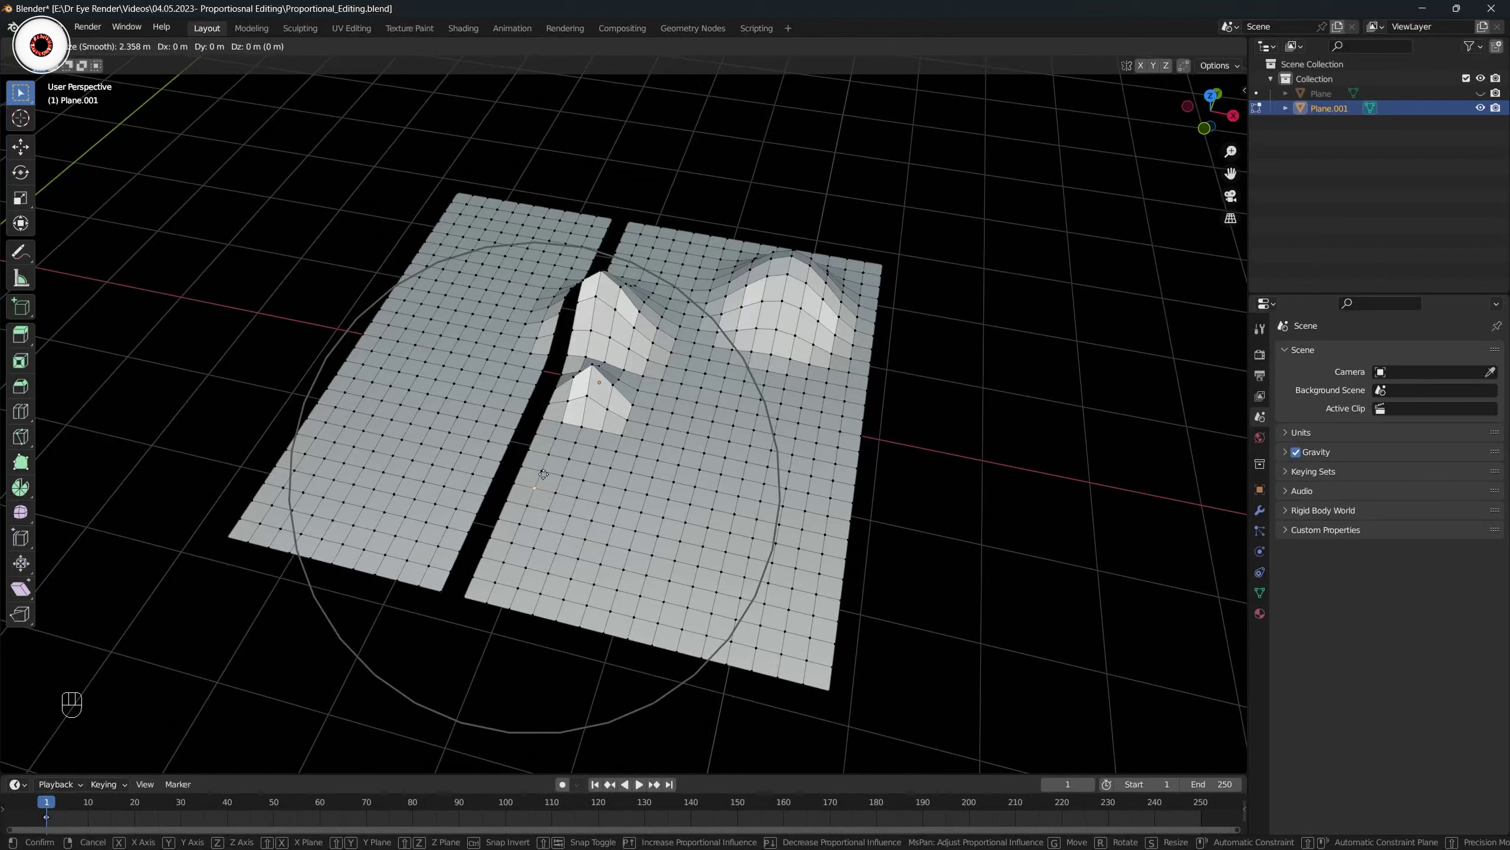
click(543, 473)
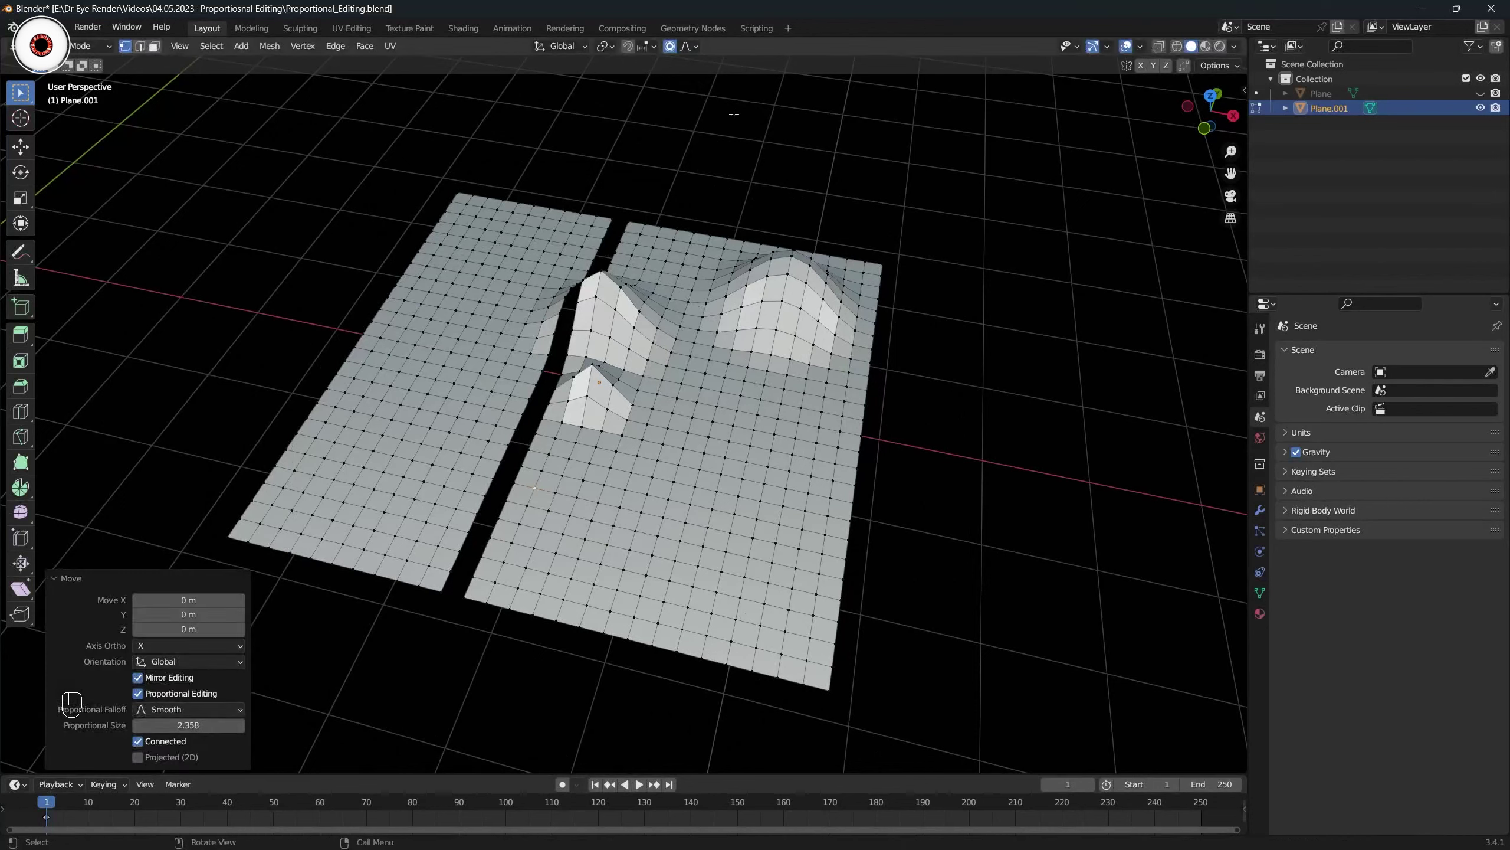
Move the vertex beside the gap freely by about 0.135 m in X, 0.897 m in Y and 0.703 m in Z with Connected Only enabled.
click(688, 48)
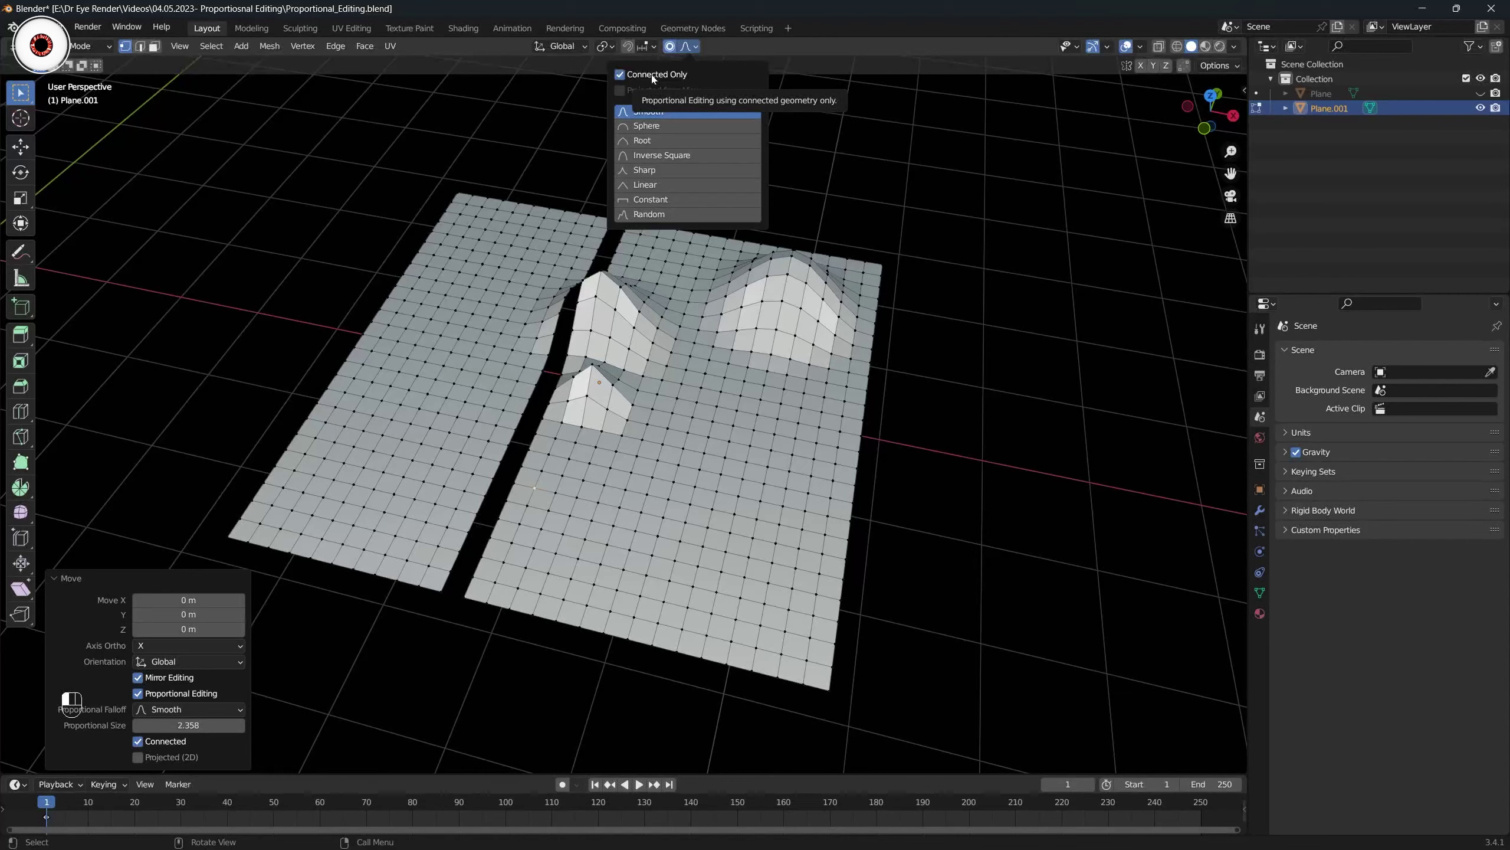
key(g)
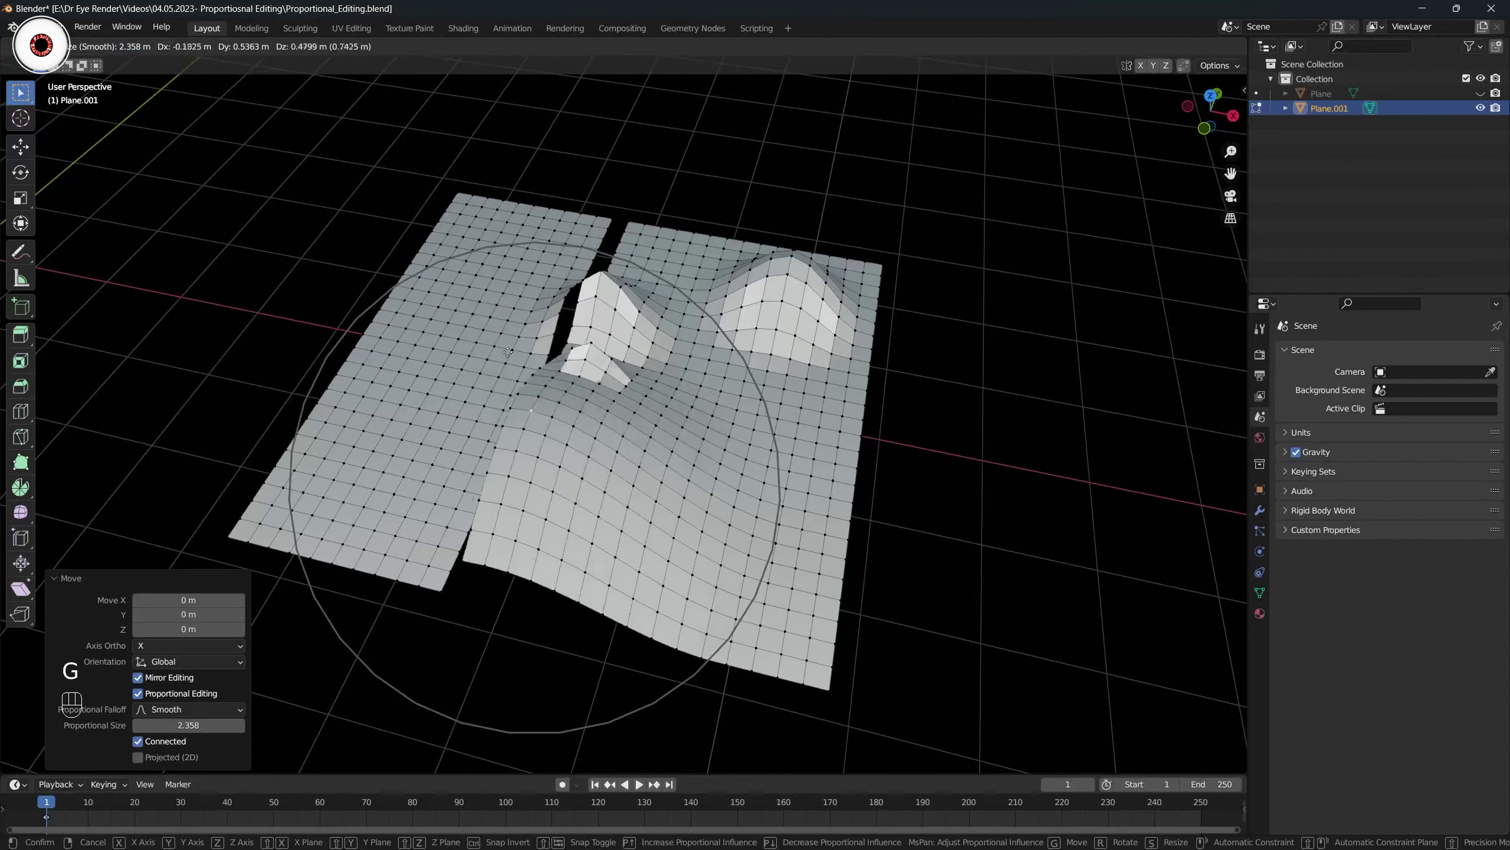
click(576, 312)
middle_drag(581, 302, 678, 250)
click(693, 46)
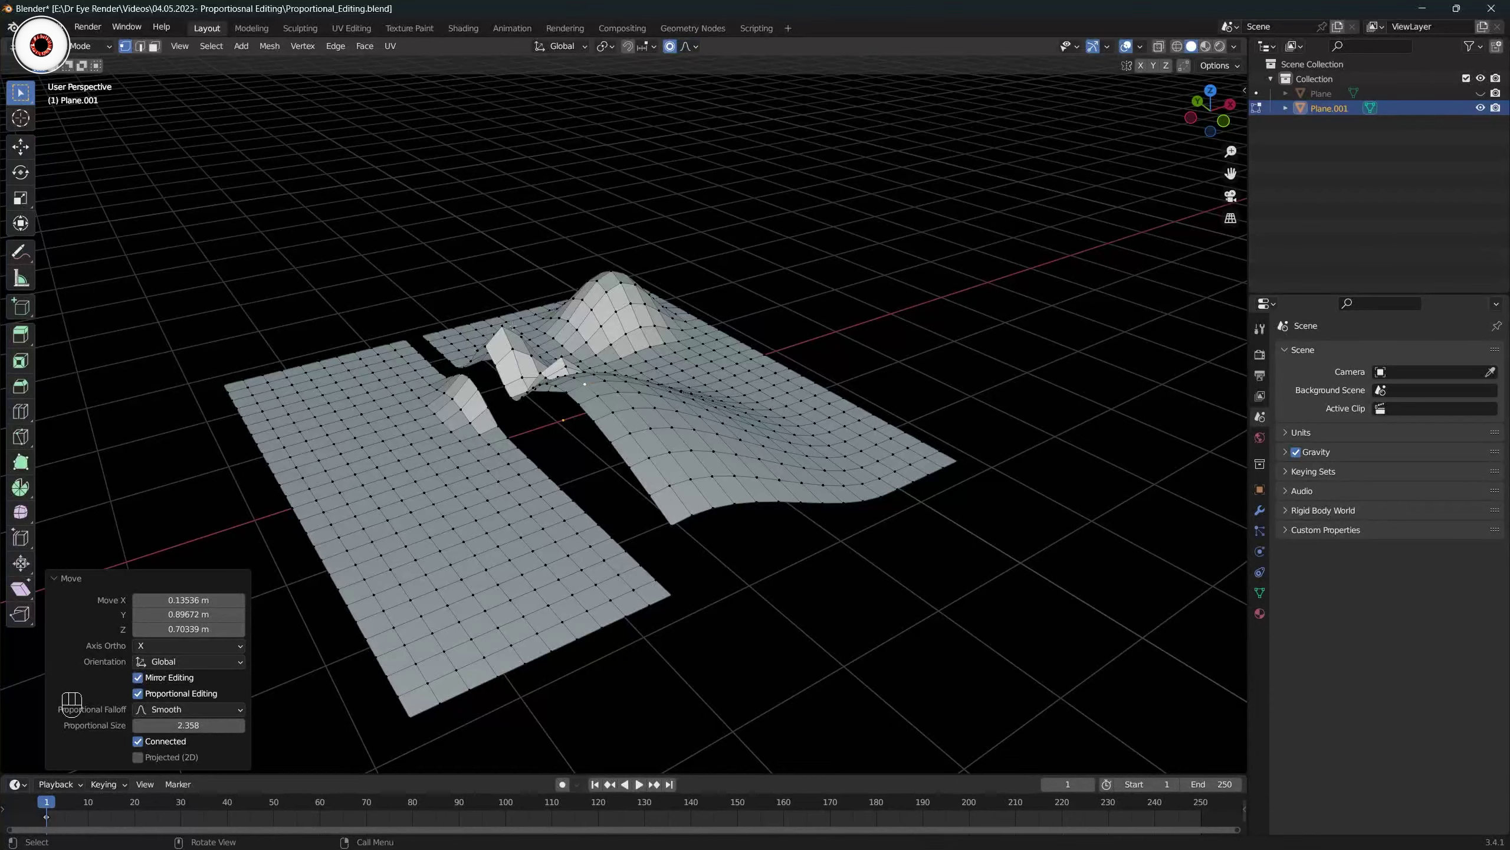
Switch Plane.001 to Object Mode and unhide the original Plane object in the viewport.
middle_drag(523, 237, 515, 326)
key(ctrl+Tab)
click(457, 329)
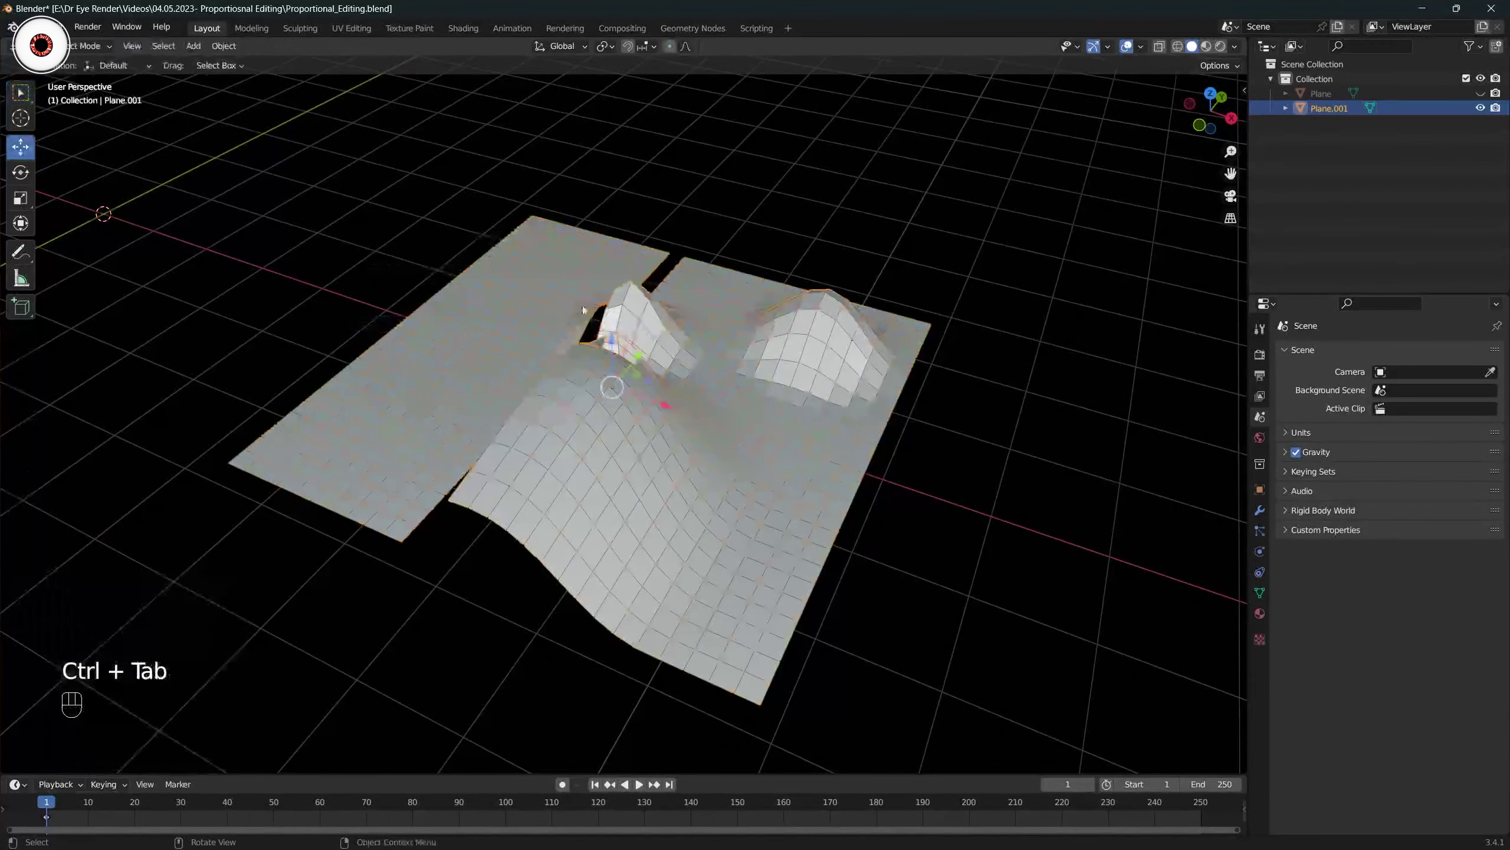
click(1480, 94)
middle_drag(501, 266, 553, 266)
shift+middle_drag(553, 265, 784, 269)
Enter Edit Mode on the original Plane with the falloff bumps and clear its vertex selection.
key(alt+a)
middle_drag(595, 309, 684, 292)
mouse_move(684, 291)
shift+middle_down()
mouse_move(741, 262)
mouse_move(677, 285)
mouse_move(672, 268)
shift+middle_up()
scroll(744, 260, down, 5)
scroll(657, 243, up, 1)
shift+middle_drag(683, 128, 678, 212)
key(Tab)
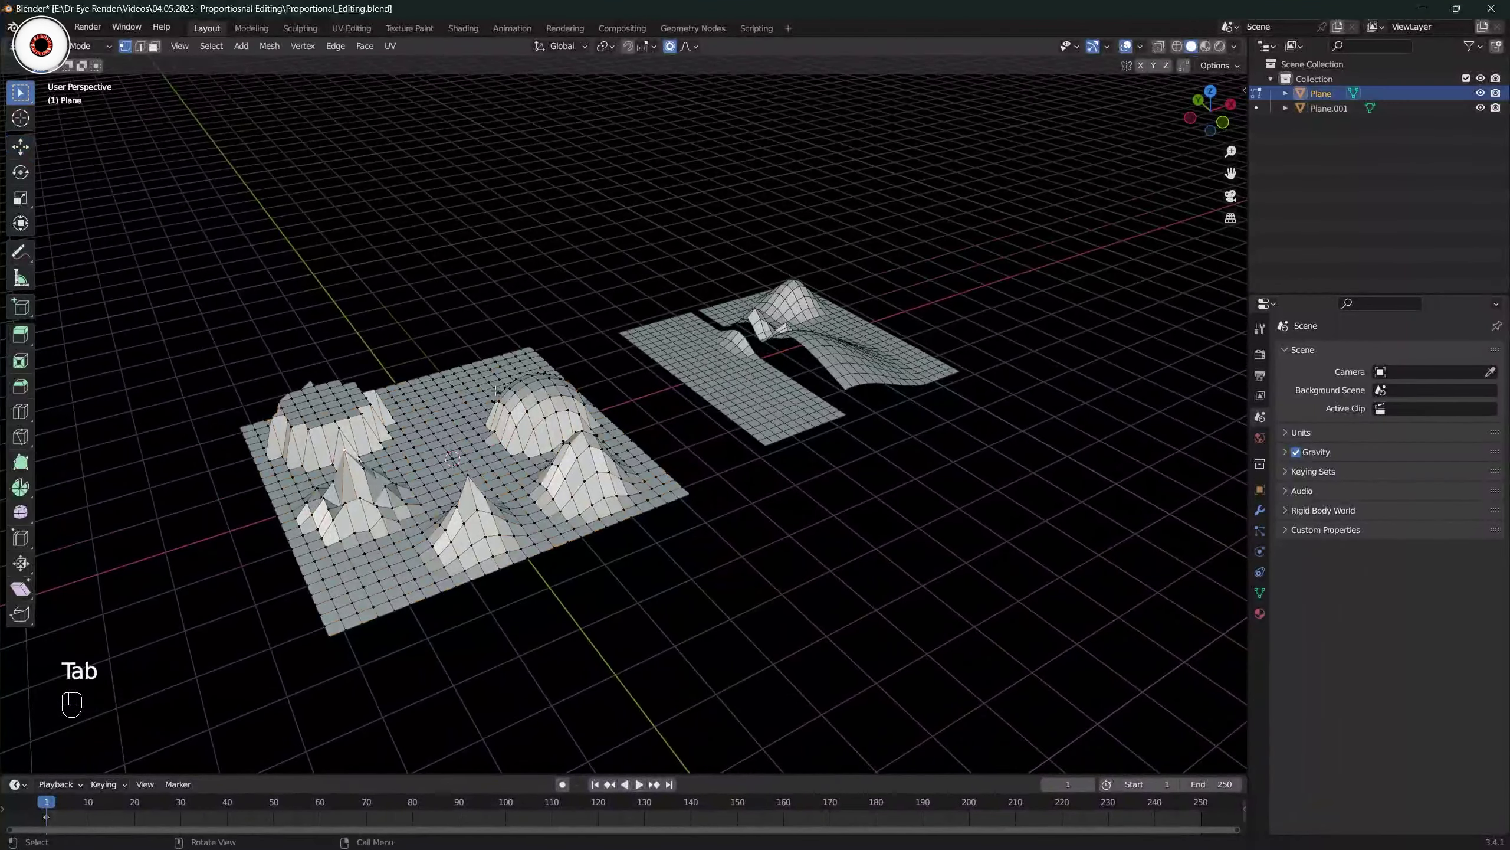
key(alt+a)
Review the proportional editing falloff types against the Plane's bumps and set the falloff to Sphere.
click(686, 48)
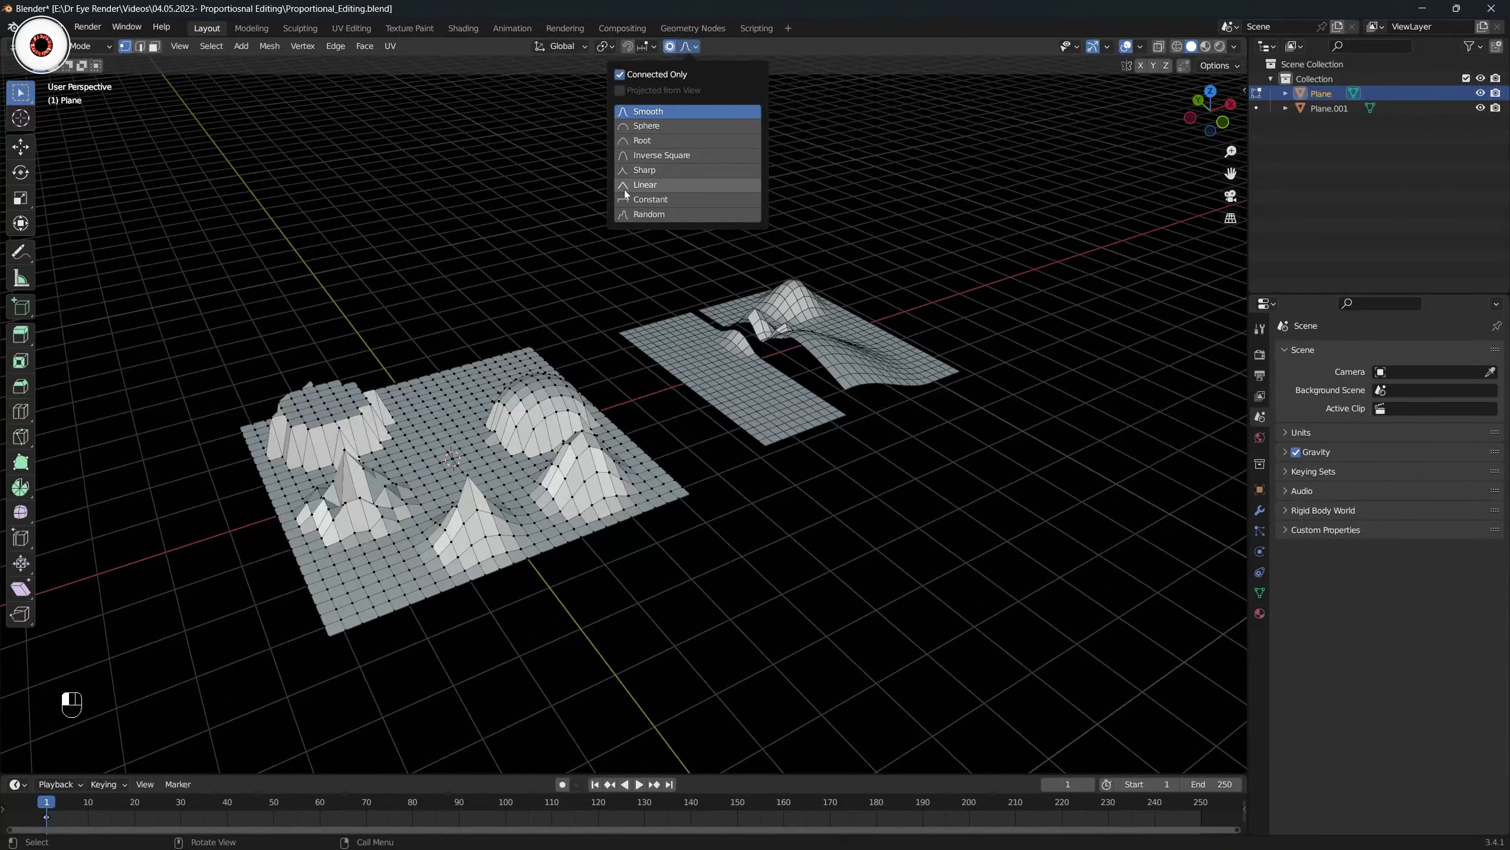
shift+middle_drag(456, 375, 483, 353)
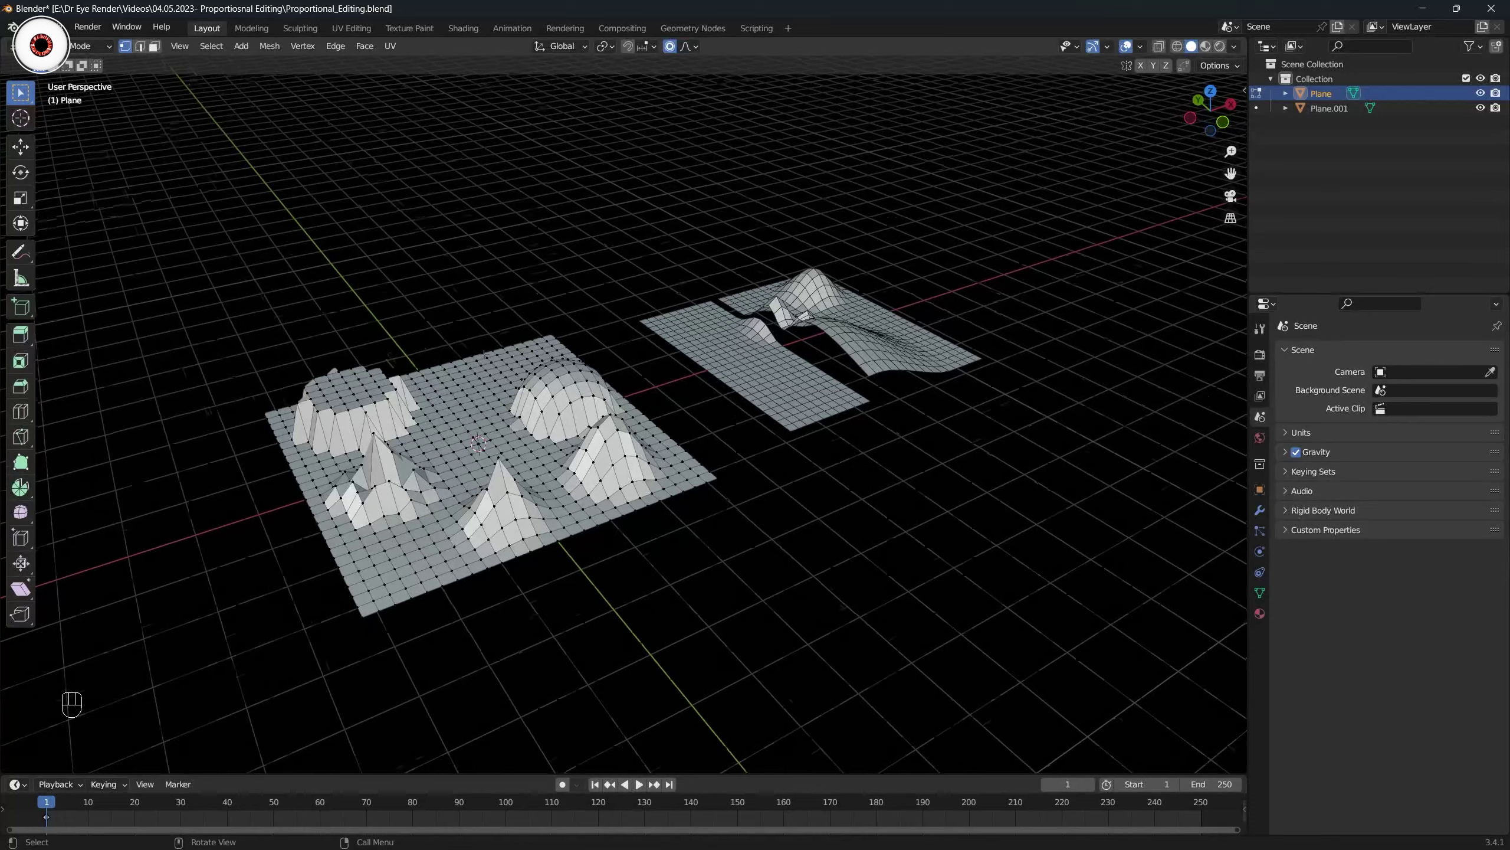
scroll(482, 353, down, 1)
scroll(537, 358, up, 3)
scroll(537, 358, up, 2)
click(690, 47)
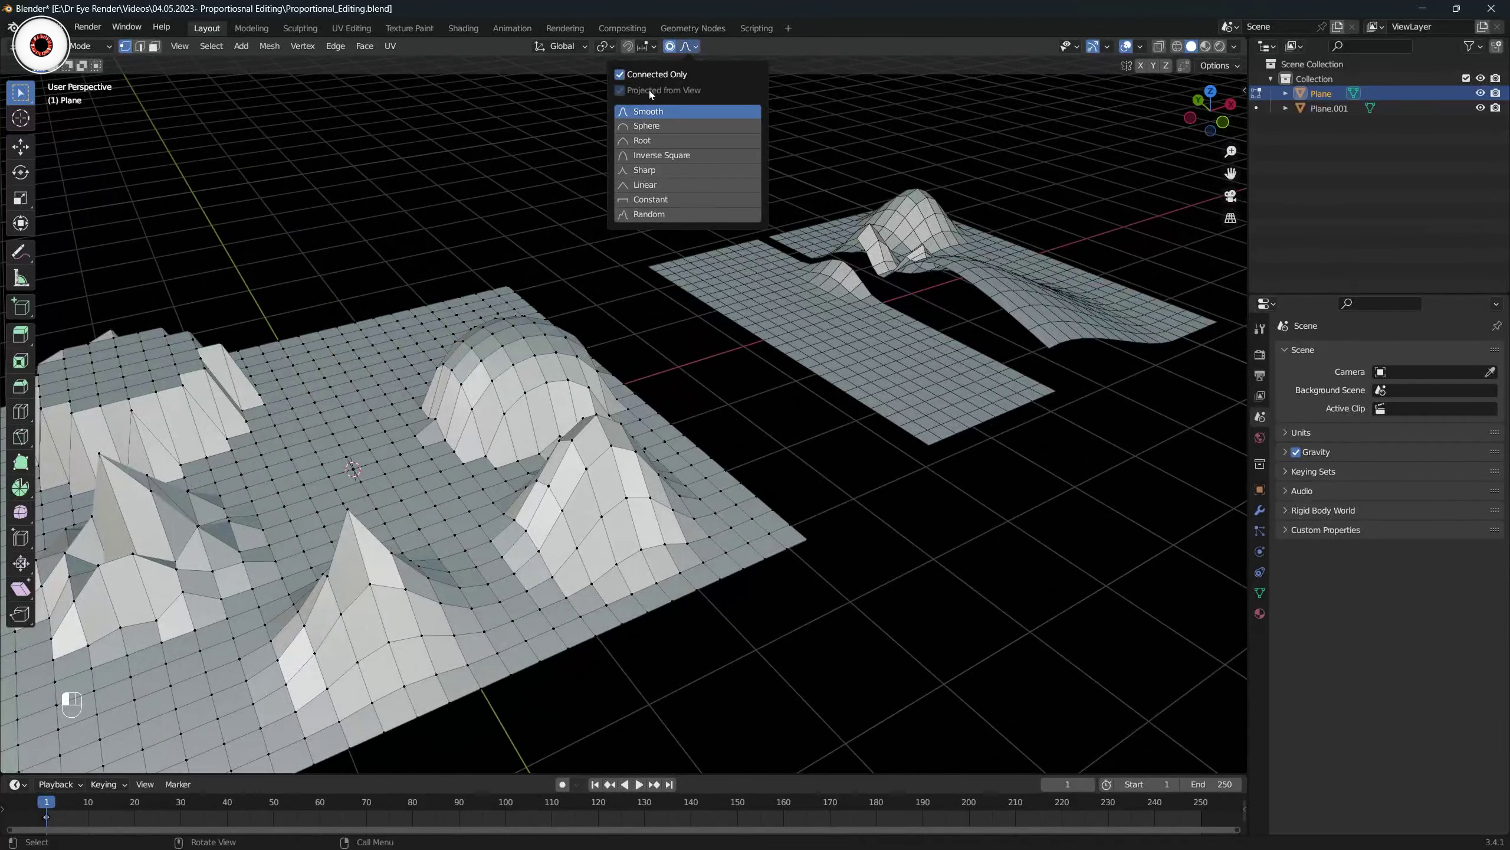
click(648, 126)
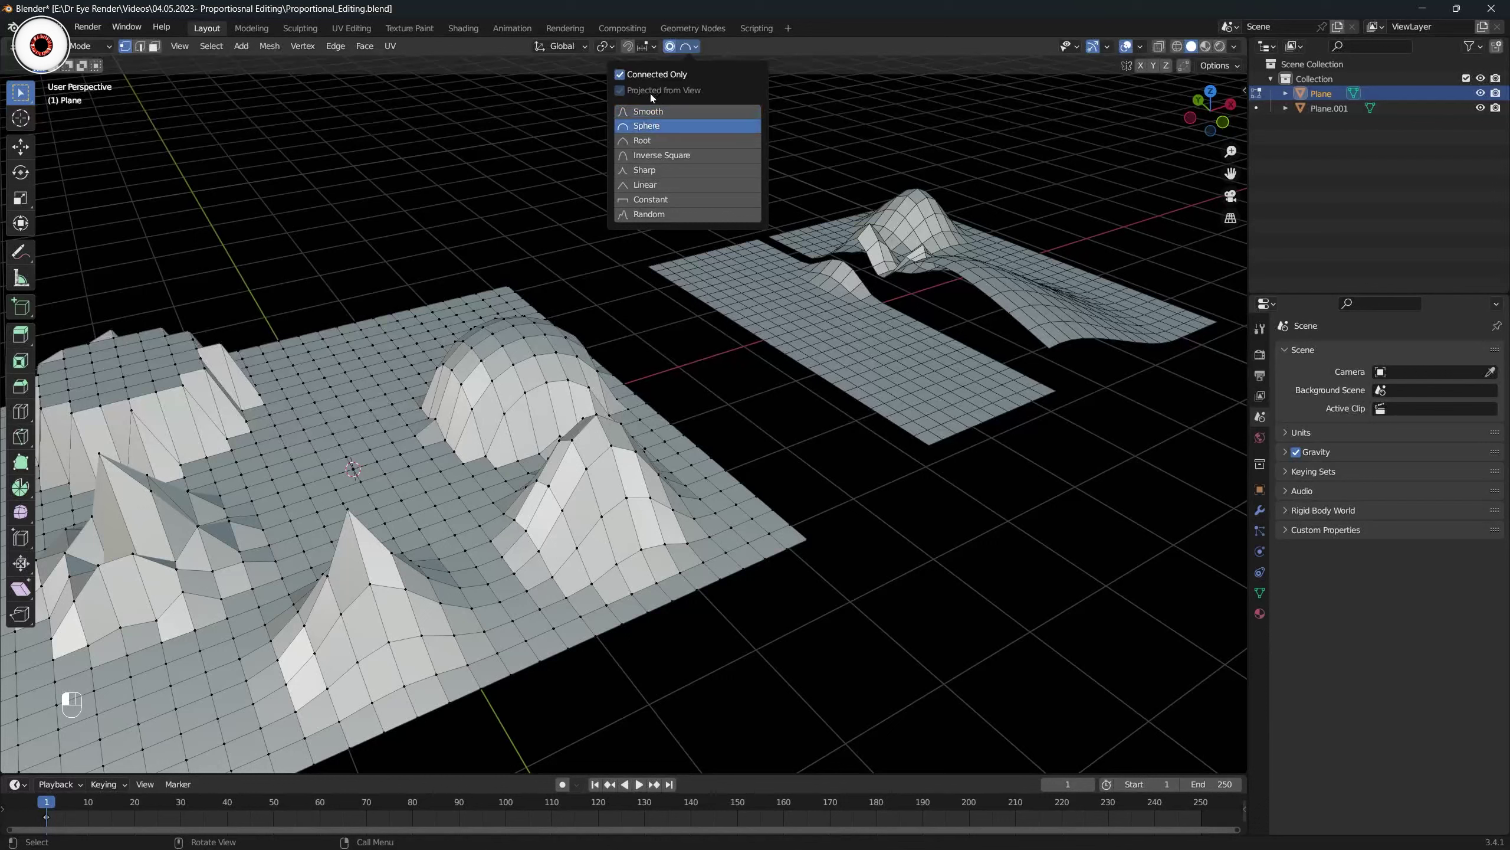